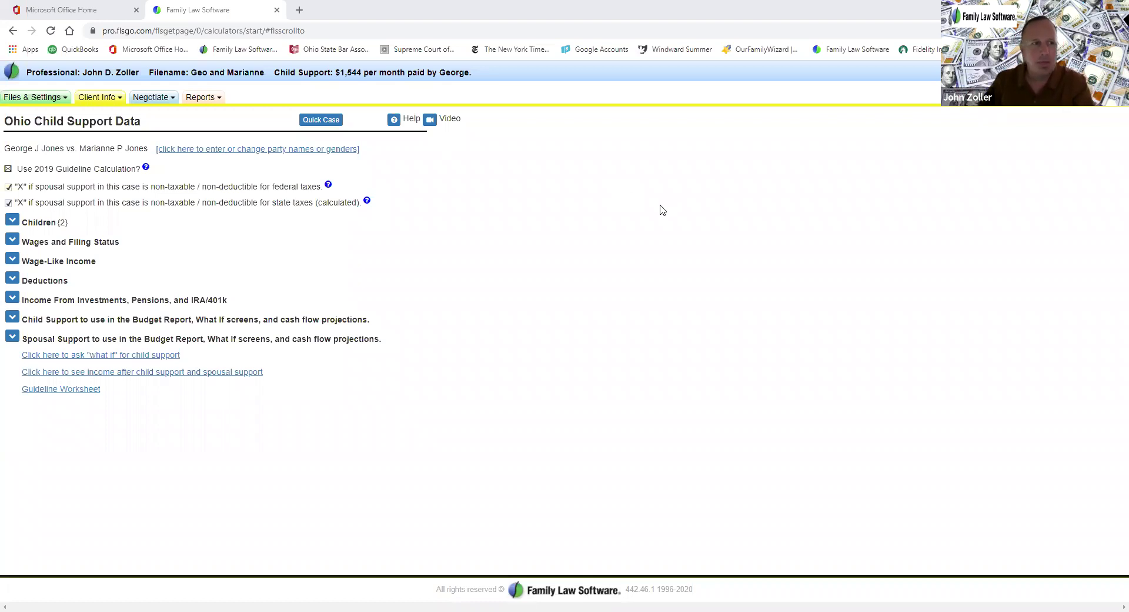
Close the Microsoft Office Home browser tab and open the page for creating, opening and saving files
{"action": "left_click", "coordinate": [136, 10]}
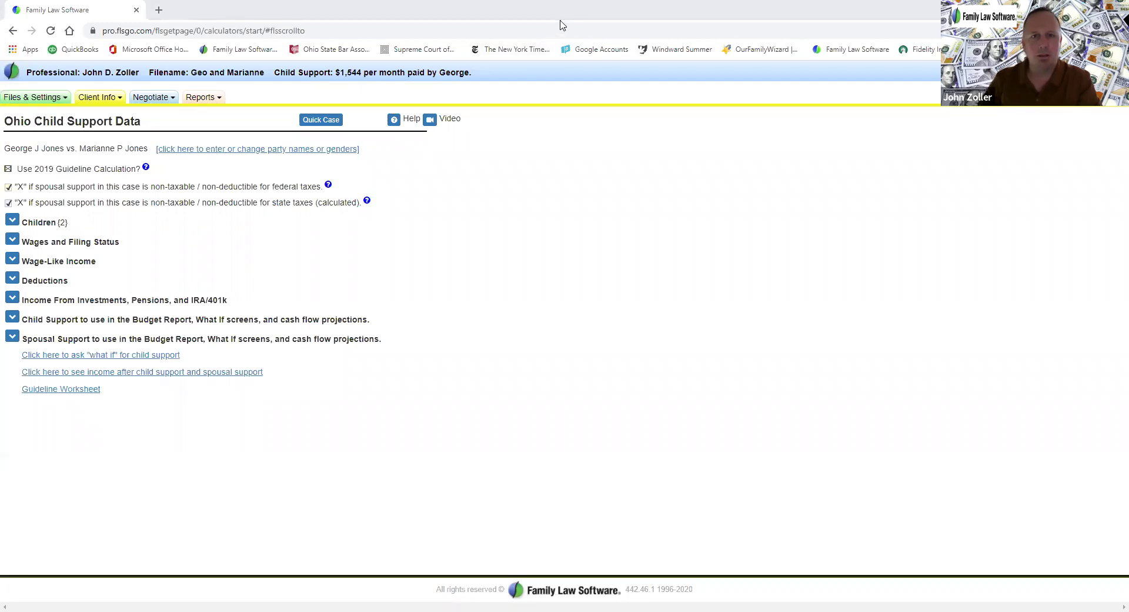
{"action": "left_click", "coordinate": [555, 170]}
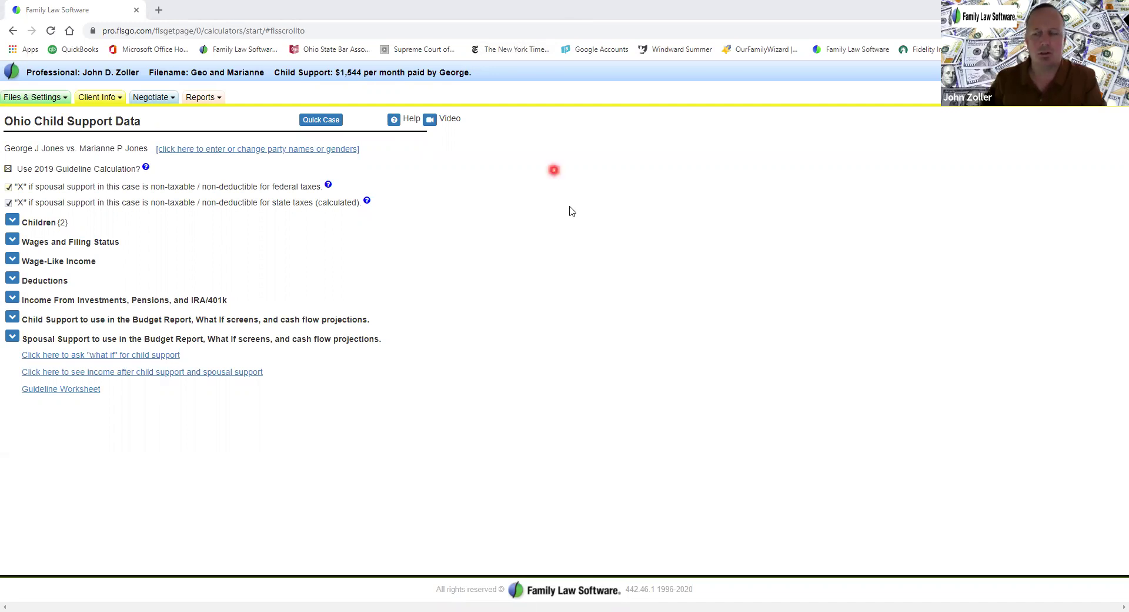
{"action": "left_click", "coordinate": [562, 212]}
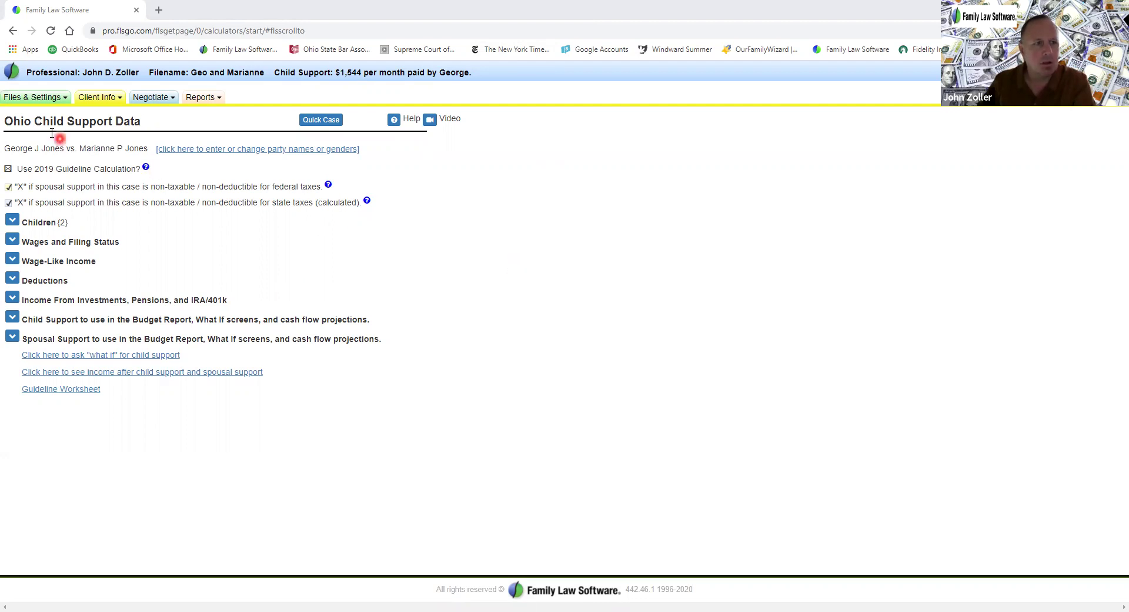
{"action": "left_click", "coordinate": [36, 100]}
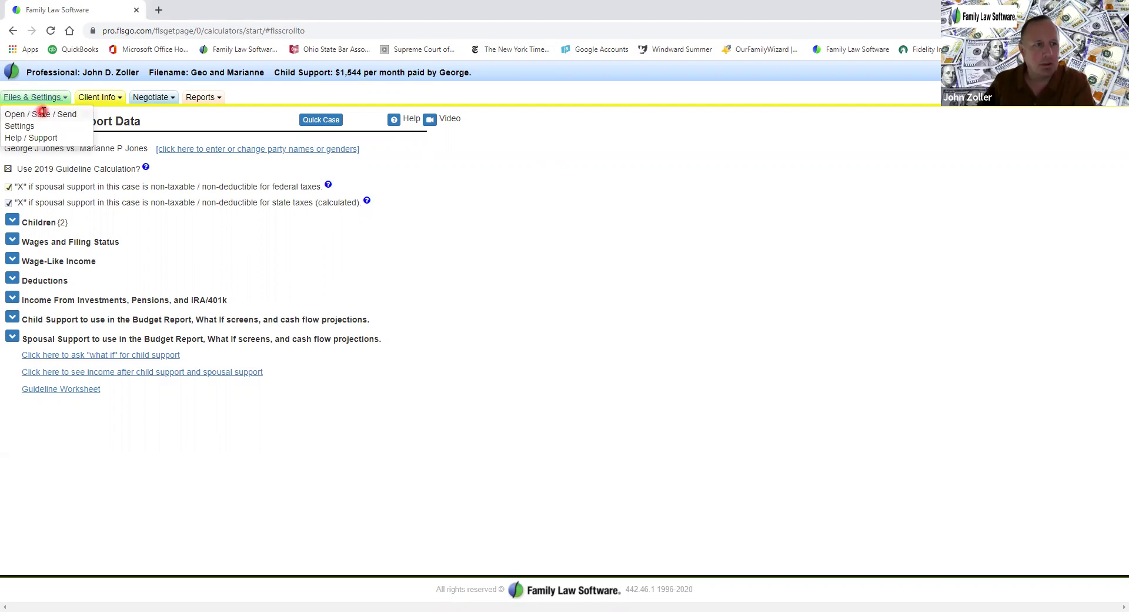
{"action": "left_click", "coordinate": [42, 113]}
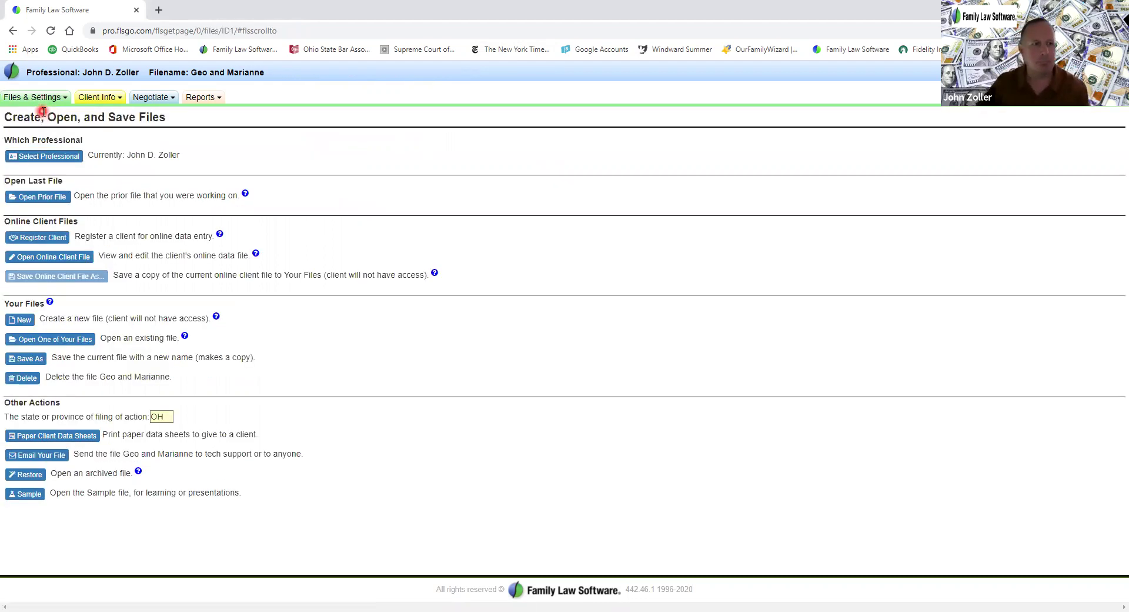
Read the help note on opening the prior file and dismiss it
{"action": "left_click", "coordinate": [52, 204]}
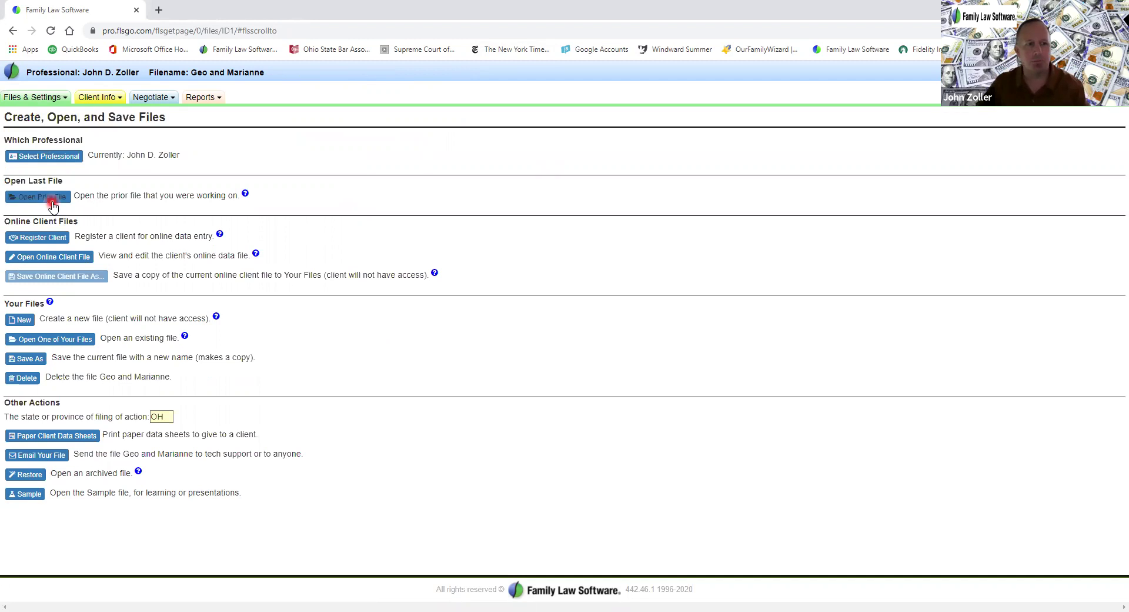
{"action": "left_click", "coordinate": [245, 195]}
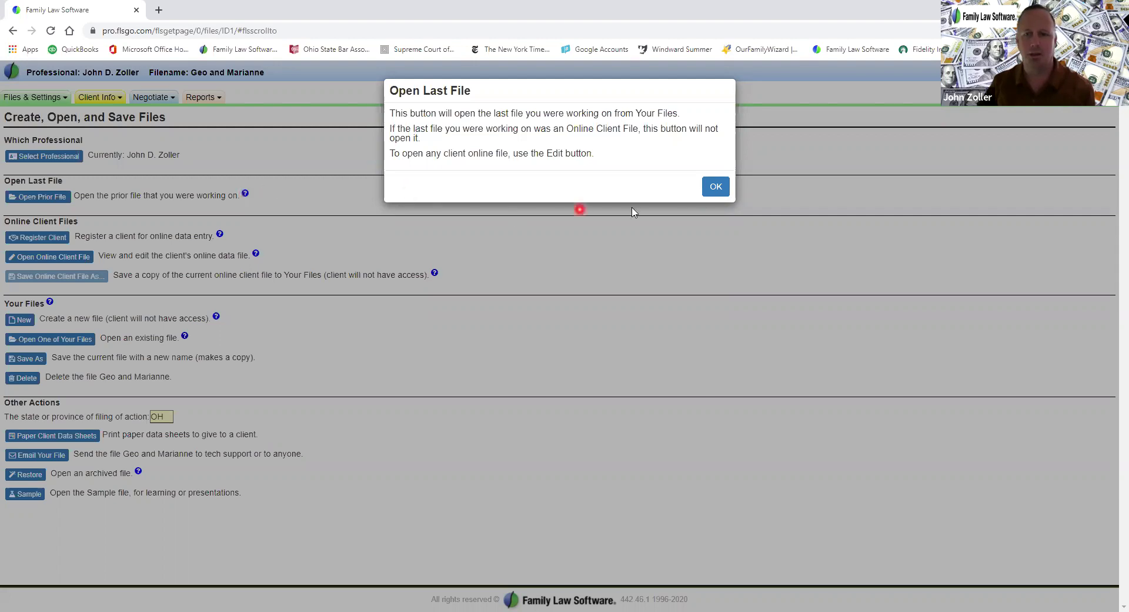
{"action": "left_click", "coordinate": [716, 187]}
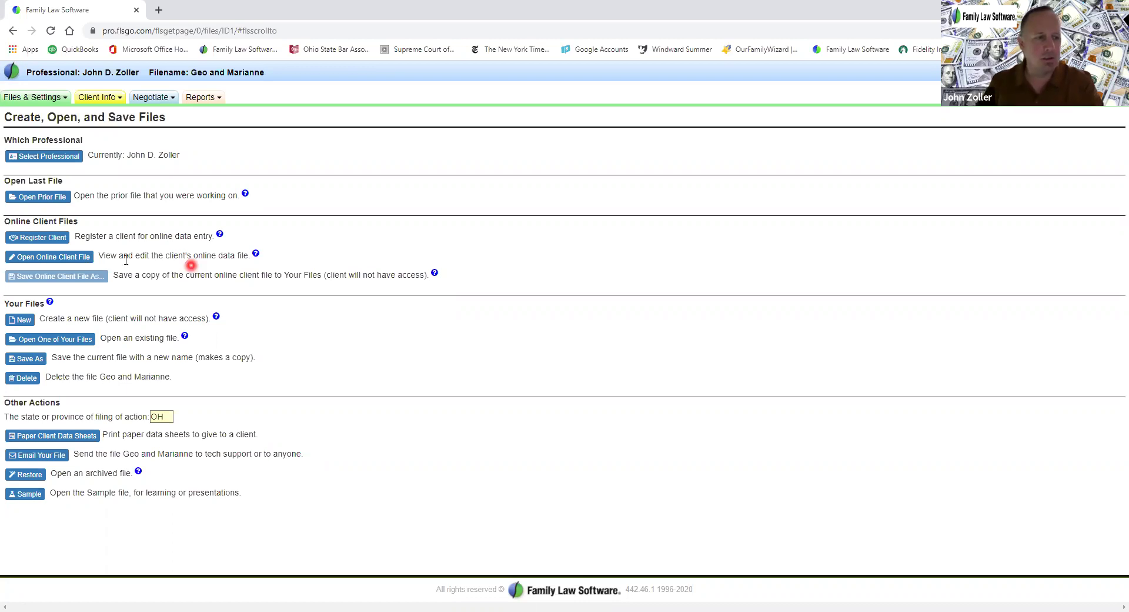
View the Register Client form for online data entry and close it without registering anyone
{"action": "left_click", "coordinate": [48, 241]}
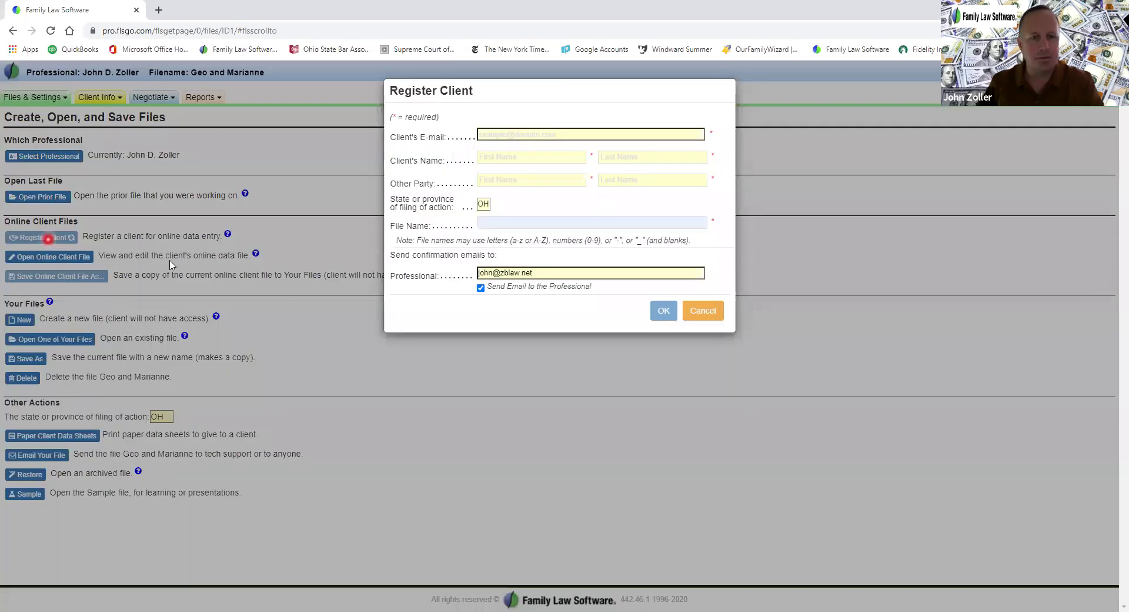
{"action": "left_click", "coordinate": [514, 136]}
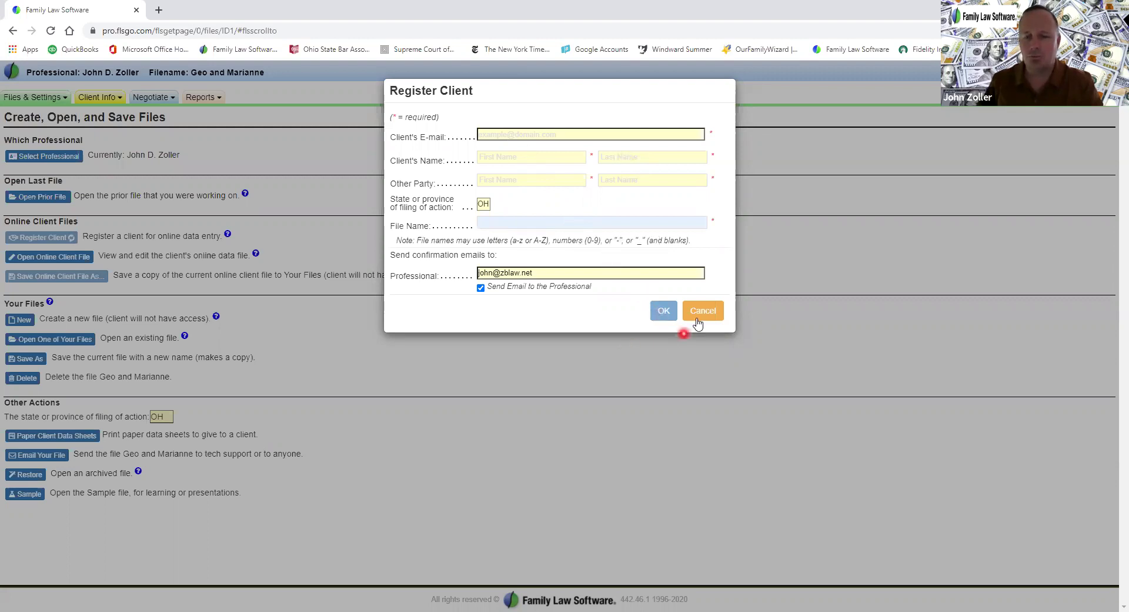
{"action": "left_click", "coordinate": [557, 368]}
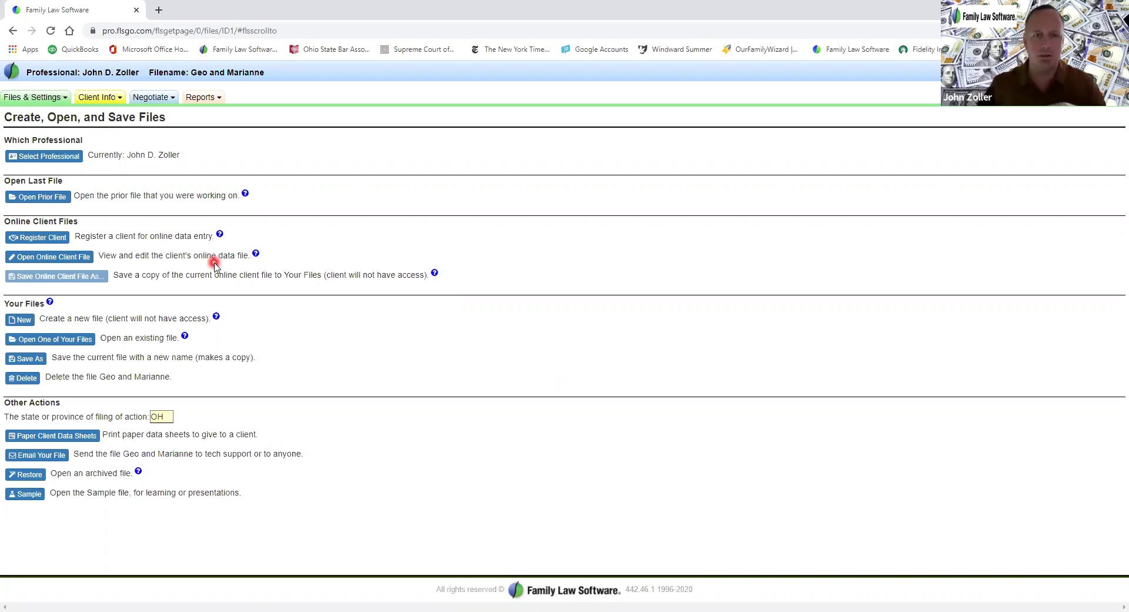
{"action": "left_click", "coordinate": [512, 277]}
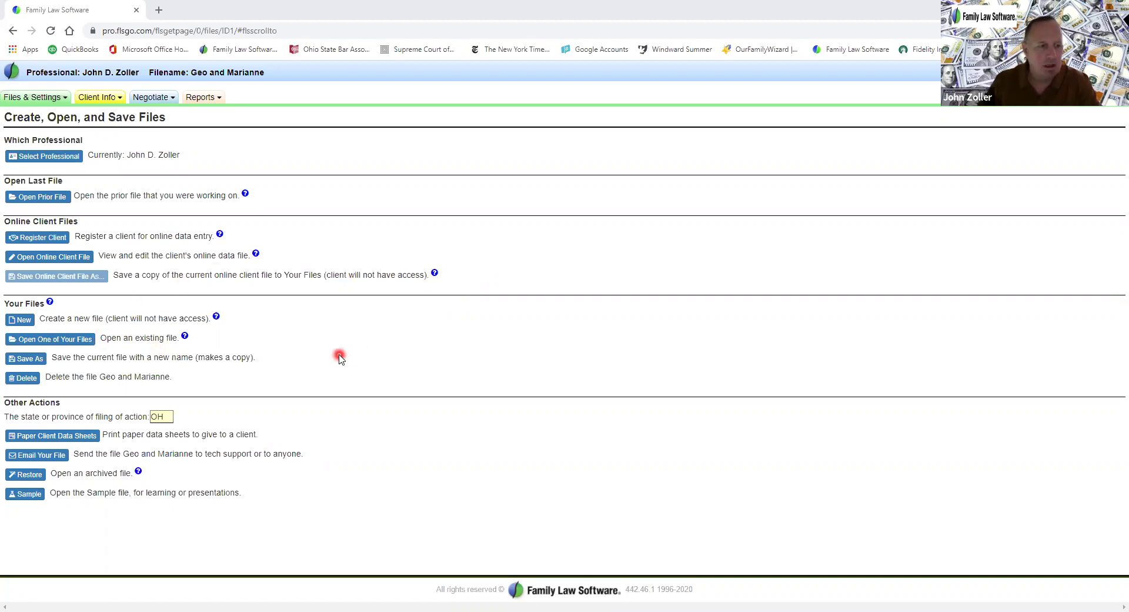
Look through the list of your existing files available to open and close it without opening one
{"action": "left_click", "coordinate": [77, 346]}
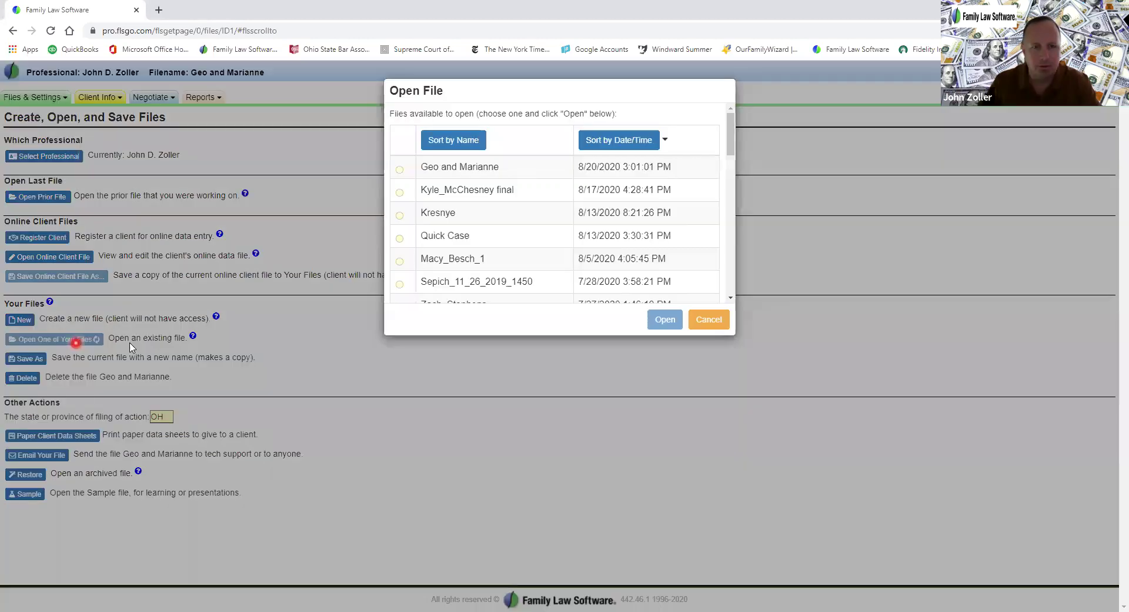
{"action": "left_click_drag", "start_coordinate": [731, 141], "coordinate": [731, 247]}
{"action": "left_click_drag", "start_coordinate": [718, 193], "coordinate": [731, 118]}
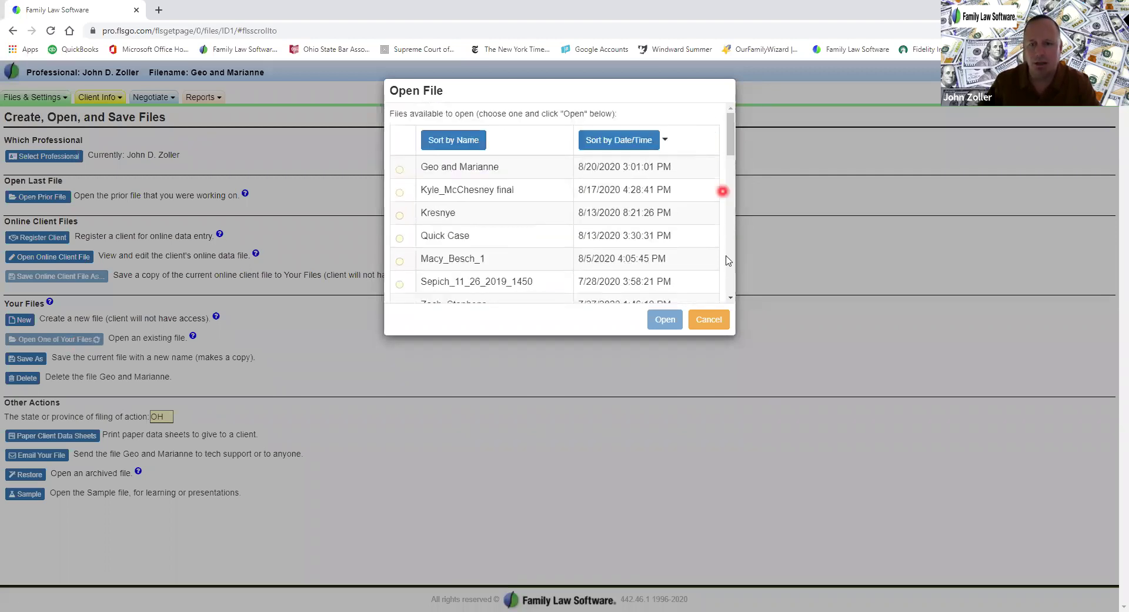
{"action": "left_click", "coordinate": [709, 319]}
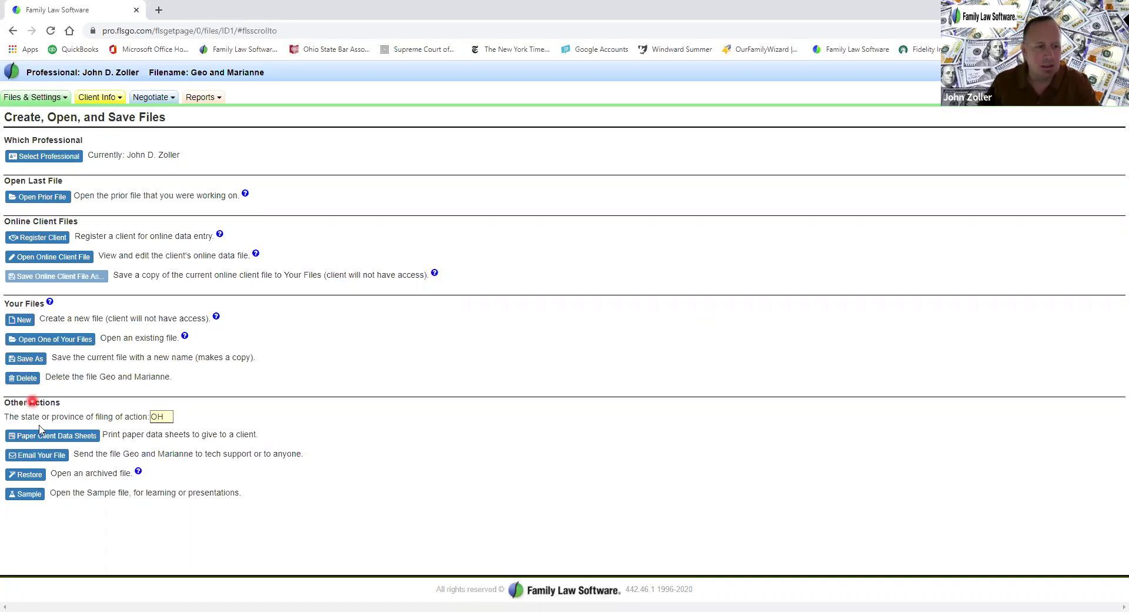
{"action": "left_click", "coordinate": [74, 440]}
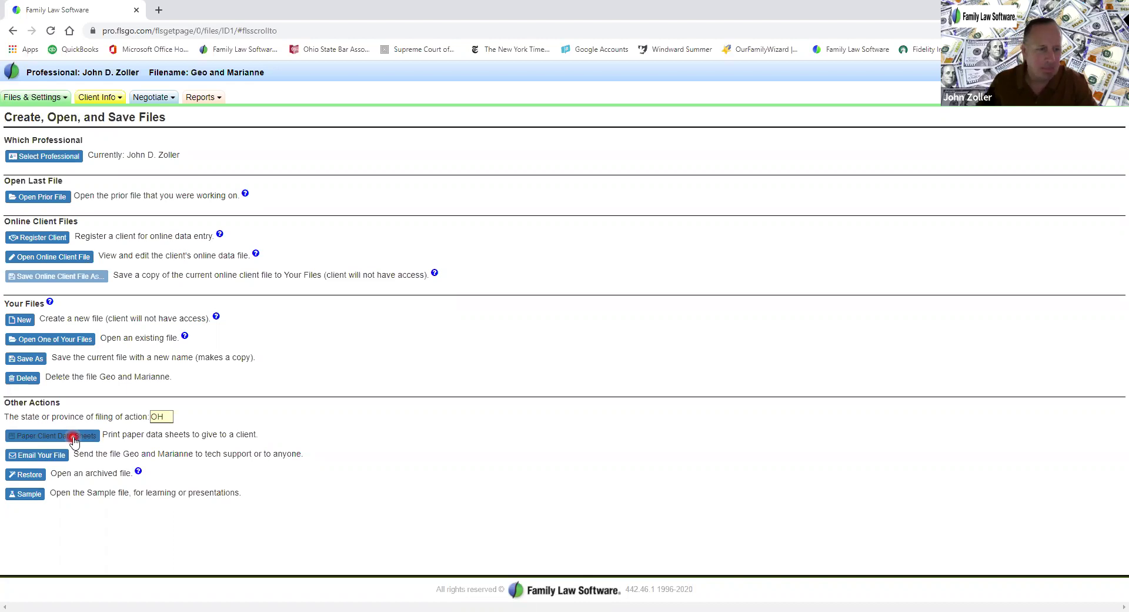
{"action": "left_click", "coordinate": [62, 459]}
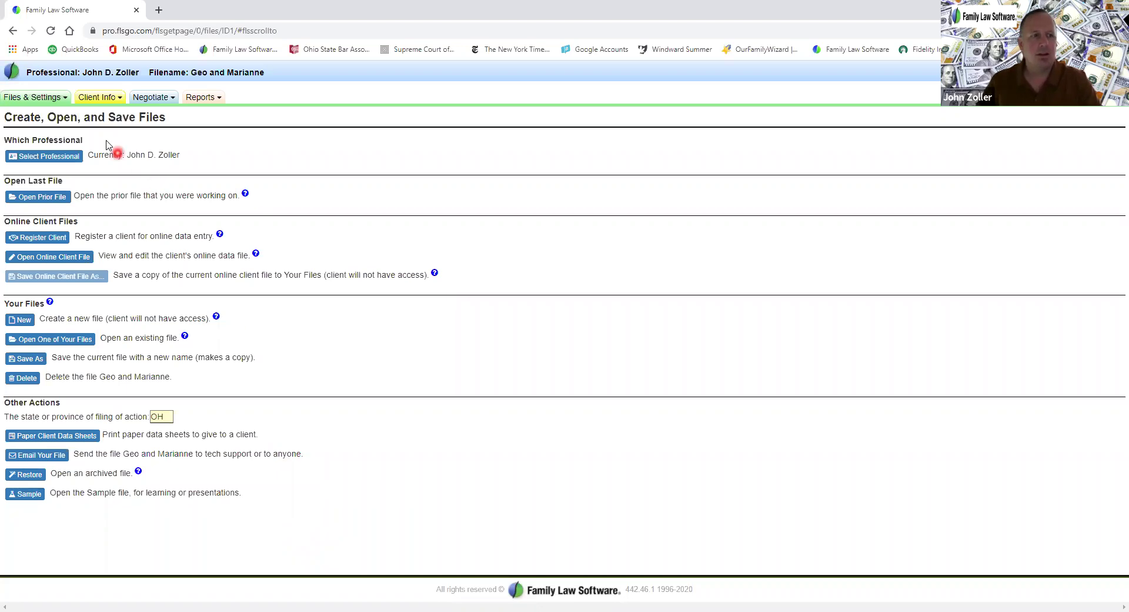
View the Settings page and switch to the Help / Support page
{"action": "left_click", "coordinate": [35, 100]}
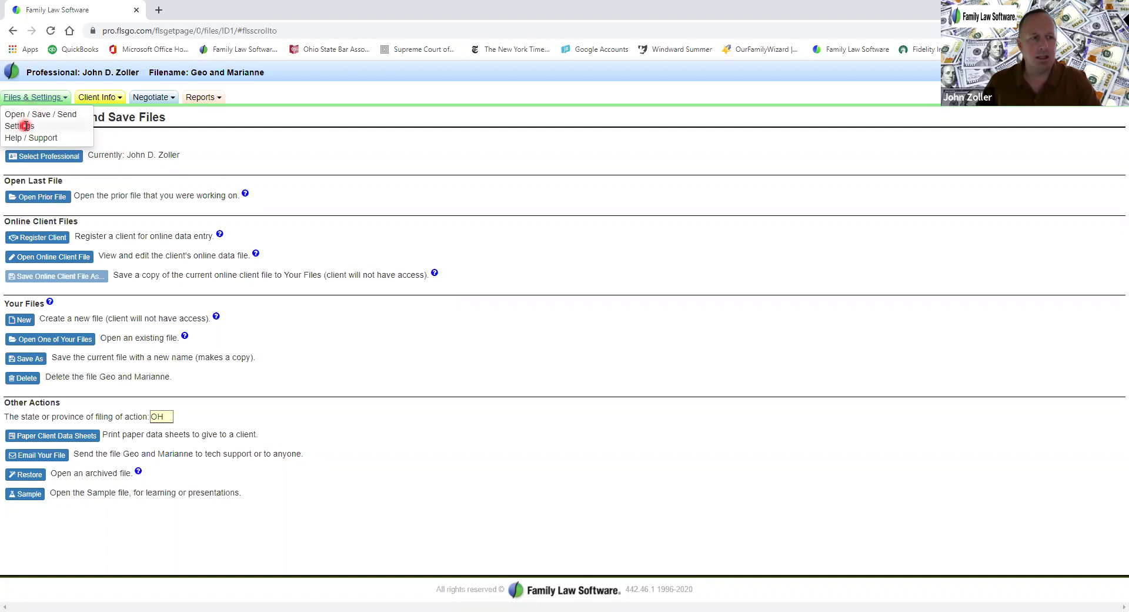
{"action": "left_click", "coordinate": [25, 126]}
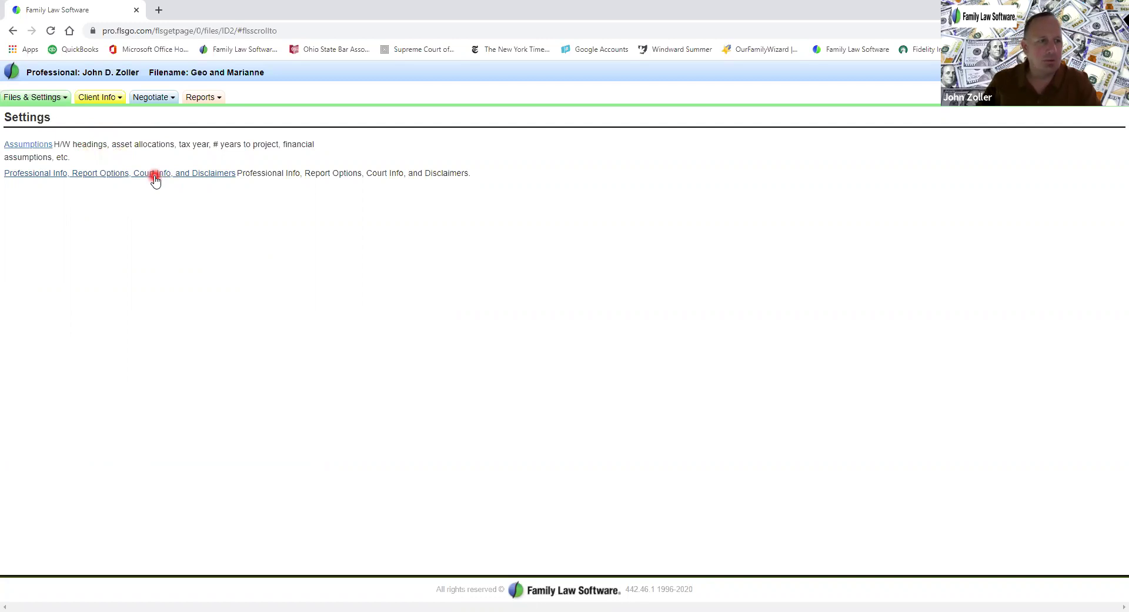
{"action": "left_click", "coordinate": [39, 103]}
{"action": "left_click", "coordinate": [40, 135]}
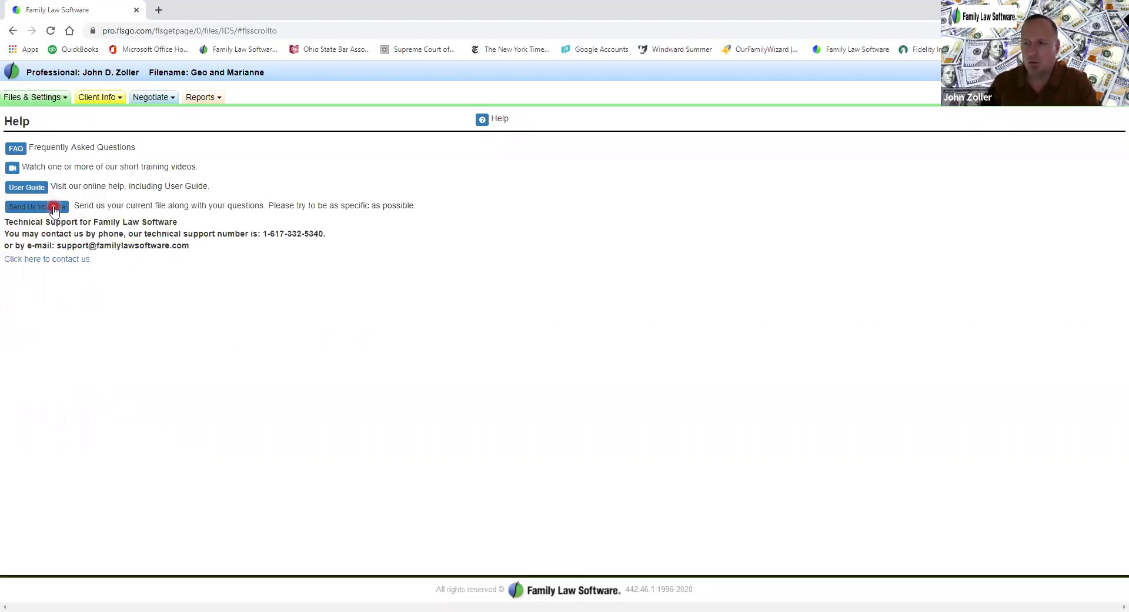
{"action": "left_click", "coordinate": [21, 169]}
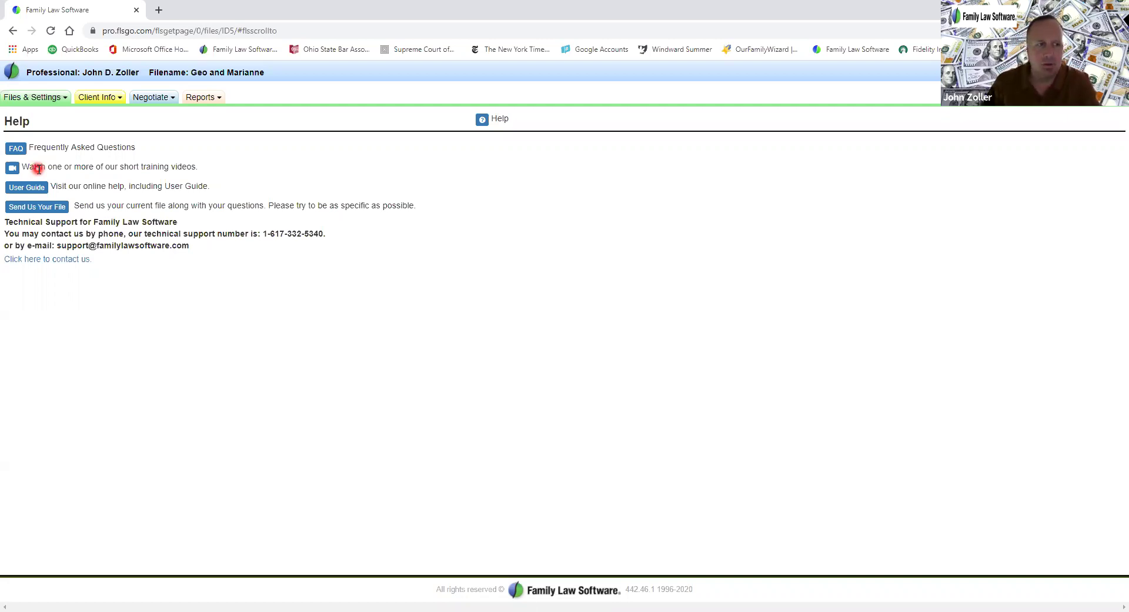
Open the Frequently Asked Questions and examine the topics from Trial and Order through the state-specific questions, including Ohio
{"action": "left_click", "coordinate": [16, 148]}
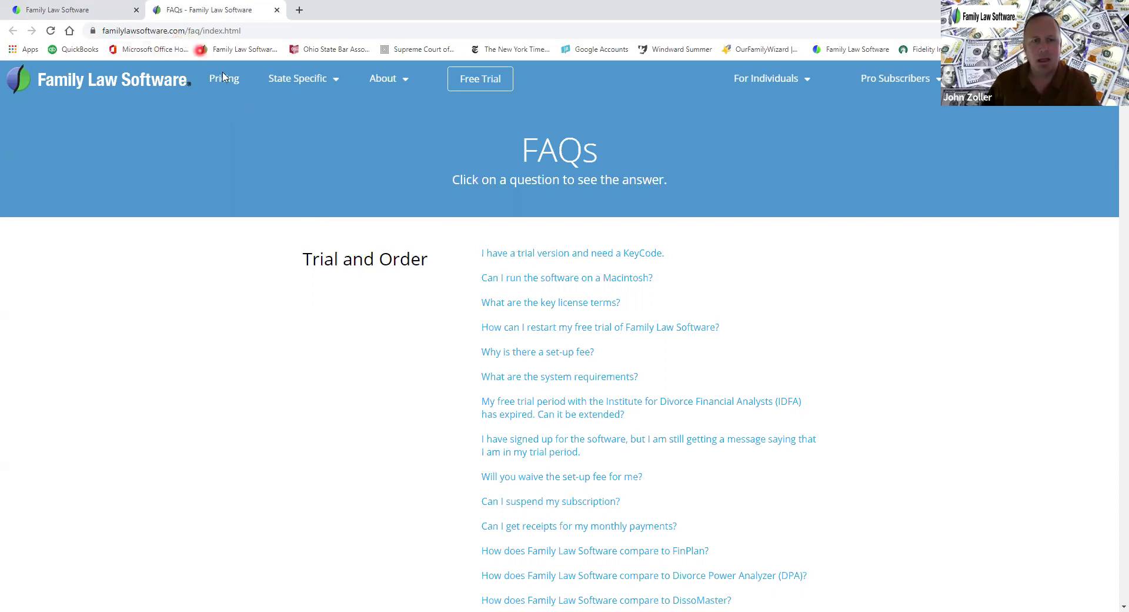
{"action": "scroll", "coordinate": [485, 285], "scroll_direction": "down", "scroll_amount": 6}
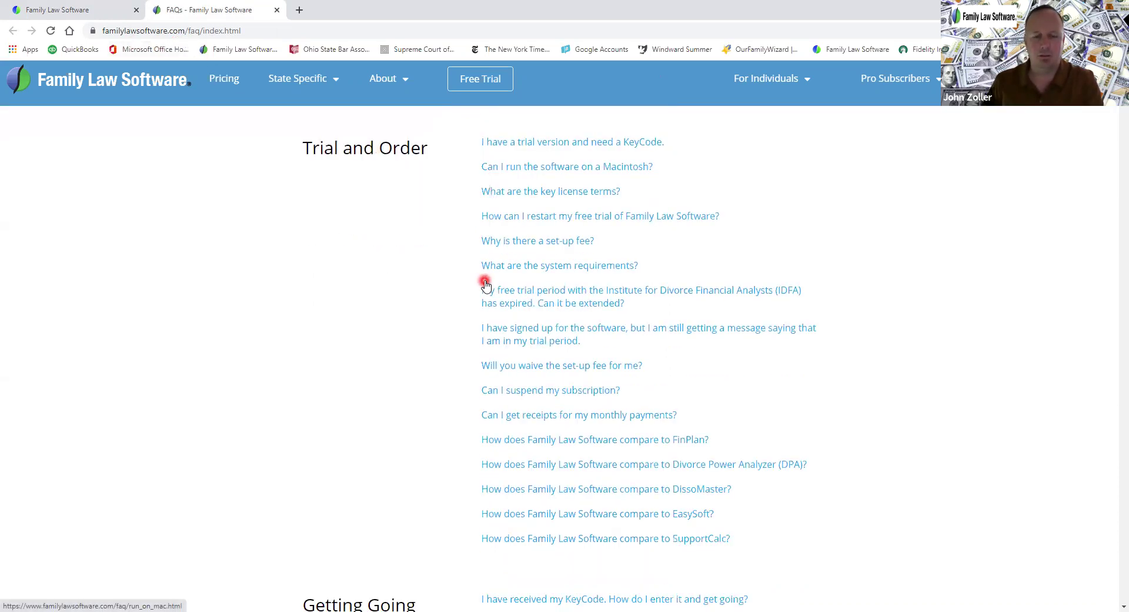
{"action": "scroll", "coordinate": [485, 285], "scroll_direction": "down", "scroll_amount": 2}
{"action": "scroll", "coordinate": [486, 285], "scroll_direction": "down", "scroll_amount": 7}
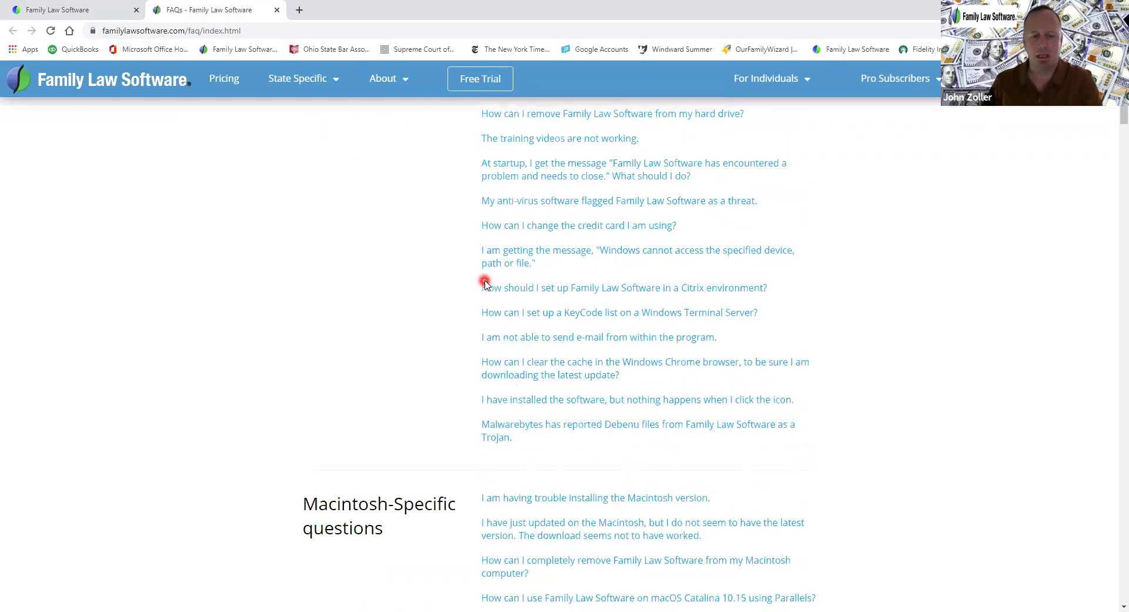
{"action": "scroll", "coordinate": [485, 284], "scroll_direction": "down", "scroll_amount": 4}
{"action": "scroll", "coordinate": [485, 285], "scroll_direction": "down", "scroll_amount": 2}
{"action": "scroll", "coordinate": [408, 353], "scroll_direction": "down", "scroll_amount": 2}
{"action": "scroll", "coordinate": [413, 392], "scroll_direction": "down", "scroll_amount": 4}
{"action": "scroll", "coordinate": [412, 392], "scroll_direction": "down", "scroll_amount": 8}
{"action": "scroll", "coordinate": [412, 392], "scroll_direction": "down", "scroll_amount": 12}
{"action": "scroll", "coordinate": [412, 392], "scroll_direction": "down", "scroll_amount": 20}
{"action": "scroll", "coordinate": [412, 392], "scroll_direction": "down", "scroll_amount": 20}
{"action": "scroll", "coordinate": [414, 400], "scroll_direction": "down", "scroll_amount": 20}
{"action": "scroll", "coordinate": [415, 404], "scroll_direction": "up", "scroll_amount": 1}
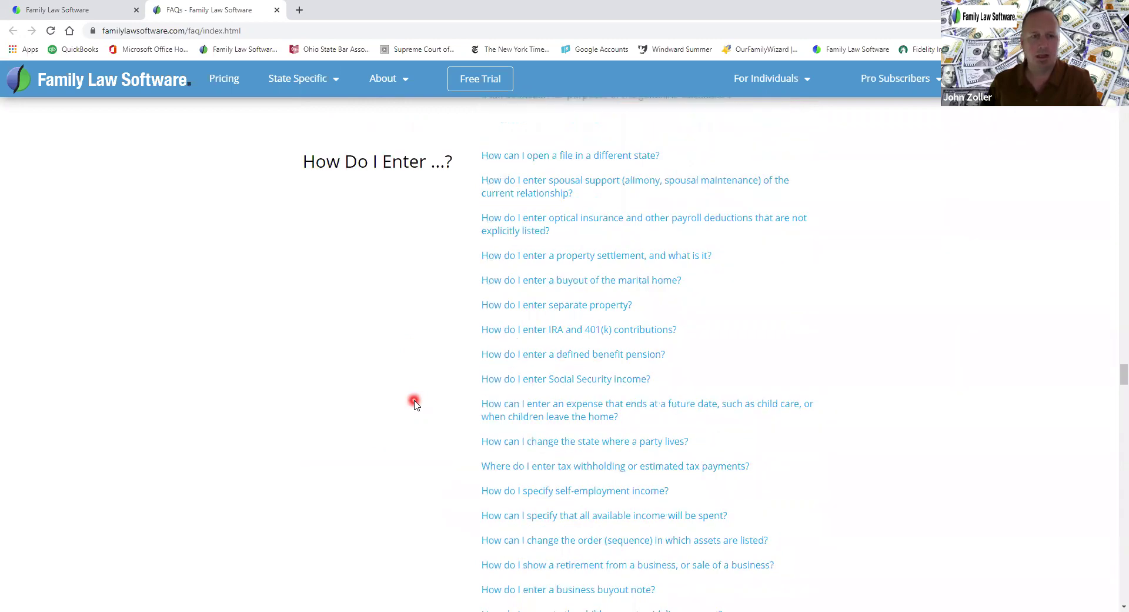
{"action": "scroll", "coordinate": [415, 403], "scroll_direction": "down", "scroll_amount": 12}
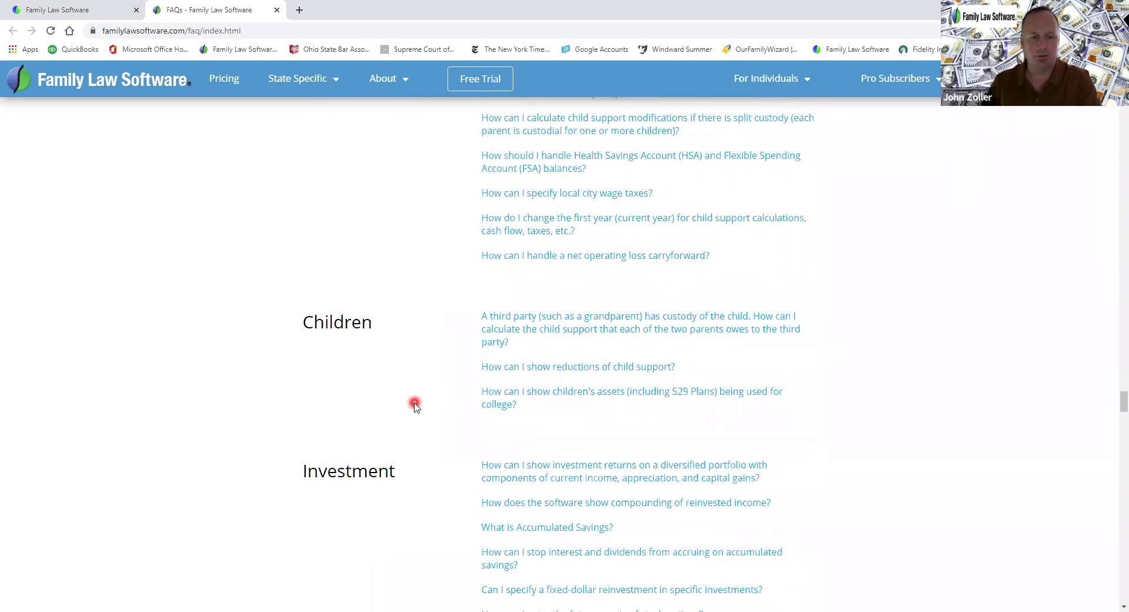
{"action": "scroll", "coordinate": [414, 406], "scroll_direction": "down", "scroll_amount": 20}
{"action": "scroll", "coordinate": [415, 408], "scroll_direction": "down", "scroll_amount": 14}
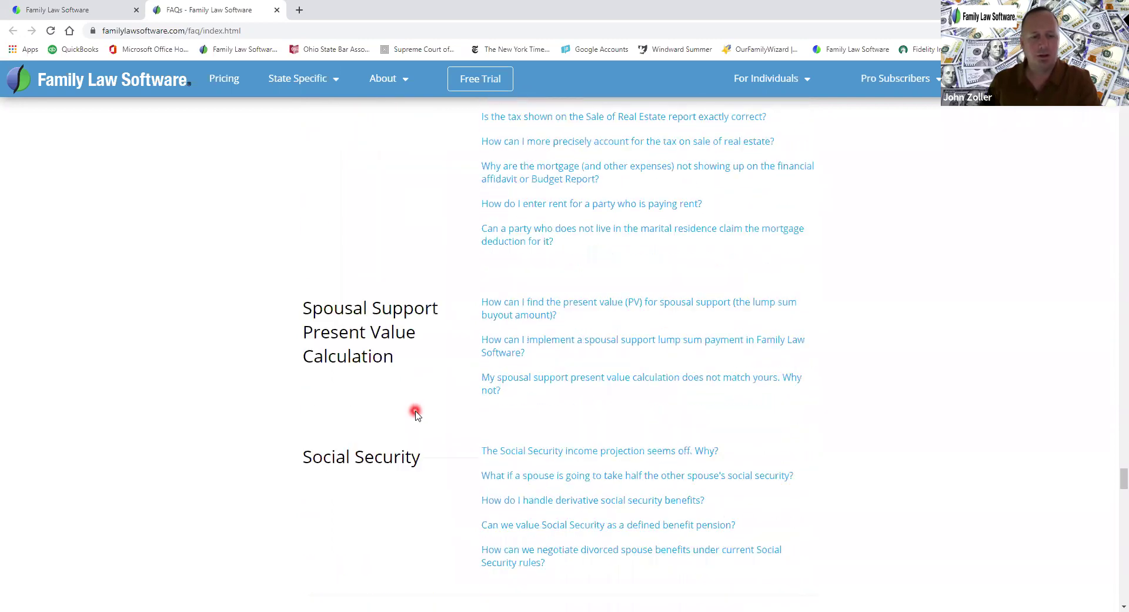
{"action": "scroll", "coordinate": [415, 411], "scroll_direction": "down", "scroll_amount": 13}
{"action": "scroll", "coordinate": [415, 431], "scroll_direction": "down", "scroll_amount": 11}
{"action": "scroll", "coordinate": [415, 444], "scroll_direction": "up", "scroll_amount": 7}
{"action": "scroll", "coordinate": [416, 447], "scroll_direction": "down", "scroll_amount": 15}
{"action": "scroll", "coordinate": [415, 469], "scroll_direction": "down", "scroll_amount": 20}
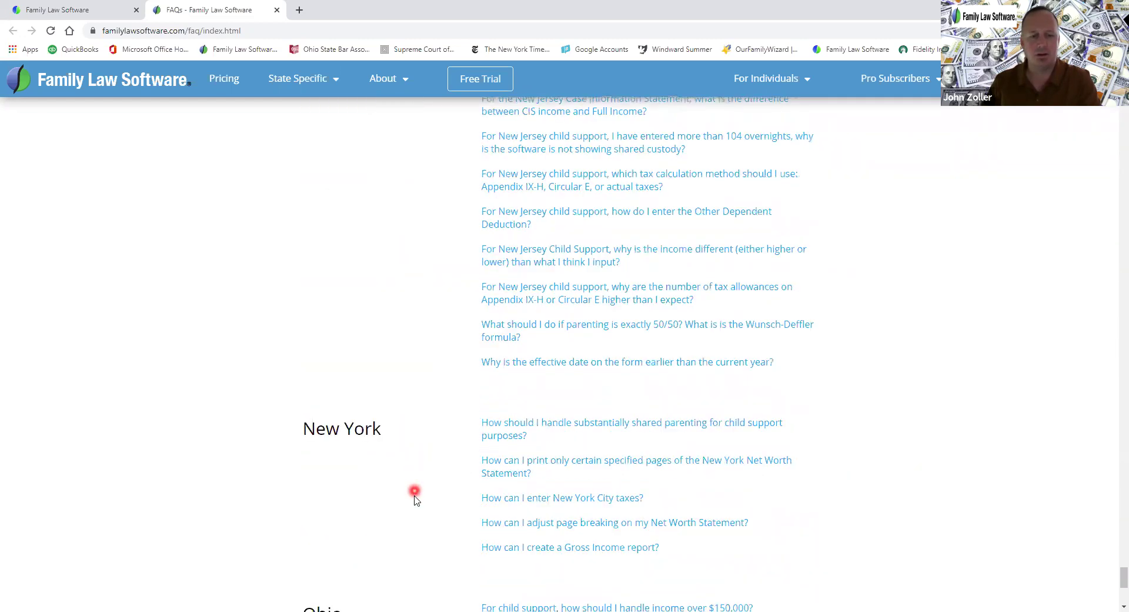
{"action": "scroll", "coordinate": [415, 499], "scroll_direction": "down", "scroll_amount": 5}
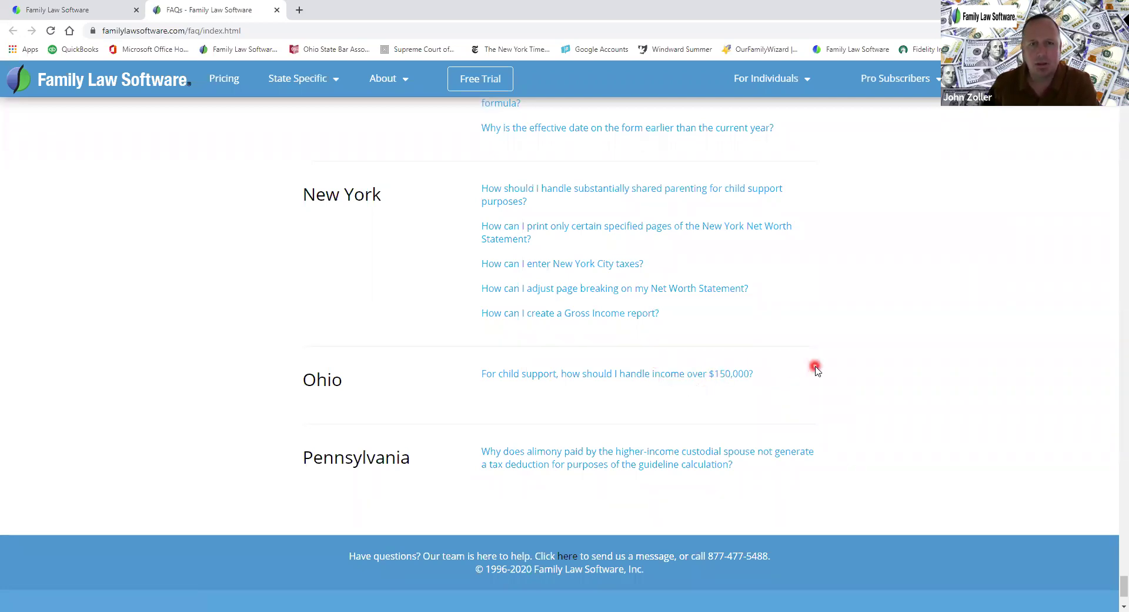
{"action": "scroll", "coordinate": [817, 369], "scroll_direction": "up", "scroll_amount": 7}
{"action": "scroll", "coordinate": [817, 369], "scroll_direction": "up", "scroll_amount": 15}
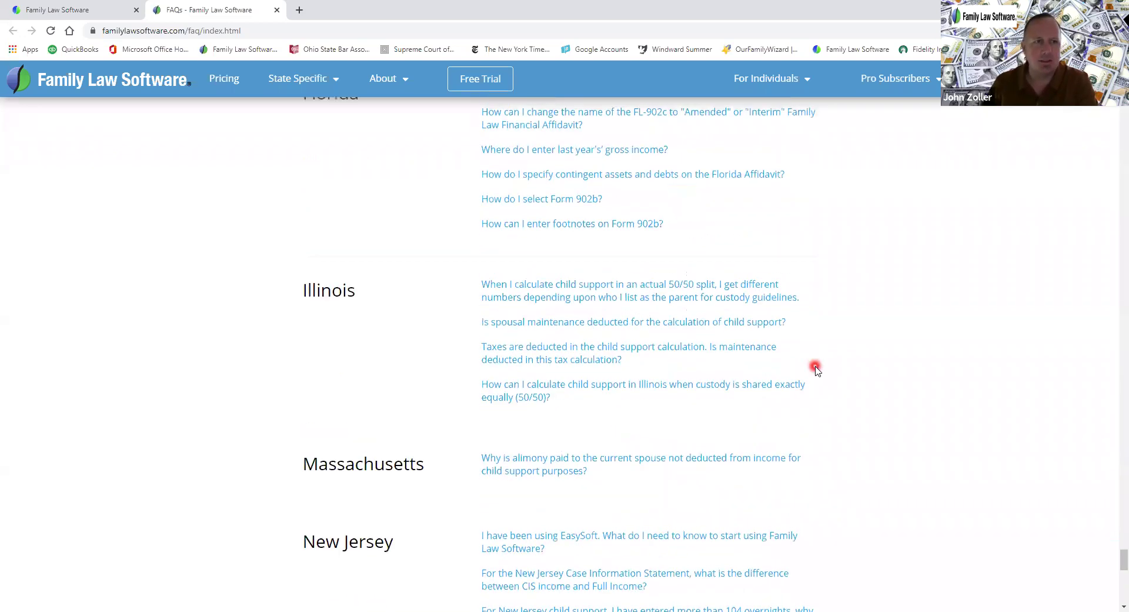
Open the short training videos and examine the Ohio child support and affidavit video topics
{"action": "left_click", "coordinate": [56, 10]}
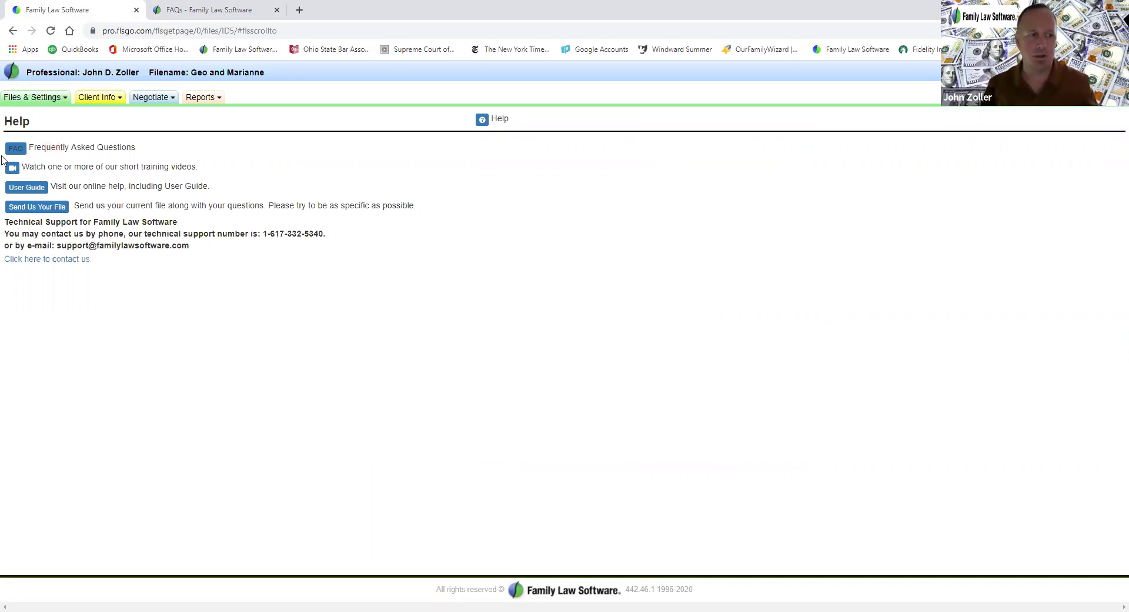
{"action": "left_click", "coordinate": [13, 170]}
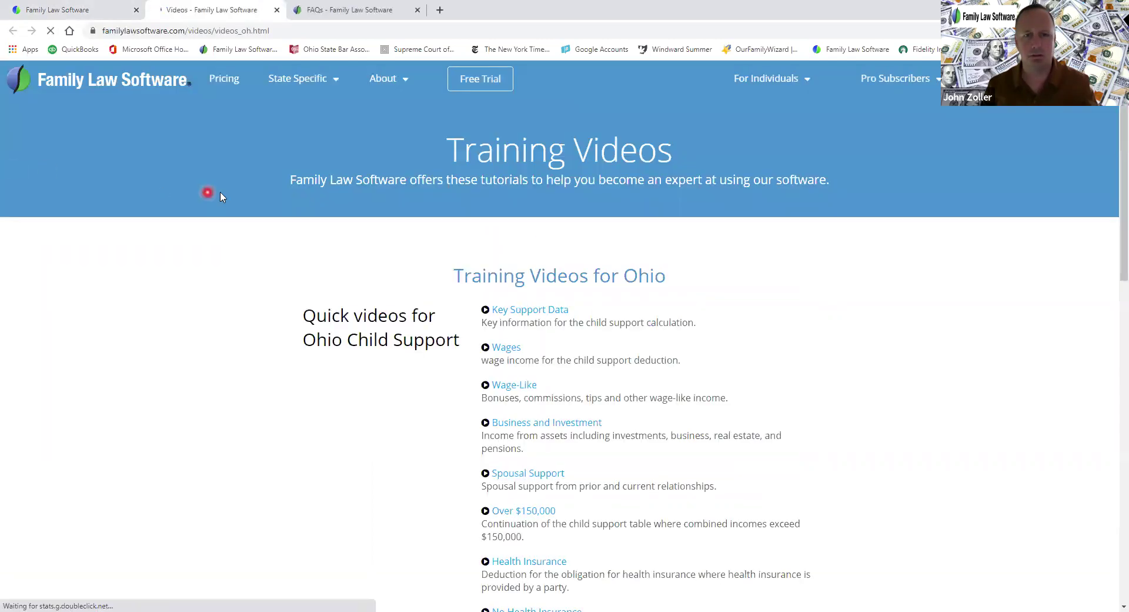
{"action": "scroll", "coordinate": [665, 324], "scroll_direction": "down", "scroll_amount": 1}
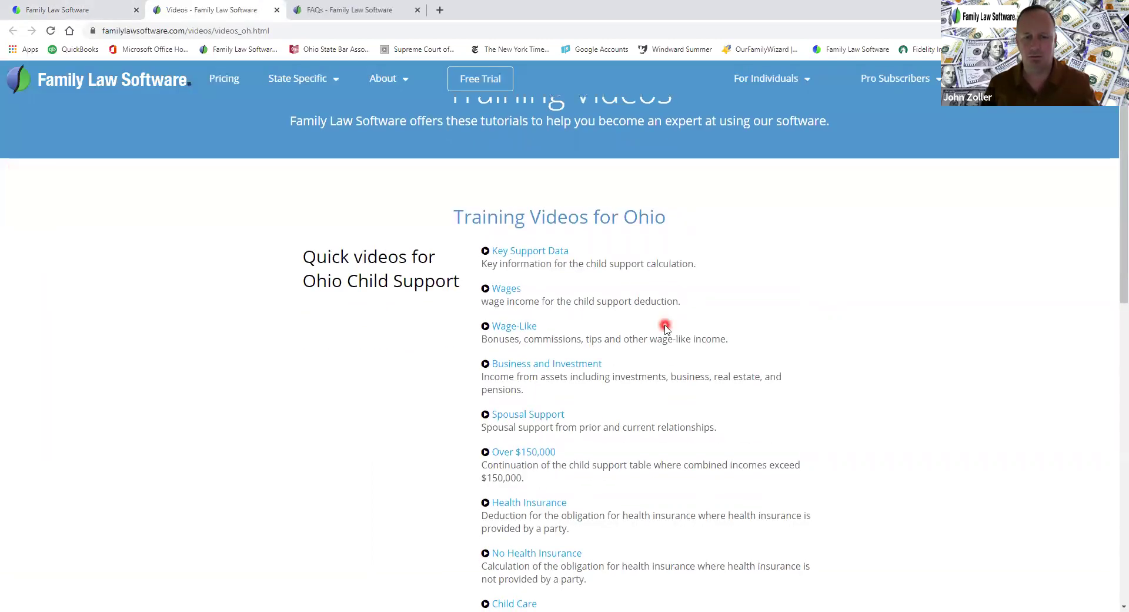
{"action": "scroll", "coordinate": [665, 327], "scroll_direction": "down", "scroll_amount": 1}
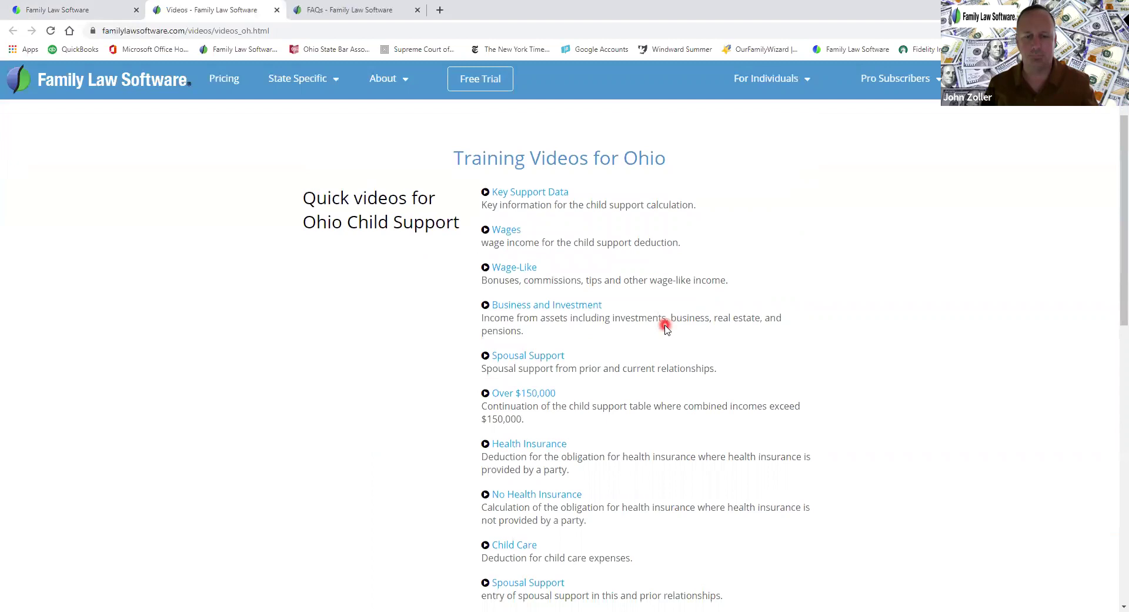
{"action": "scroll", "coordinate": [665, 325], "scroll_direction": "down", "scroll_amount": 3}
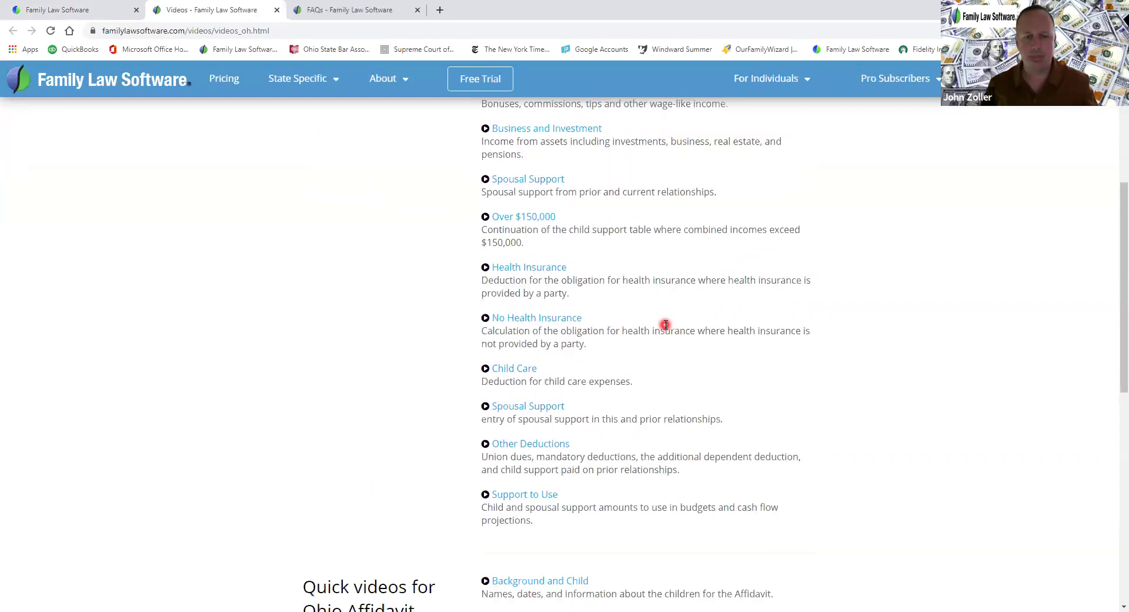
{"action": "scroll", "coordinate": [665, 325], "scroll_direction": "down", "scroll_amount": 3}
{"action": "scroll", "coordinate": [665, 325], "scroll_direction": "up", "scroll_amount": 8}
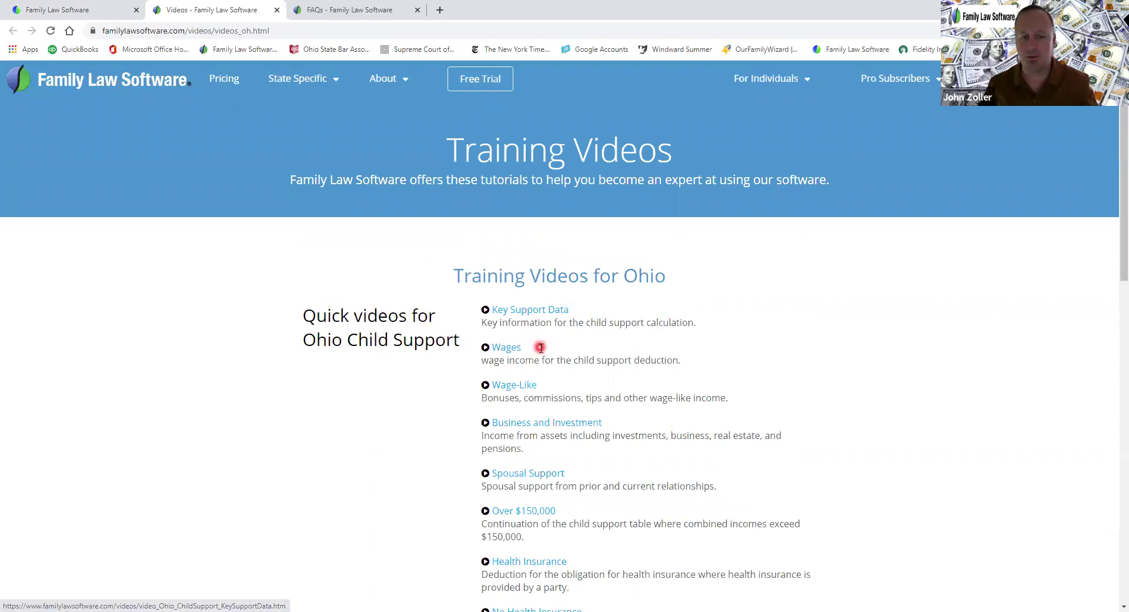
{"action": "scroll", "coordinate": [564, 399], "scroll_direction": "down", "scroll_amount": 2}
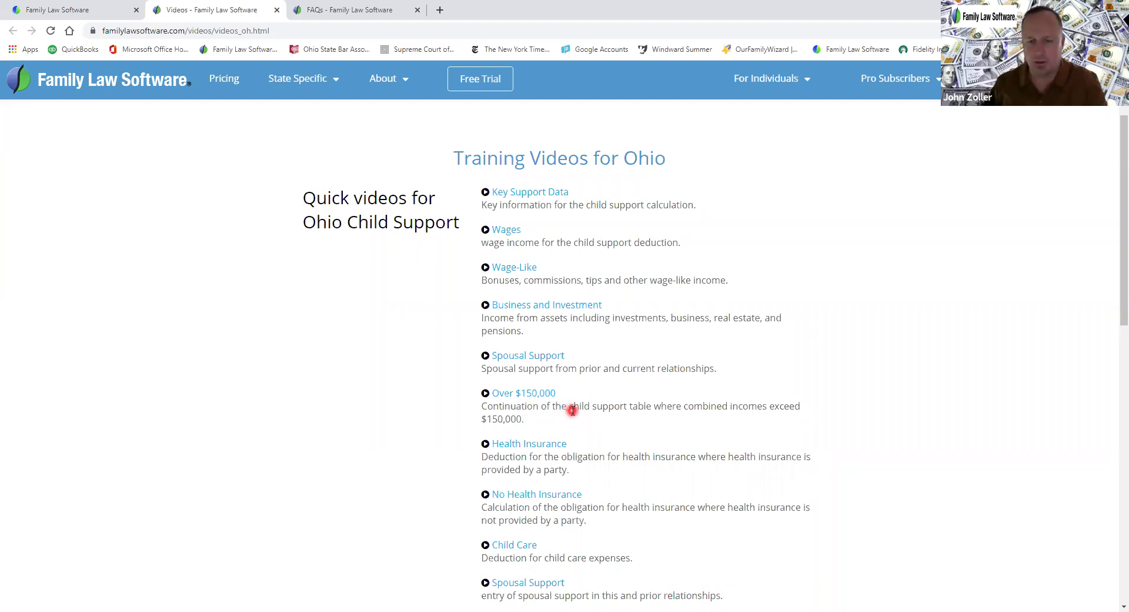
{"action": "scroll", "coordinate": [572, 410], "scroll_direction": "down", "scroll_amount": 2}
{"action": "scroll", "coordinate": [573, 417], "scroll_direction": "down", "scroll_amount": 2}
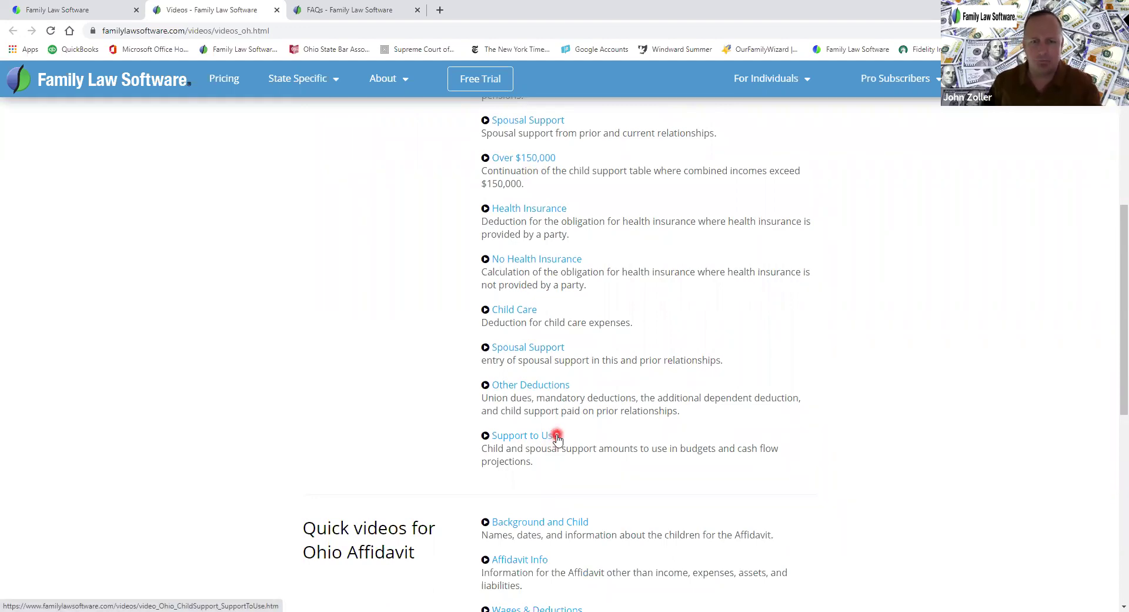
{"action": "scroll", "coordinate": [558, 438], "scroll_direction": "up", "scroll_amount": 6}
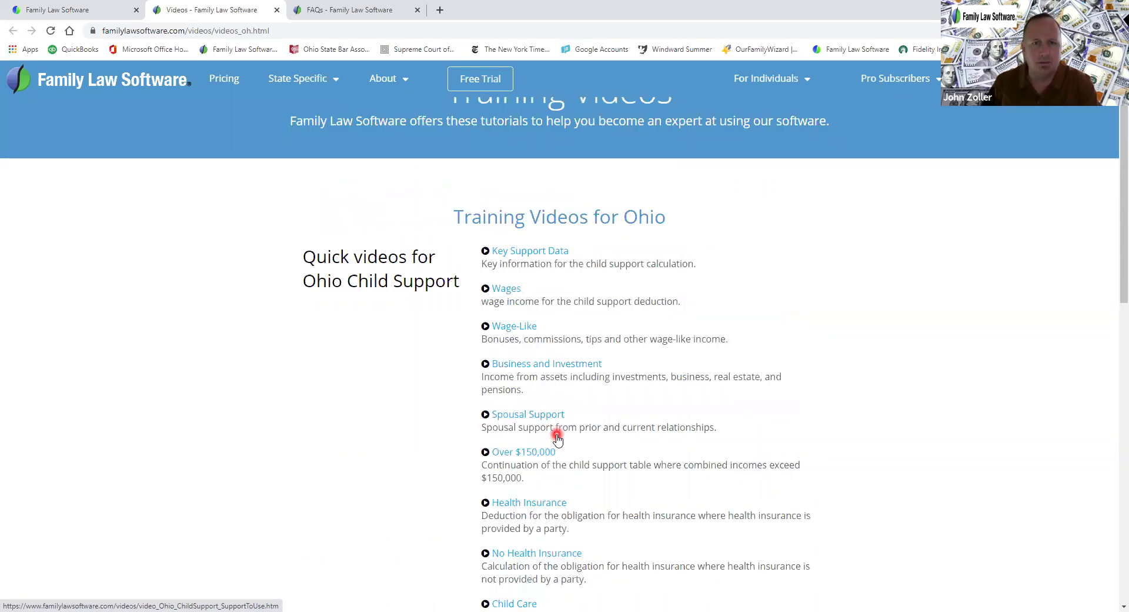
Return to the open client file and open its Child Support Data page
{"action": "left_click", "coordinate": [70, 14]}
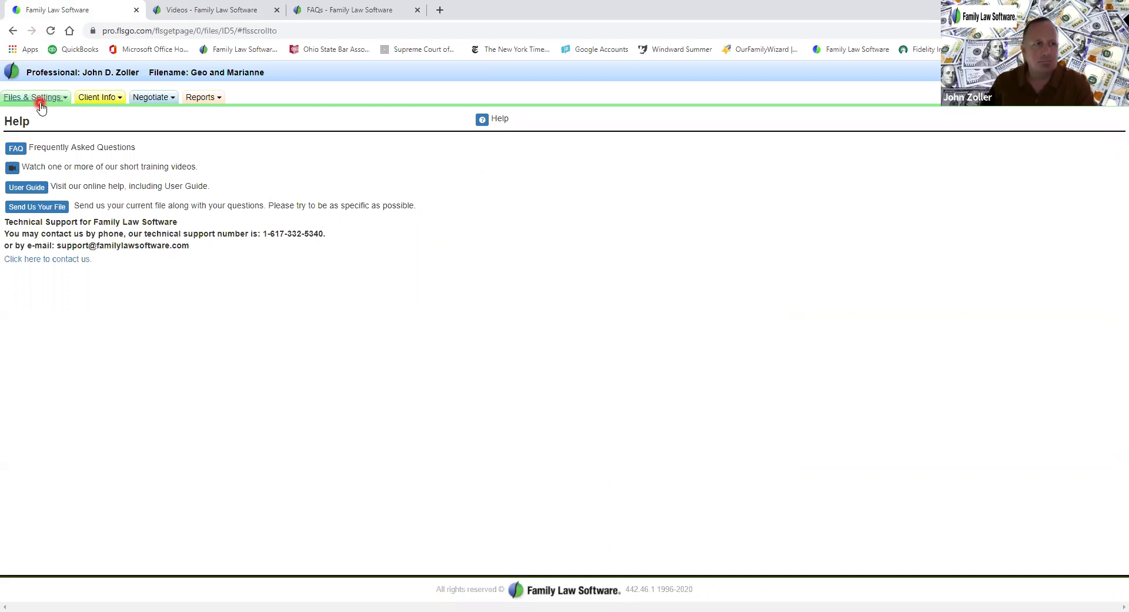
{"action": "left_click", "coordinate": [98, 100]}
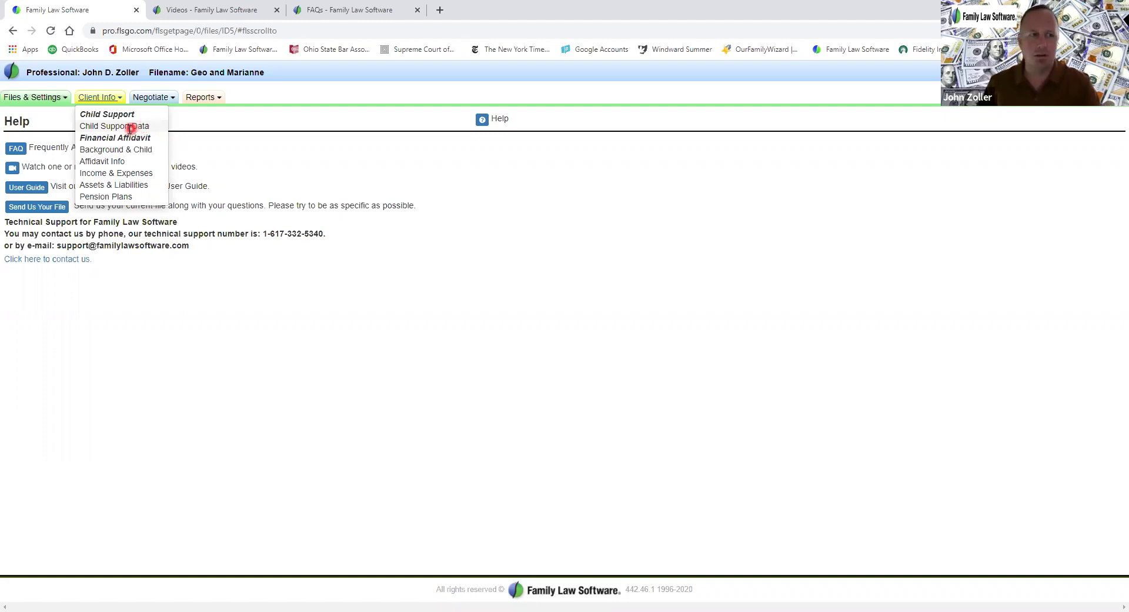
{"action": "left_click", "coordinate": [128, 126]}
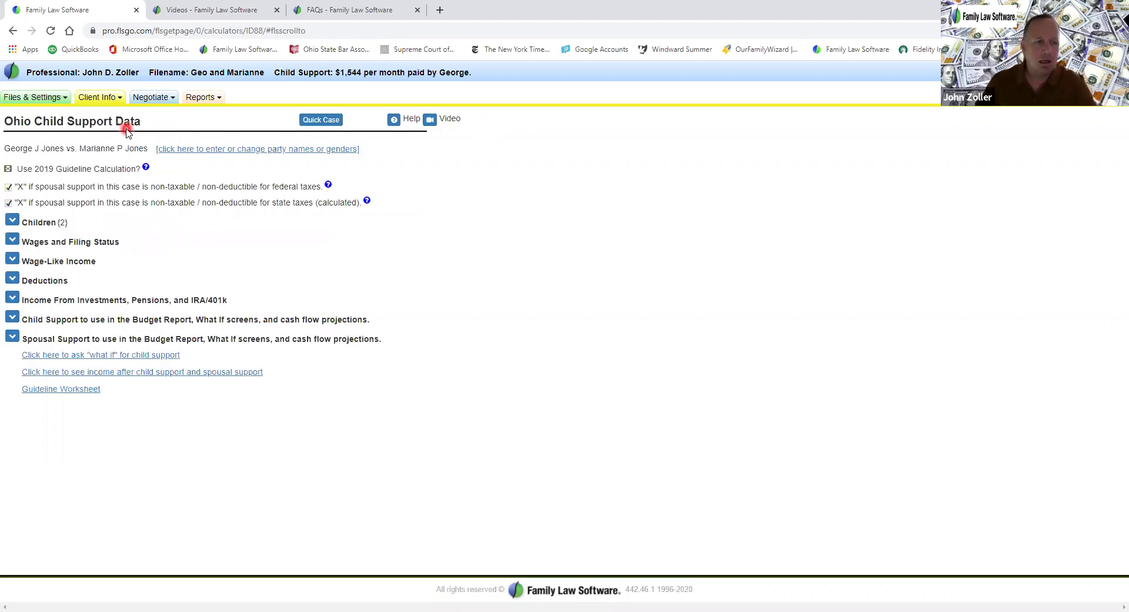
Turn the 2019 Guideline Calculation off and back on to compare its effect on child support
{"action": "left_click", "coordinate": [8, 170]}
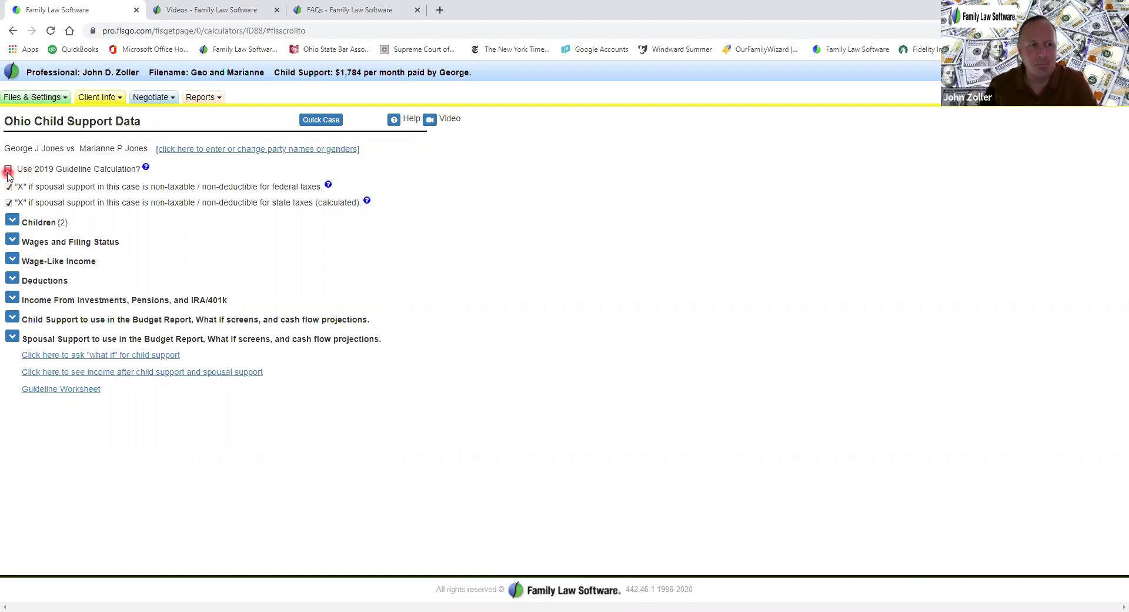
{"action": "left_click", "coordinate": [7, 170]}
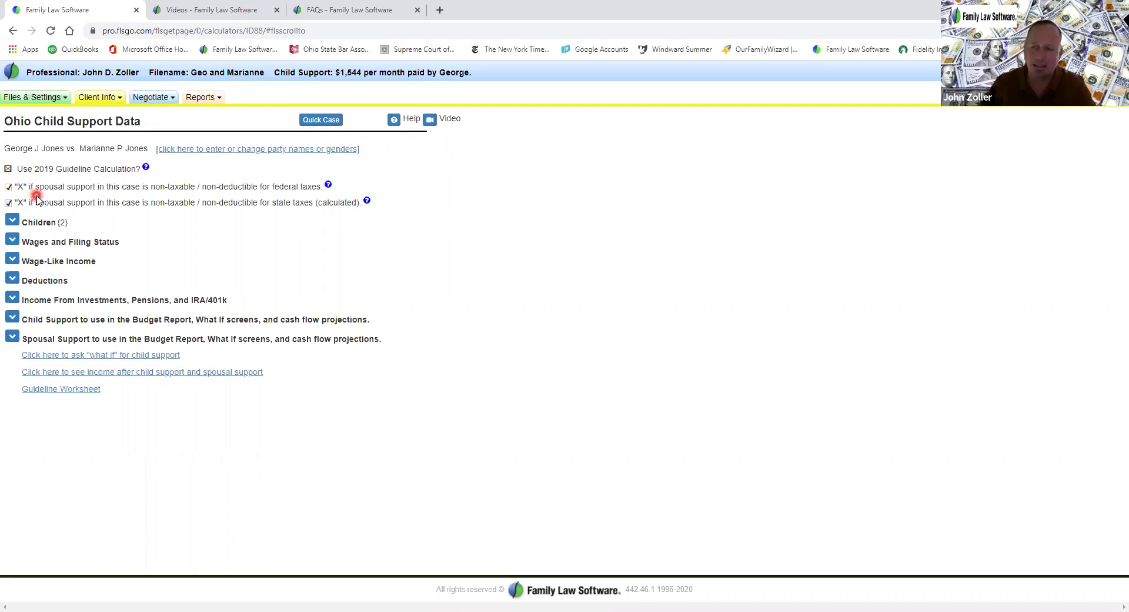
{"action": "left_click", "coordinate": [8, 187]}
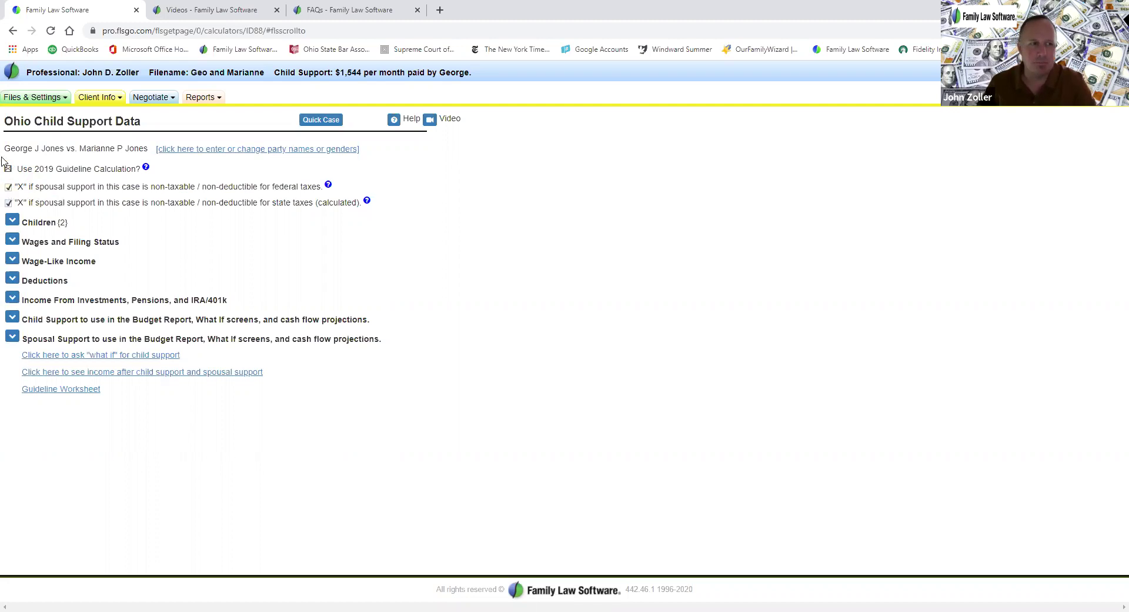
{"action": "left_click", "coordinate": [16, 215]}
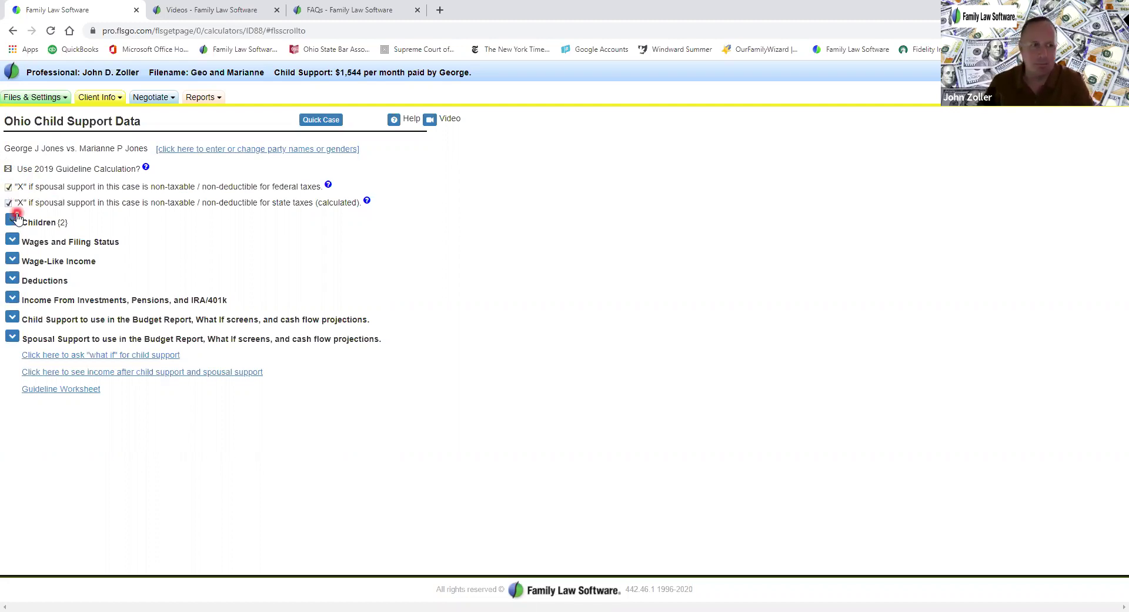
Expand the Children section of the Ohio Child Support Data
{"action": "left_click", "coordinate": [12, 223]}
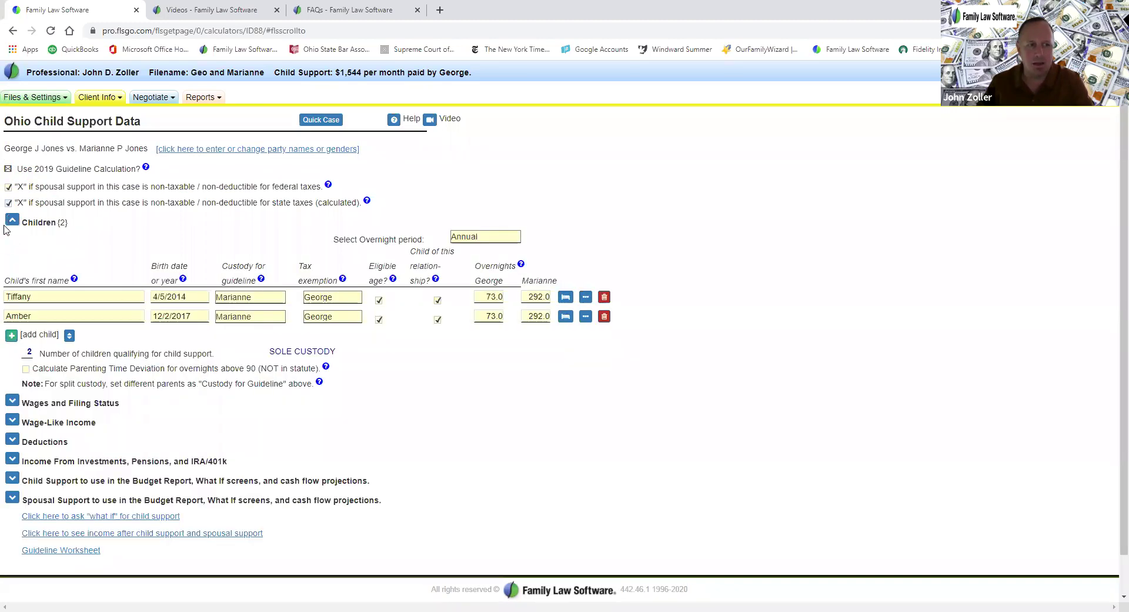
{"action": "left_click", "coordinate": [12, 223]}
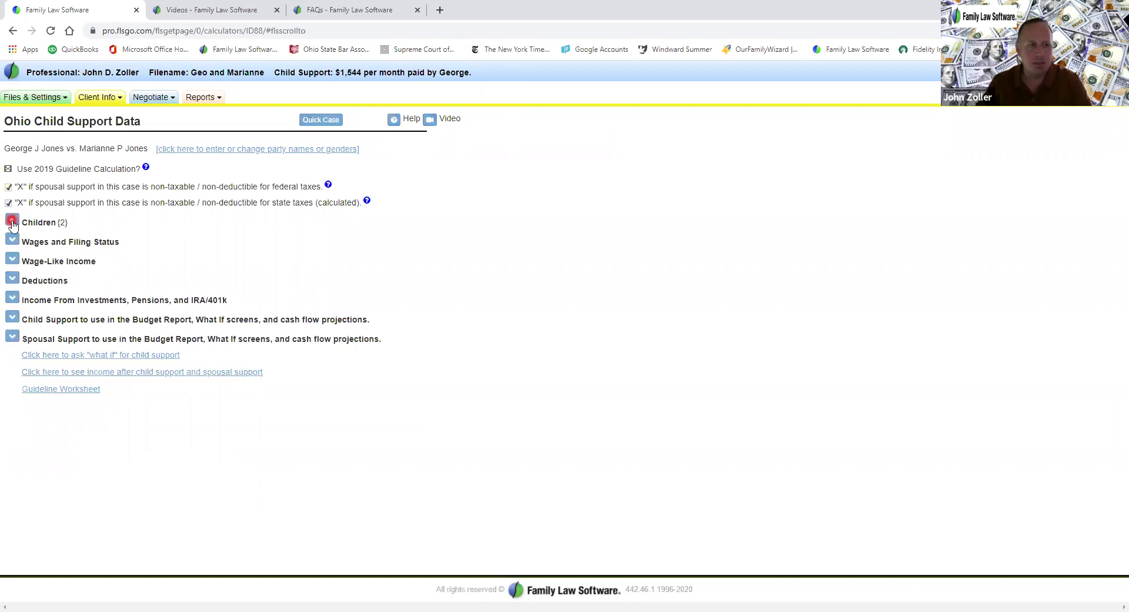
{"action": "left_click", "coordinate": [12, 222]}
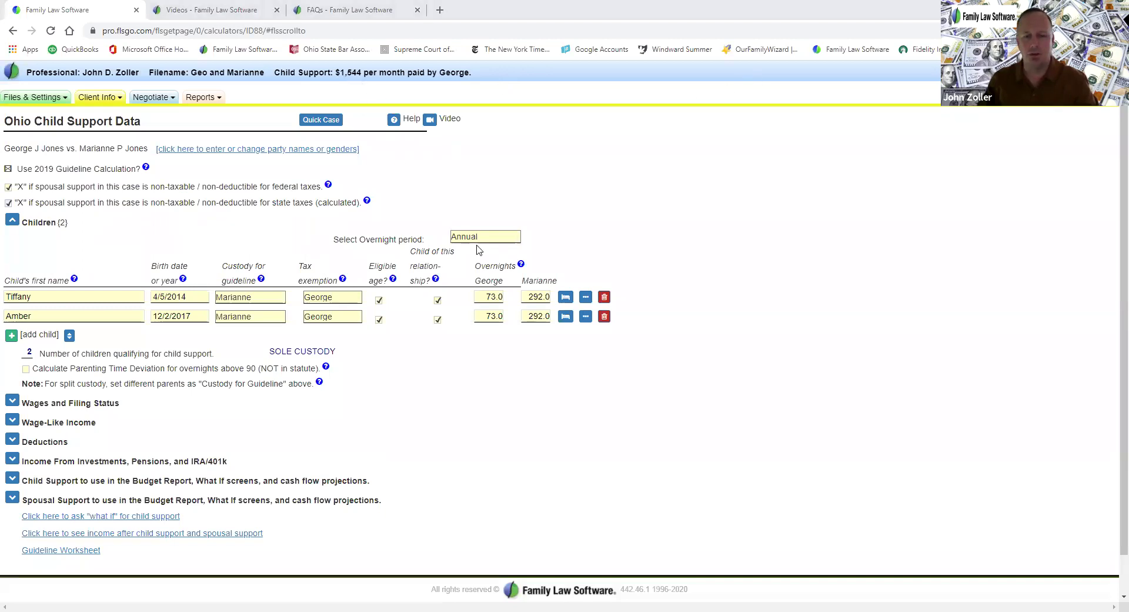
Set the father's annual overnights to 90 for the first child and 145 for the second child
{"action": "left_click", "coordinate": [496, 300]}
{"action": "type", "text": "090"}
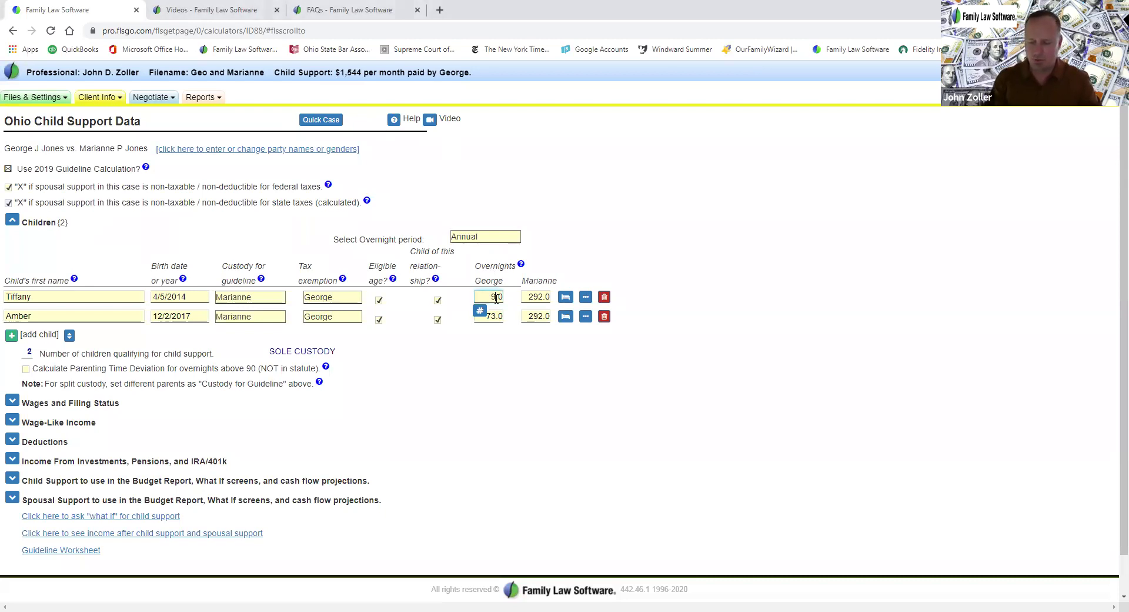
{"action": "key", "text": "Tab"}
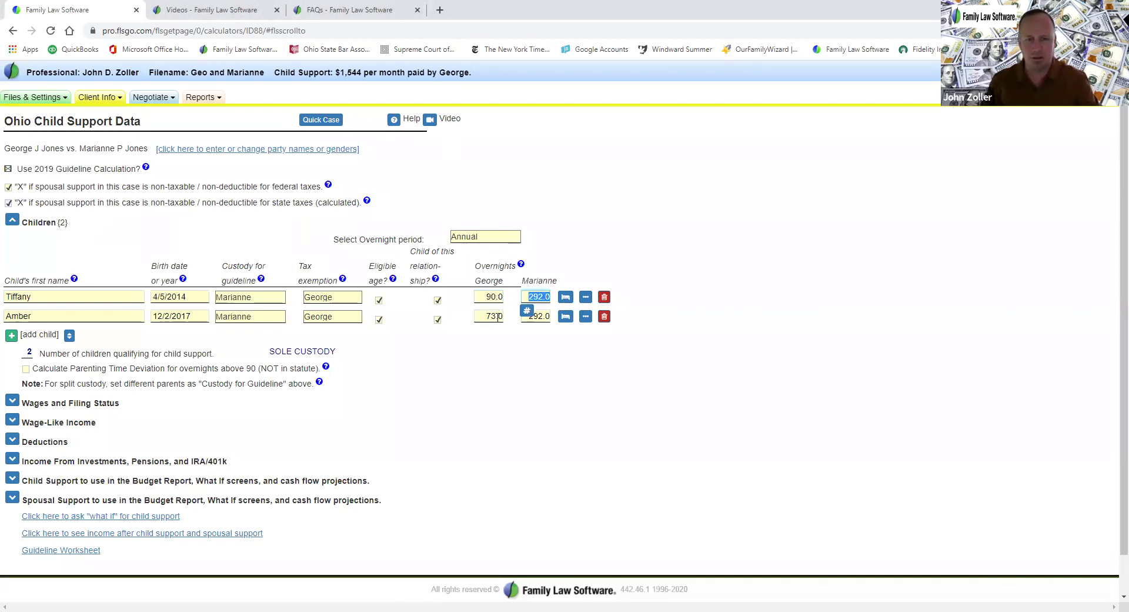
{"action": "left_click", "coordinate": [496, 318]}
{"action": "key", "text": "BackSpace"}
{"action": "key", "text": "BackSpace"}
{"action": "type", "text": "145"}
{"action": "key", "text": "Tab"}
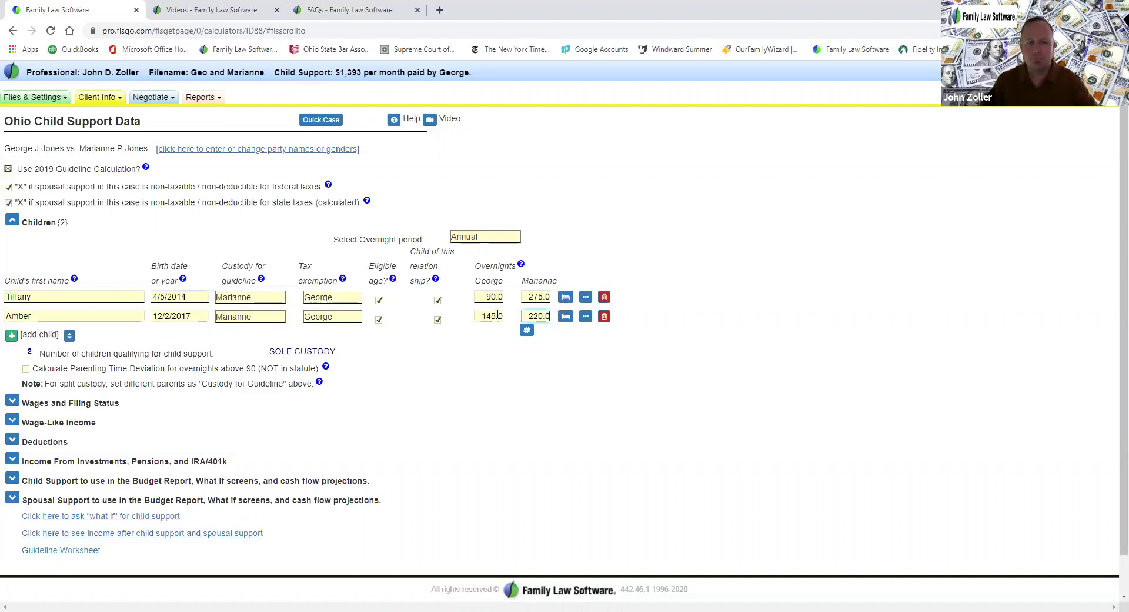
Calculate the first child's annual overnights with the non-custodial parent from 7 overnights every 2 weeks
{"action": "left_click", "coordinate": [565, 298]}
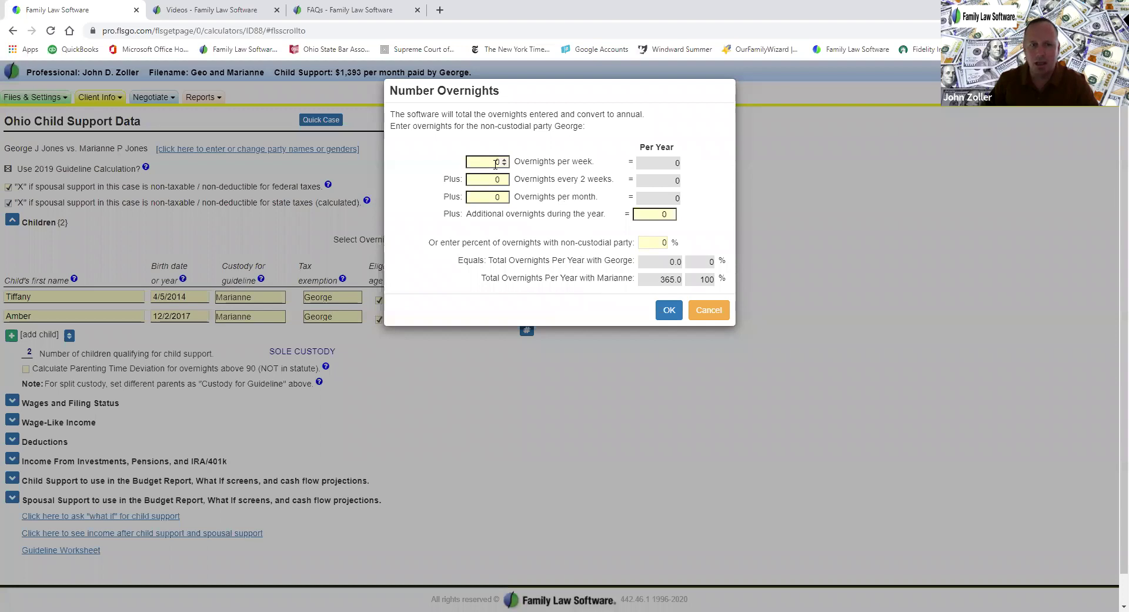
{"action": "left_click", "coordinate": [493, 181]}
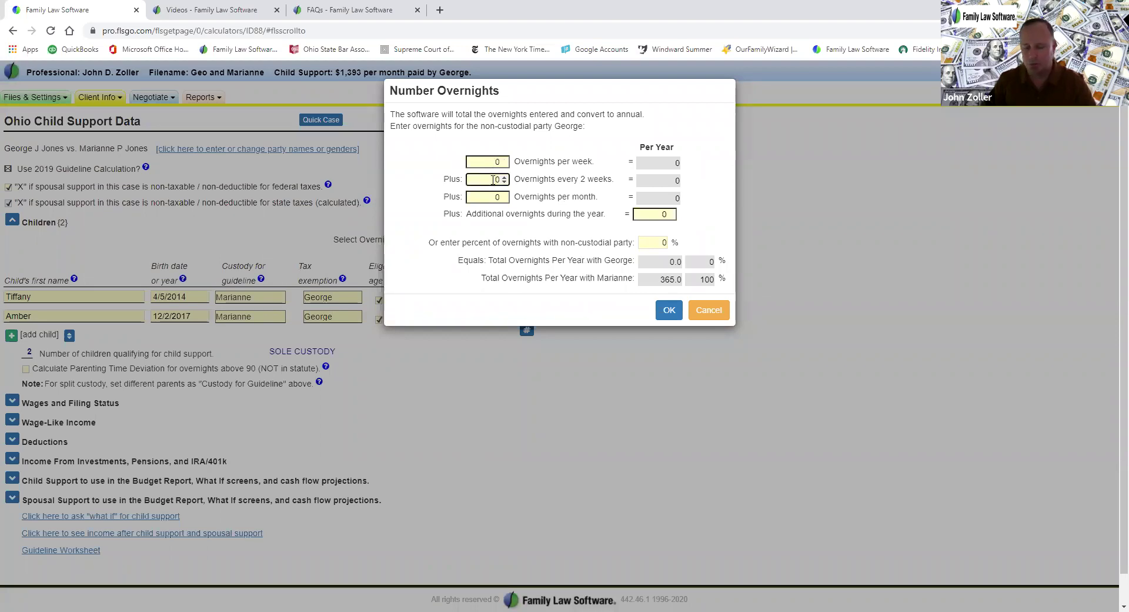
{"action": "type", "text": "7"}
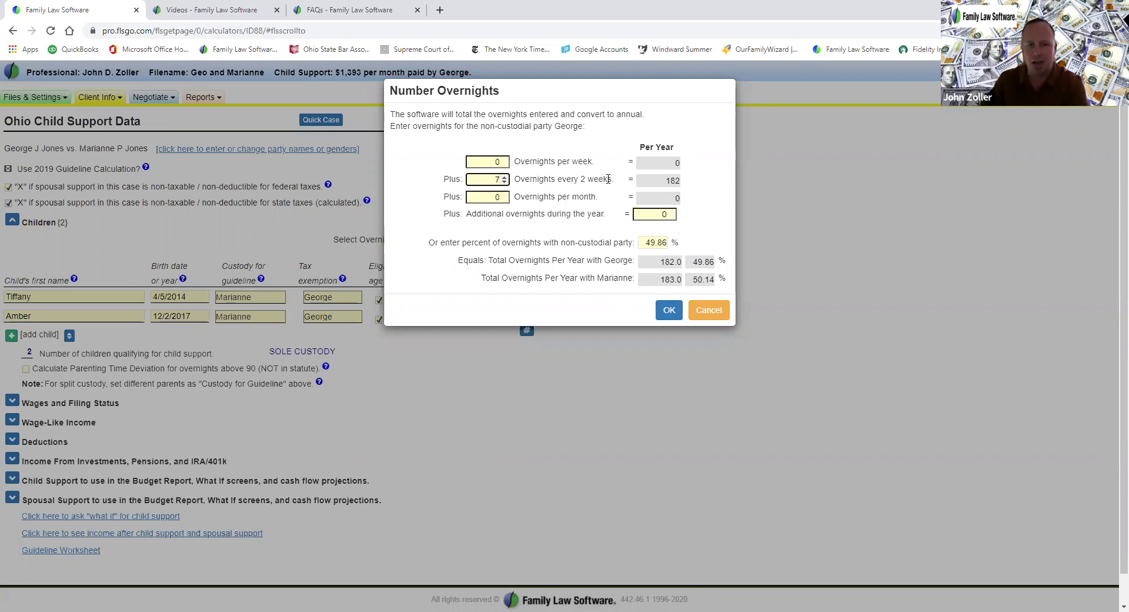
{"action": "left_click", "coordinate": [669, 312]}
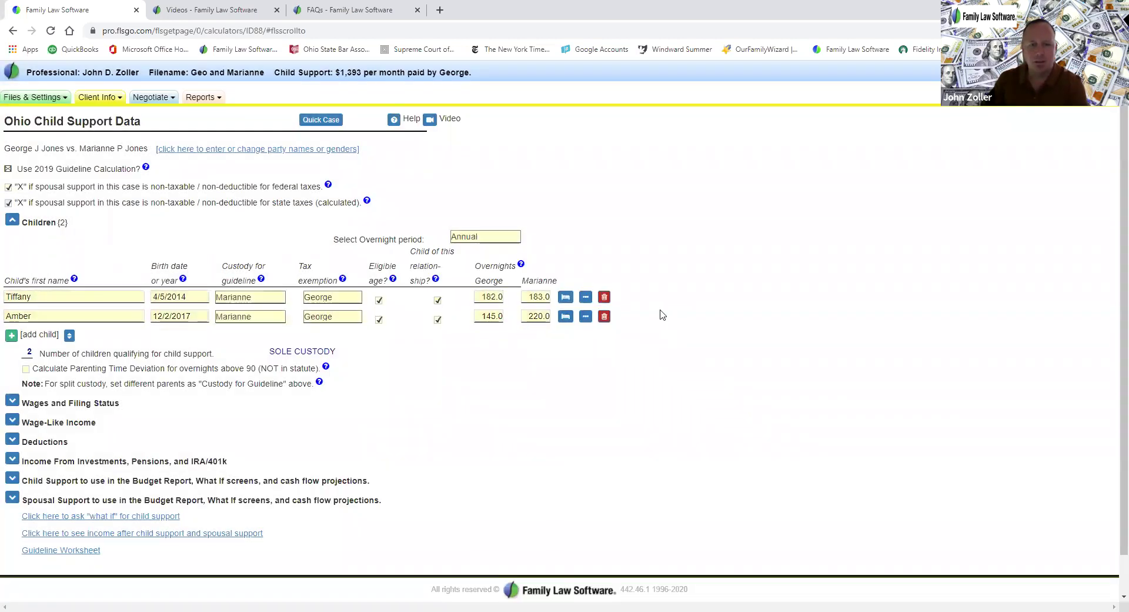
Use the overnights calculator to give the second child 7 overnights every 2 weeks with the non-custodial parent
{"action": "left_click", "coordinate": [566, 318]}
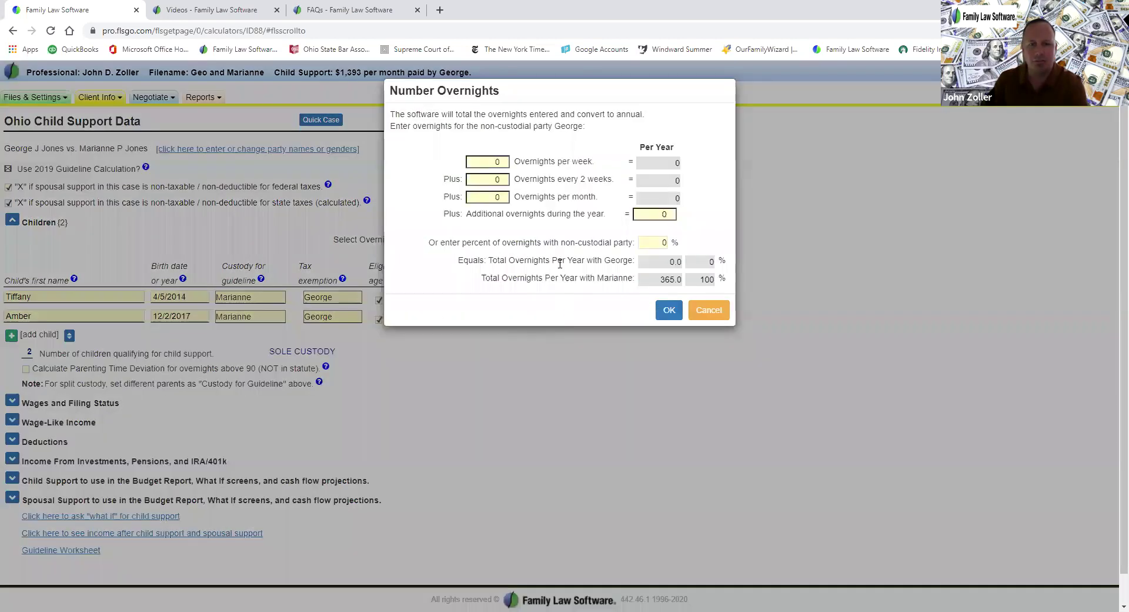
{"action": "left_click", "coordinate": [504, 177]}
{"action": "left_click", "coordinate": [504, 177]}
{"action": "left_click", "coordinate": [504, 177]}
{"action": "left_click", "coordinate": [504, 177]}
{"action": "left_click", "coordinate": [504, 177]}
{"action": "left_click", "coordinate": [504, 177]}
{"action": "left_click", "coordinate": [504, 177]}
{"action": "left_click", "coordinate": [661, 310]}
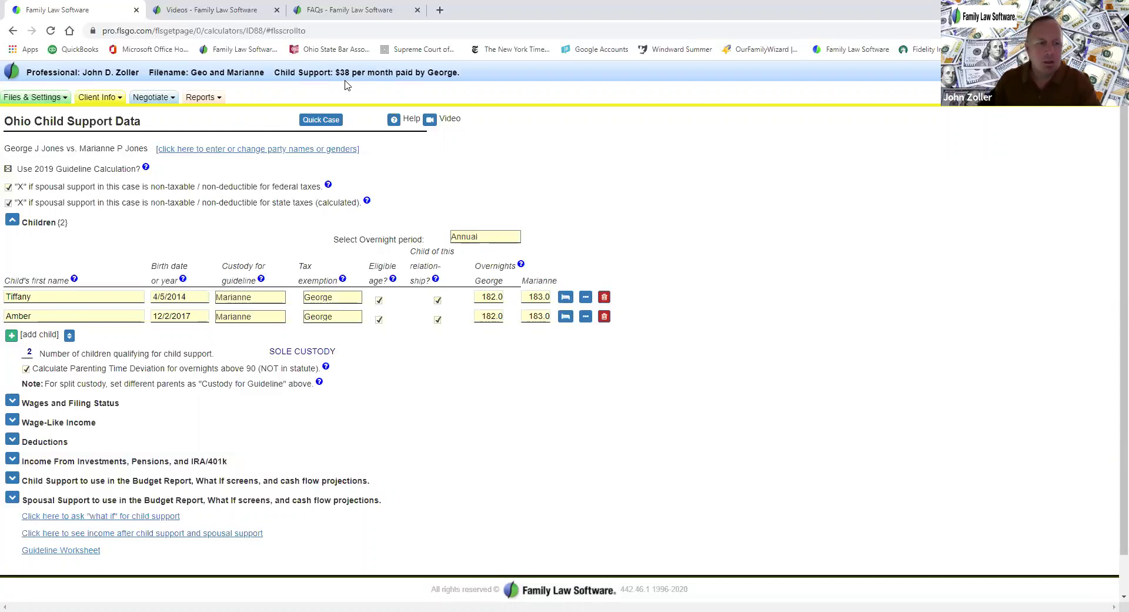
Read the help explanation of the parenting time deviation calculation, close it, and collapse the Children section
{"action": "left_click", "coordinate": [326, 369]}
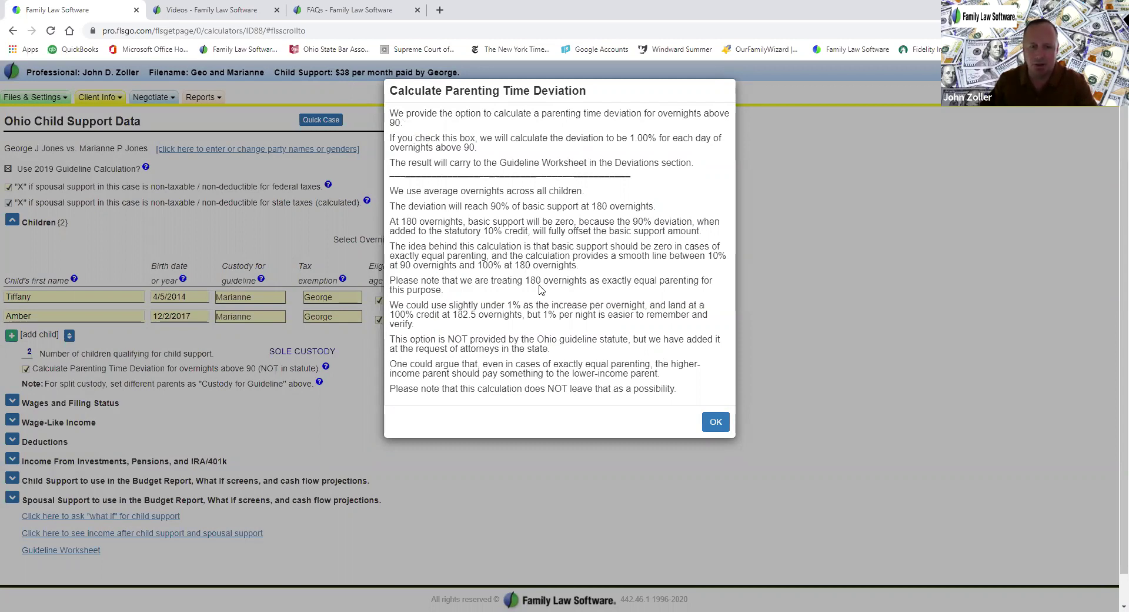
{"action": "left_click", "coordinate": [709, 421]}
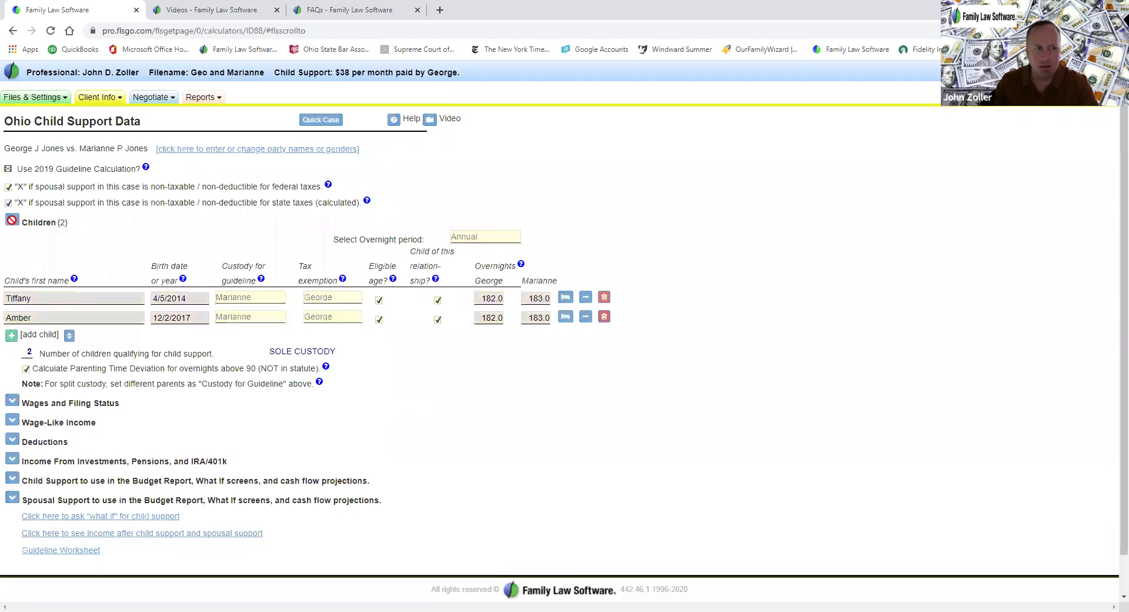
{"action": "left_click", "coordinate": [11, 221]}
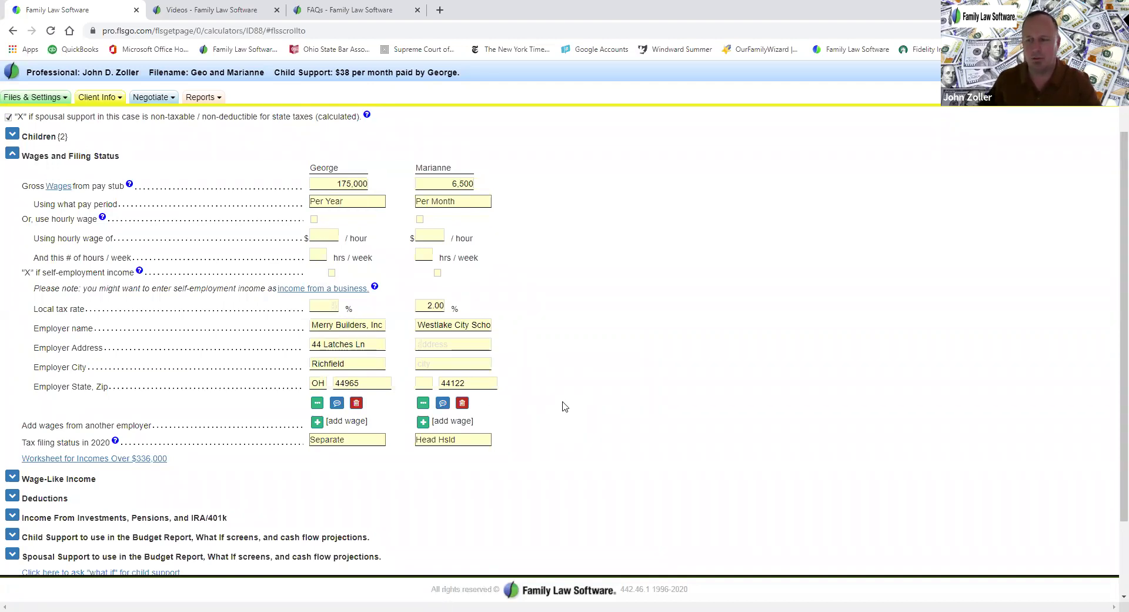
View the Create, Open, and Save Files page and return to the child support data
{"action": "left_click", "coordinate": [48, 100]}
{"action": "left_click", "coordinate": [37, 115]}
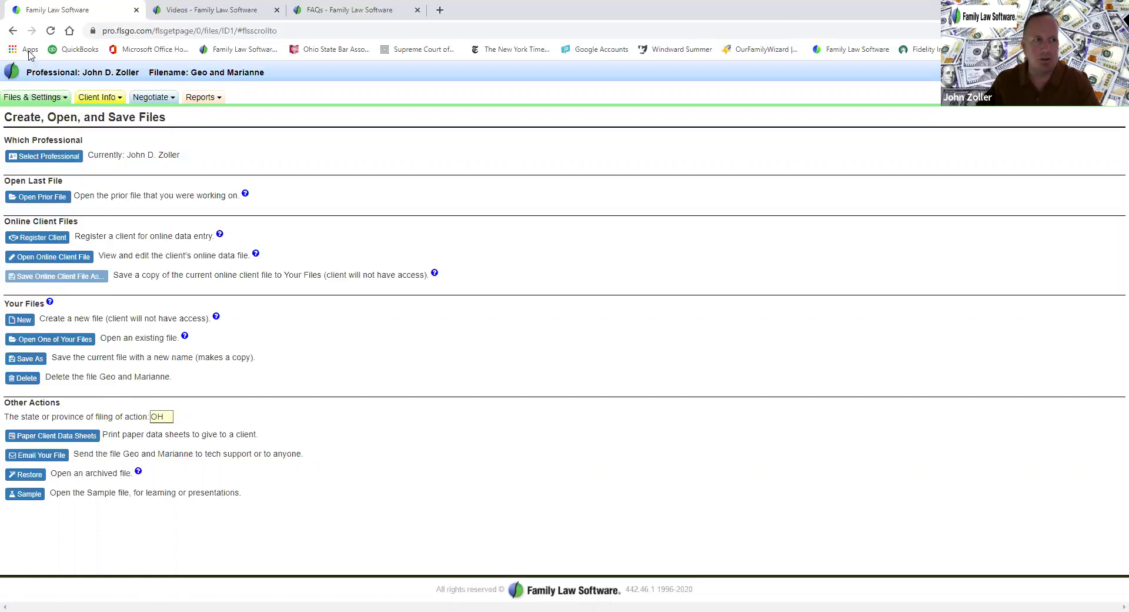
{"action": "left_click", "coordinate": [13, 32]}
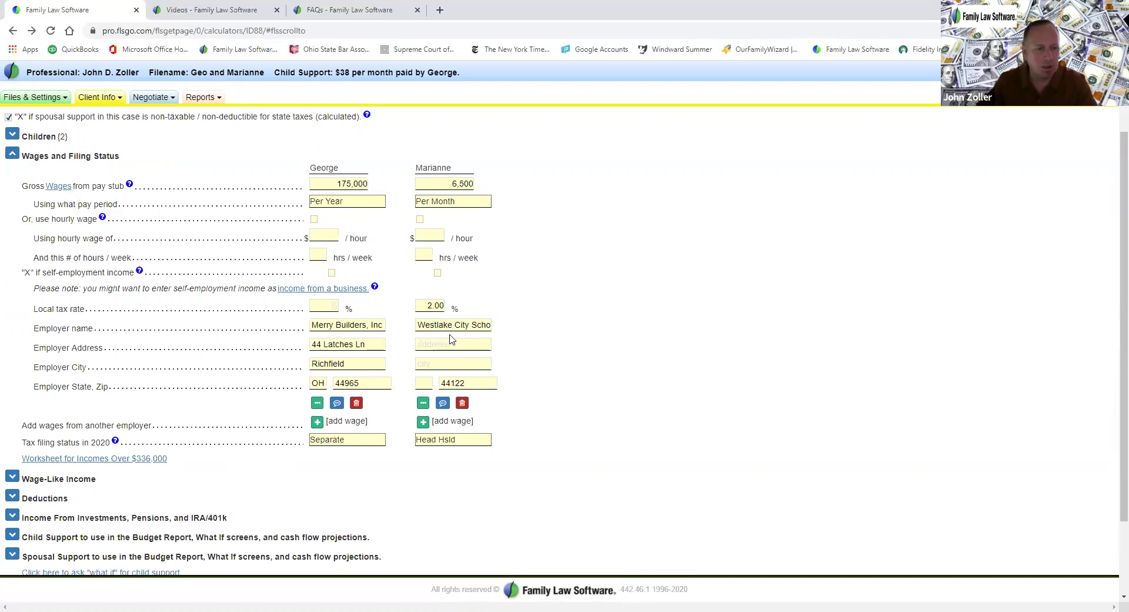
Open the Worksheet for Incomes Over $336,000 to view its extrapolation options
{"action": "scroll", "coordinate": [451, 340], "scroll_direction": "down", "scroll_amount": 1}
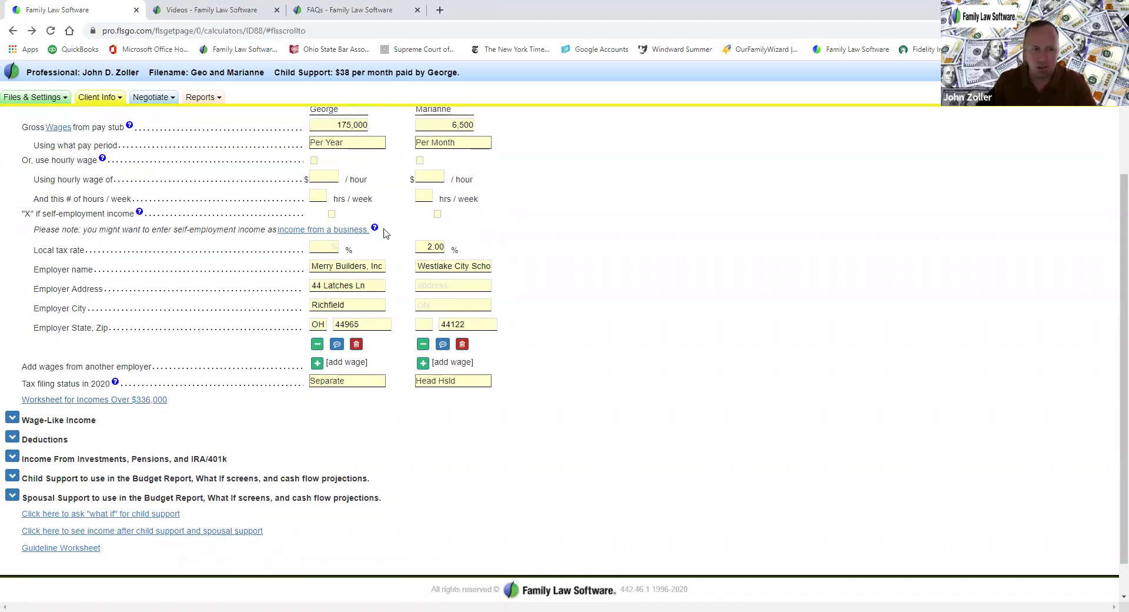
{"action": "left_click", "coordinate": [119, 402]}
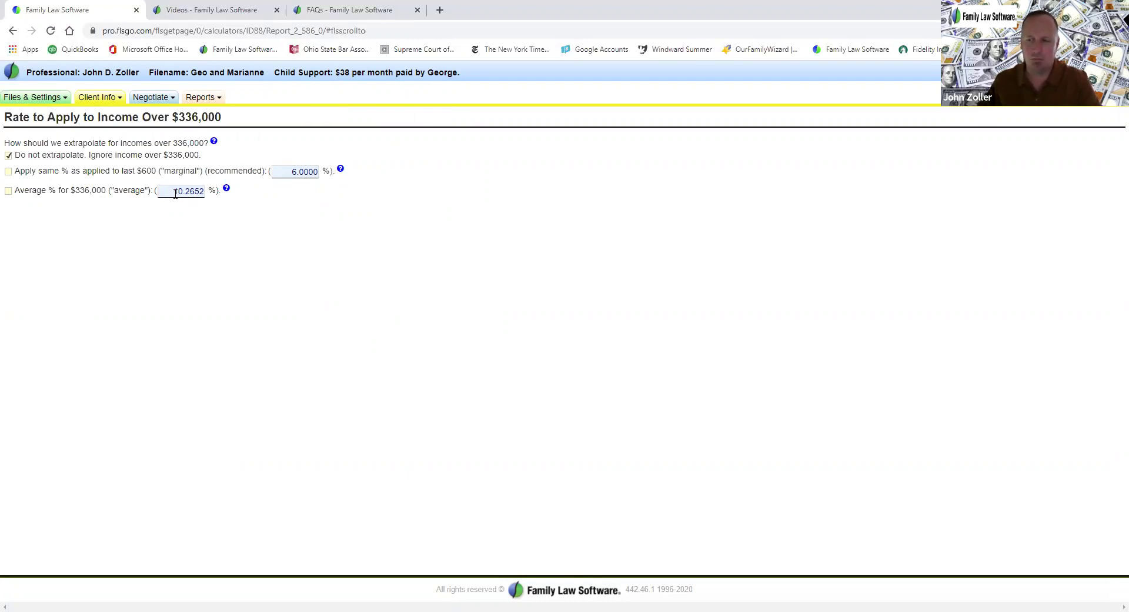
Read the average-rate help, choose the marginal rate for income over $336,000, clear the do-not-extrapolate option, and return to the child support data
{"action": "left_click", "coordinate": [226, 189]}
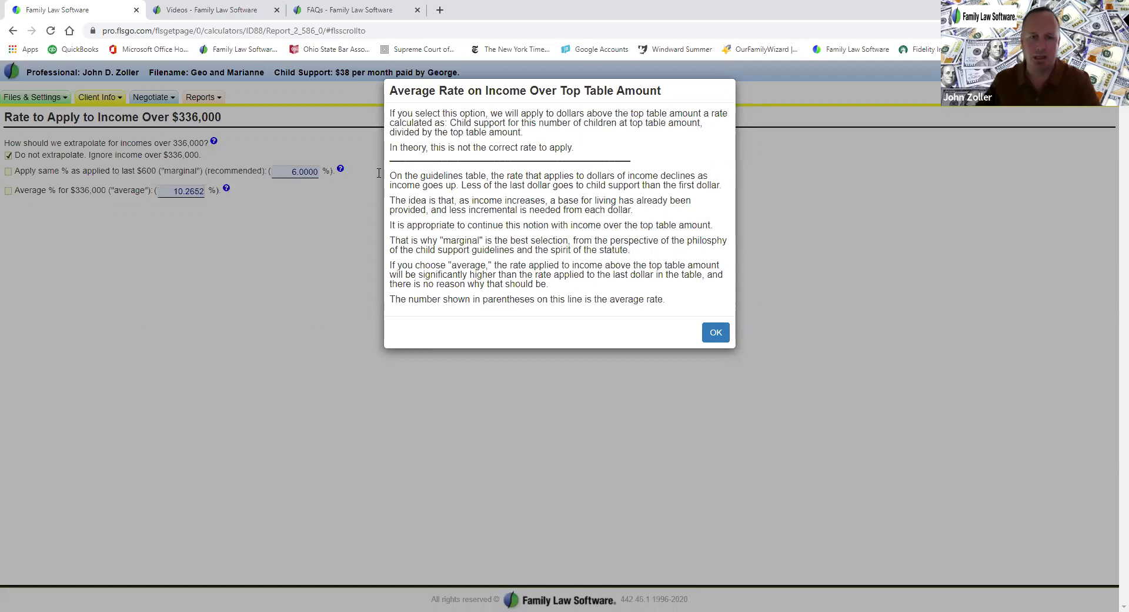
{"action": "left_click", "coordinate": [715, 334]}
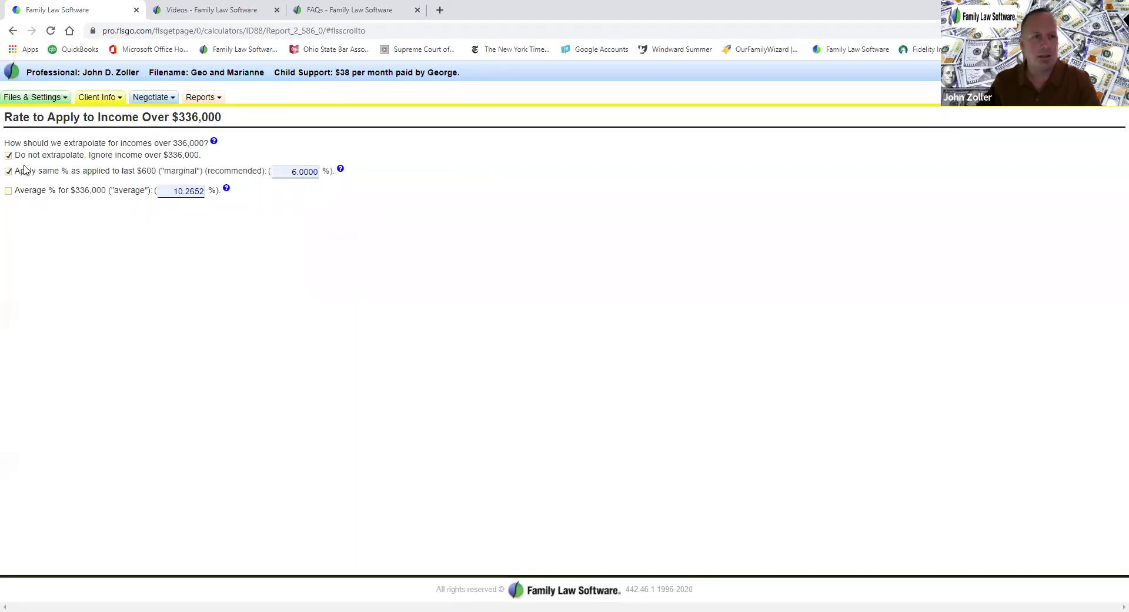
{"action": "left_click", "coordinate": [9, 156]}
{"action": "left_click", "coordinate": [13, 30]}
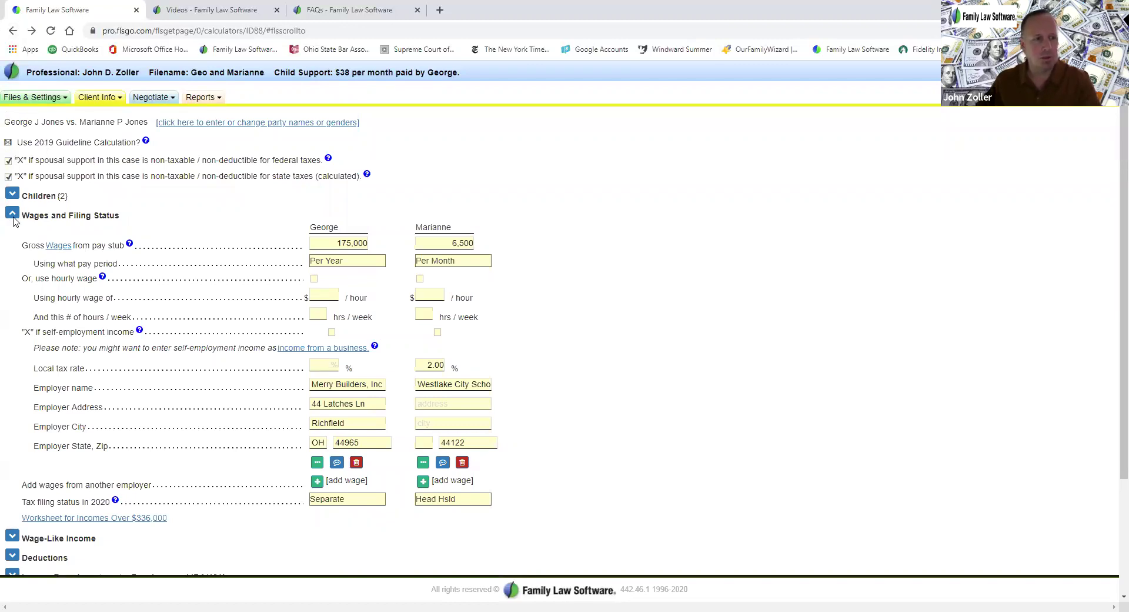
Collapse the wages section, open Wage-Like Income, review and save the bonuses footnote, and view the Bonuses detail page
{"action": "left_click", "coordinate": [12, 213]}
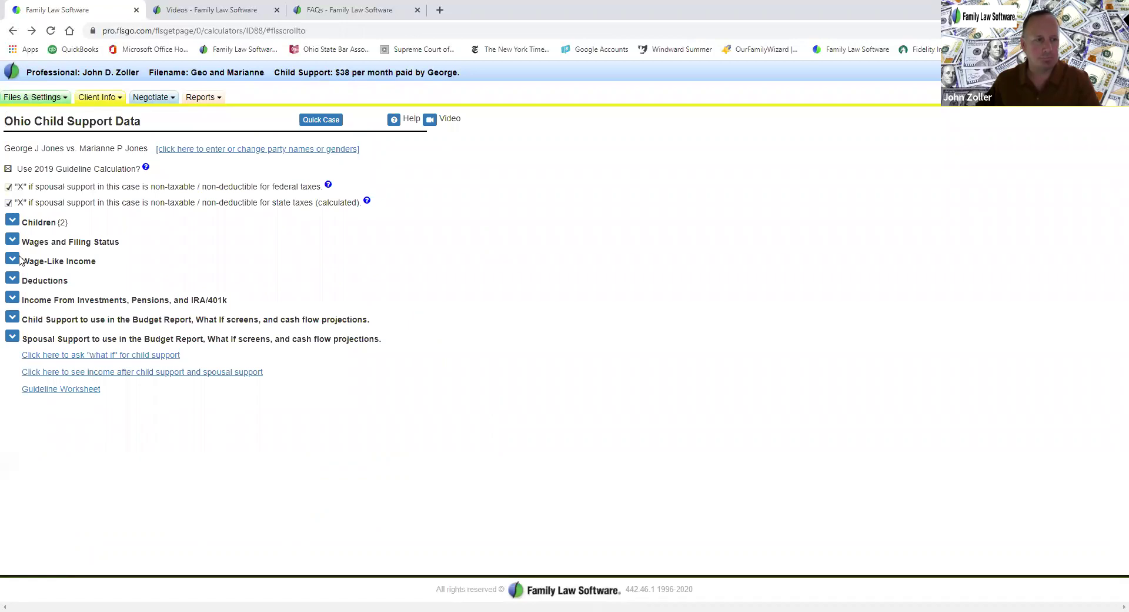
{"action": "left_click", "coordinate": [12, 258]}
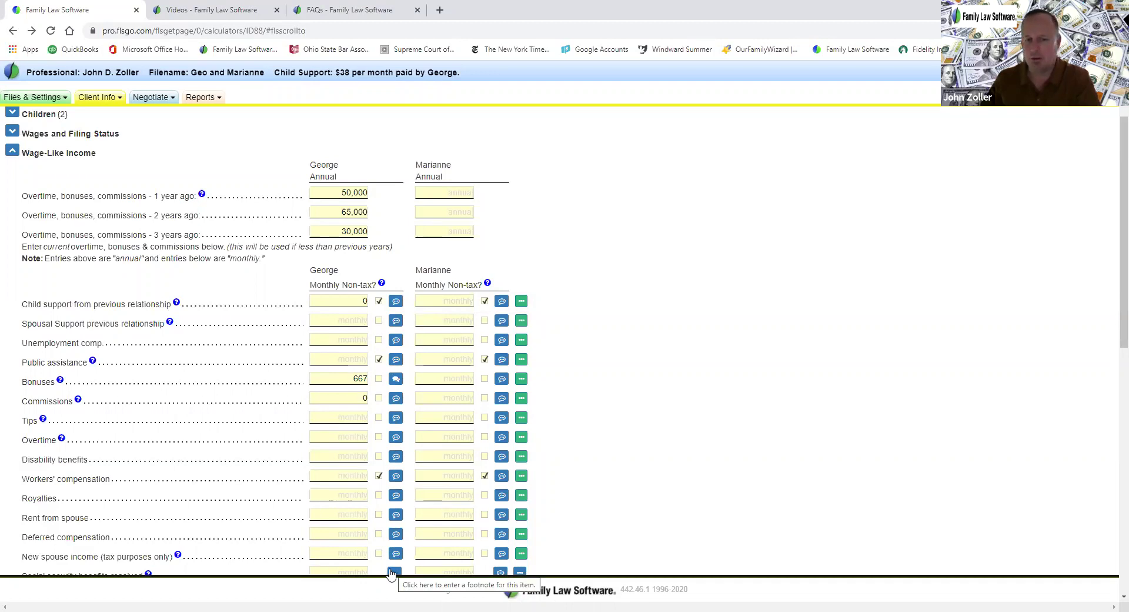
{"action": "left_click", "coordinate": [394, 378]}
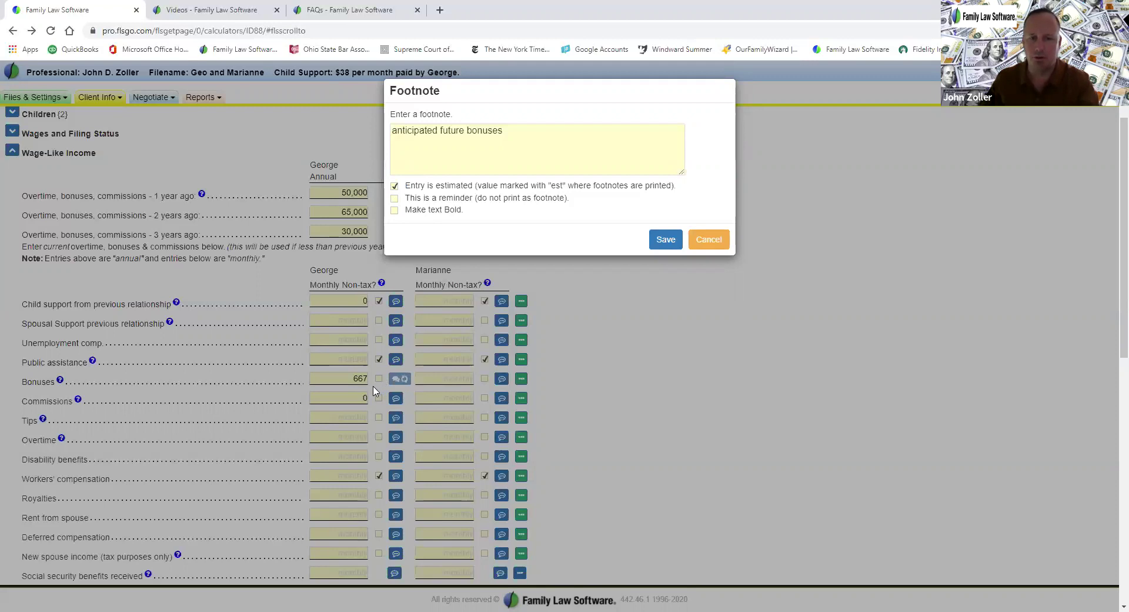
{"action": "left_click", "coordinate": [664, 241]}
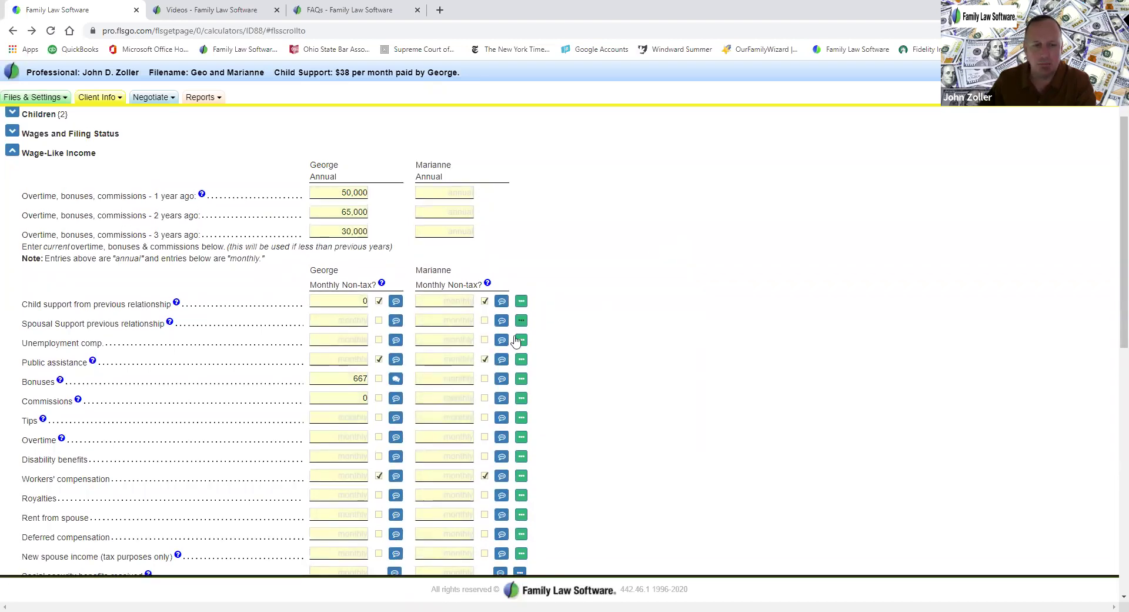
{"action": "left_click", "coordinate": [521, 380]}
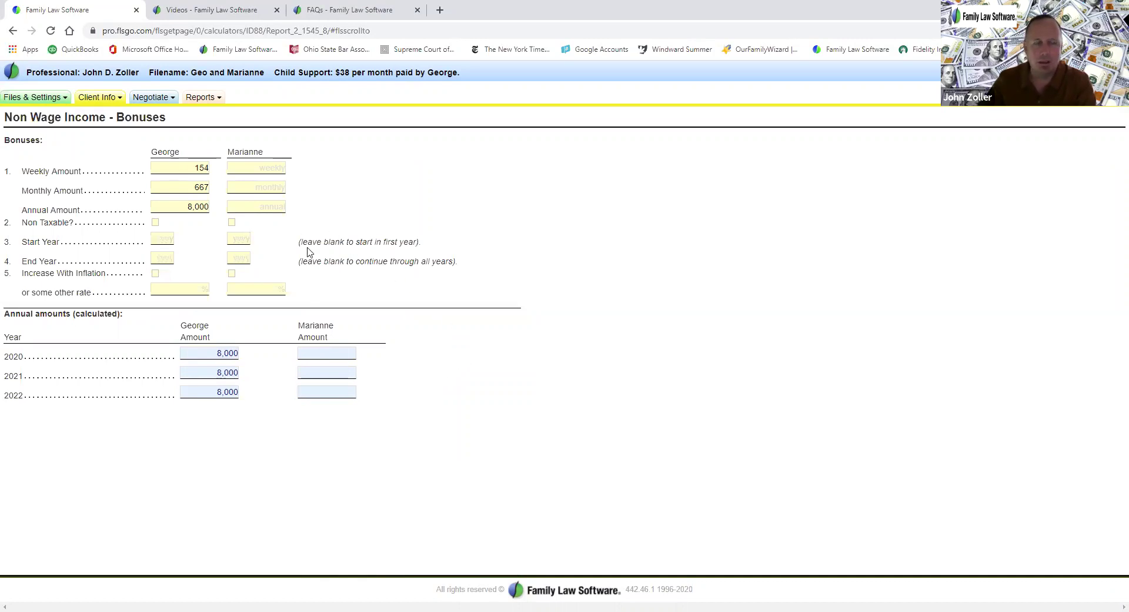
{"action": "left_click", "coordinate": [13, 30]}
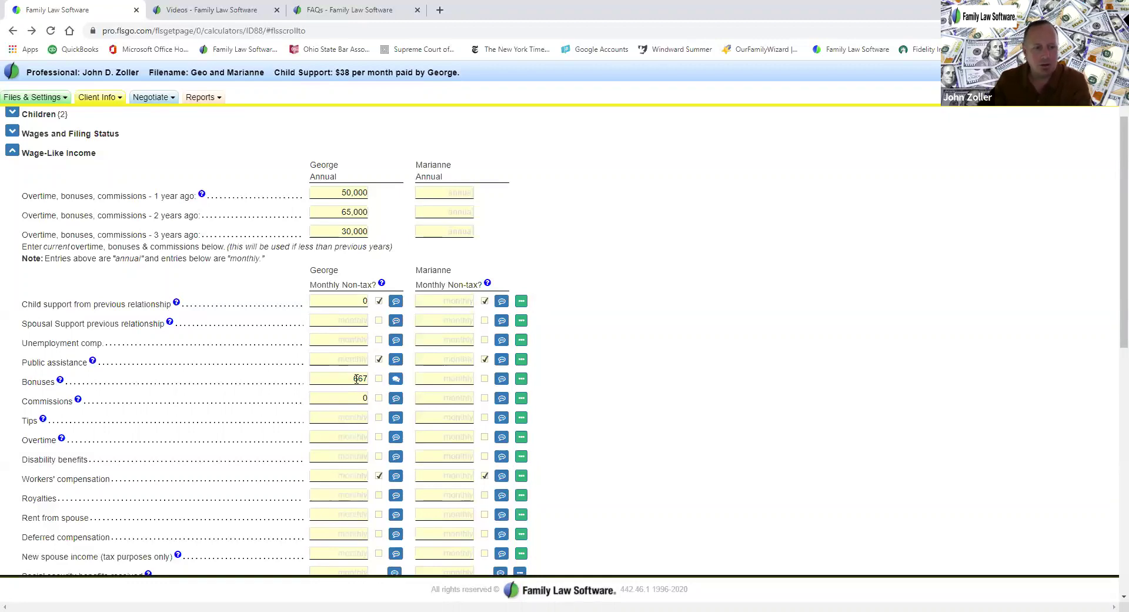
Examine the remaining wage-like income entries, other income descriptions, derivative benefits and CARES Act credit, and collapse the section
{"action": "scroll", "coordinate": [357, 379], "scroll_direction": "down", "scroll_amount": 1}
{"action": "scroll", "coordinate": [357, 378], "scroll_direction": "down", "scroll_amount": 4}
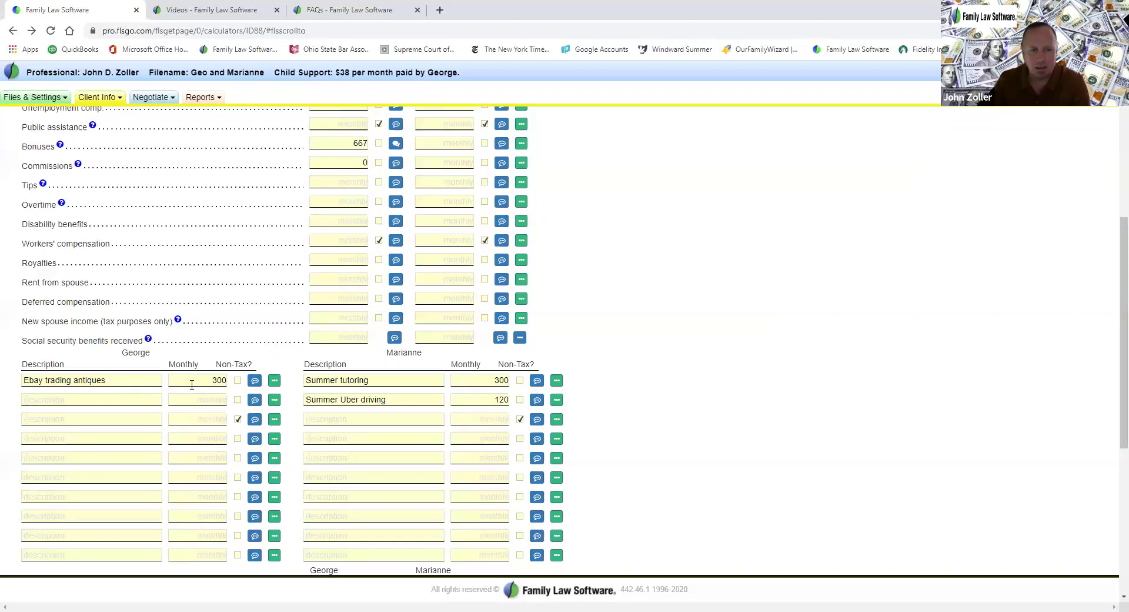
{"action": "scroll", "coordinate": [190, 384], "scroll_direction": "down", "scroll_amount": 2}
{"action": "scroll", "coordinate": [192, 384], "scroll_direction": "down", "scroll_amount": 3}
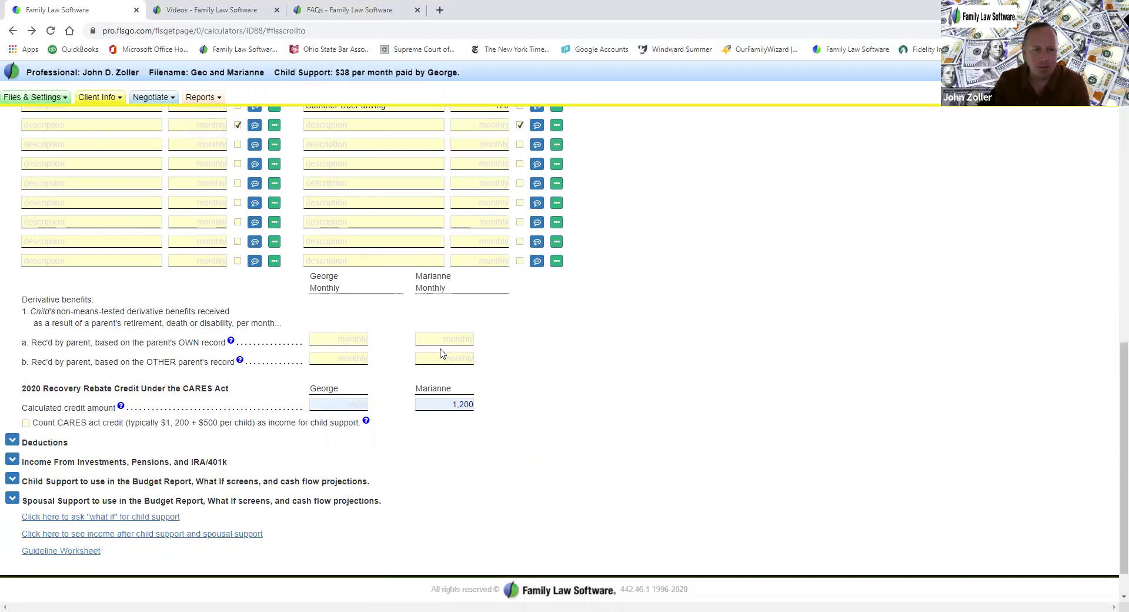
{"action": "scroll", "coordinate": [147, 230], "scroll_direction": "up", "scroll_amount": 3}
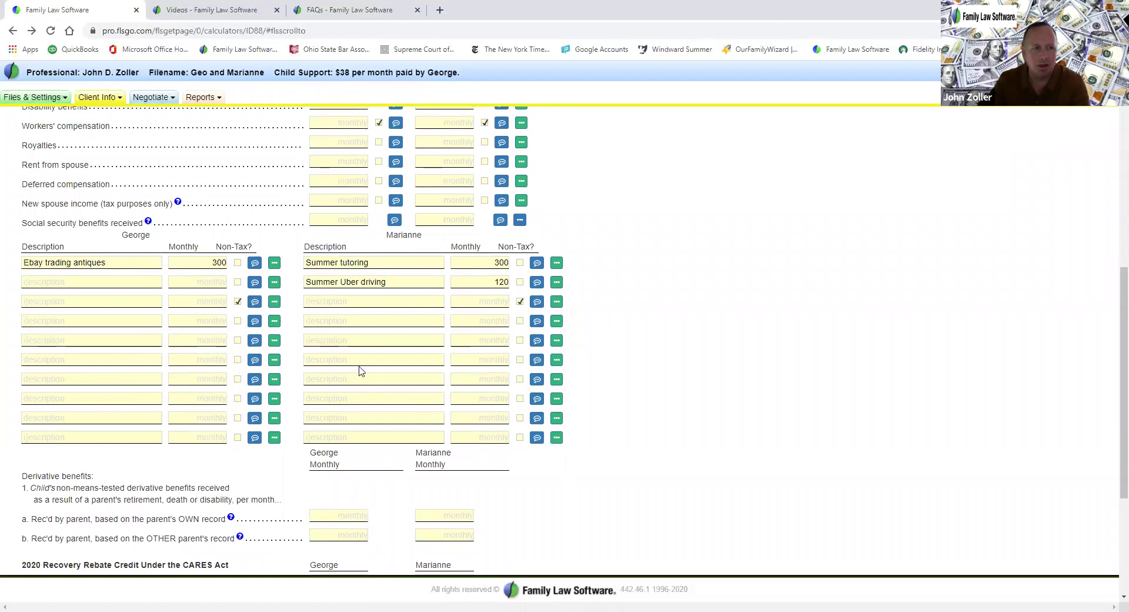
{"action": "scroll", "coordinate": [361, 370], "scroll_direction": "up", "scroll_amount": 2}
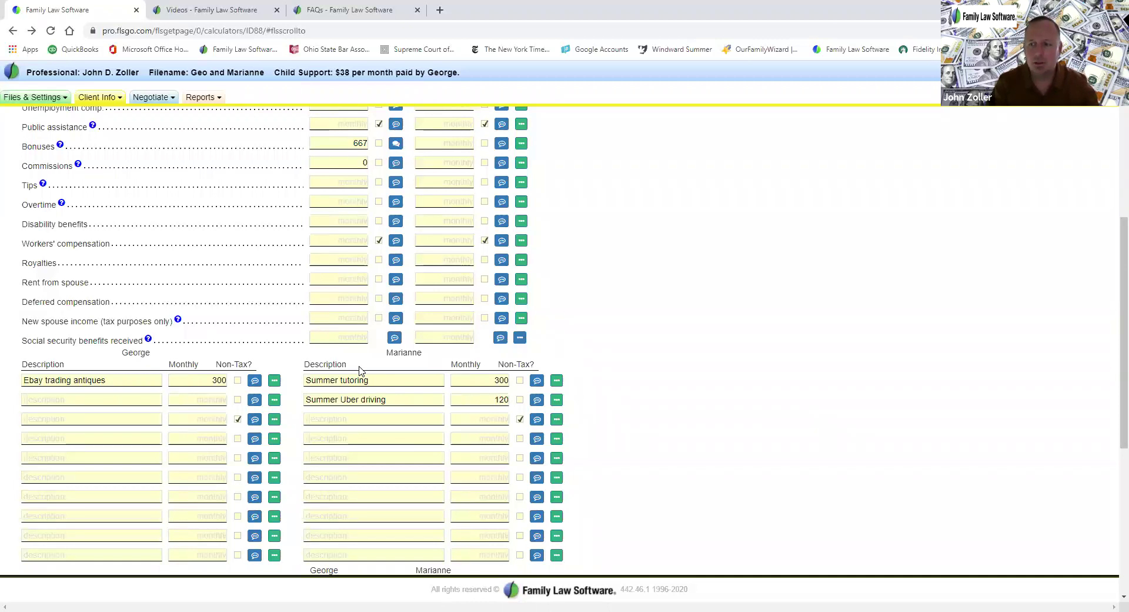
{"action": "scroll", "coordinate": [358, 371], "scroll_direction": "up", "scroll_amount": 4}
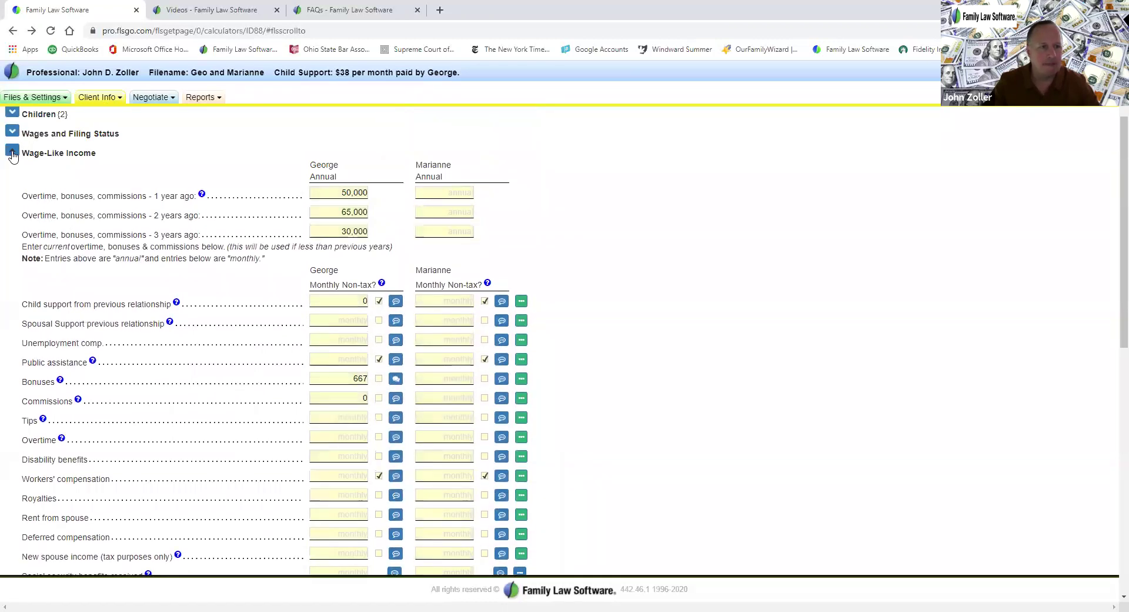
{"action": "left_click", "coordinate": [11, 150]}
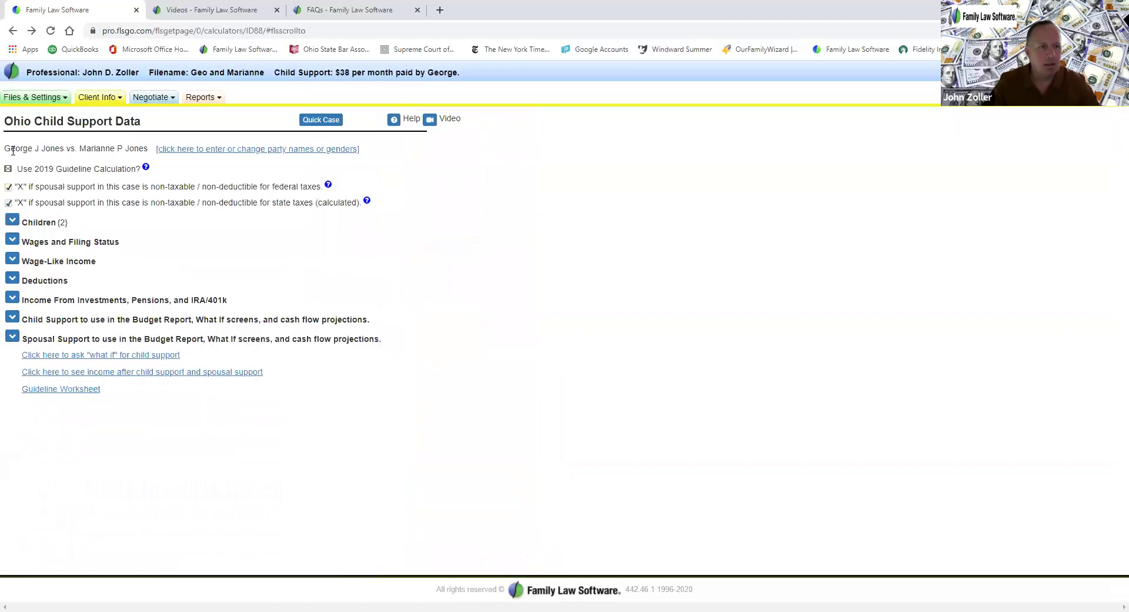
Open the Income From Investments, Pensions, and IRA/401k section and set the annual income of Vanguard Index 500 to 100
{"action": "left_click", "coordinate": [13, 298]}
{"action": "left_click", "coordinate": [13, 300]}
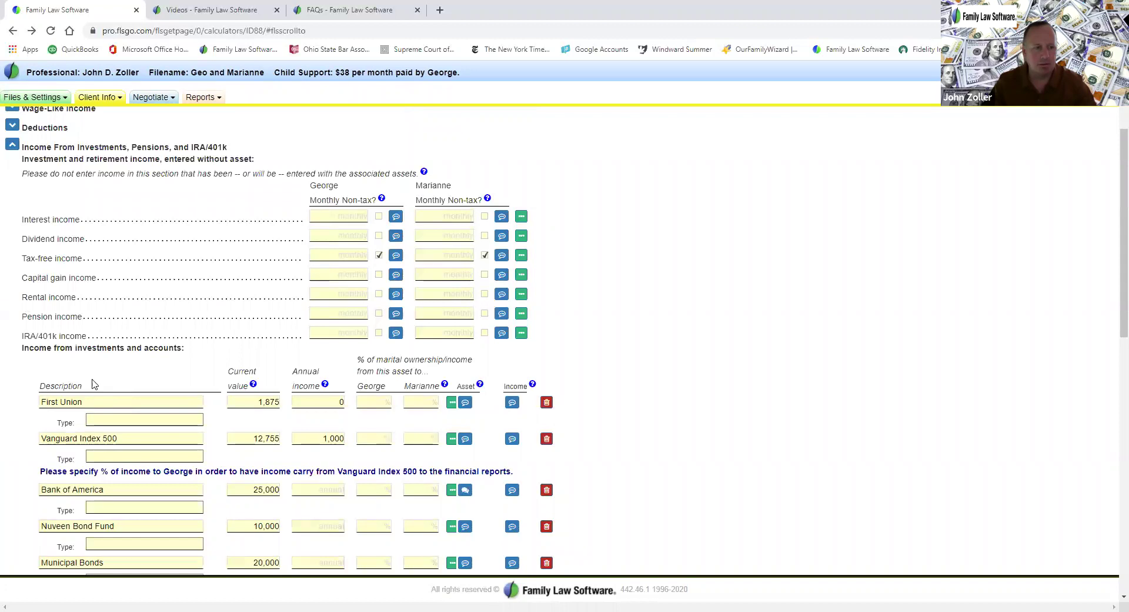
{"action": "scroll", "coordinate": [93, 384], "scroll_direction": "down", "scroll_amount": 2}
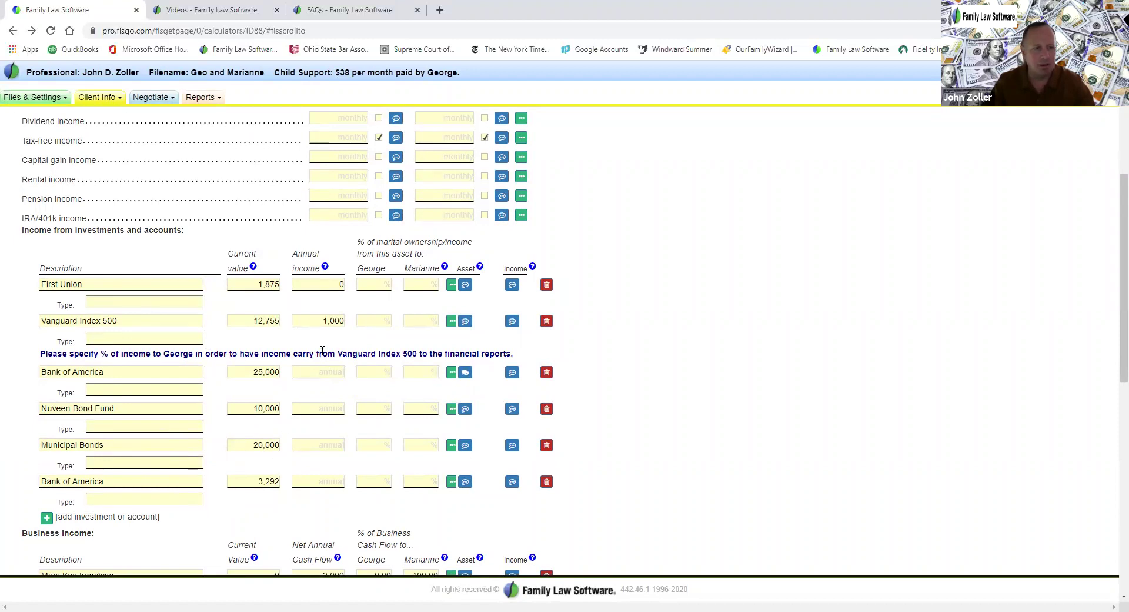
{"action": "left_click", "coordinate": [341, 320]}
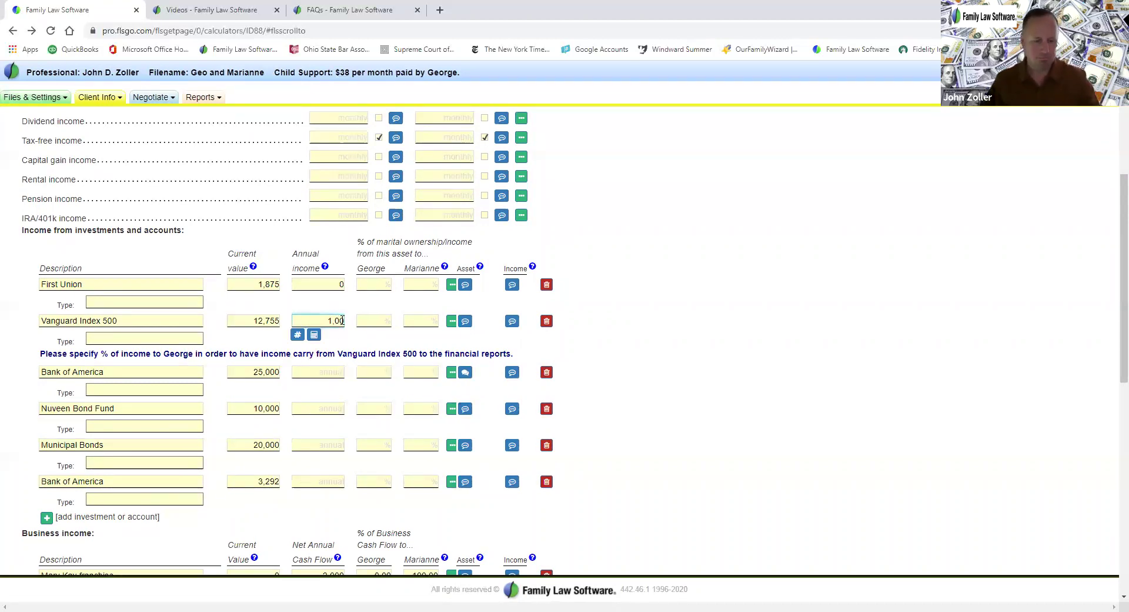
{"action": "key", "text": "Tab"}
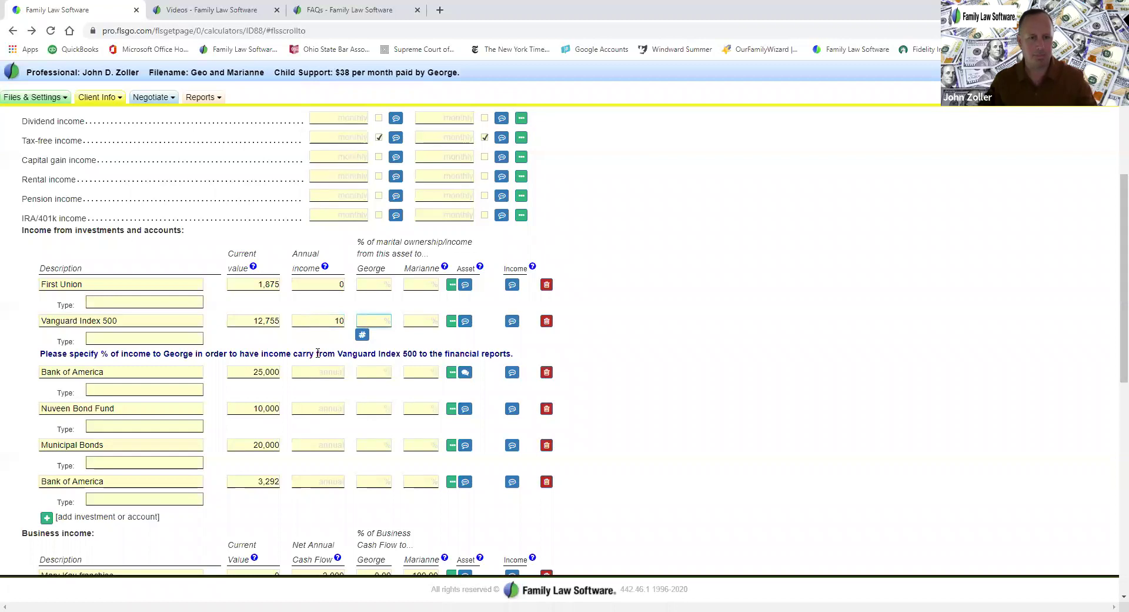
{"action": "left_click", "coordinate": [345, 320]}
{"action": "type", "text": "0"}
{"action": "key", "text": "Tab"}
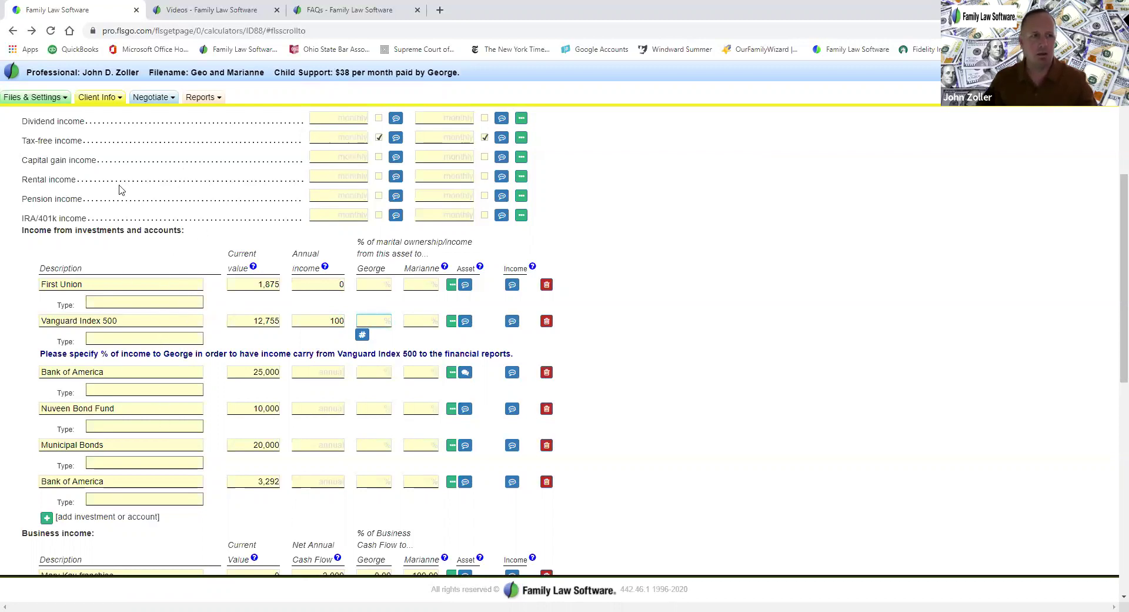
View the footnote and the asset detail page of the 25,000 Bank of America account, leaving both without changes
{"action": "left_click", "coordinate": [107, 101]}
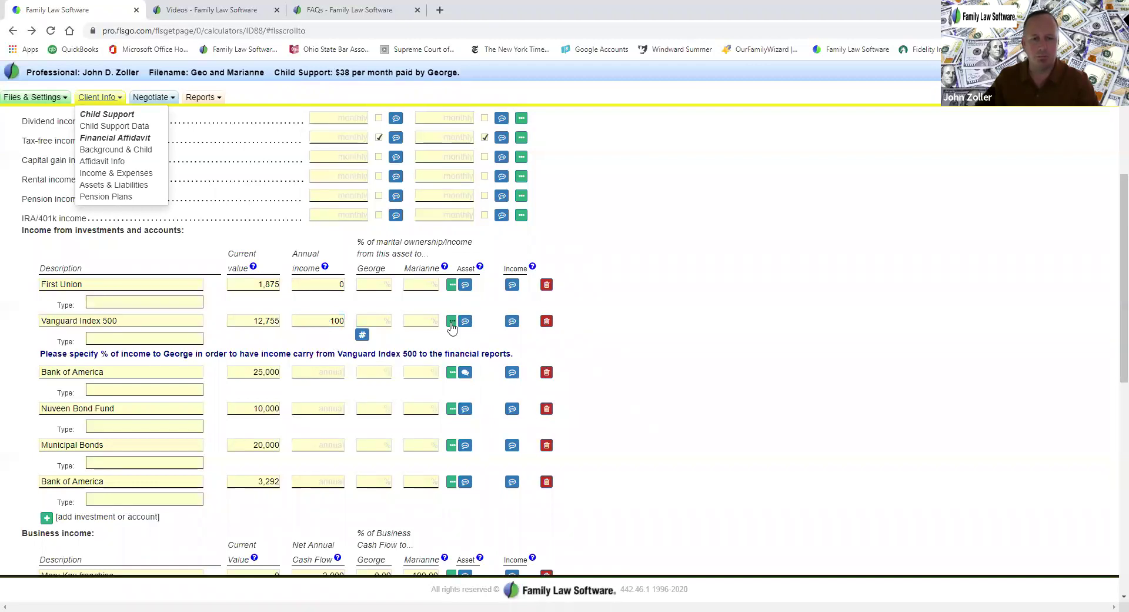
{"action": "left_click", "coordinate": [462, 373]}
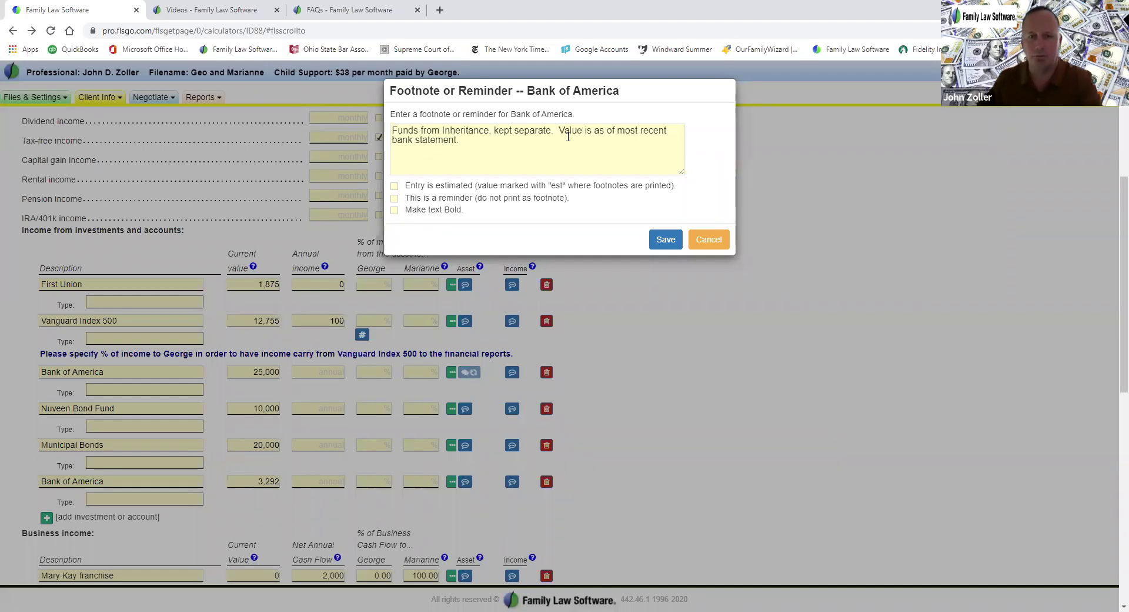
{"action": "left_click", "coordinate": [702, 242]}
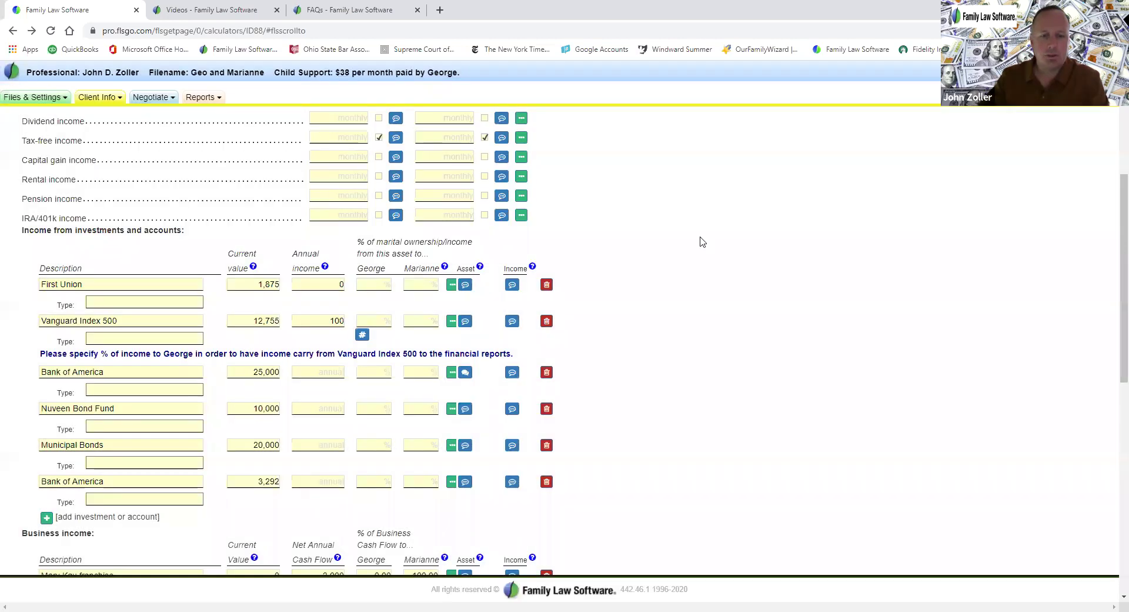
{"action": "left_click", "coordinate": [451, 373]}
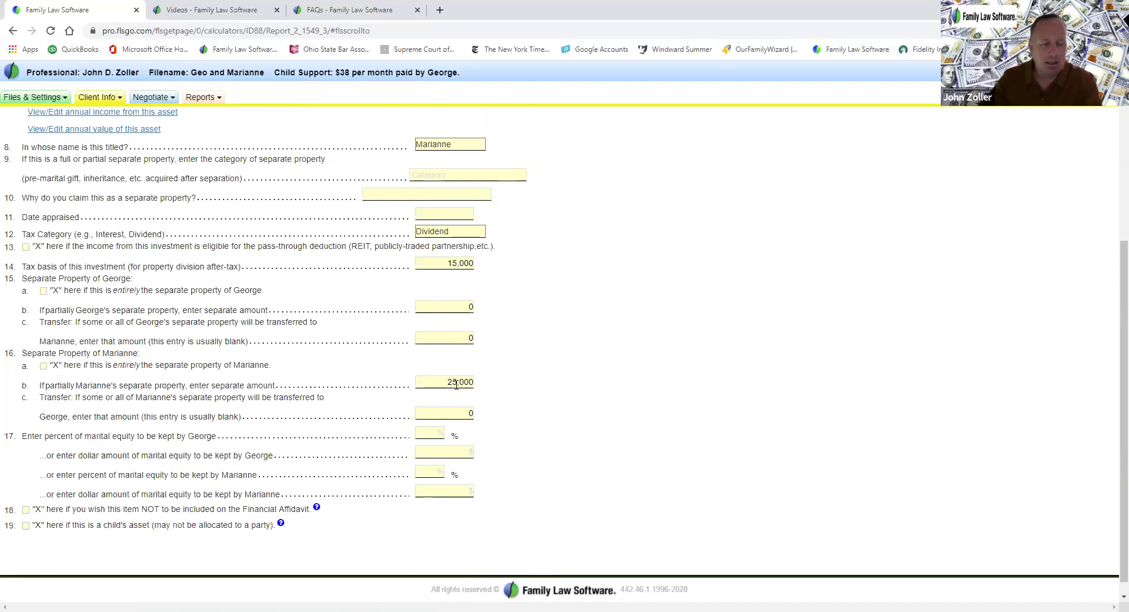
{"action": "left_click", "coordinate": [12, 31]}
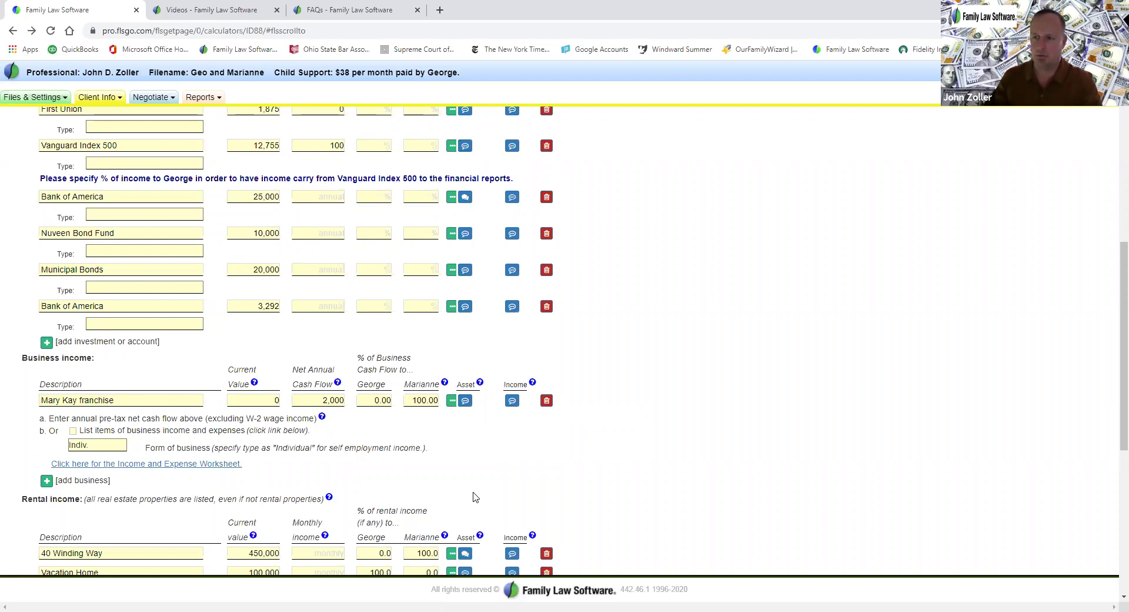
Examine the business, rental and pension income entries below the investment accounts
{"action": "scroll", "coordinate": [503, 488], "scroll_direction": "down", "scroll_amount": 2}
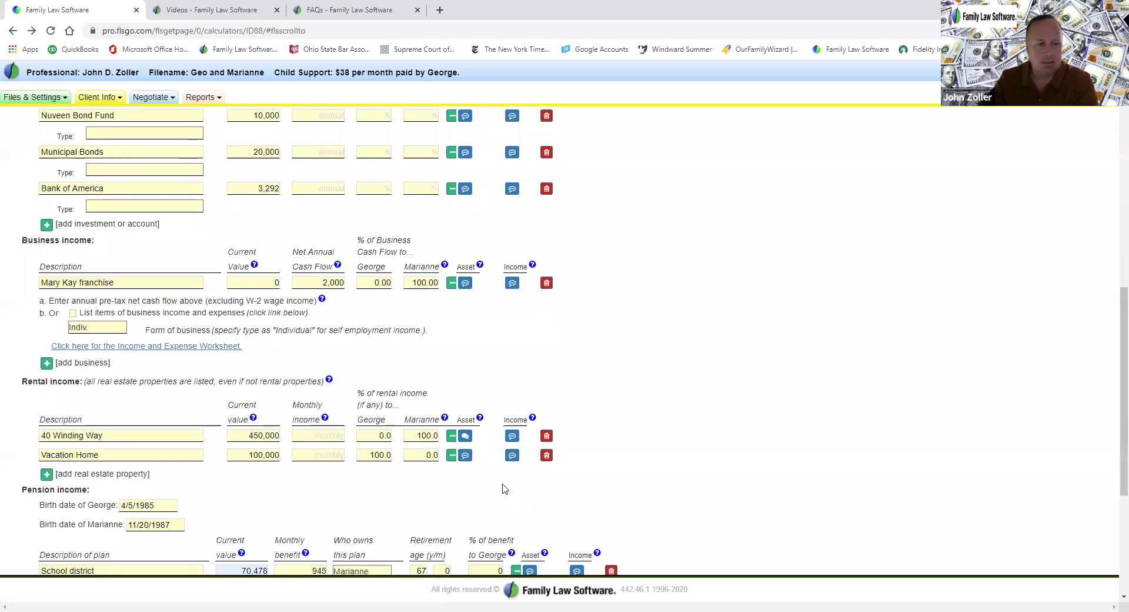
{"action": "scroll", "coordinate": [503, 488], "scroll_direction": "down", "scroll_amount": 1}
{"action": "scroll", "coordinate": [501, 483], "scroll_direction": "up", "scroll_amount": 2}
{"action": "scroll", "coordinate": [502, 490], "scroll_direction": "down", "scroll_amount": 3}
{"action": "scroll", "coordinate": [502, 492], "scroll_direction": "up", "scroll_amount": 1}
{"action": "scroll", "coordinate": [502, 488], "scroll_direction": "up", "scroll_amount": 7}
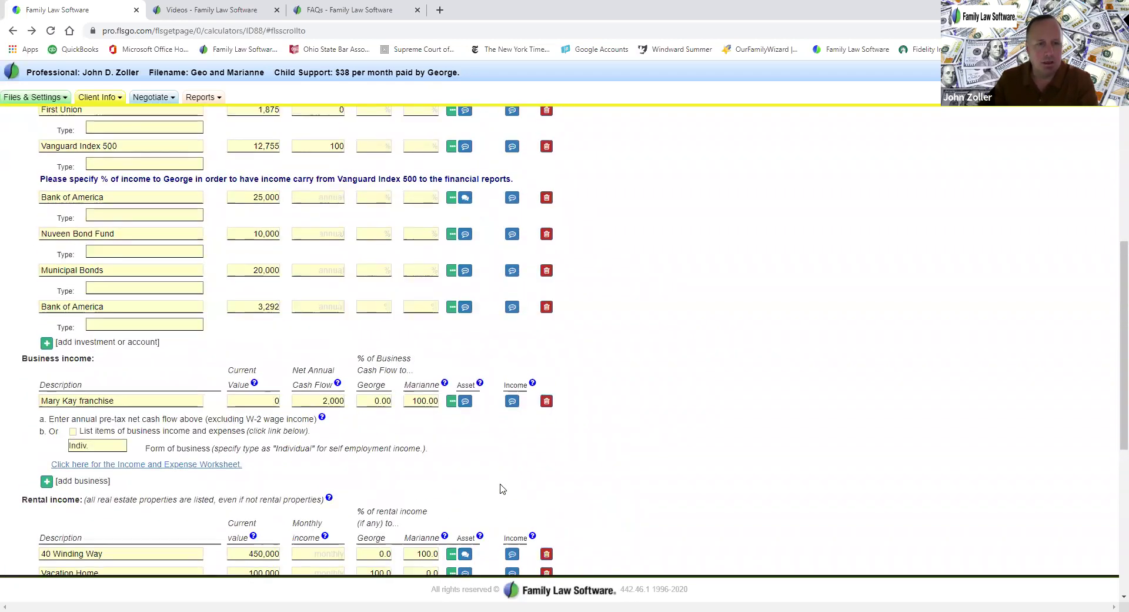
{"action": "left_click", "coordinate": [13, 31]}
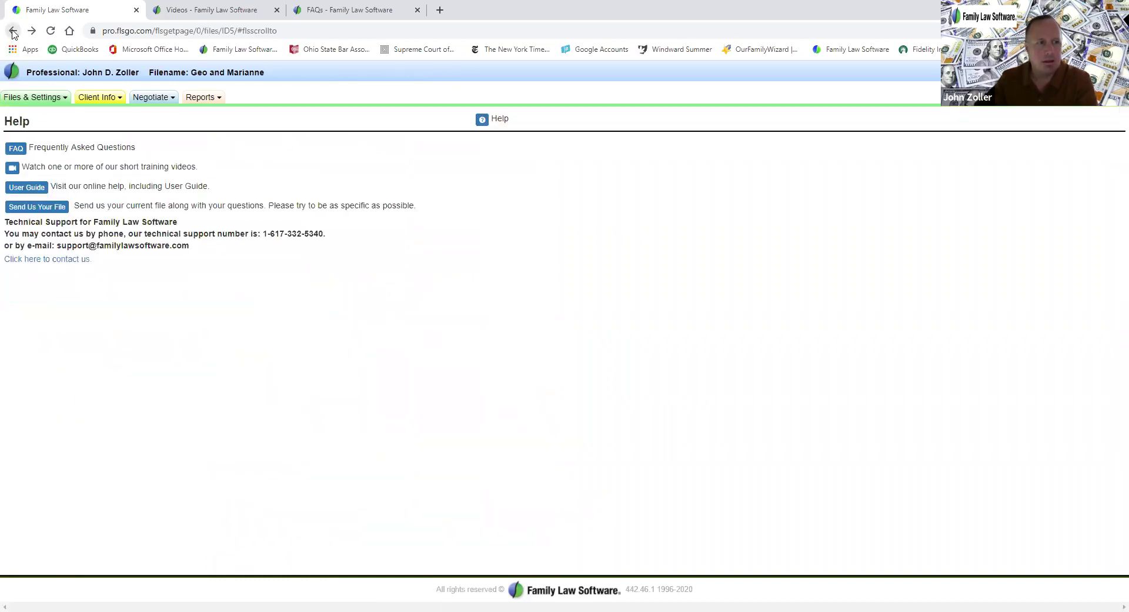
{"action": "left_click", "coordinate": [13, 30]}
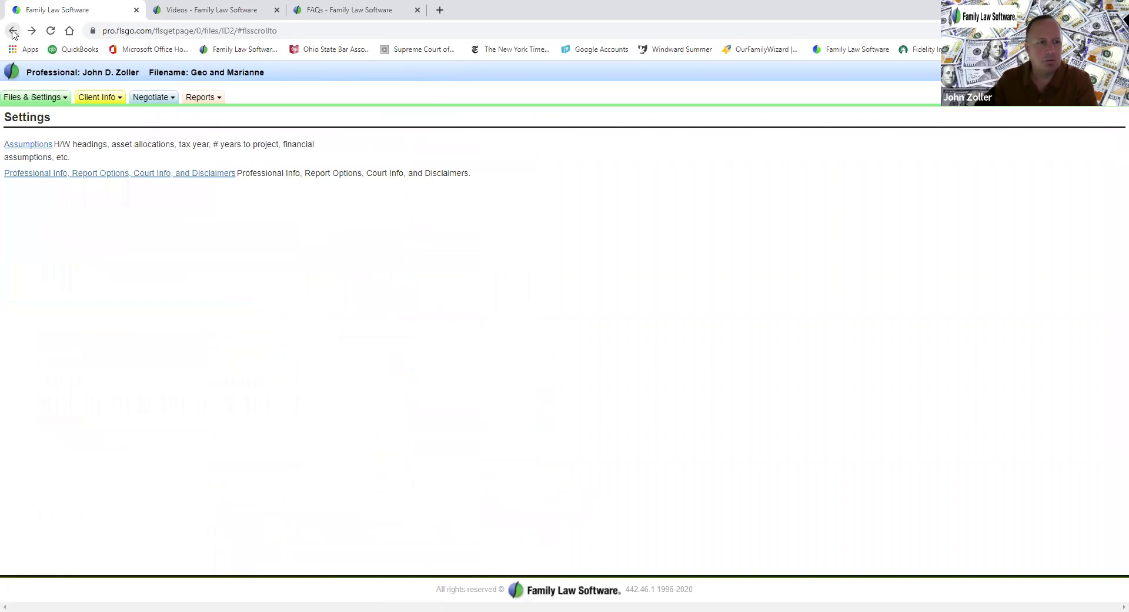
{"action": "left_click", "coordinate": [32, 31]}
{"action": "left_click", "coordinate": [31, 31]}
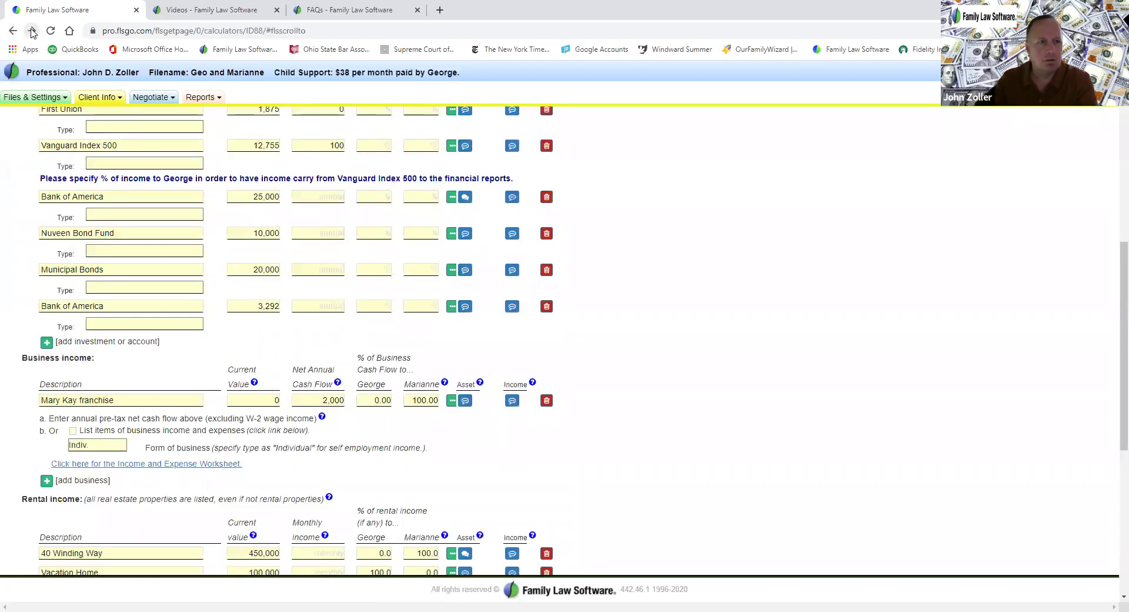
Request the Child Support Data page again and look through the investment and retirement income section
{"action": "left_click", "coordinate": [108, 101]}
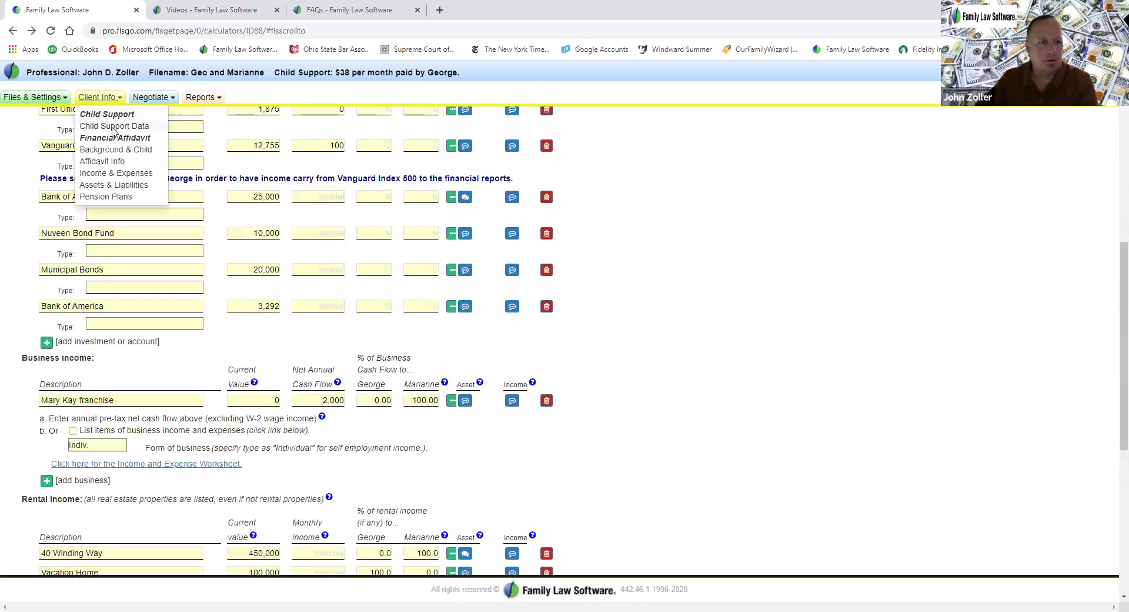
{"action": "left_click", "coordinate": [114, 131]}
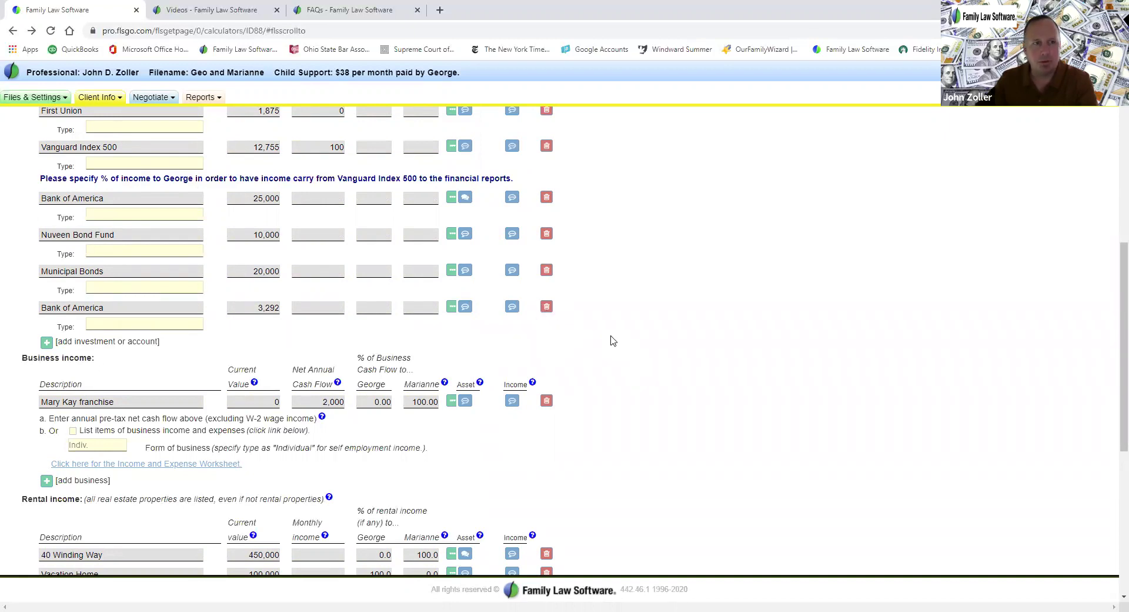
{"action": "scroll", "coordinate": [611, 341], "scroll_direction": "up", "scroll_amount": 3}
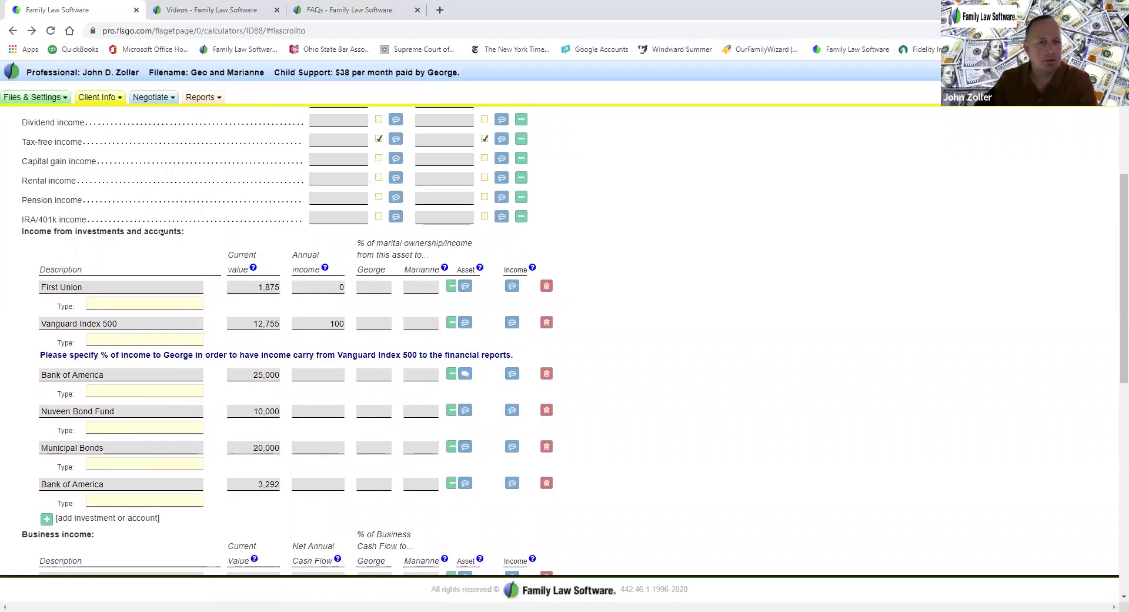
{"action": "scroll", "coordinate": [740, 375], "scroll_direction": "down", "scroll_amount": 10}
{"action": "scroll", "coordinate": [735, 381], "scroll_direction": "up", "scroll_amount": 10}
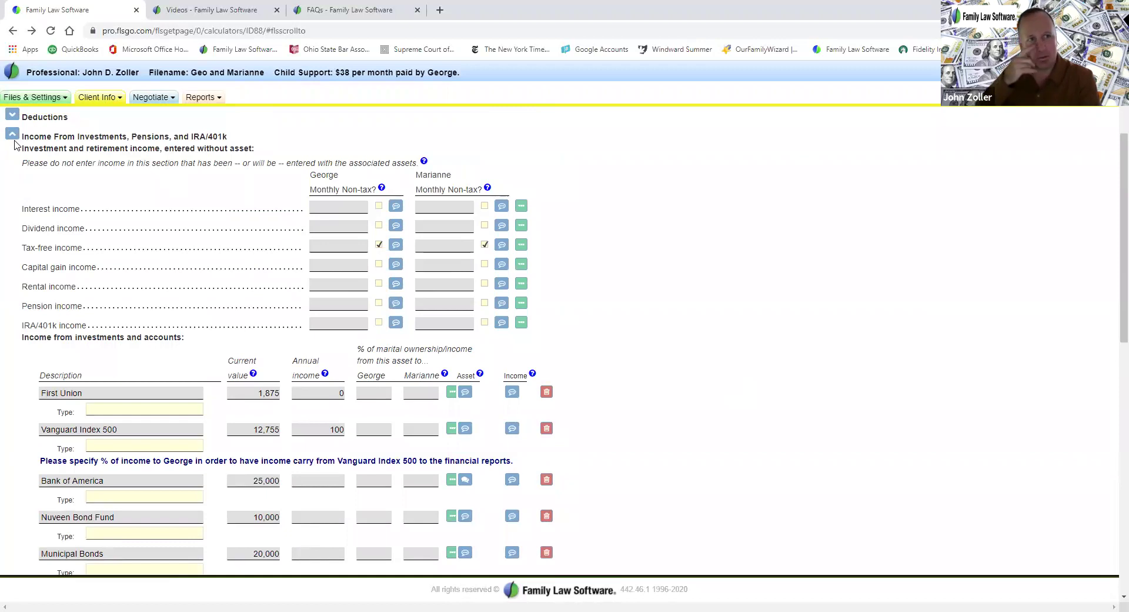
Close the Videos and FAQs browser tabs
{"action": "left_click", "coordinate": [277, 10]}
{"action": "left_click", "coordinate": [276, 10]}
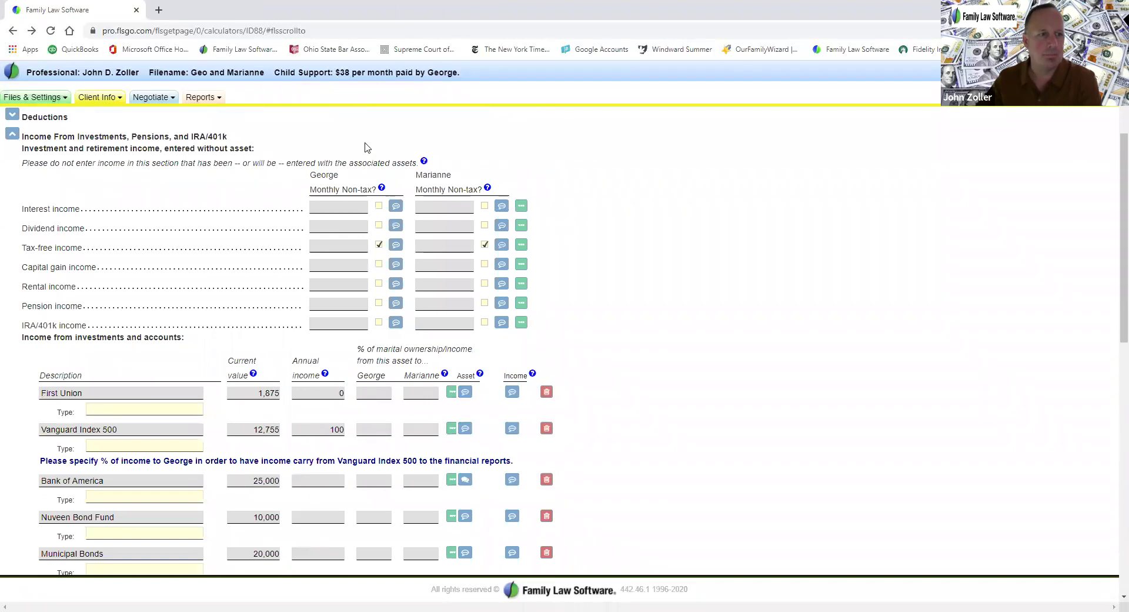
Reload the Ohio Child Support Data page and collapse the Income From Investments, Pensions, and IRA/401k section
{"action": "scroll", "coordinate": [752, 384], "scroll_direction": "down", "scroll_amount": 4}
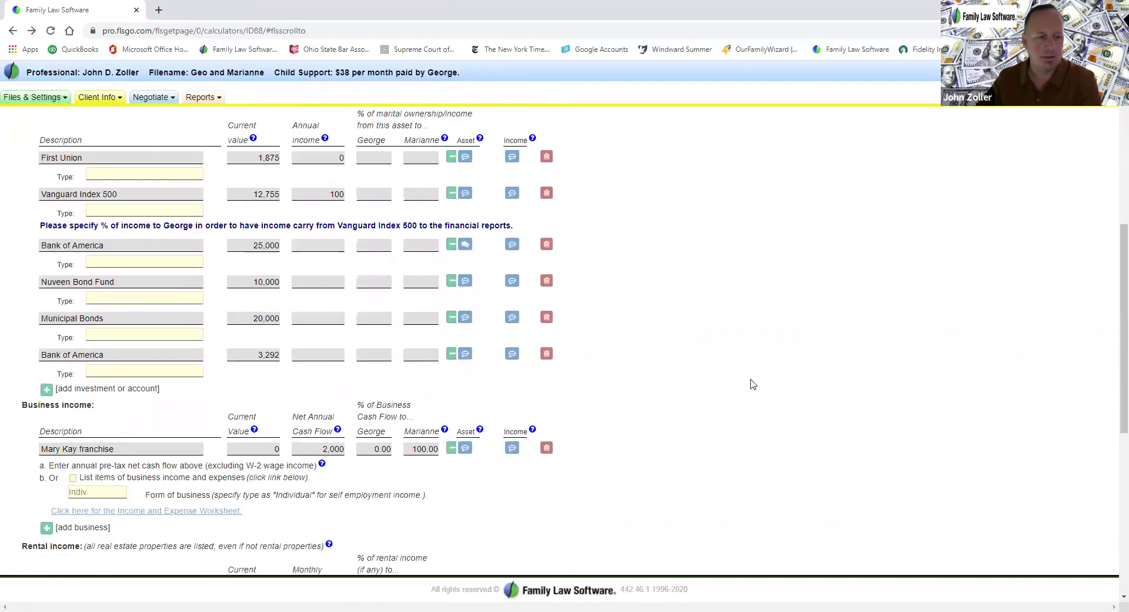
{"action": "scroll", "coordinate": [753, 384], "scroll_direction": "down", "scroll_amount": 7}
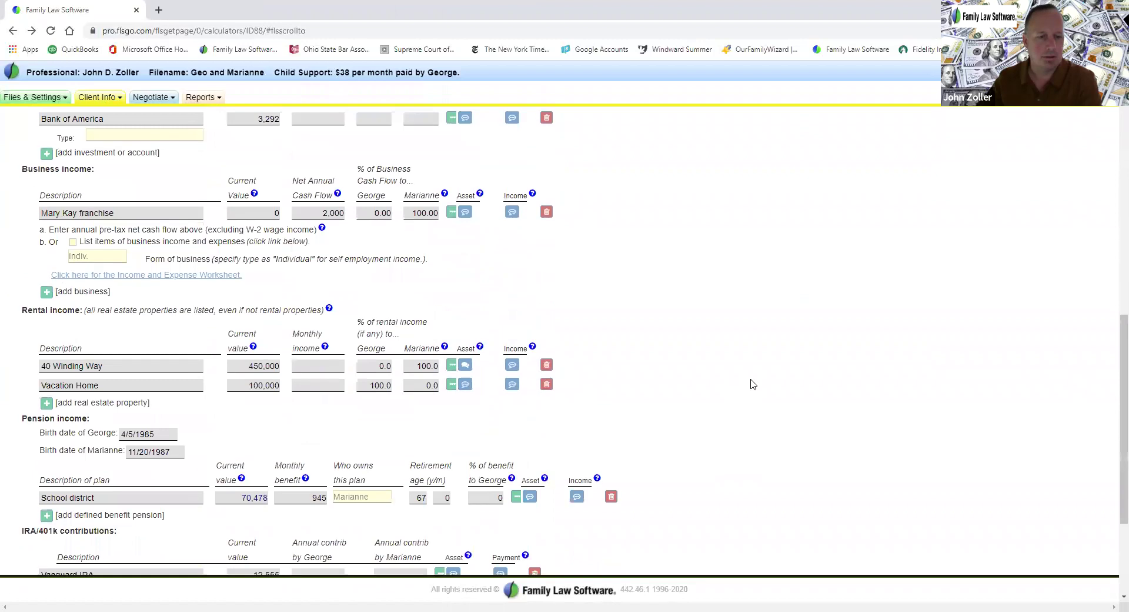
{"action": "scroll", "coordinate": [753, 384], "scroll_direction": "up", "scroll_amount": 11}
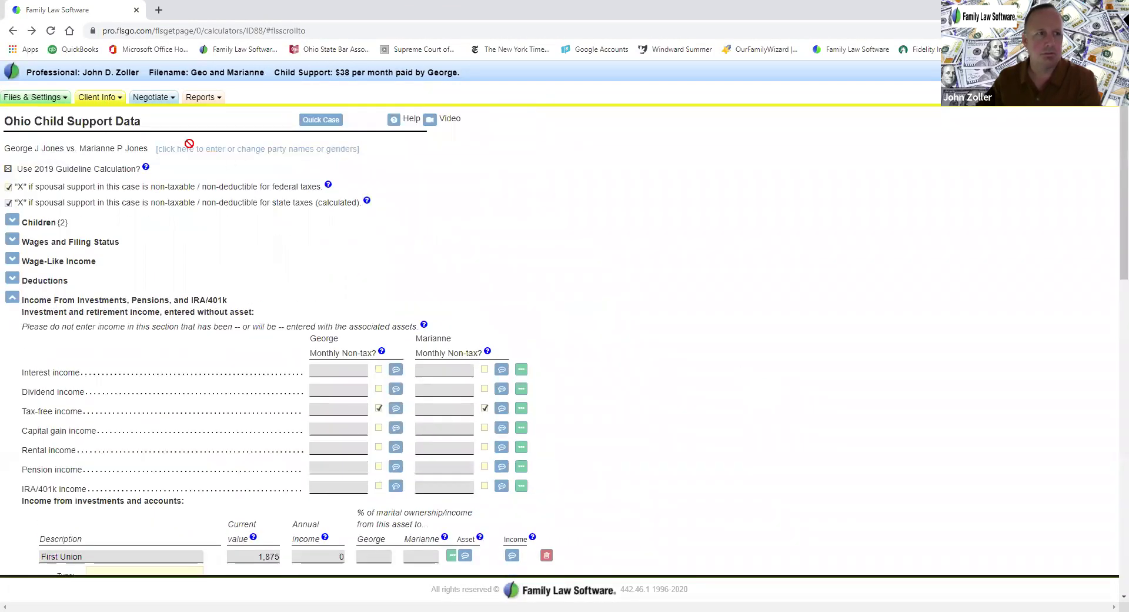
{"action": "left_click", "coordinate": [51, 31]}
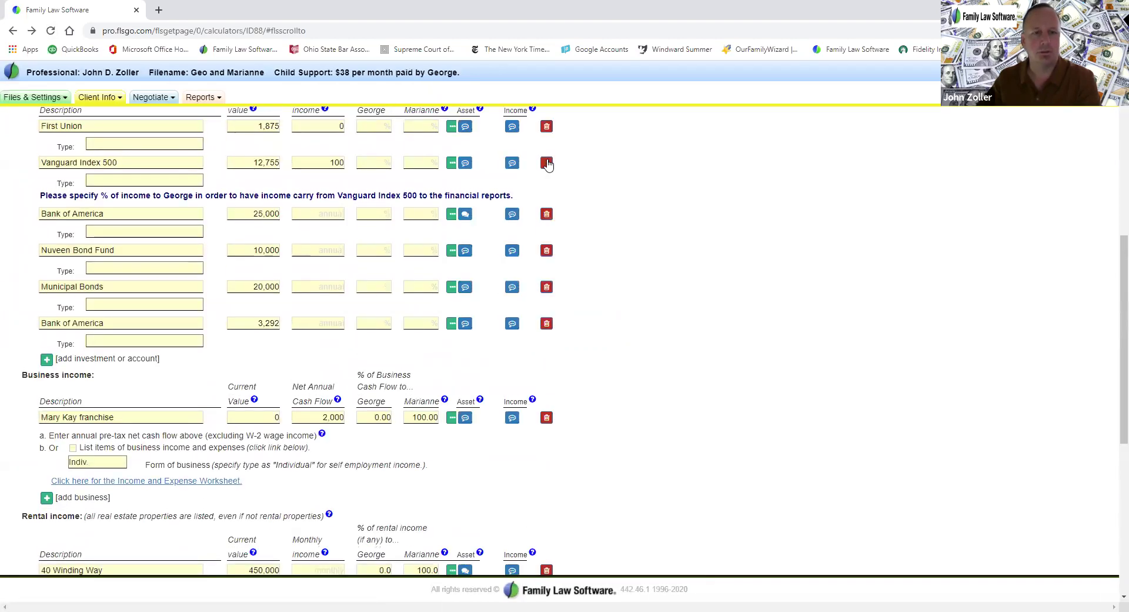
{"action": "scroll", "coordinate": [456, 230], "scroll_direction": "up", "scroll_amount": 7}
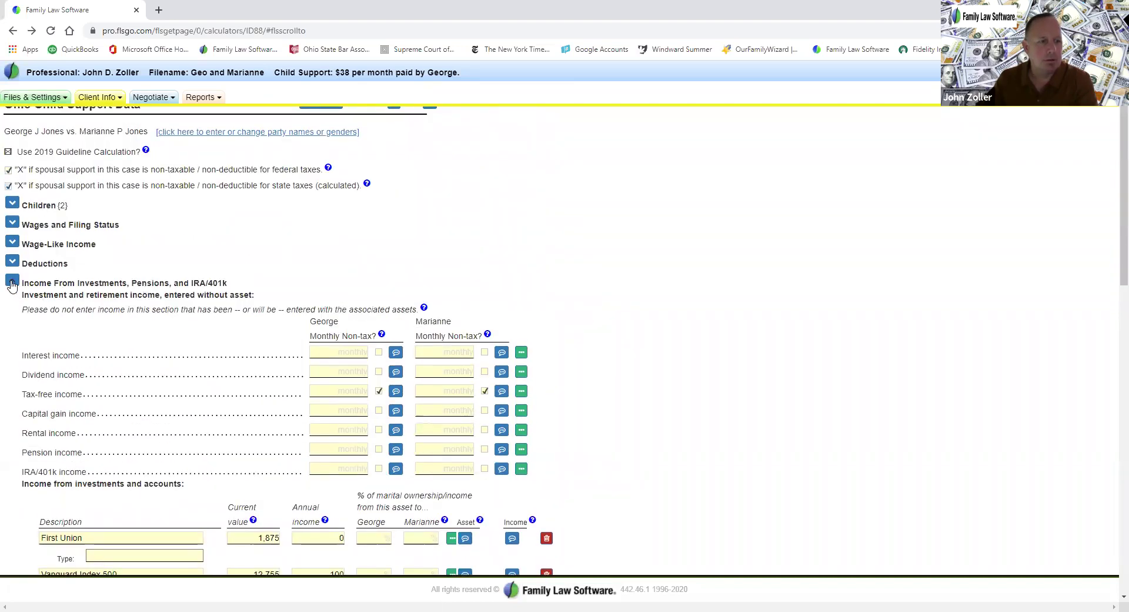
{"action": "left_click", "coordinate": [11, 282]}
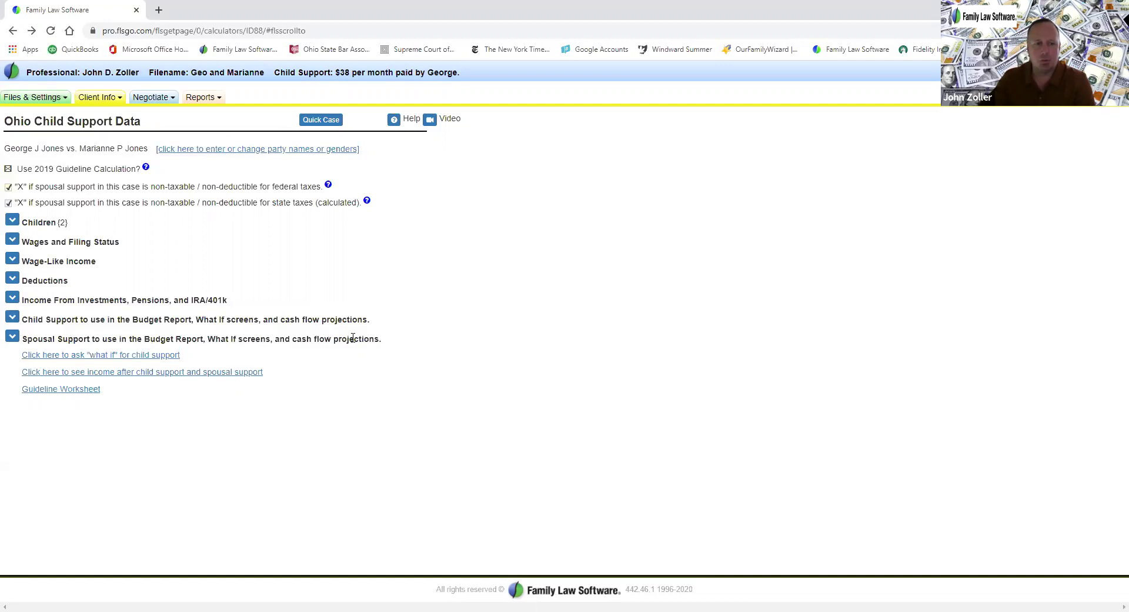
Expand the child support section for budget and cash flow projections, and switch the software-calculated initial support level off and back on
{"action": "left_click", "coordinate": [12, 316]}
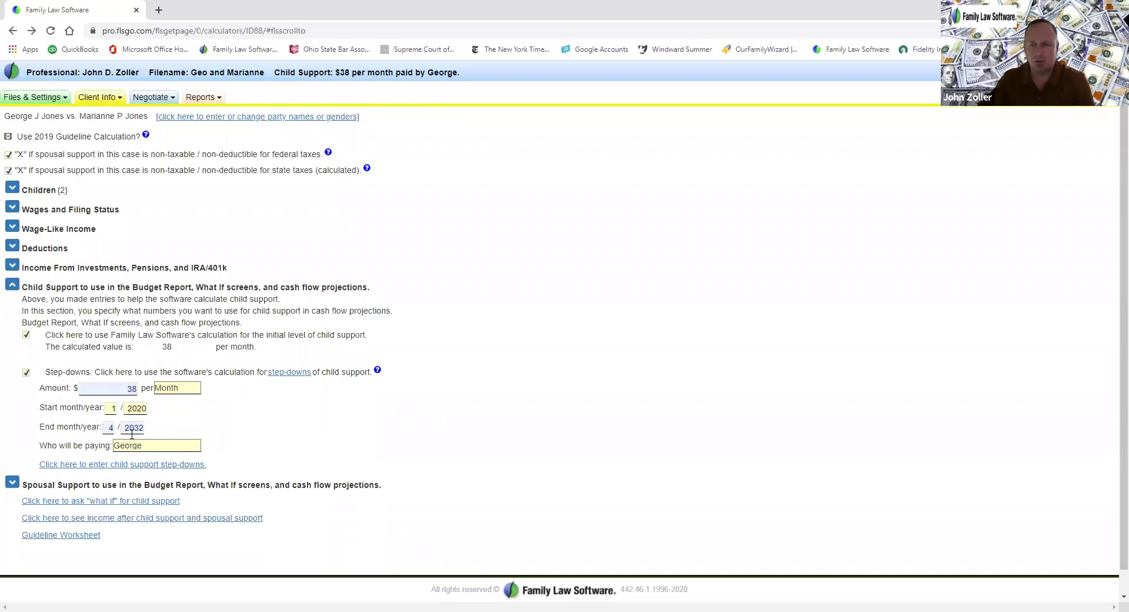
{"action": "left_click", "coordinate": [26, 335]}
{"action": "left_click", "coordinate": [114, 389]}
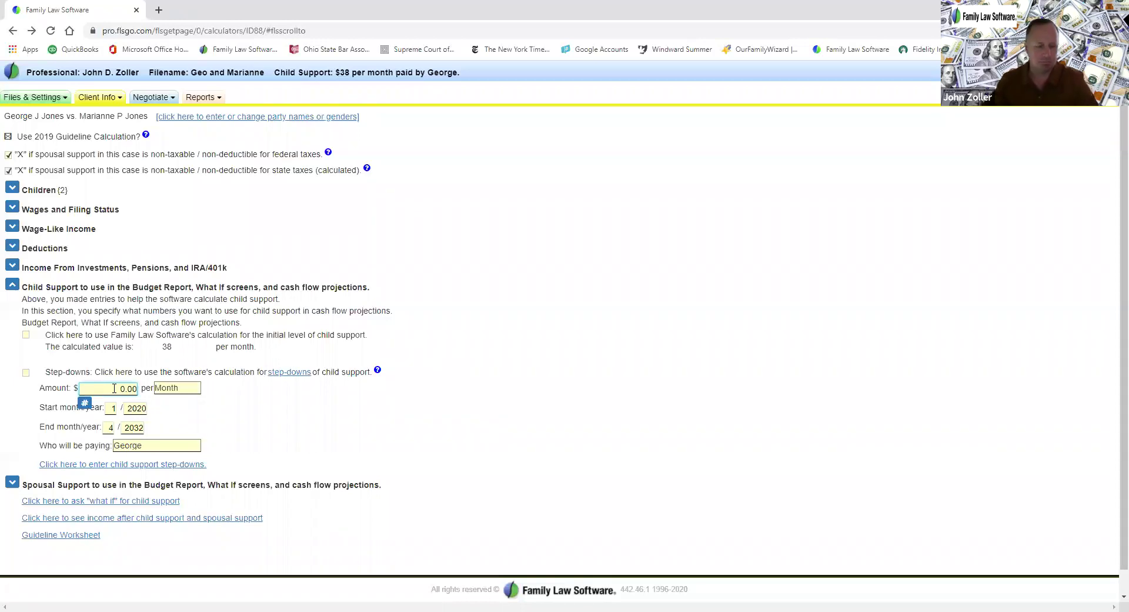
{"action": "key", "text": "Tab"}
{"action": "key", "text": "Tab"}
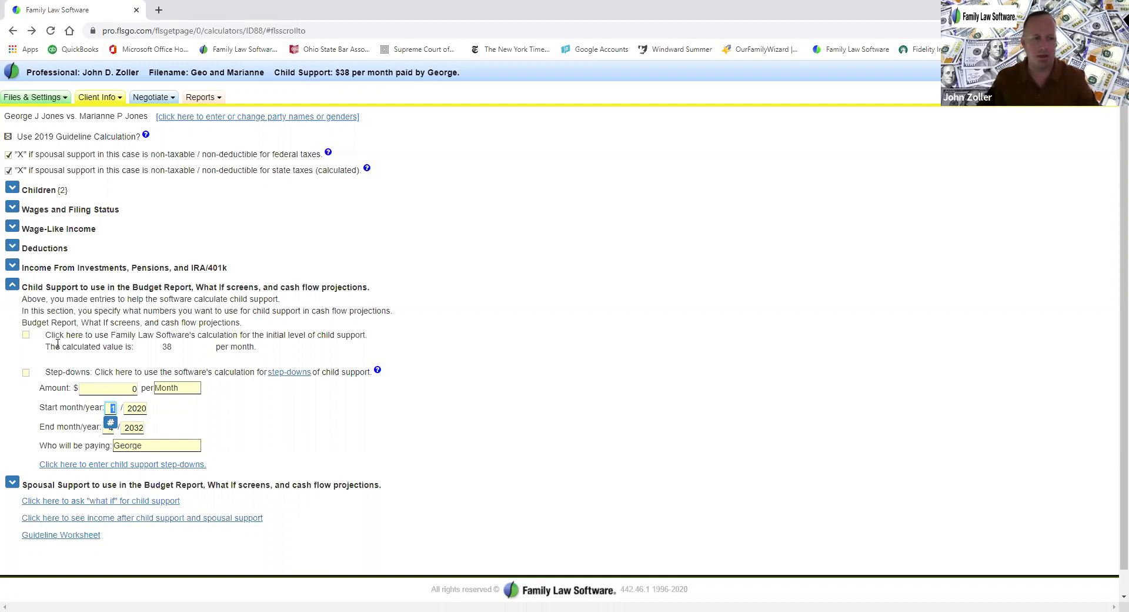
{"action": "left_click", "coordinate": [26, 336]}
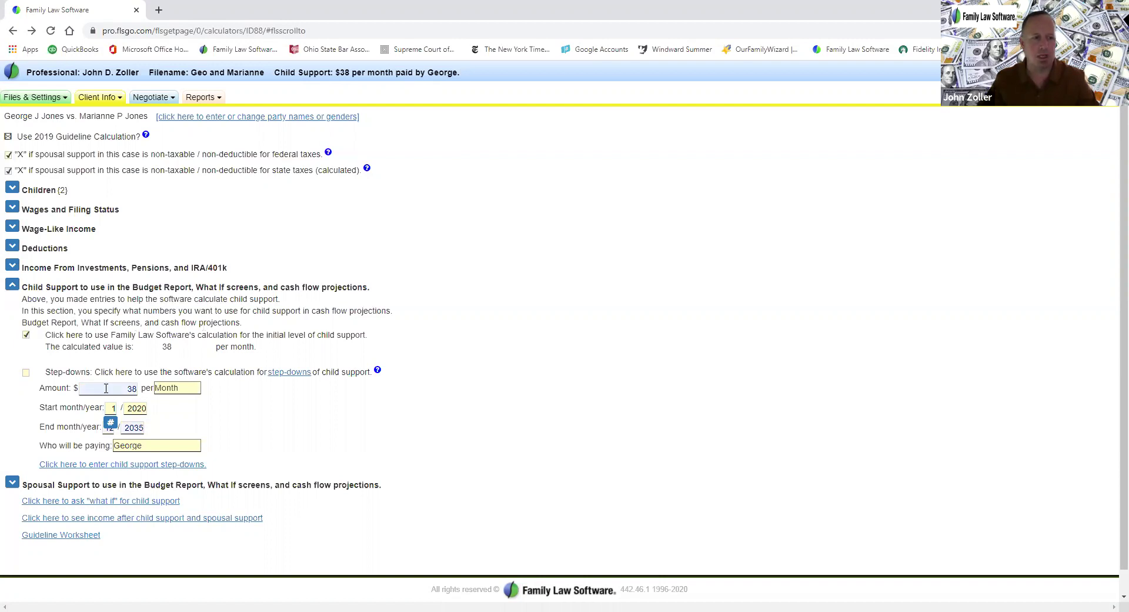
Open the sole or shared custody child care worksheet from Deductions and enter 500 annual expense paid by each parent for each child
{"action": "left_click", "coordinate": [14, 249]}
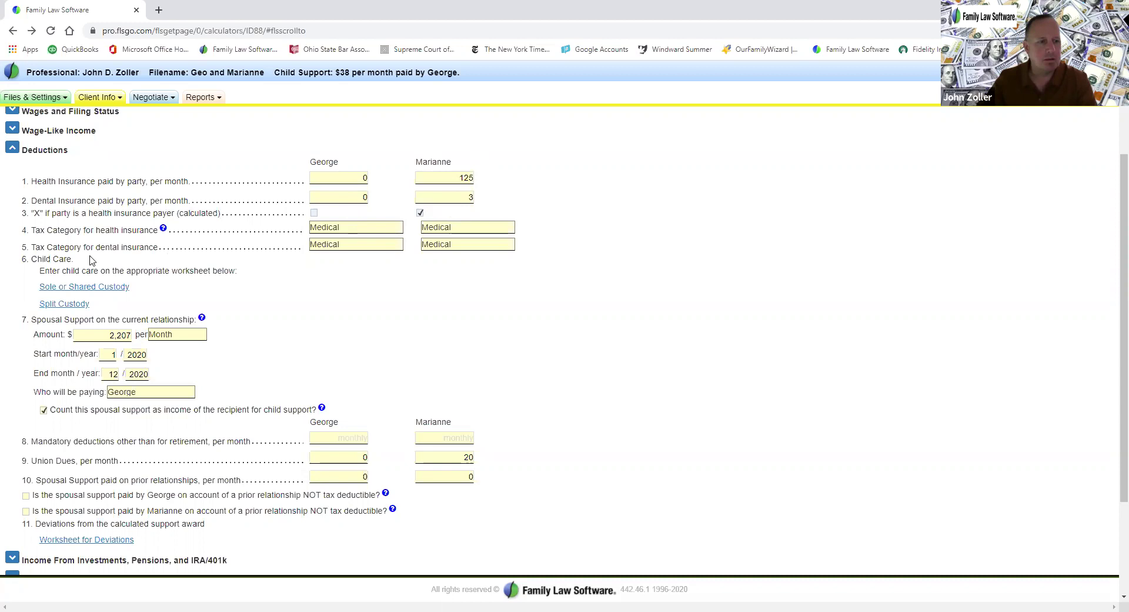
{"action": "left_click", "coordinate": [88, 288]}
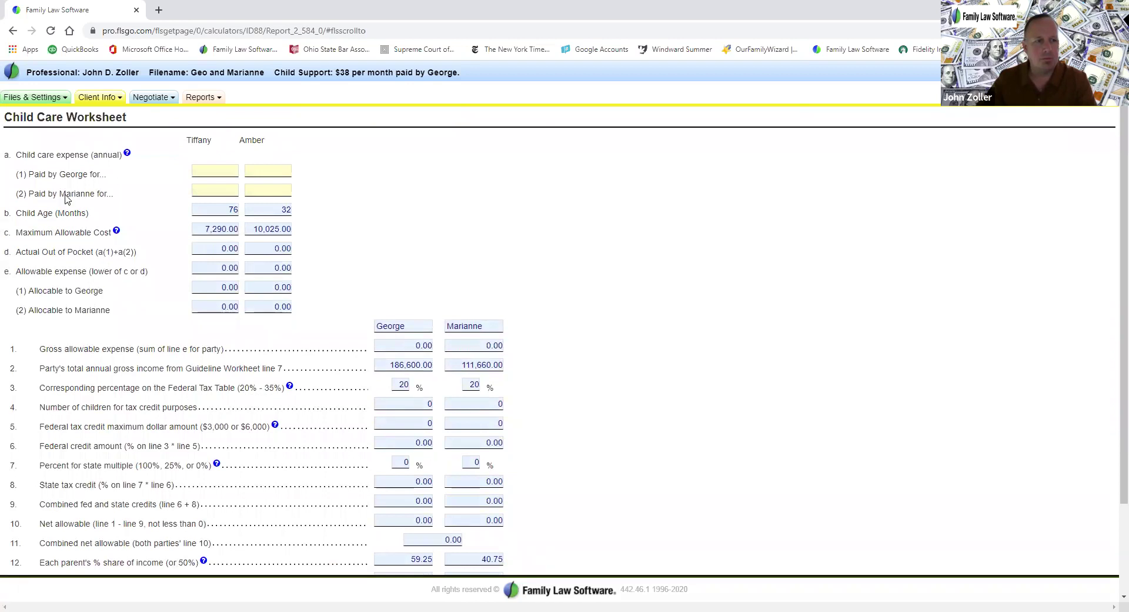
{"action": "left_click", "coordinate": [207, 169]}
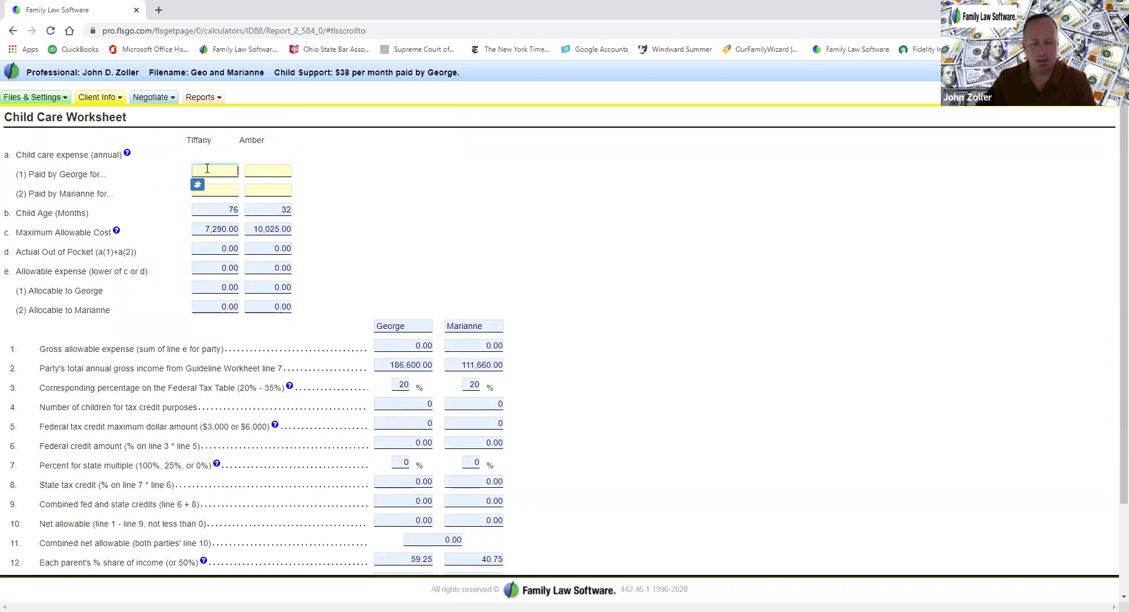
{"action": "type", "text": "500"}
{"action": "left_click", "coordinate": [275, 171]}
{"action": "type", "text": "500"}
{"action": "left_click", "coordinate": [246, 194]}
{"action": "type", "text": "500"}
{"action": "left_click", "coordinate": [221, 191]}
{"action": "type", "text": "500"}
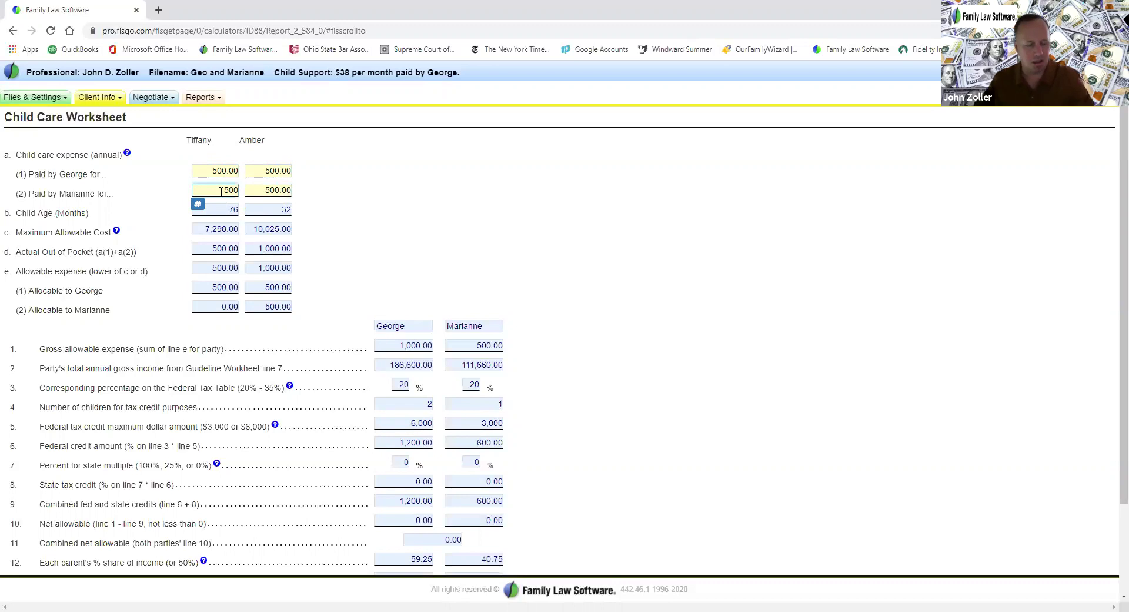
{"action": "key", "text": "Tab"}
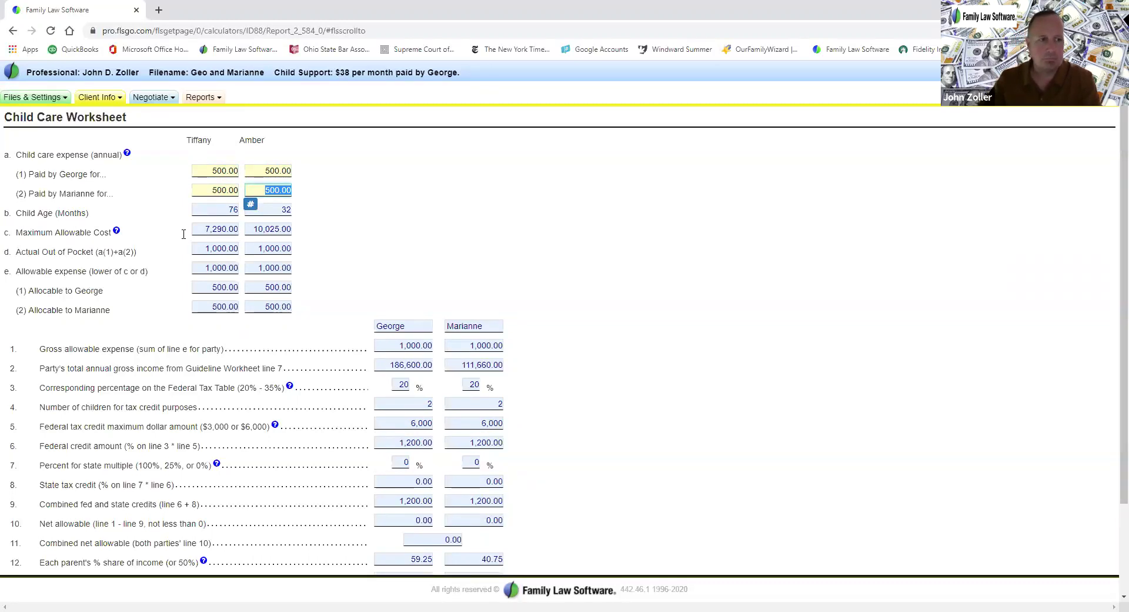
Read the help on the child care maximum allowable cost, review the worksheet's calculated lines, and return to the Child Support Data page
{"action": "left_click", "coordinate": [117, 231]}
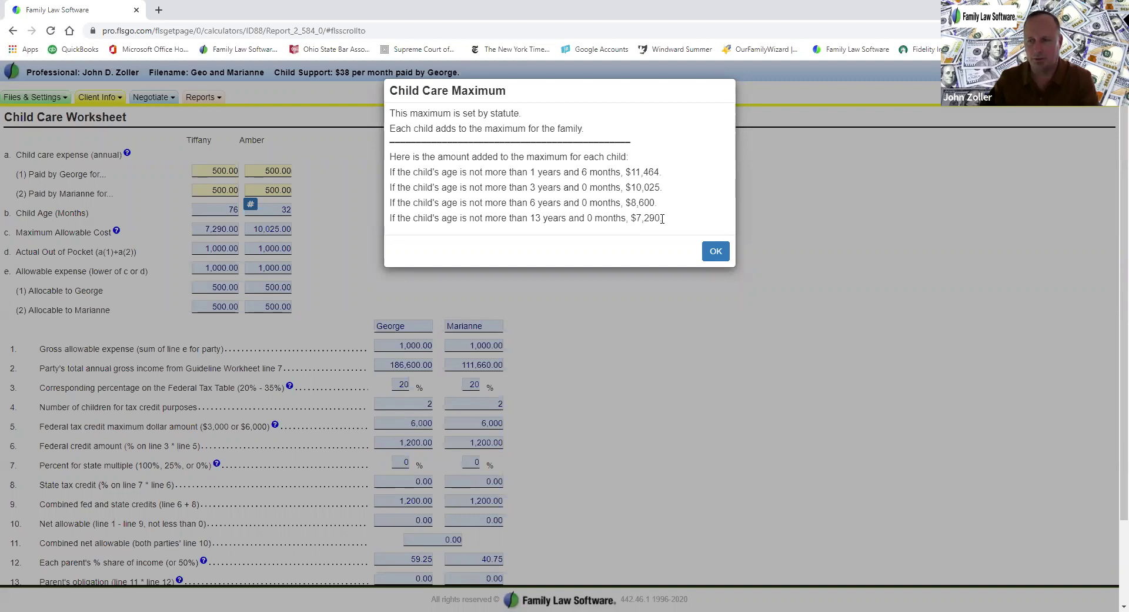
{"action": "left_click", "coordinate": [716, 251]}
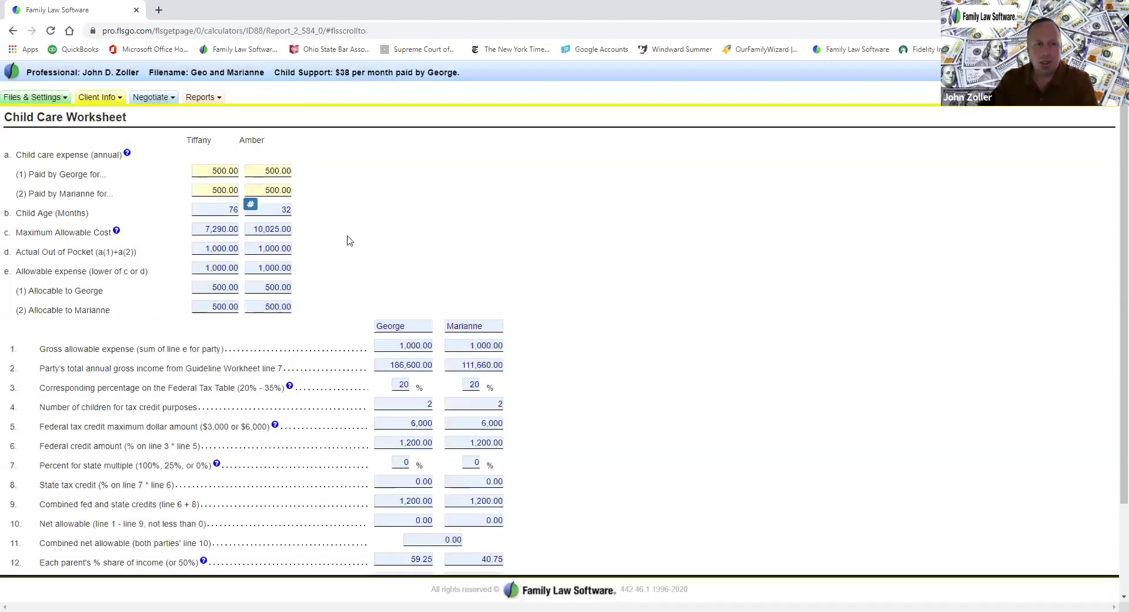
{"action": "mouse_move", "coordinate": [286, 229]}
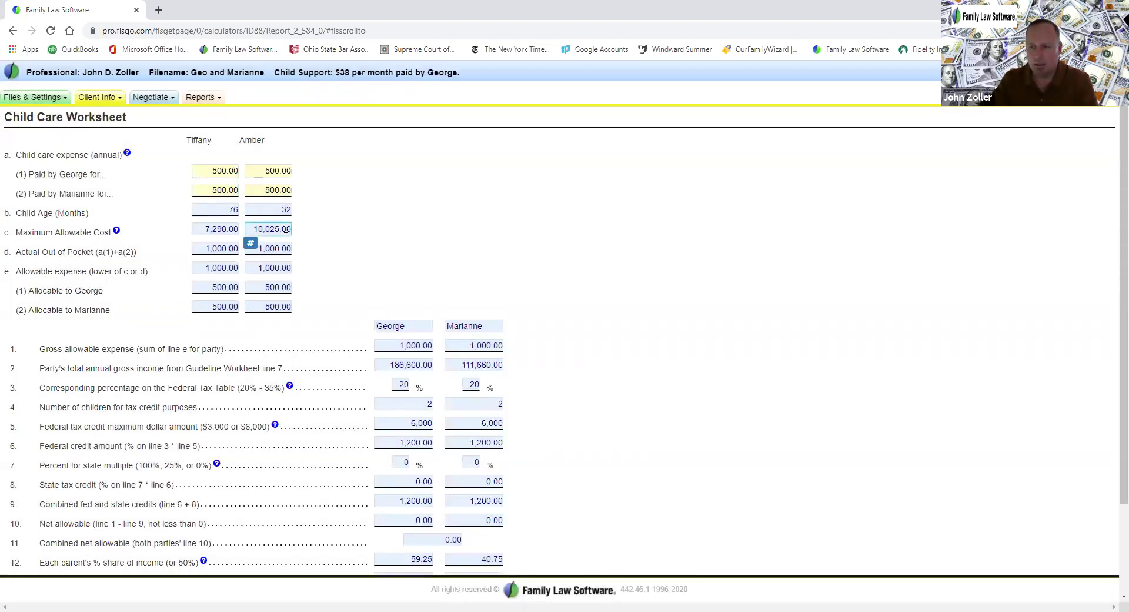
{"action": "left_click", "coordinate": [286, 229]}
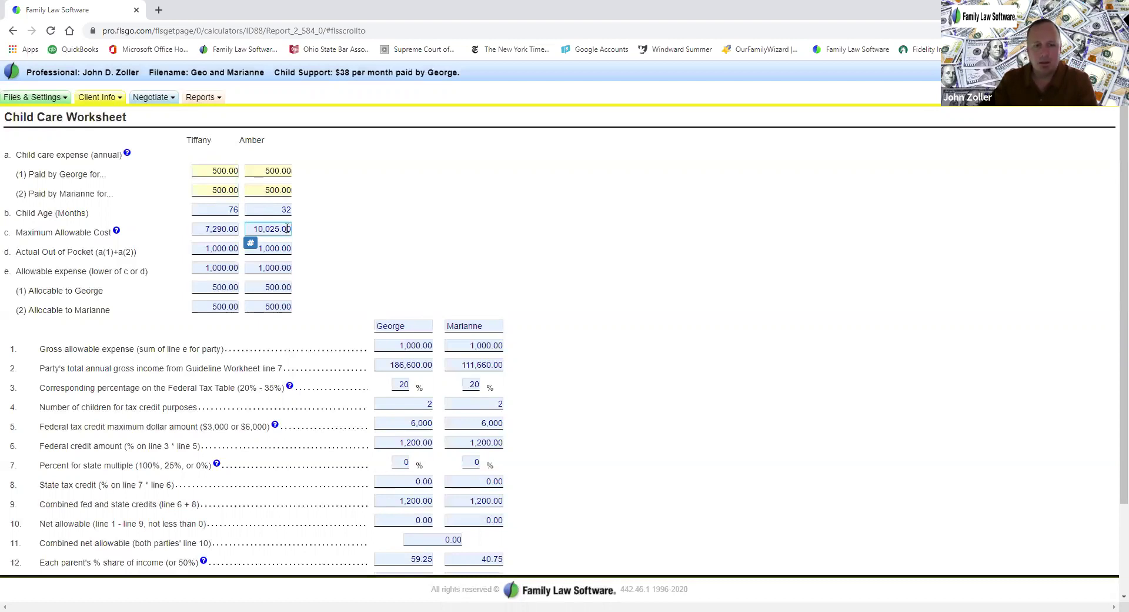
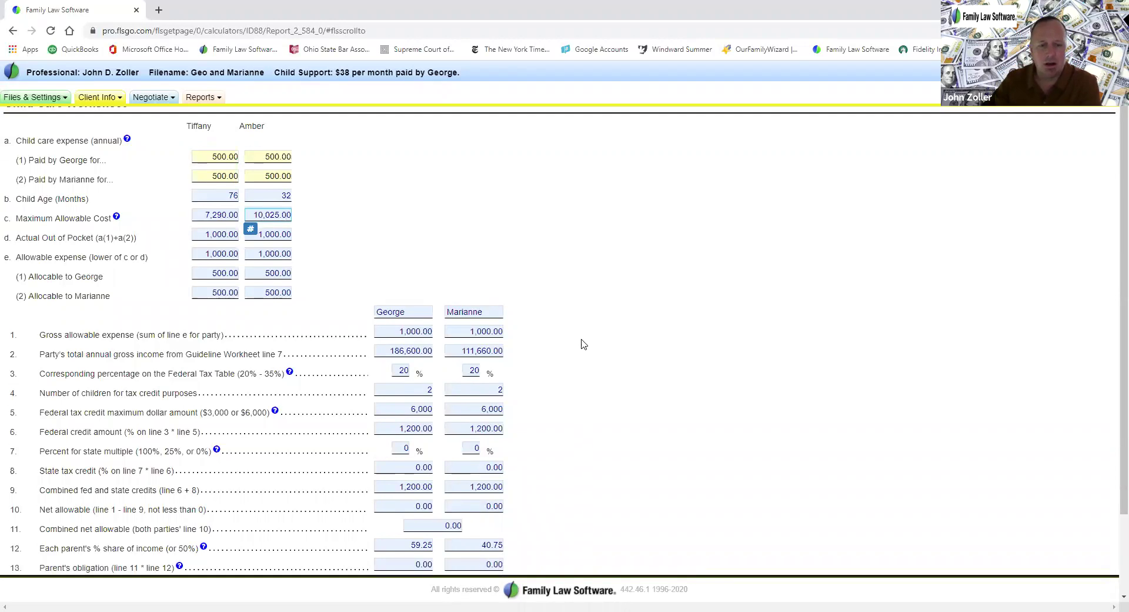
{"action": "scroll", "coordinate": [579, 344], "scroll_direction": "down", "scroll_amount": 3}
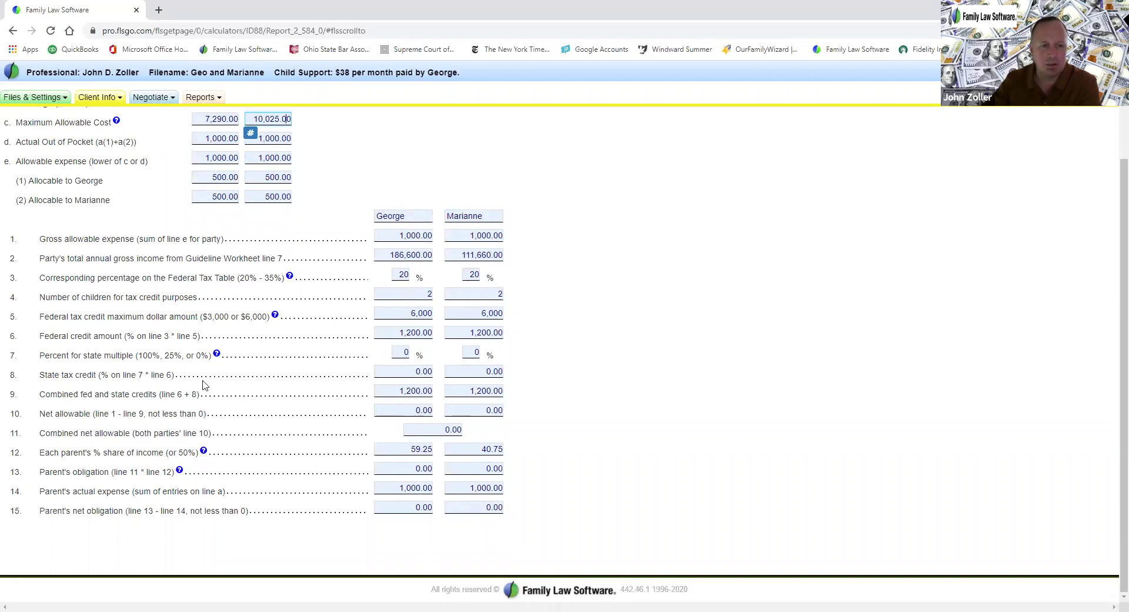
{"action": "scroll", "coordinate": [578, 448], "scroll_direction": "up", "scroll_amount": 1}
{"action": "scroll", "coordinate": [578, 449], "scroll_direction": "up", "scroll_amount": 3}
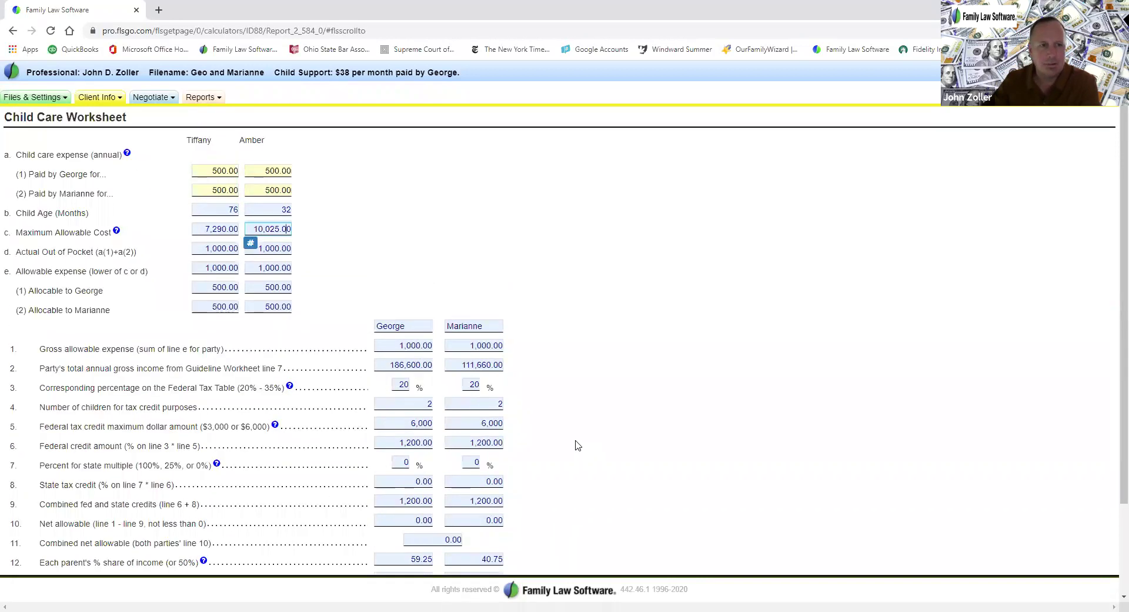
{"action": "left_click", "coordinate": [12, 30]}
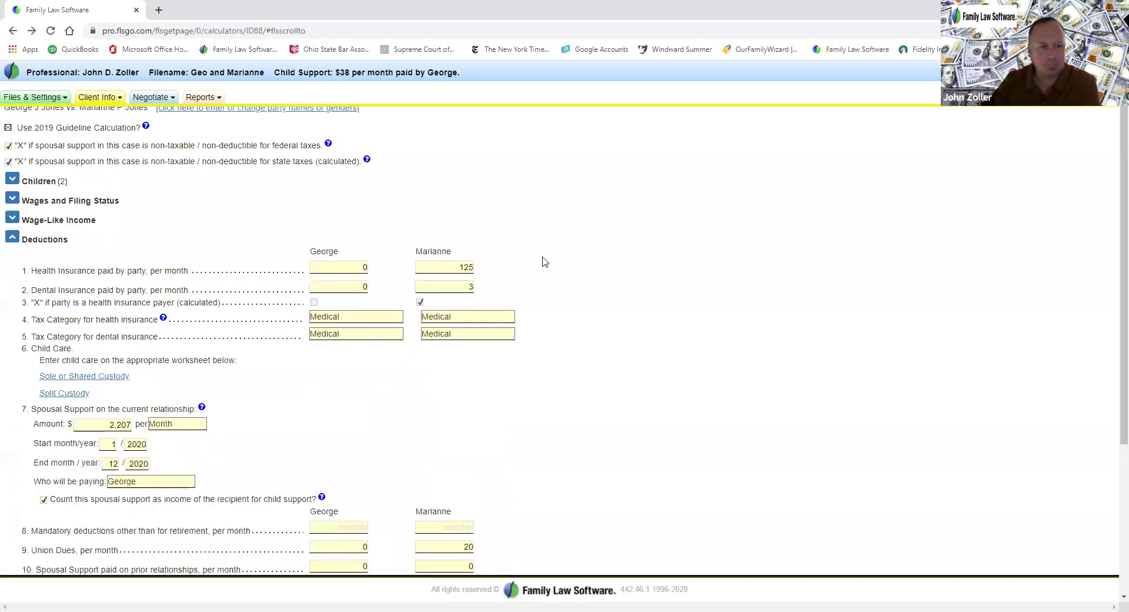
Examine the Deductions entries, from health insurance and child care to spousal support, union dues and deviations
{"action": "scroll", "coordinate": [456, 350], "scroll_direction": "down", "scroll_amount": 4}
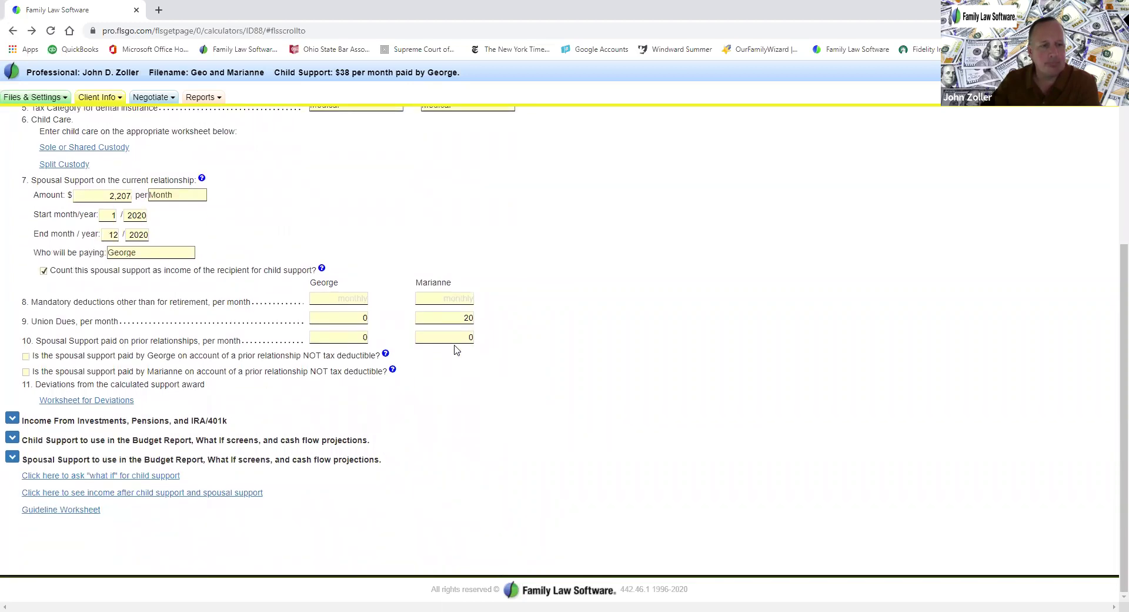
{"action": "scroll", "coordinate": [455, 350], "scroll_direction": "up", "scroll_amount": 3}
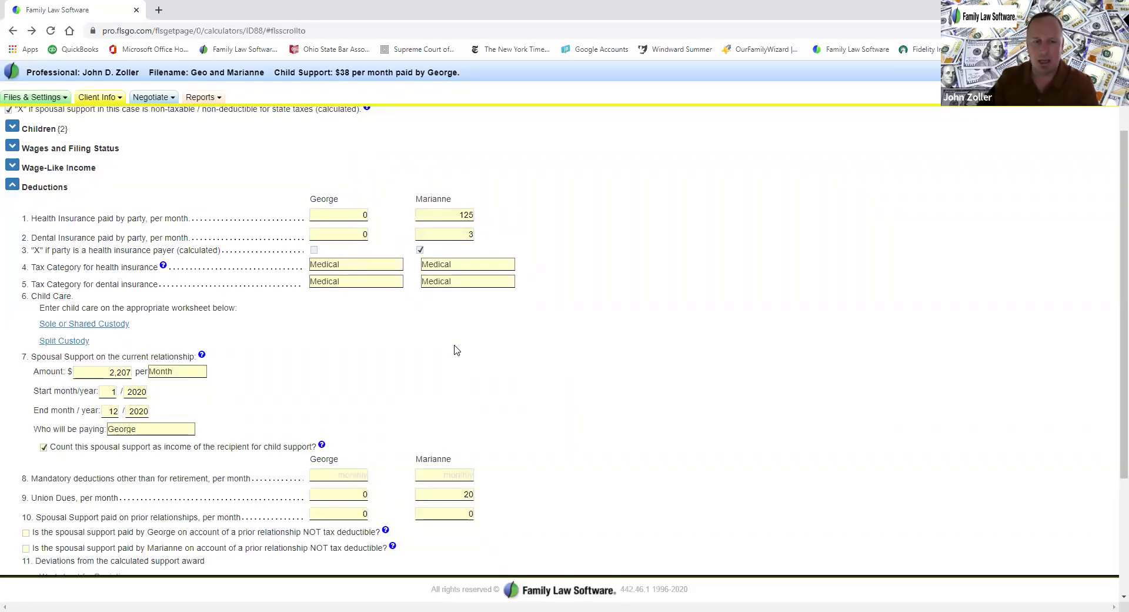
{"action": "scroll", "coordinate": [457, 351], "scroll_direction": "down", "scroll_amount": 3}
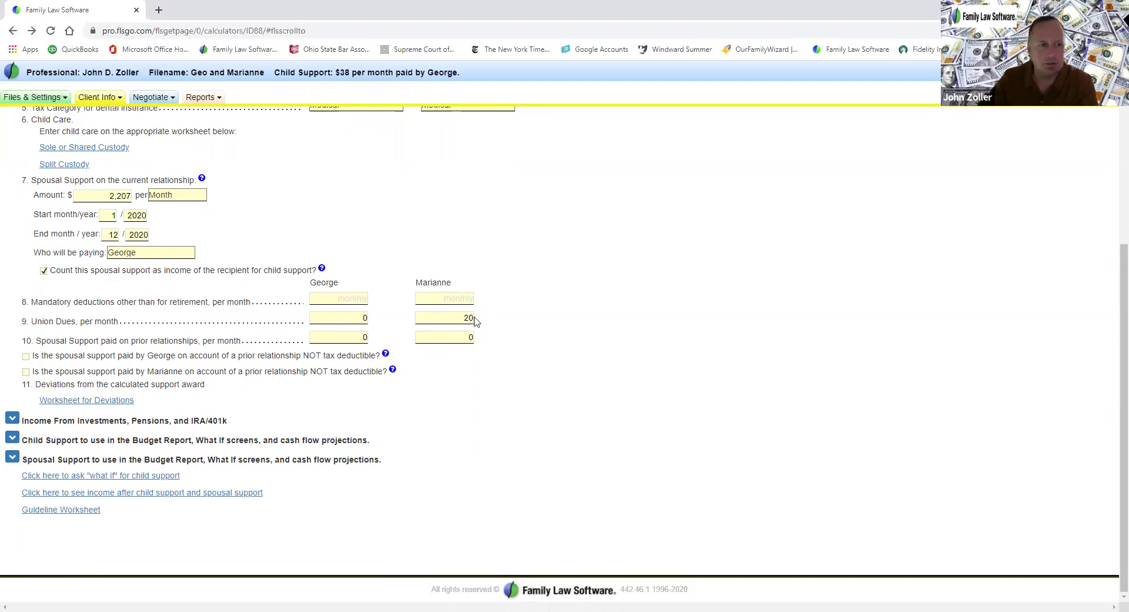
{"action": "scroll", "coordinate": [477, 321], "scroll_direction": "up", "scroll_amount": 2}
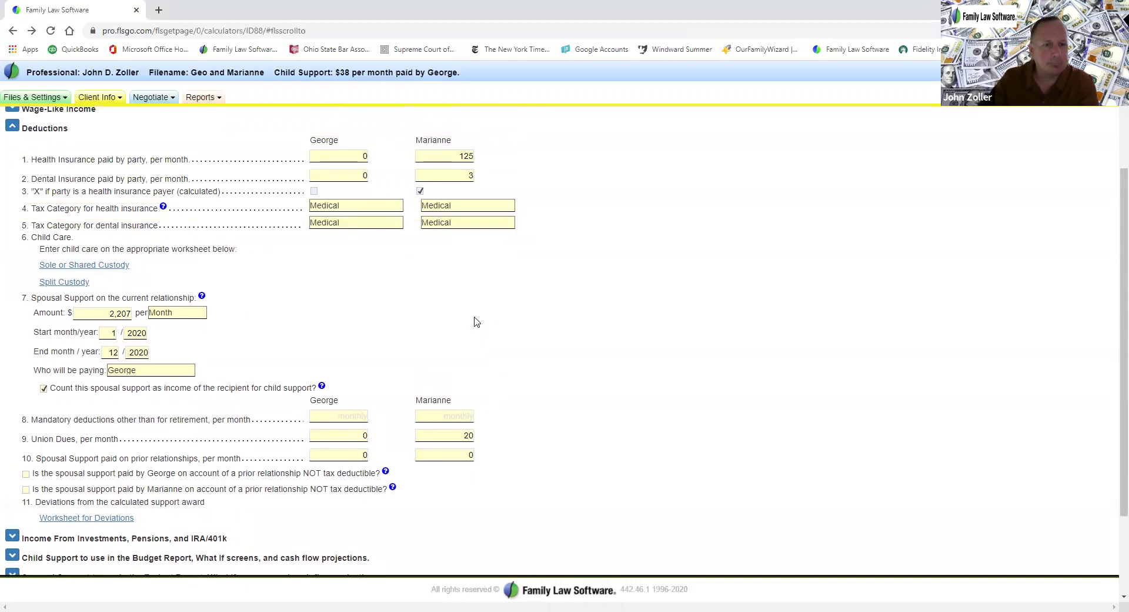
{"action": "scroll", "coordinate": [476, 321], "scroll_direction": "down", "scroll_amount": 1}
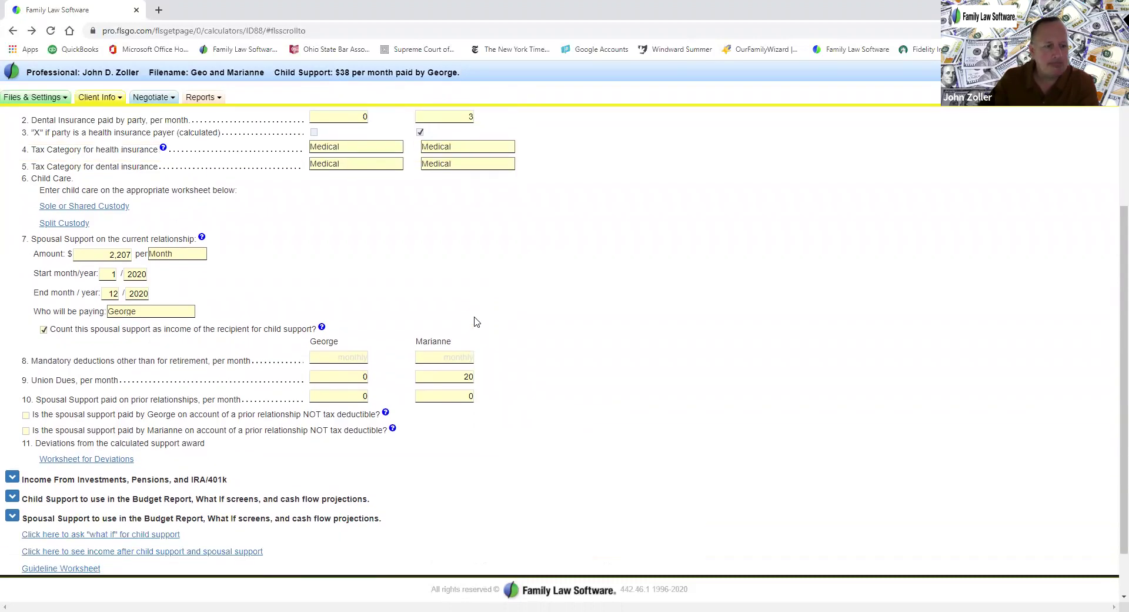
{"action": "scroll", "coordinate": [477, 321], "scroll_direction": "down", "scroll_amount": 1}
{"action": "scroll", "coordinate": [476, 321], "scroll_direction": "up", "scroll_amount": 5}
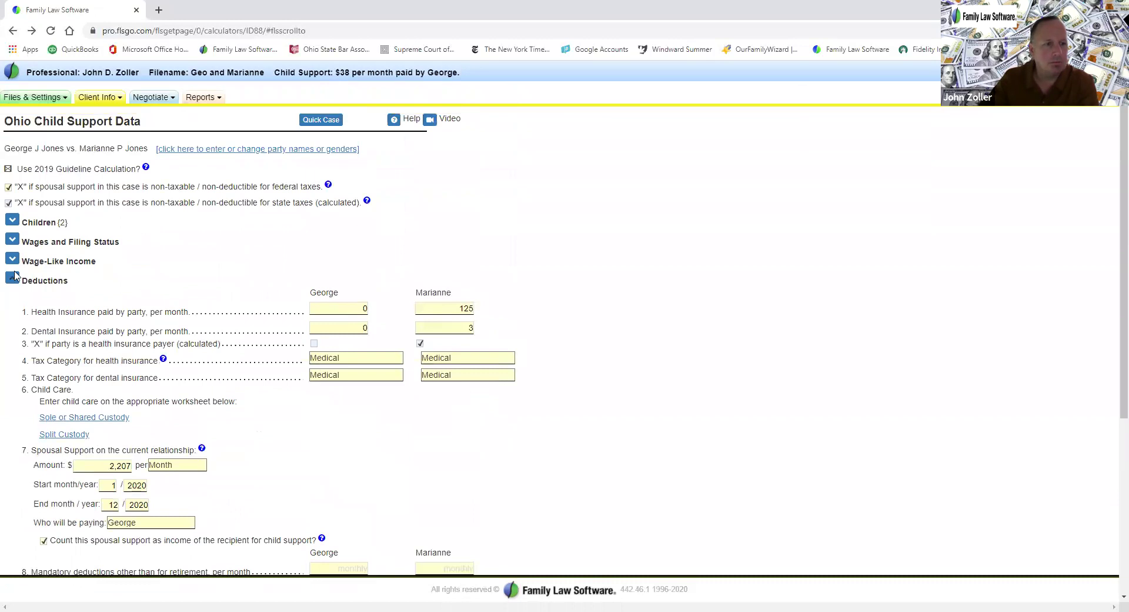
Mark the Westlake City Schools wages as subject only to medicare taxes in their wage details, and return to Wages and Filing Status
{"action": "left_click", "coordinate": [12, 239]}
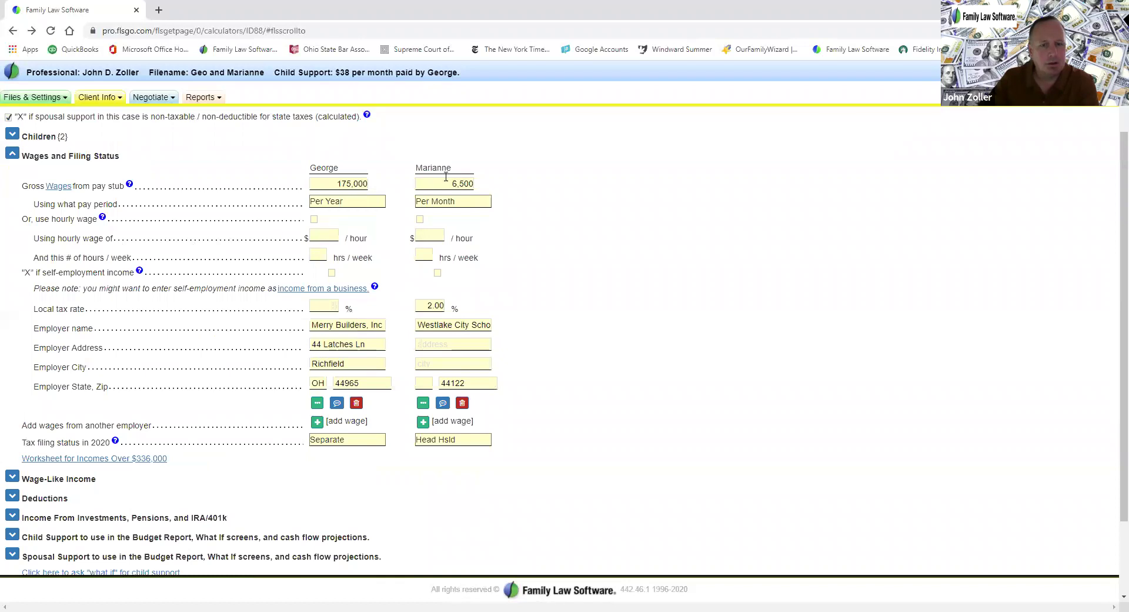
{"action": "left_click", "coordinate": [423, 404]}
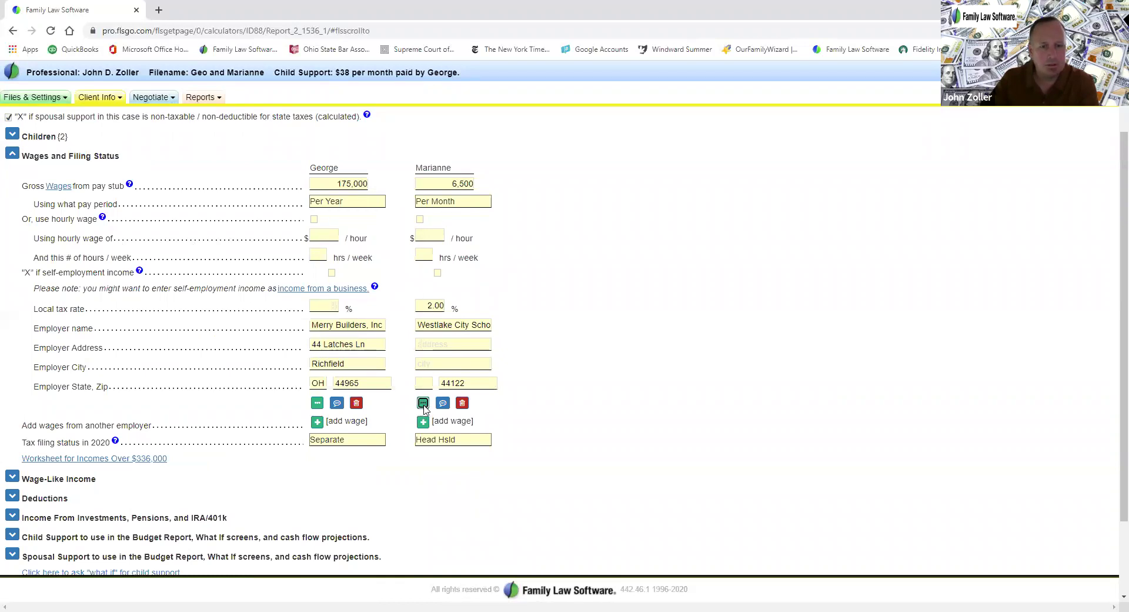
{"action": "scroll", "coordinate": [580, 417], "scroll_direction": "down", "scroll_amount": 3}
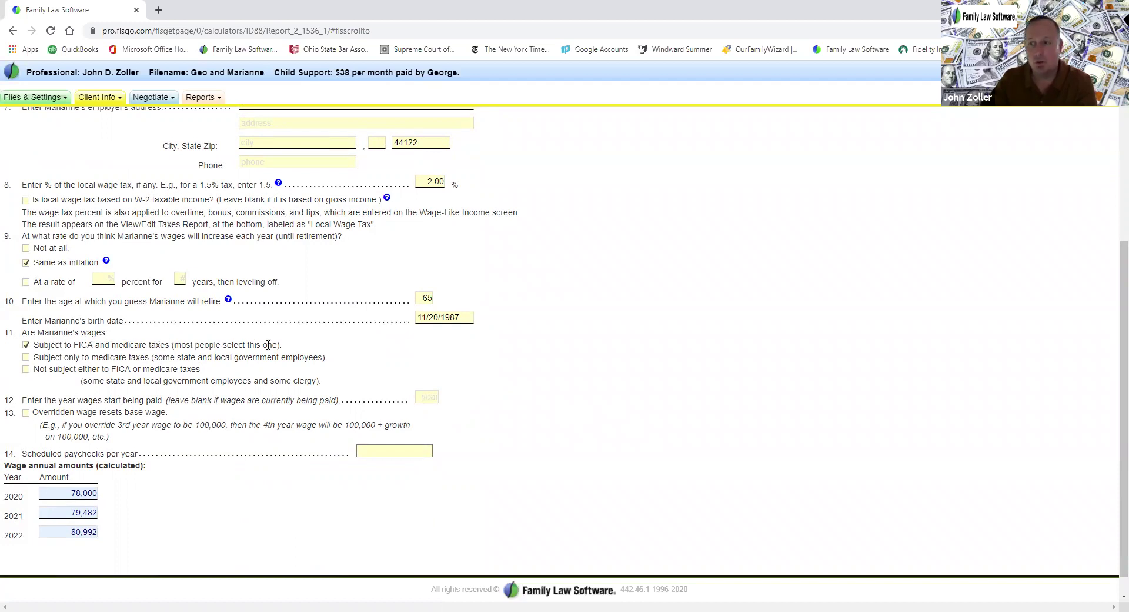
{"action": "left_click", "coordinate": [25, 356]}
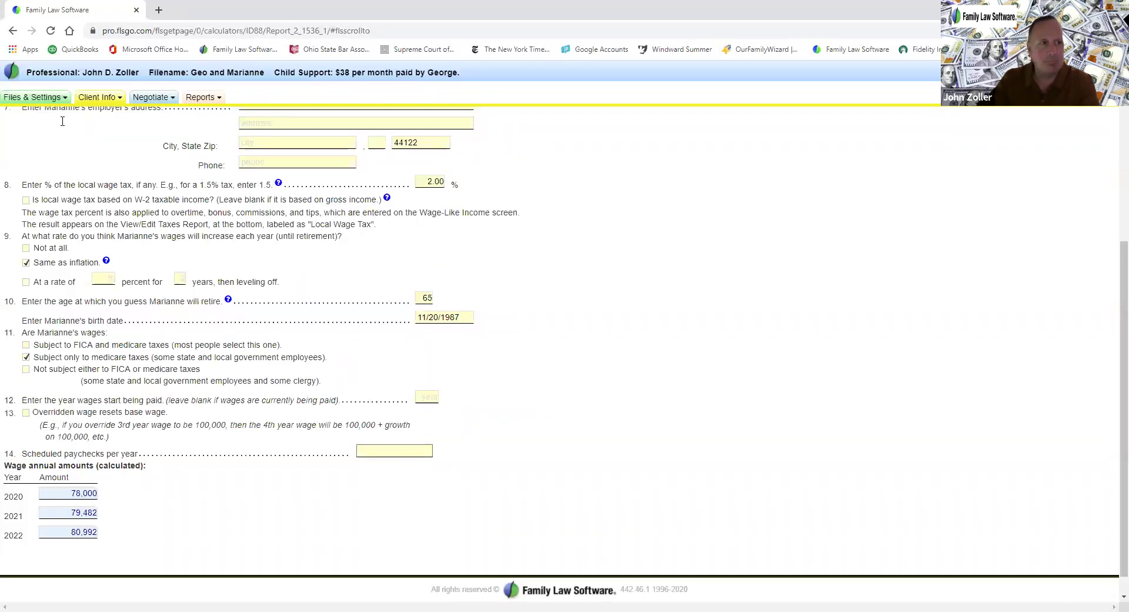
{"action": "left_click", "coordinate": [13, 30]}
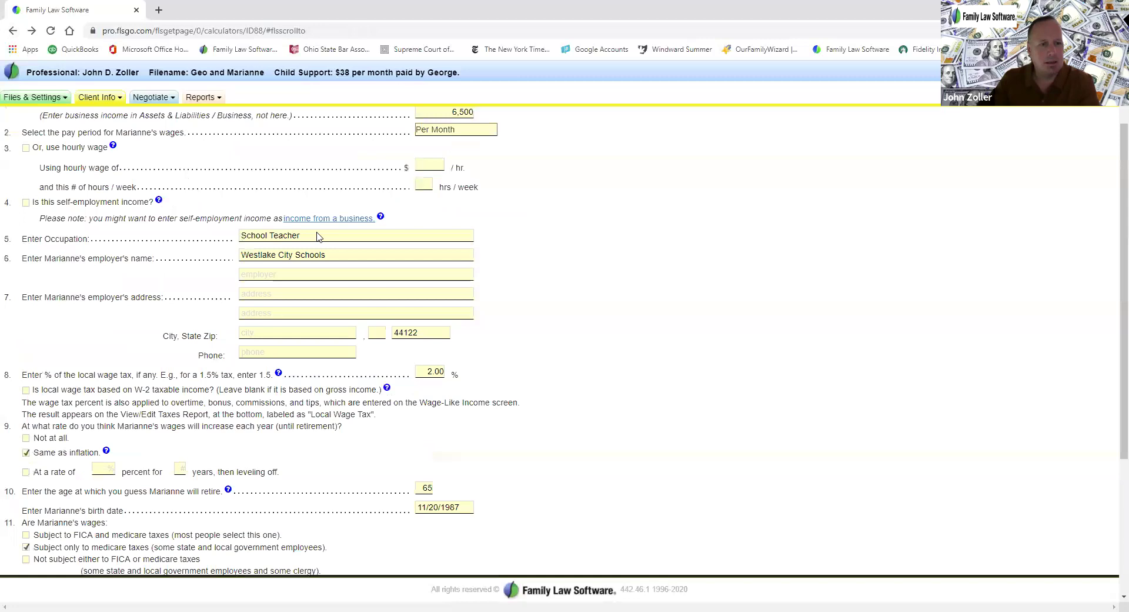
{"action": "scroll", "coordinate": [460, 296], "scroll_direction": "up", "scroll_amount": 3}
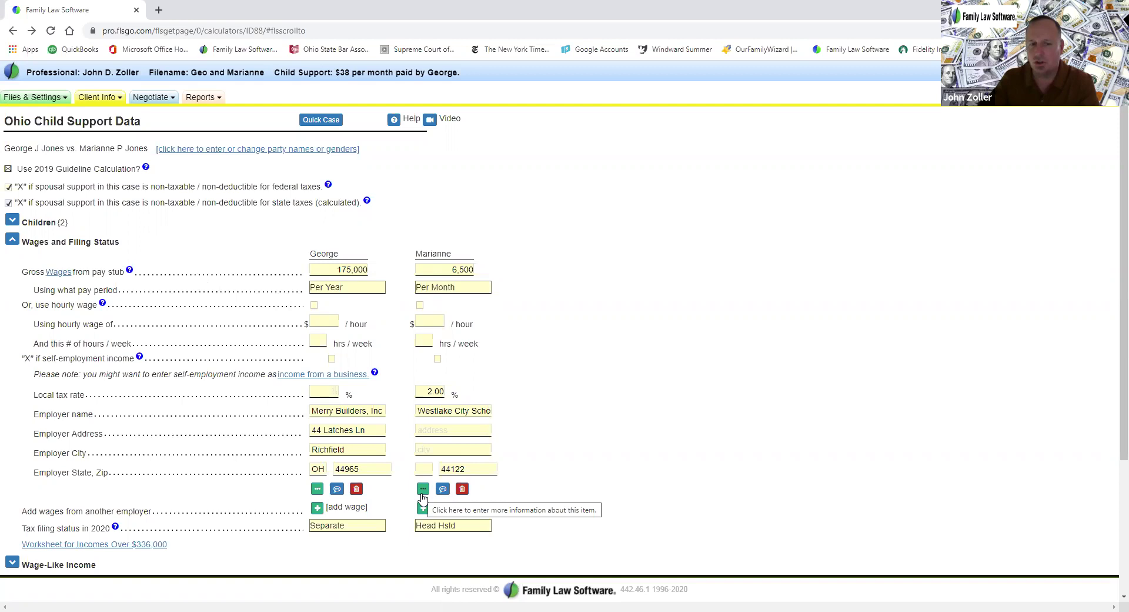
Review the Merry Builders, Inc wage and salary details, including the FICA and medicare tax options, and return to Ohio Child Support Data
{"action": "left_click", "coordinate": [317, 491]}
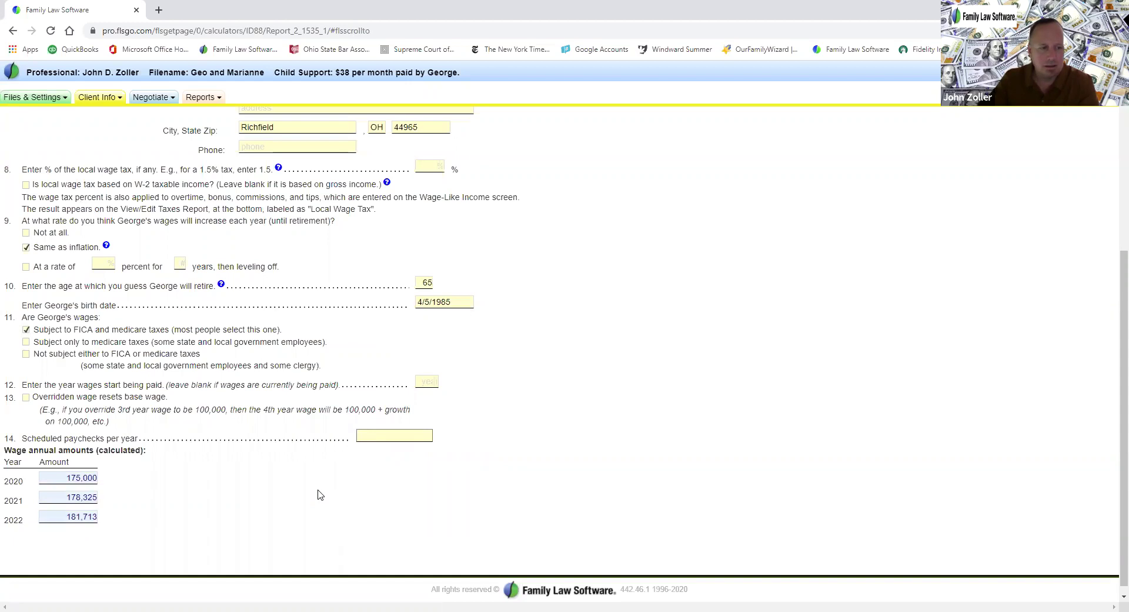
{"action": "scroll", "coordinate": [319, 494], "scroll_direction": "up", "scroll_amount": 4}
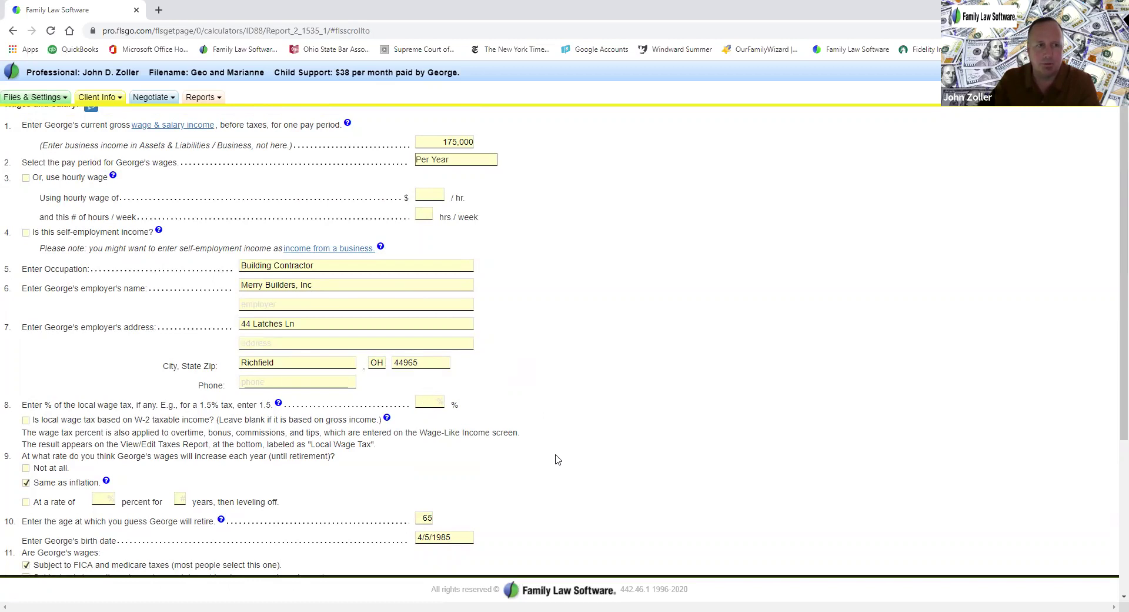
{"action": "scroll", "coordinate": [558, 460], "scroll_direction": "down", "scroll_amount": 2}
{"action": "scroll", "coordinate": [557, 459], "scroll_direction": "up", "scroll_amount": 3}
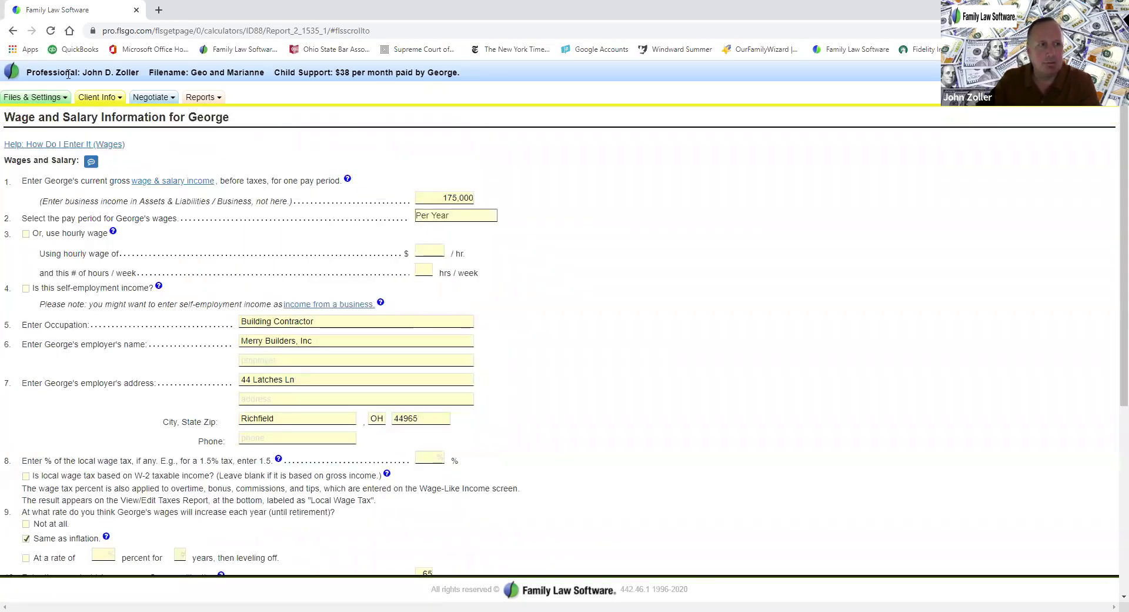
{"action": "left_click", "coordinate": [13, 32]}
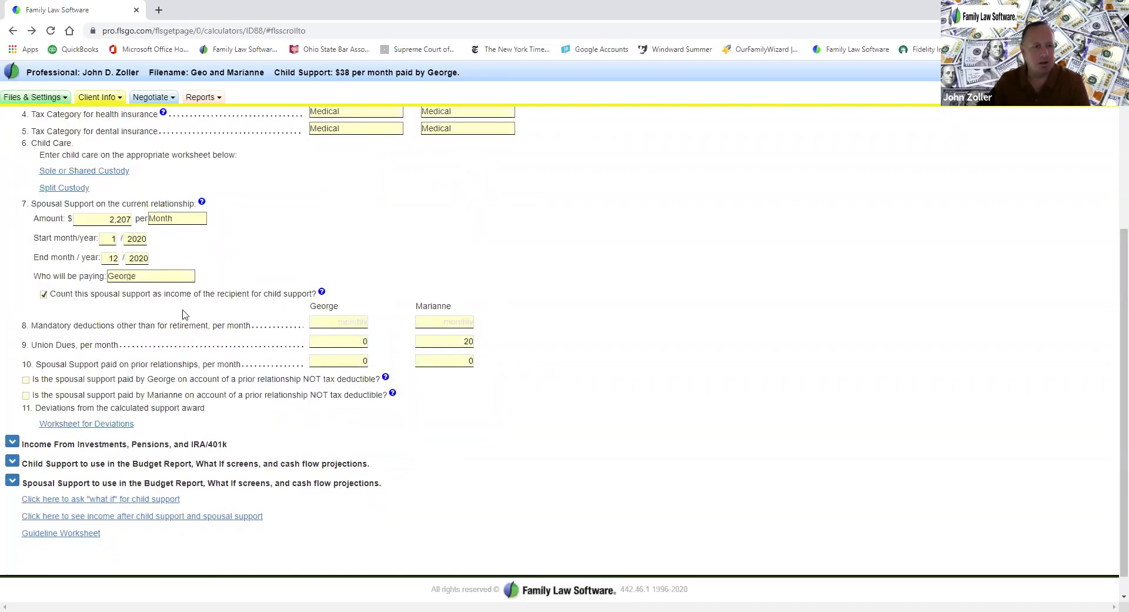
Open the deviations worksheet from Deductions, examine its 3119.23 factors and extended parenting time line, and return to Child Support Data
{"action": "left_click", "coordinate": [101, 425]}
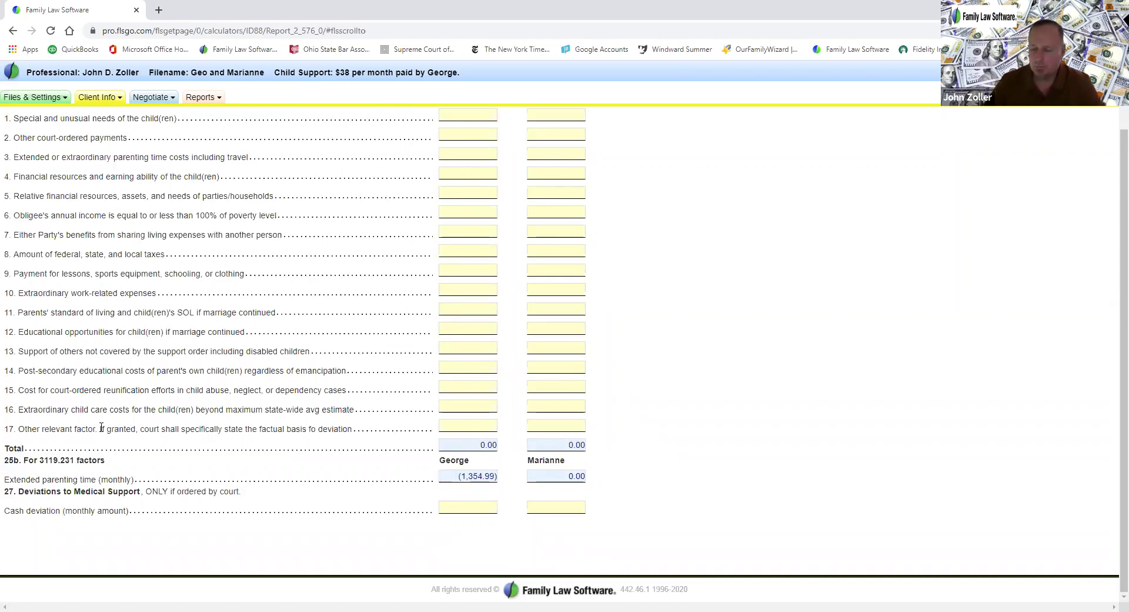
{"action": "scroll", "coordinate": [94, 536], "scroll_direction": "up", "scroll_amount": 2}
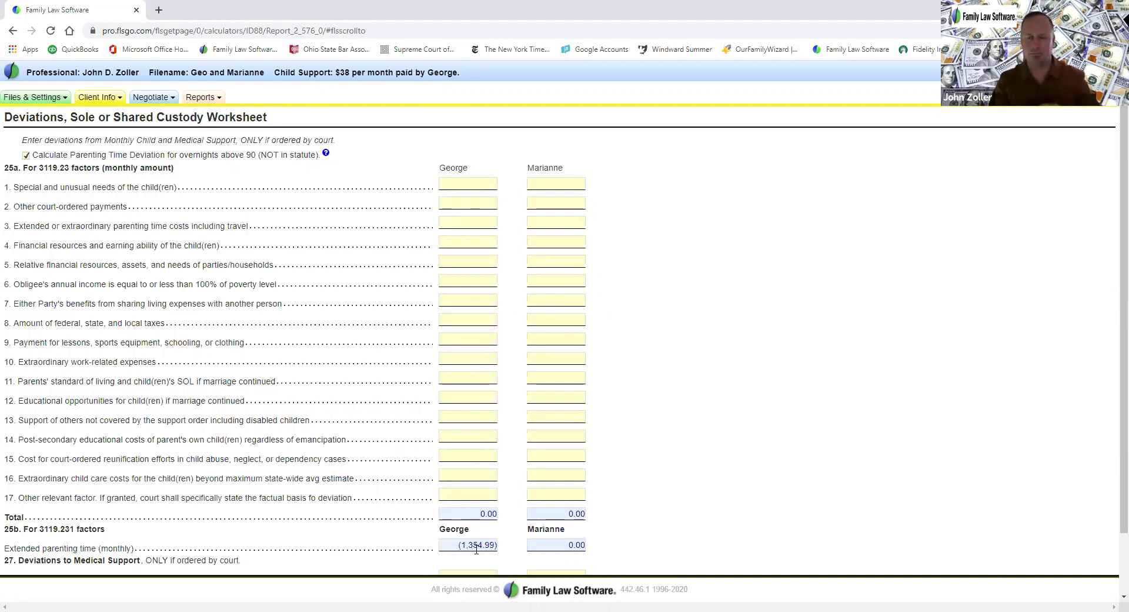
{"action": "left_click", "coordinate": [92, 100]}
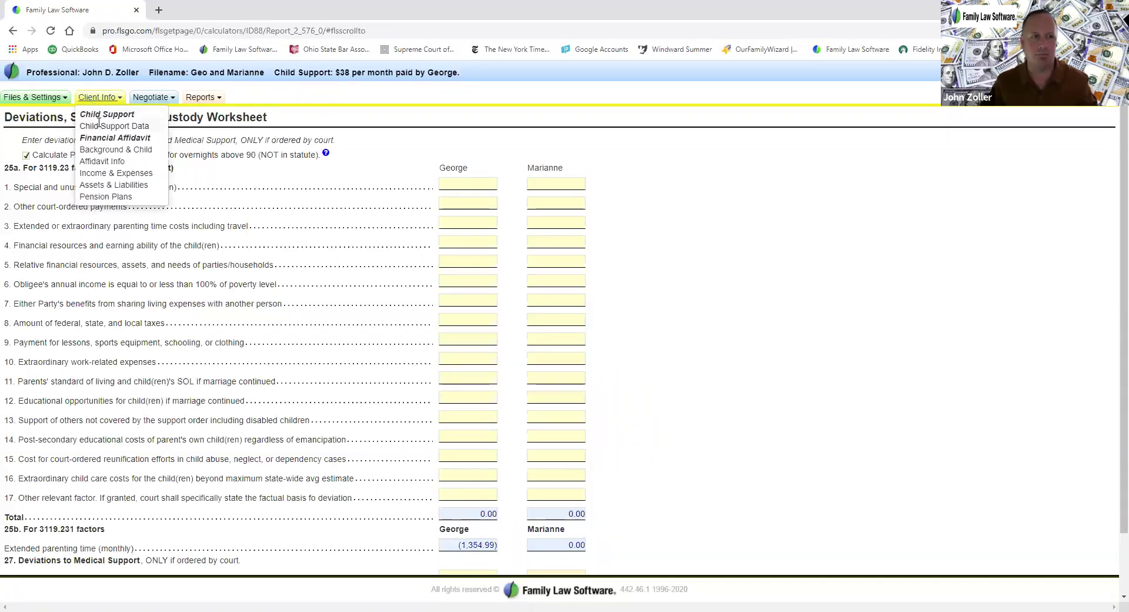
{"action": "left_click", "coordinate": [99, 121]}
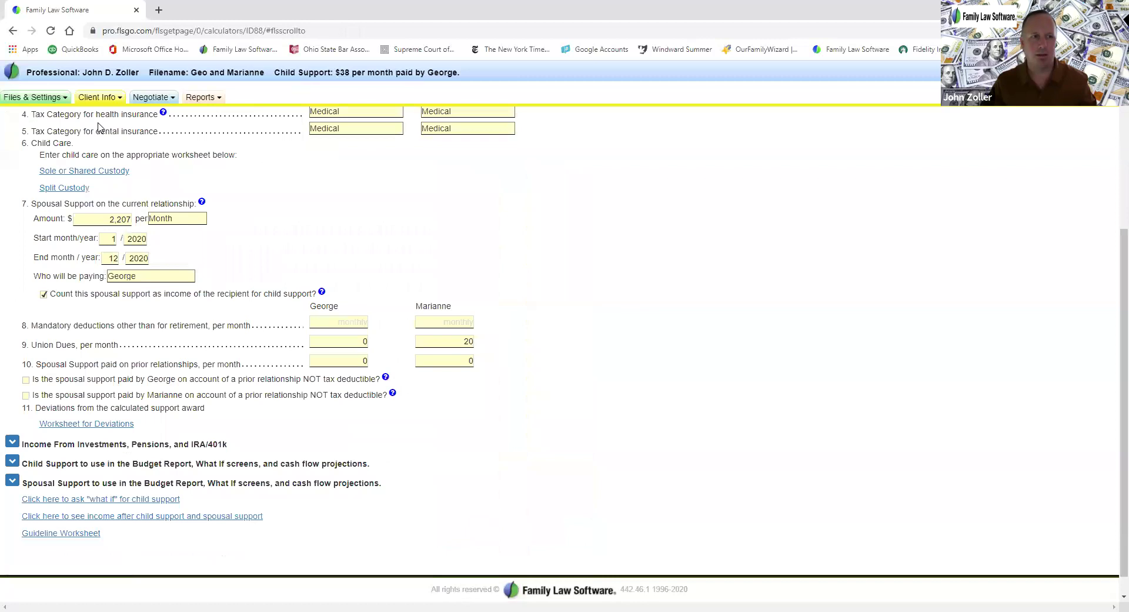
Reopen the deviations worksheet from Deductions and enter 500 for the paying parent's extraordinary work-related expenses
{"action": "scroll", "coordinate": [124, 204], "scroll_direction": "up", "scroll_amount": 2}
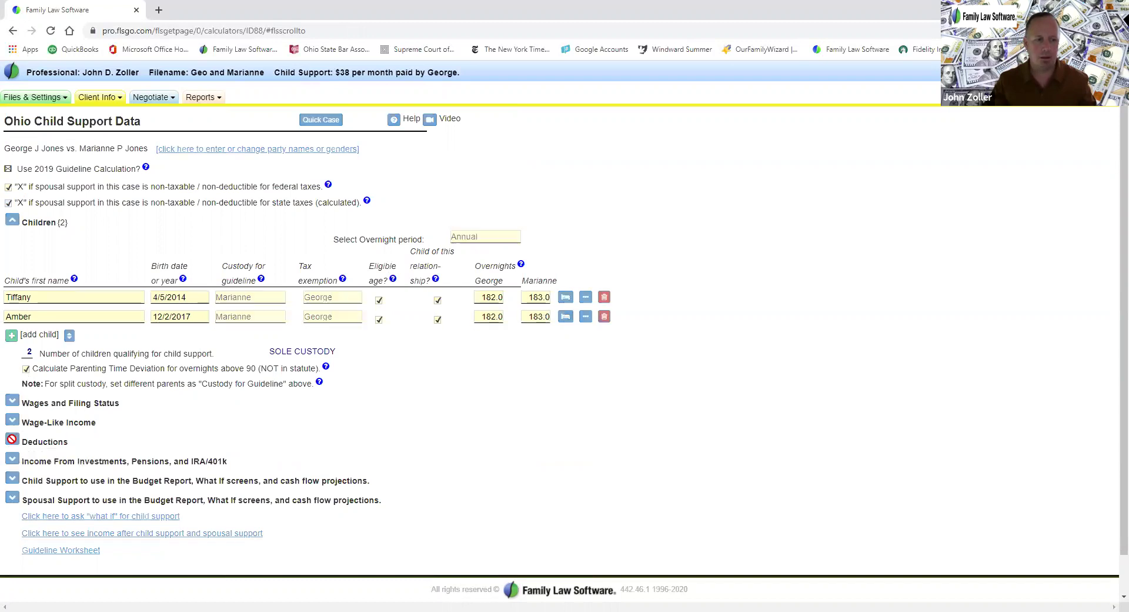
{"action": "left_click", "coordinate": [13, 443]}
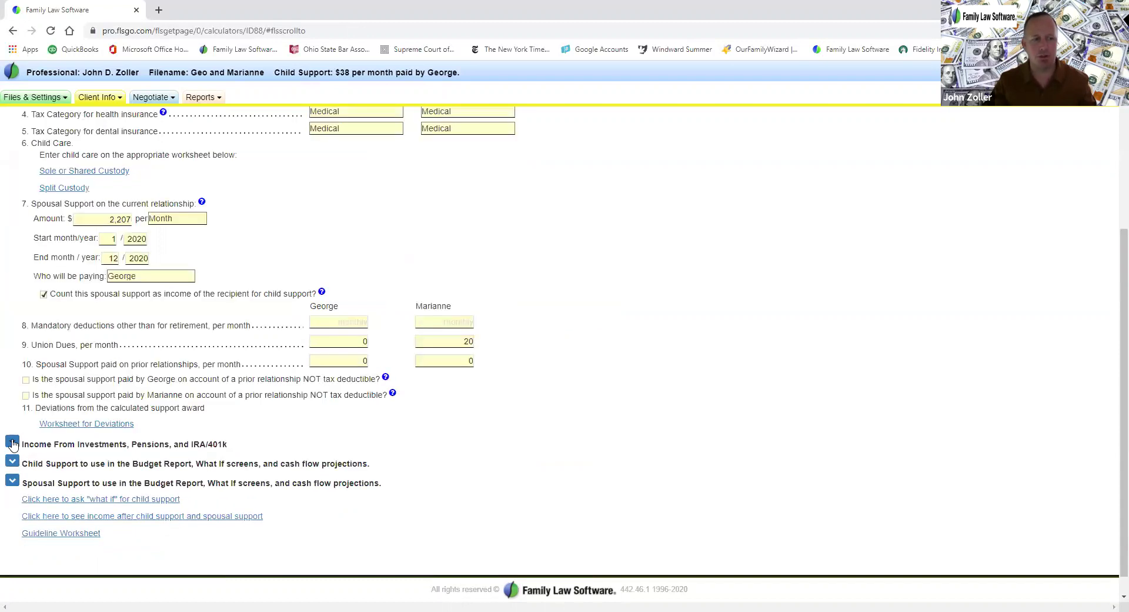
{"action": "left_click", "coordinate": [81, 424]}
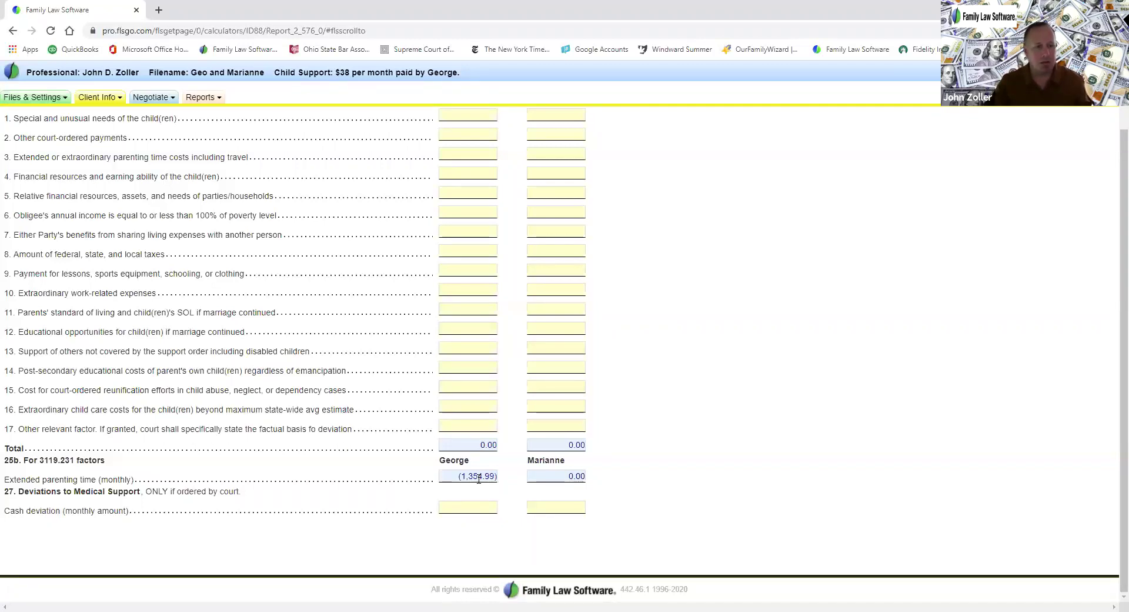
{"action": "scroll", "coordinate": [479, 479], "scroll_direction": "up", "scroll_amount": 2}
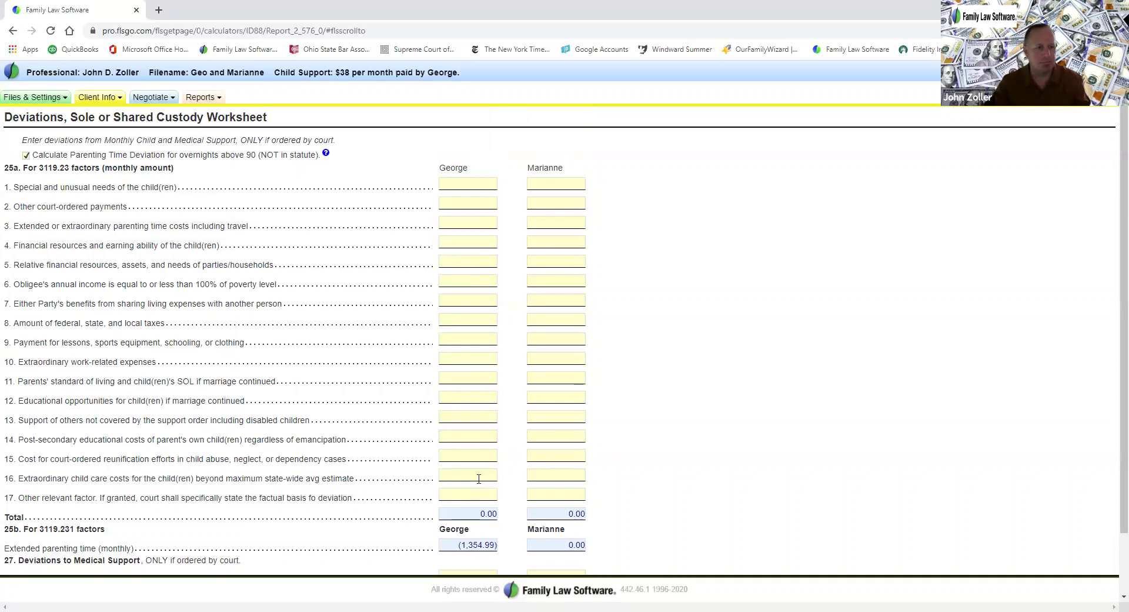
{"action": "left_click", "coordinate": [466, 359]}
{"action": "type", "text": "500"}
{"action": "key", "text": "Tab"}
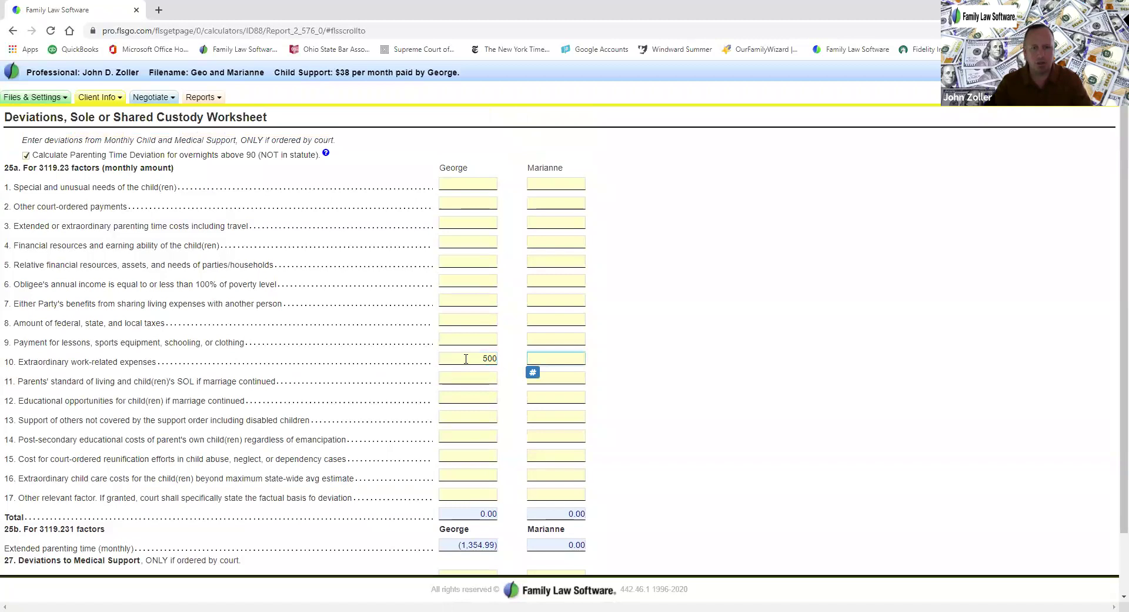
{"action": "key", "text": "Tab"}
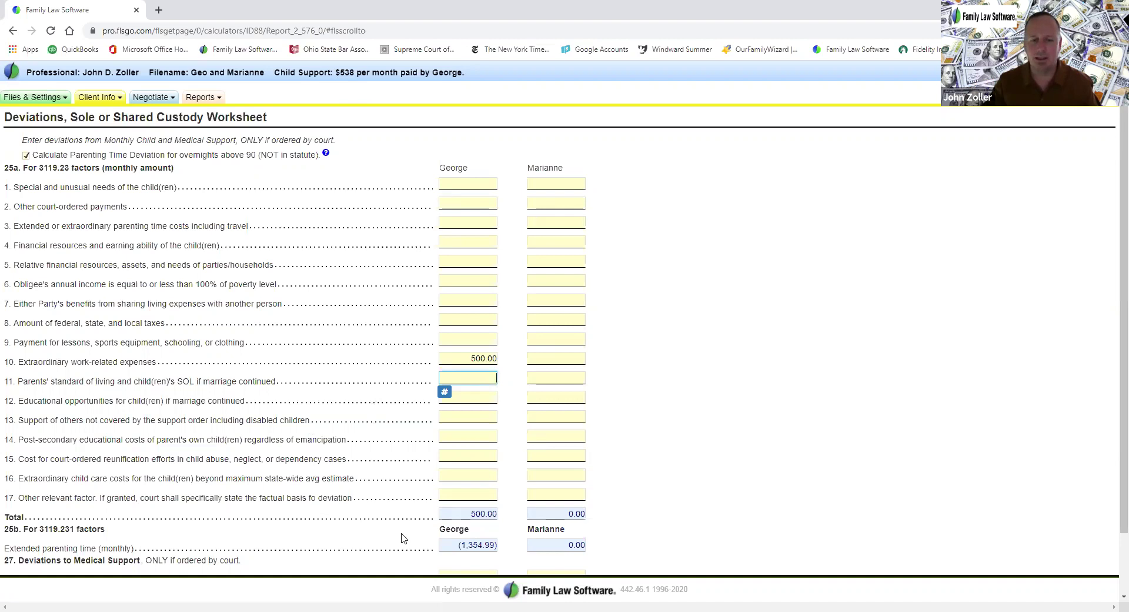
Review the deviation totals, extended parenting time and medical support deviation lines, and return to Child Support Data
{"action": "scroll", "coordinate": [423, 533], "scroll_direction": "down", "scroll_amount": 2}
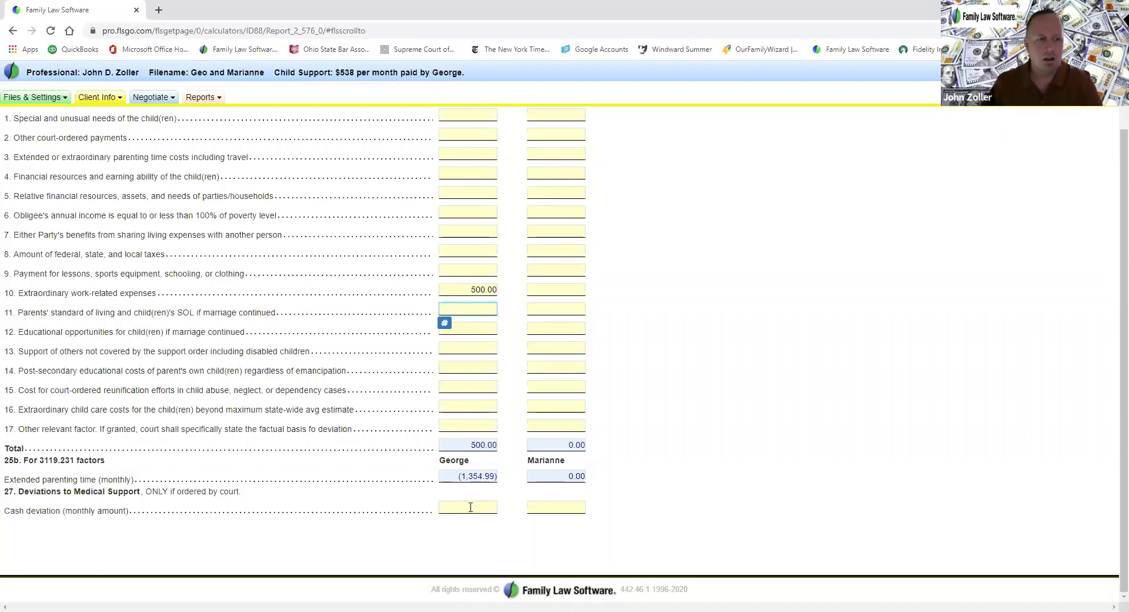
{"action": "left_click", "coordinate": [470, 289]}
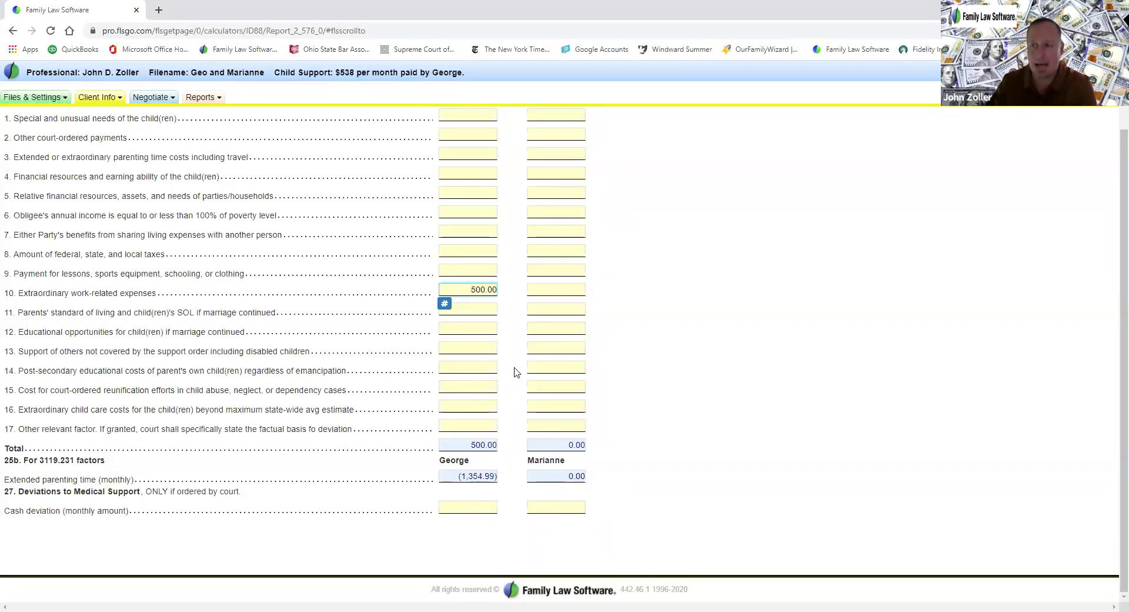
{"action": "scroll", "coordinate": [514, 372], "scroll_direction": "up", "scroll_amount": 1}
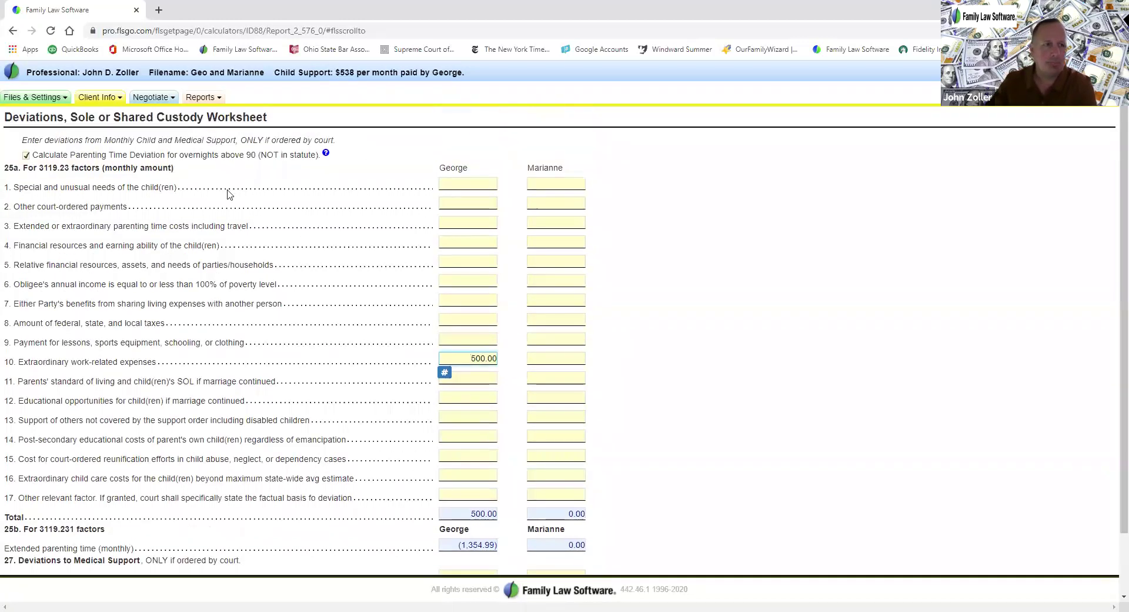
{"action": "left_click", "coordinate": [97, 99]}
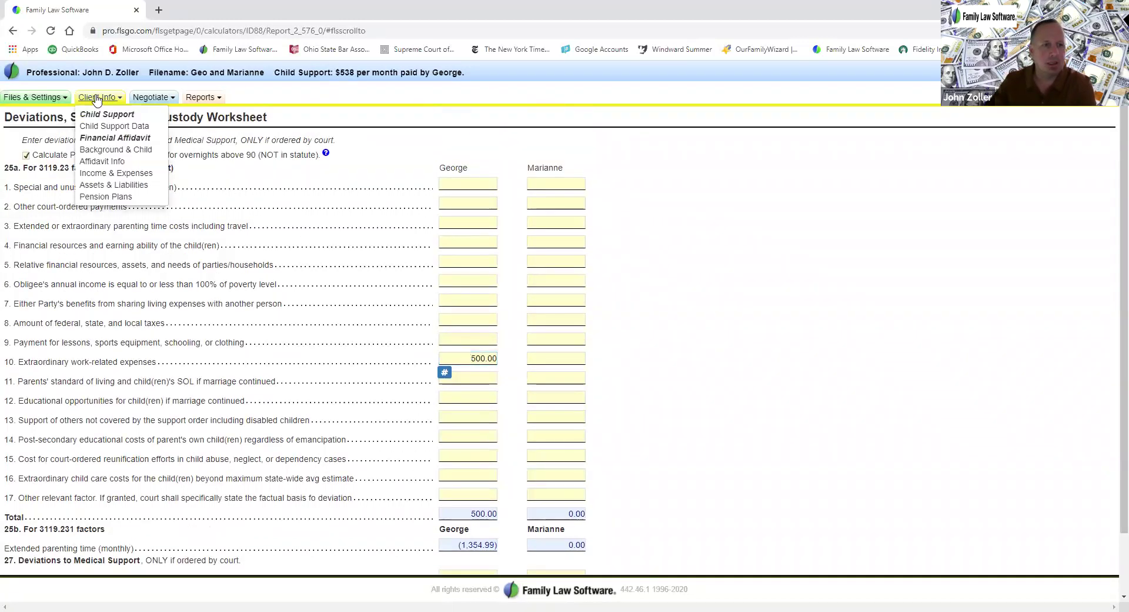
{"action": "left_click", "coordinate": [103, 125]}
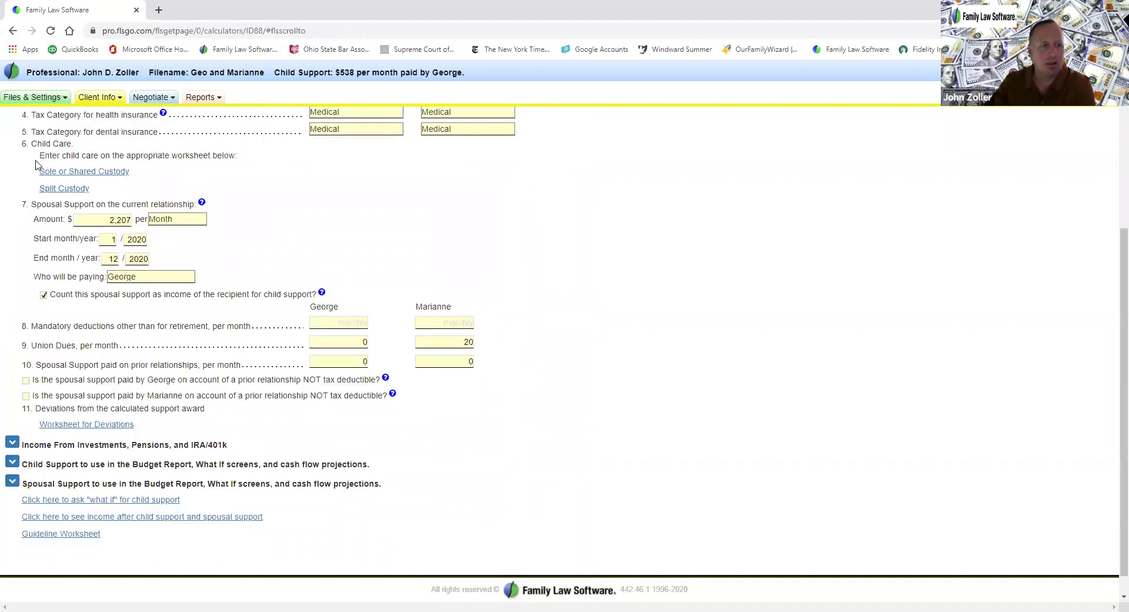
Collapse Deductions, expand the spousal support section for budgets and cash flow projections, and set its amount to 1 per month
{"action": "scroll", "coordinate": [71, 264], "scroll_direction": "up", "scroll_amount": 2}
{"action": "scroll", "coordinate": [102, 385], "scroll_direction": "down", "scroll_amount": 2}
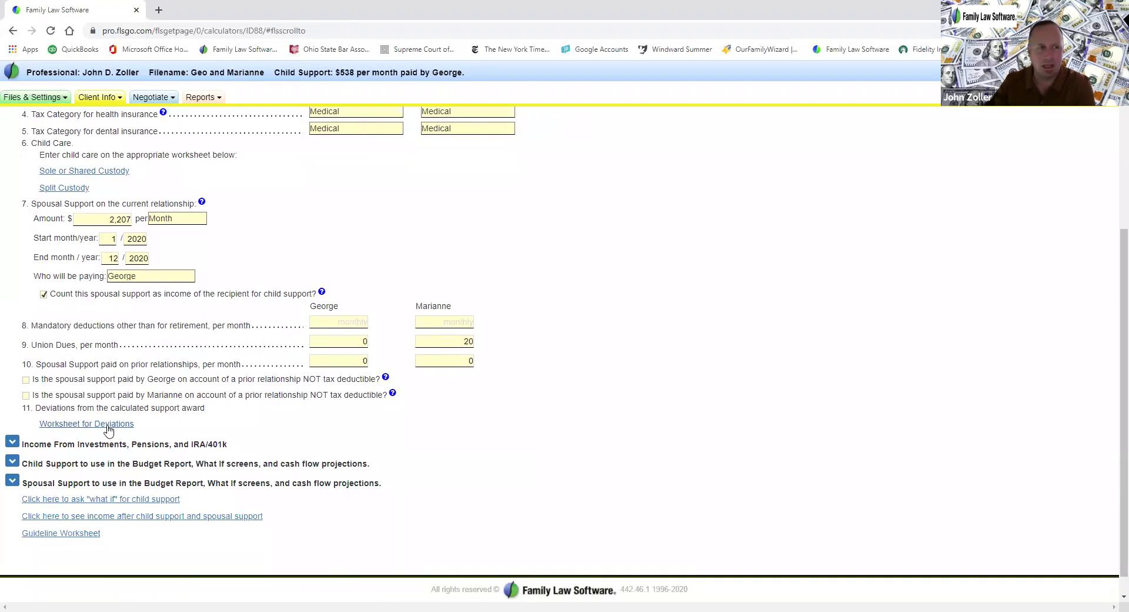
{"action": "scroll", "coordinate": [108, 432], "scroll_direction": "up", "scroll_amount": 3}
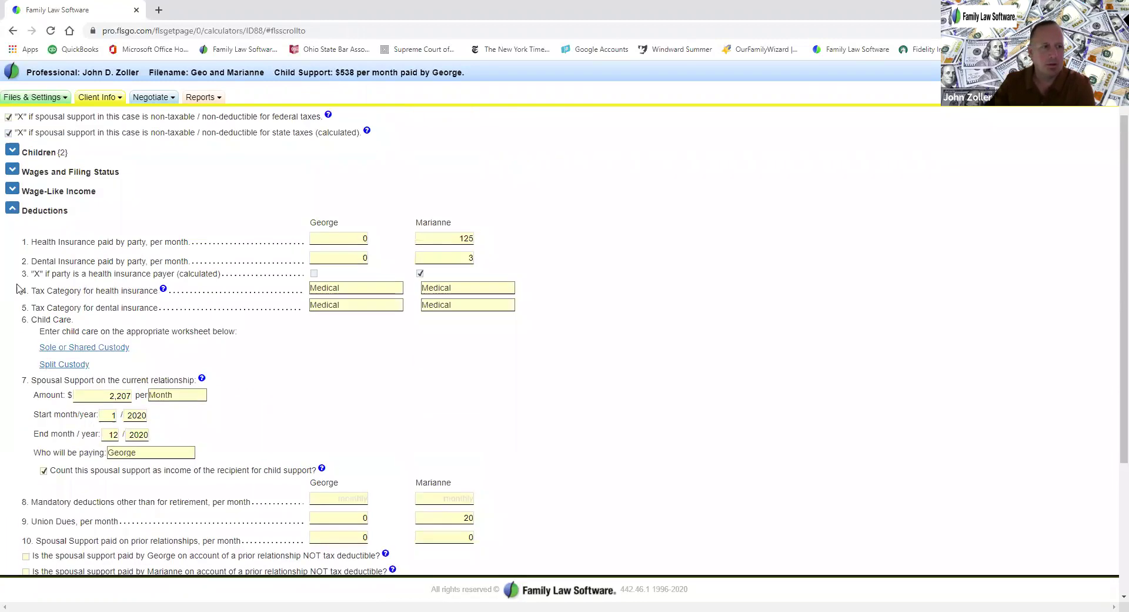
{"action": "left_click", "coordinate": [12, 209]}
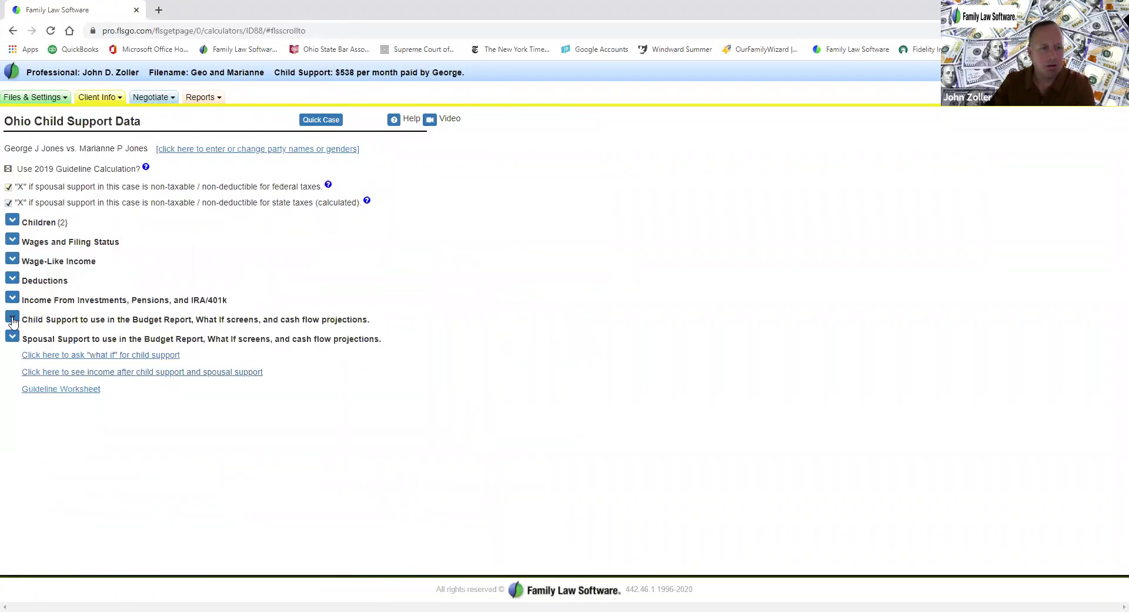
{"action": "left_click", "coordinate": [12, 338]}
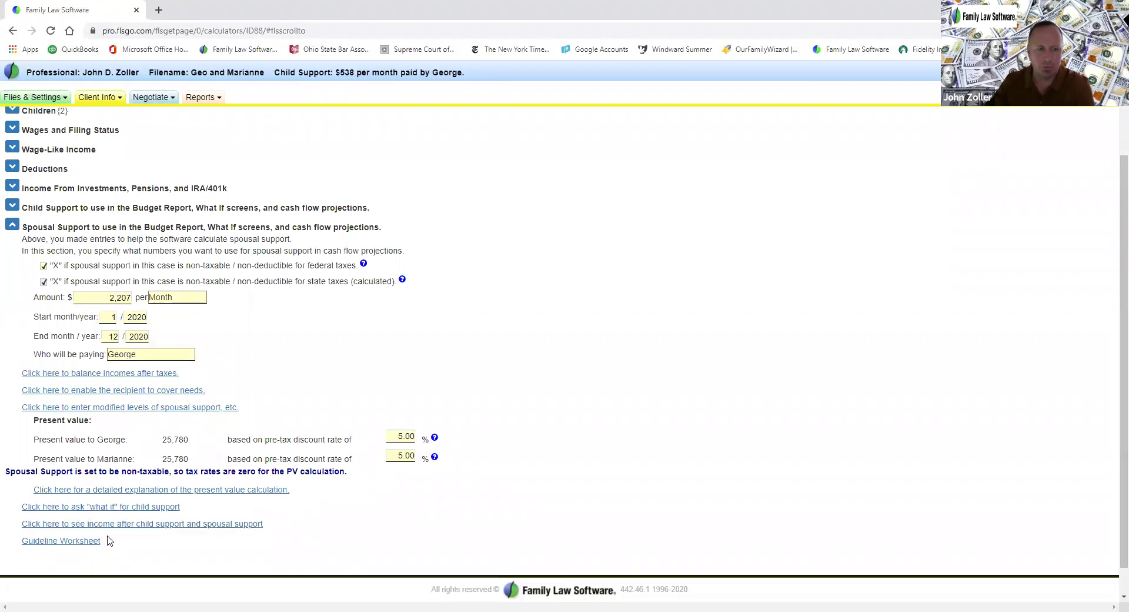
{"action": "left_click", "coordinate": [110, 297]}
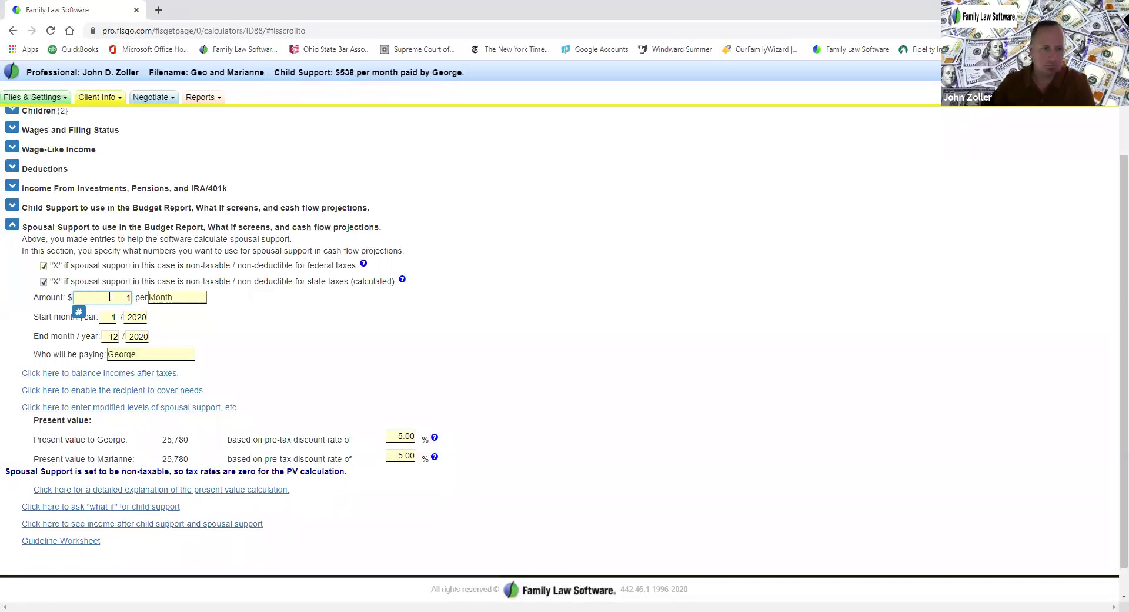
{"action": "key", "text": "Tab"}
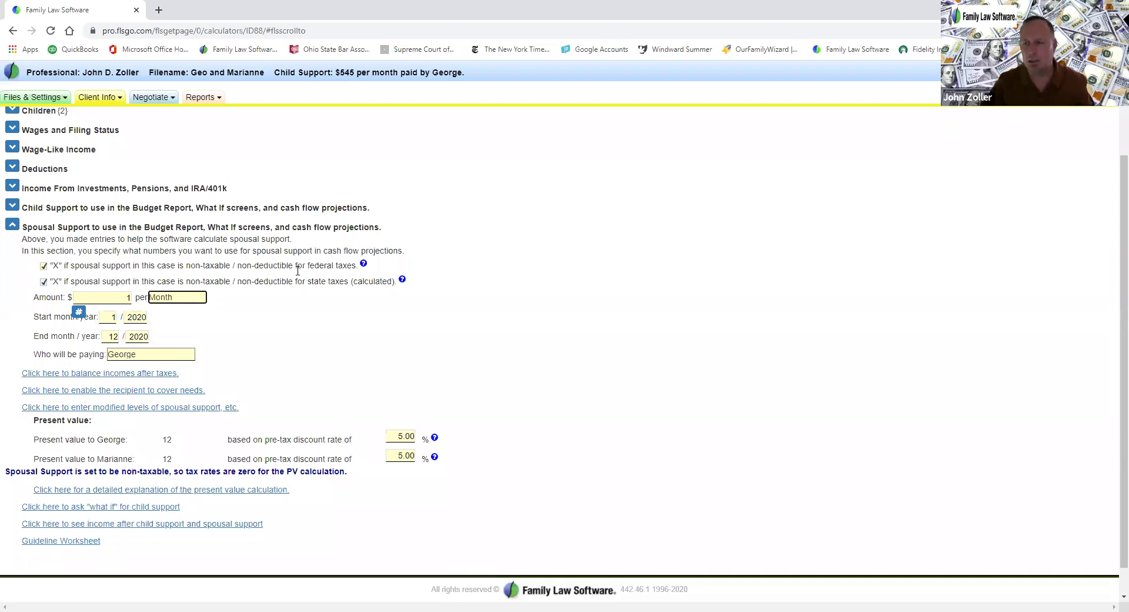
Open the tool for balancing incomes after taxes and add a third column giving the support recipient 40.00 percent of income
{"action": "left_click", "coordinate": [84, 380]}
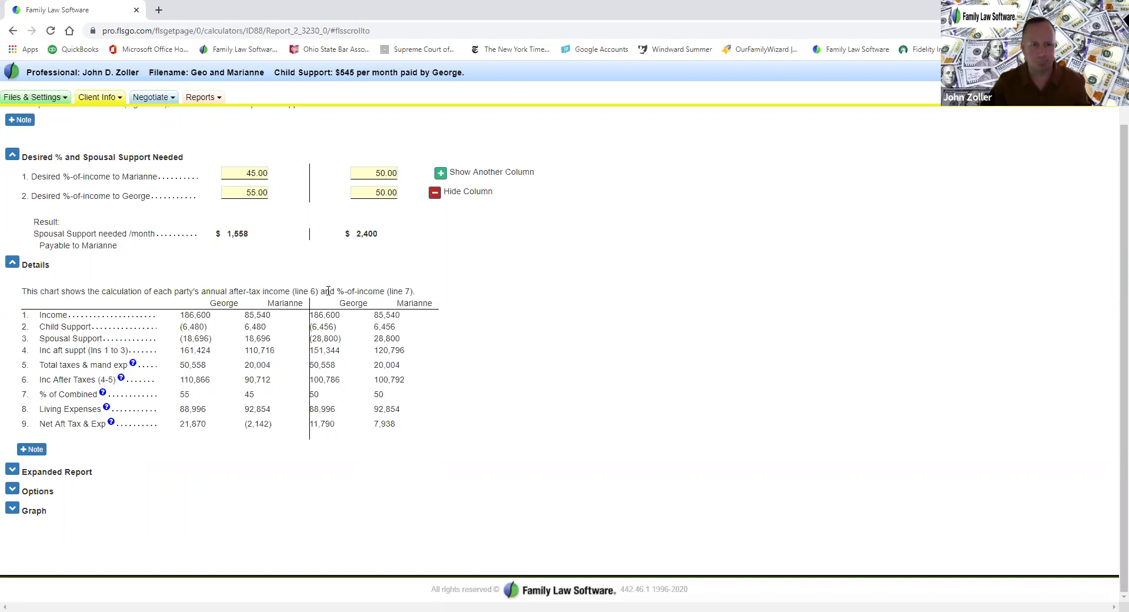
{"action": "scroll", "coordinate": [328, 290], "scroll_direction": "up", "scroll_amount": 1}
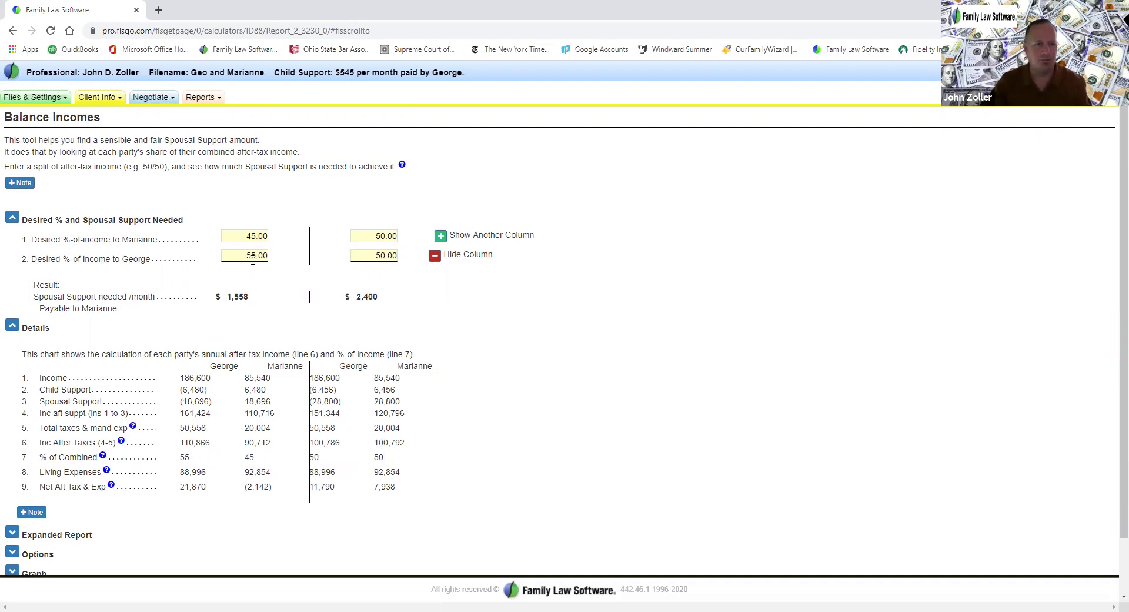
{"action": "left_click", "coordinate": [441, 241]}
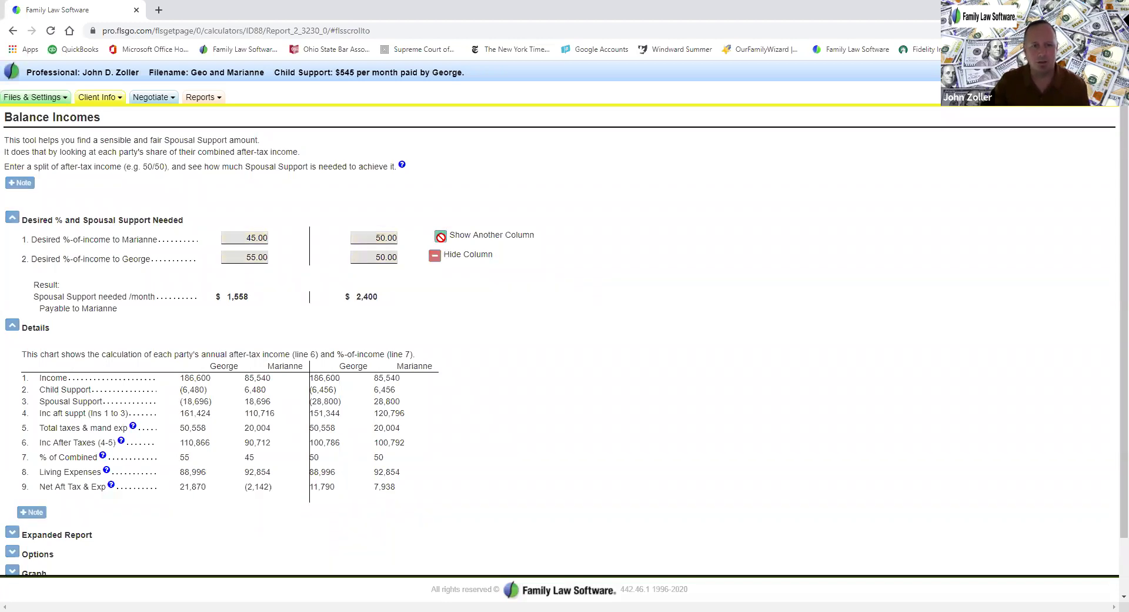
{"action": "left_click", "coordinate": [506, 222]}
{"action": "type", "text": "40.00"}
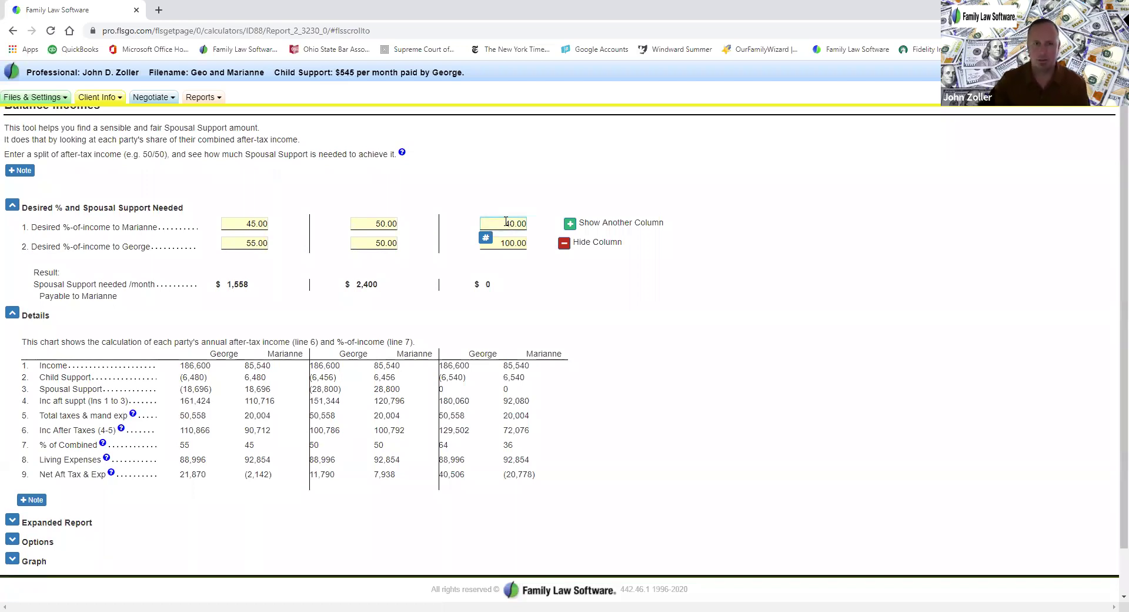
{"action": "key", "text": "Tab"}
{"action": "key", "text": "Tab"}
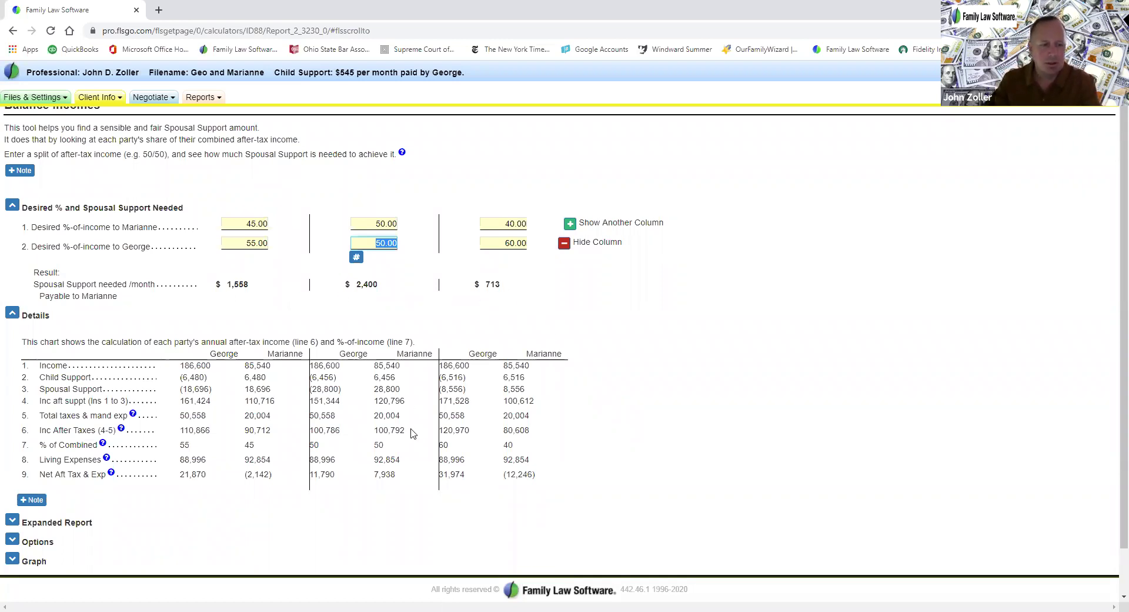
Expand the Expanded Report under Balance Incomes and examine its income, allowed deductions, tax impact and support percentage lines
{"action": "scroll", "coordinate": [414, 434], "scroll_direction": "down", "scroll_amount": 1}
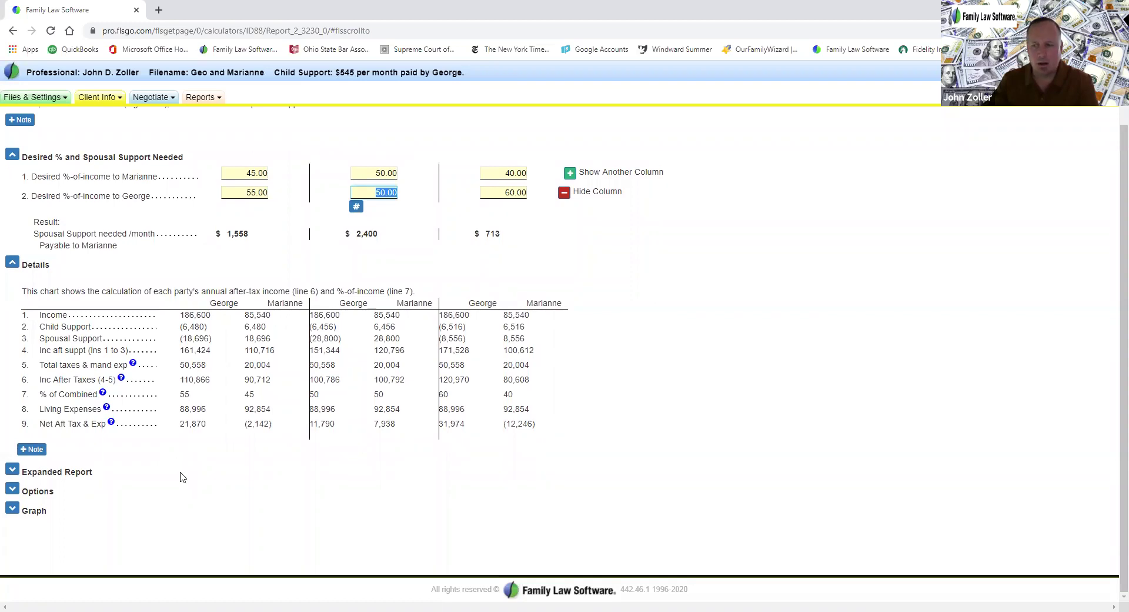
{"action": "left_click", "coordinate": [13, 474]}
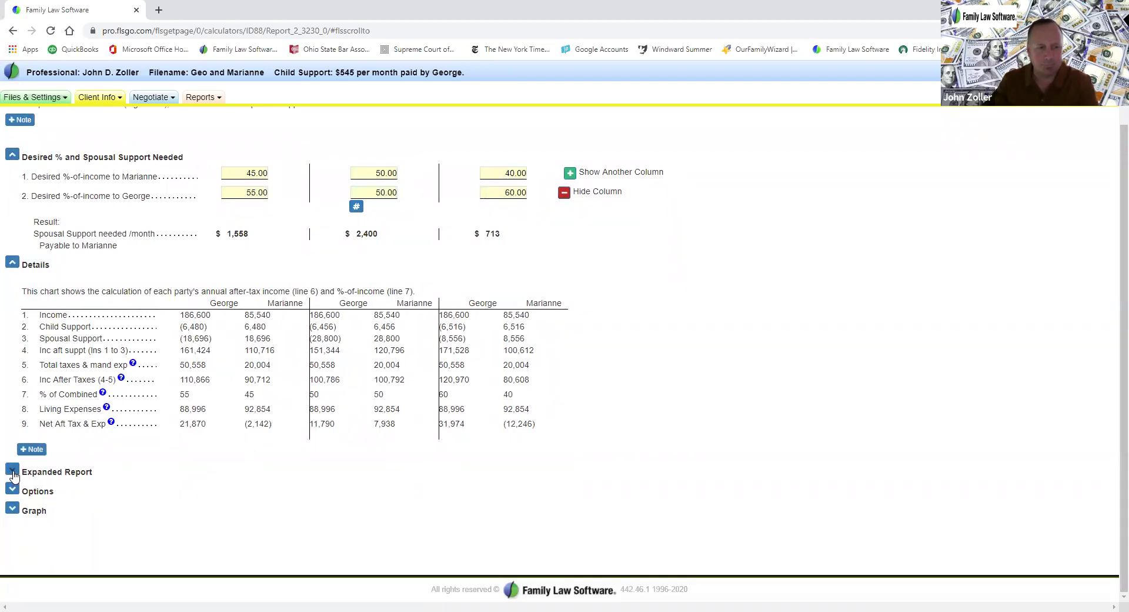
{"action": "left_click", "coordinate": [13, 474]}
{"action": "scroll", "coordinate": [657, 423], "scroll_direction": "down", "scroll_amount": 2}
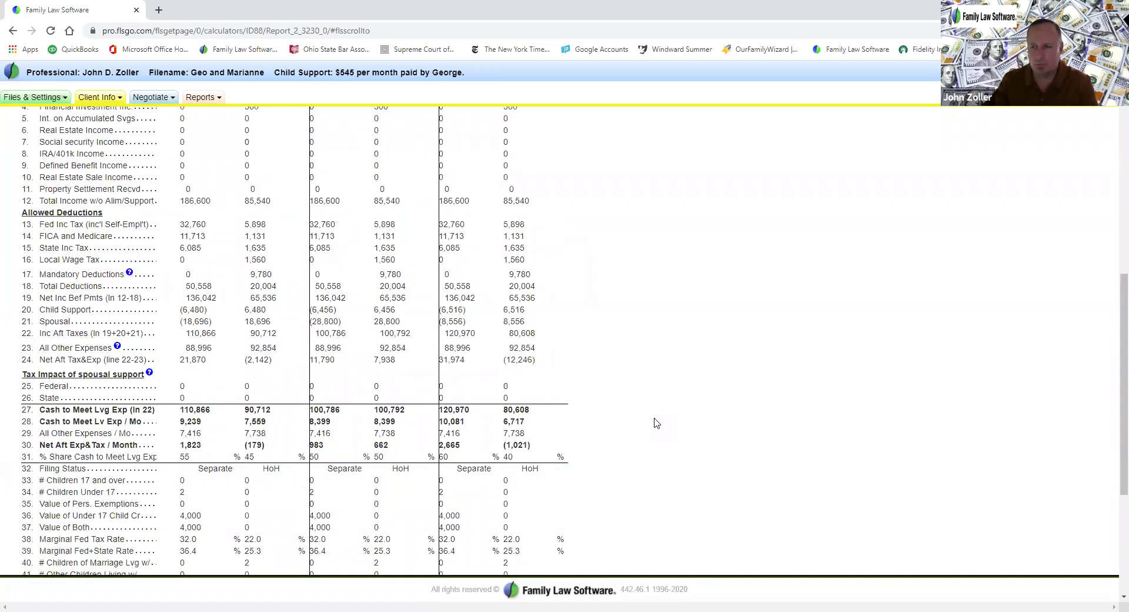
{"action": "scroll", "coordinate": [657, 423], "scroll_direction": "down", "scroll_amount": 4}
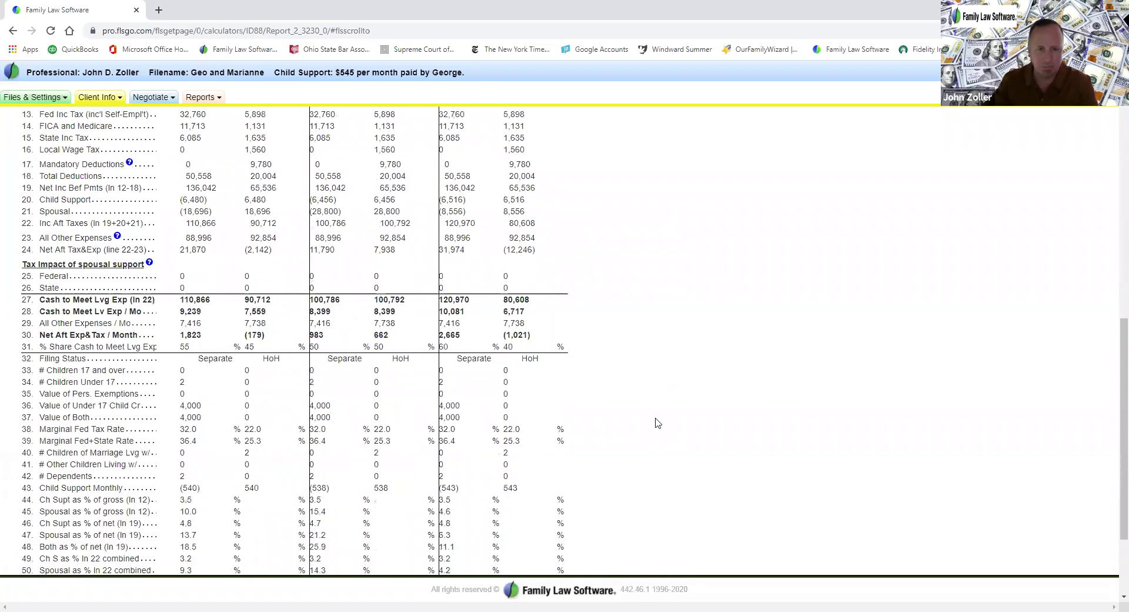
{"action": "scroll", "coordinate": [657, 423], "scroll_direction": "up", "scroll_amount": 8}
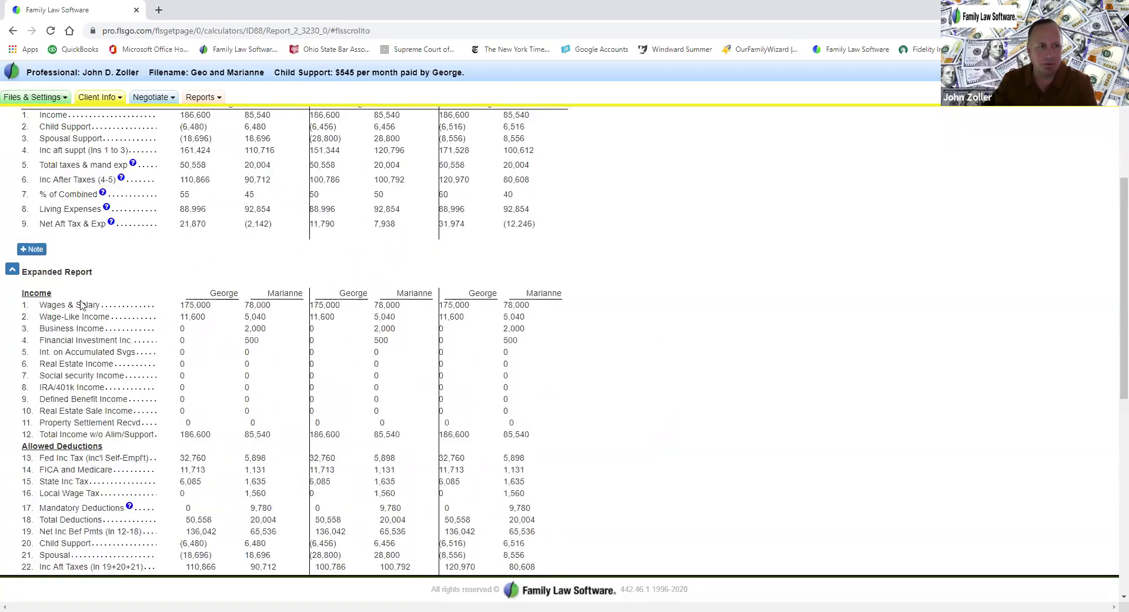
Collapse the Expanded Report, expand Options under Balance Incomes, and mark the third column as spousal only with no child support
{"action": "left_click", "coordinate": [11, 270]}
{"action": "left_click", "coordinate": [11, 274]}
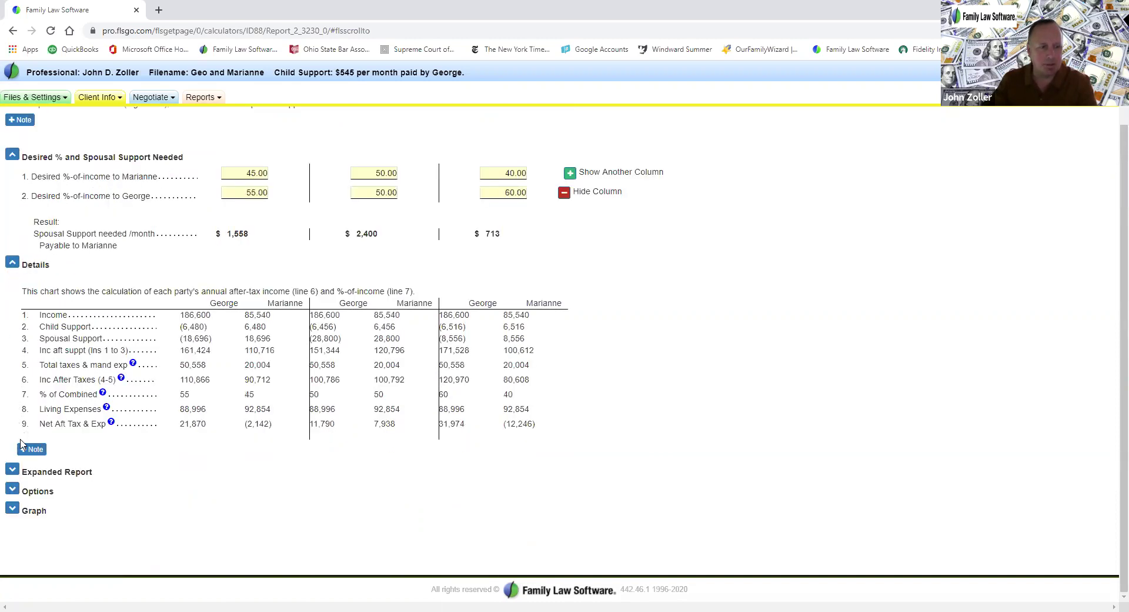
{"action": "left_click", "coordinate": [13, 489]}
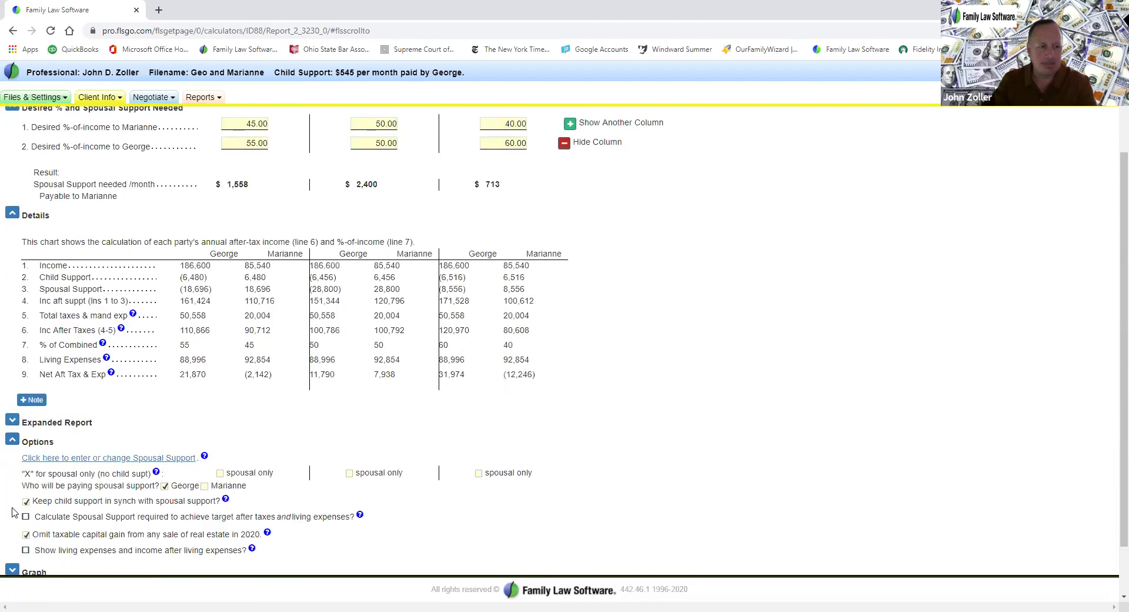
{"action": "scroll", "coordinate": [83, 500], "scroll_direction": "down", "scroll_amount": 1}
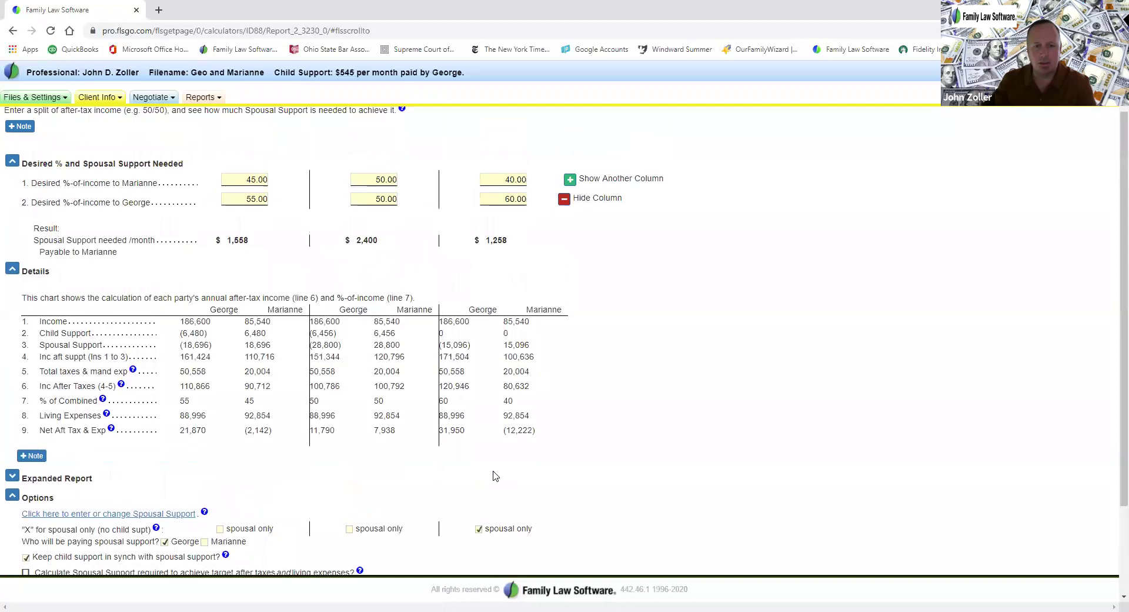
{"action": "scroll", "coordinate": [494, 476], "scroll_direction": "down", "scroll_amount": 2}
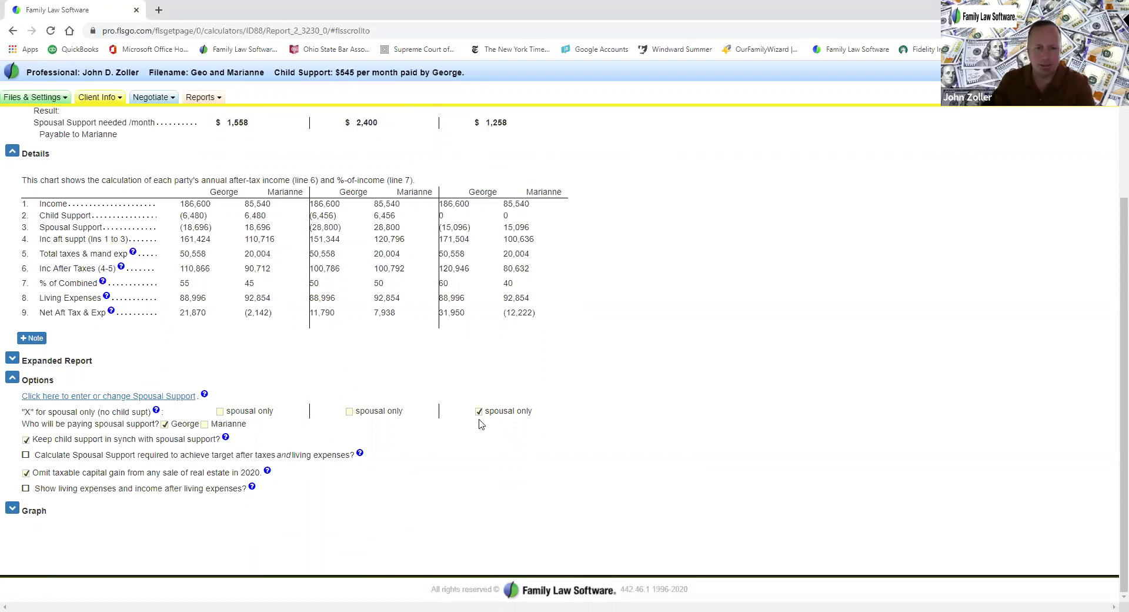
Expand the graph of gross incomes and incomes after support and taxes, examine it, and return to Ohio Child Support Data
{"action": "left_click", "coordinate": [13, 509]}
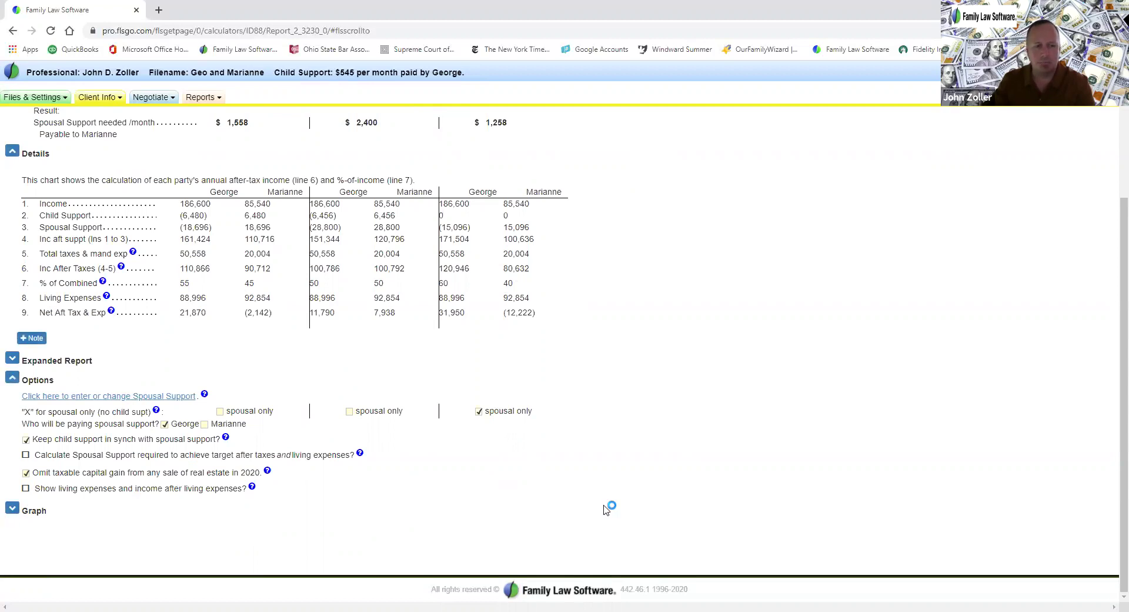
{"action": "scroll", "coordinate": [605, 510], "scroll_direction": "down", "scroll_amount": 5}
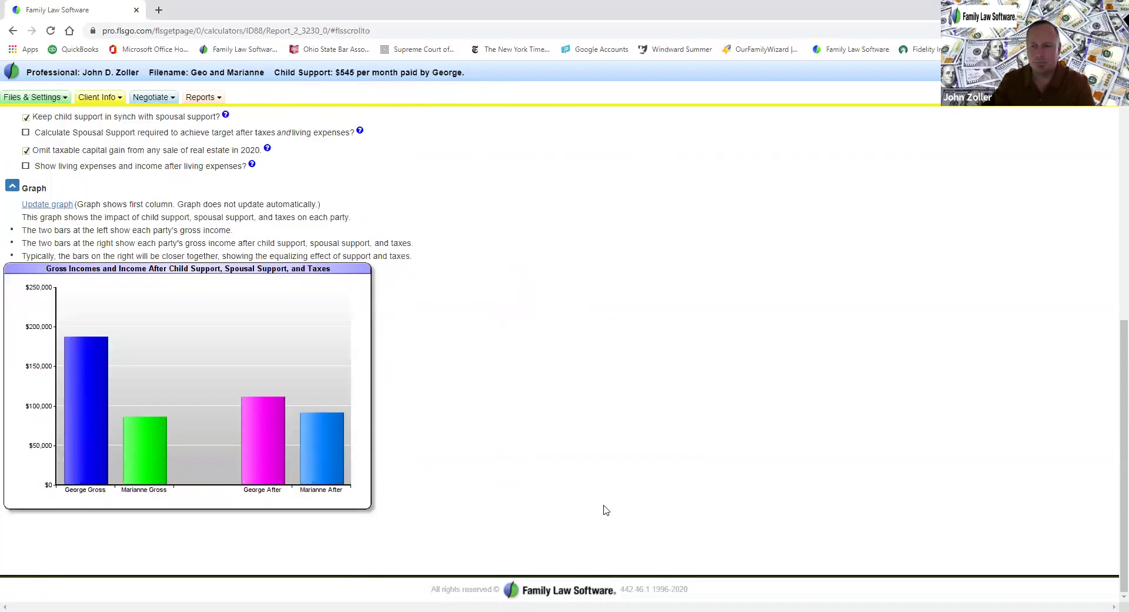
{"action": "scroll", "coordinate": [605, 510], "scroll_direction": "up", "scroll_amount": 8}
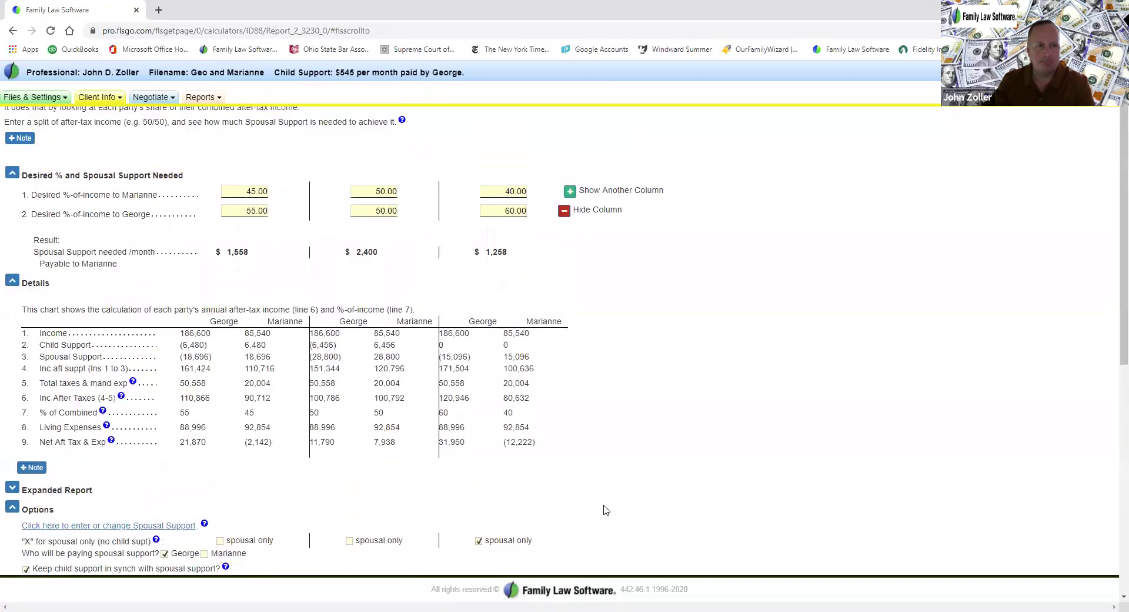
{"action": "left_click", "coordinate": [12, 31]}
{"action": "left_click", "coordinate": [13, 31]}
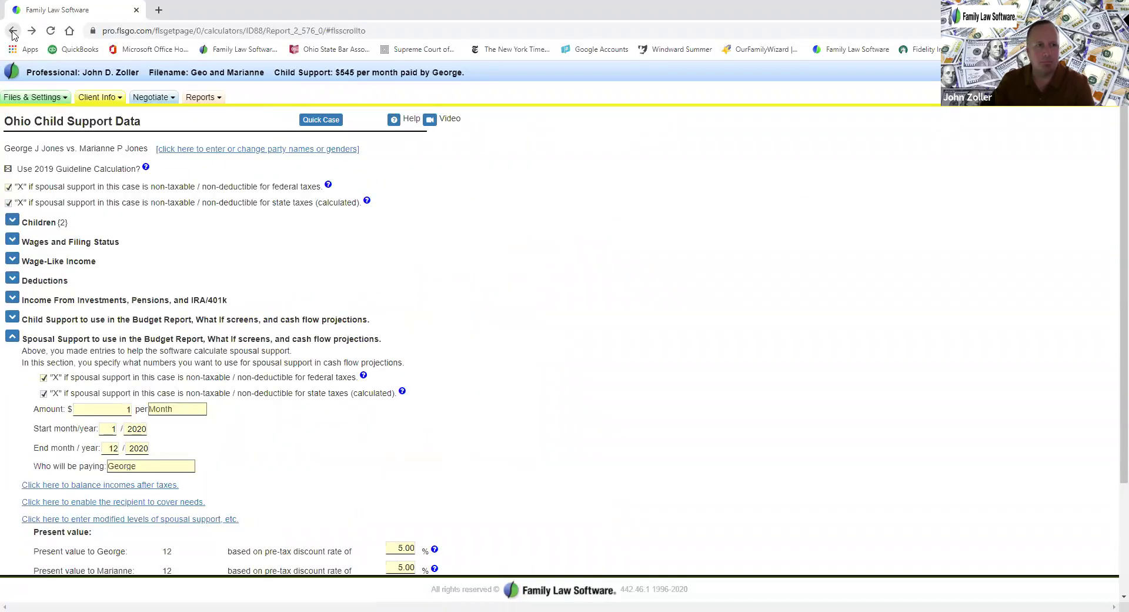
{"action": "left_click", "coordinate": [13, 31]}
{"action": "left_click", "coordinate": [33, 31]}
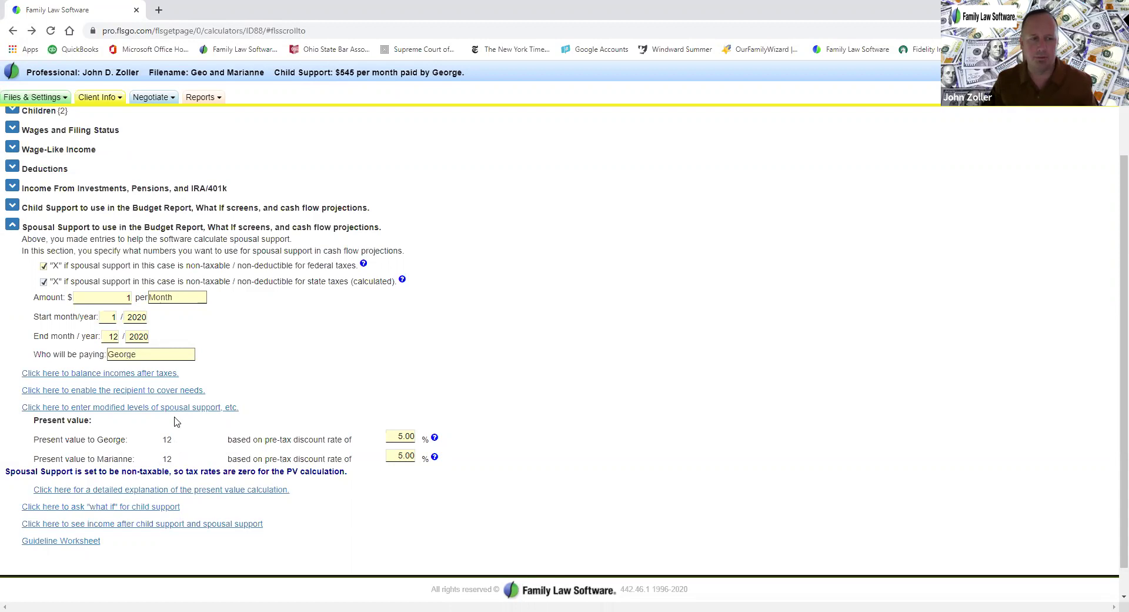
Set the spousal support amount to 5,000 per month and its end year to 2025
{"action": "left_click", "coordinate": [126, 298]}
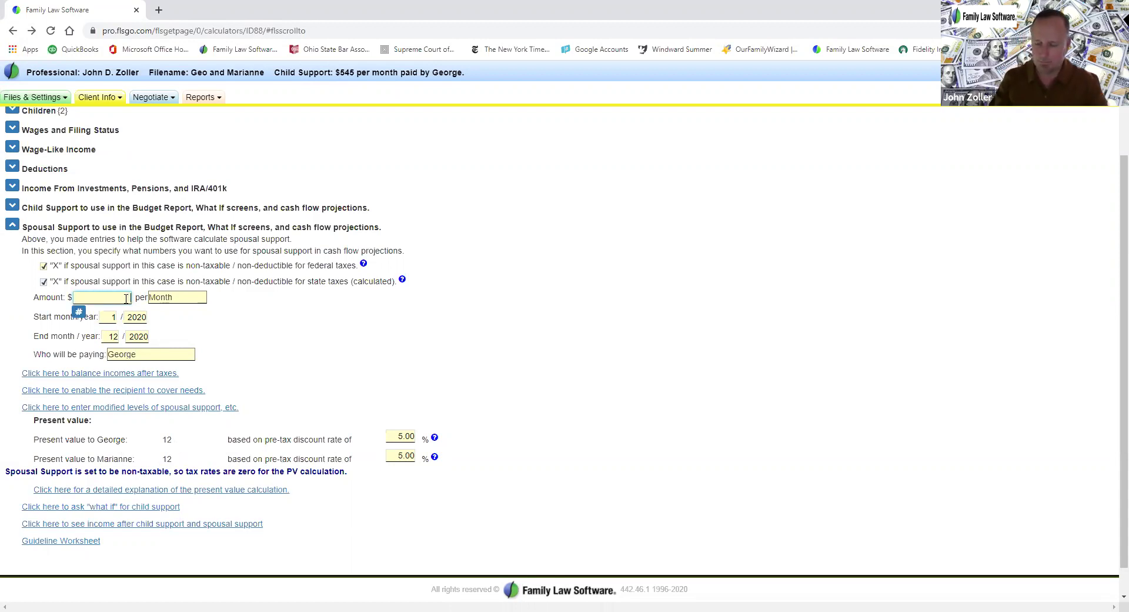
{"action": "type", "text": "5000"}
{"action": "key", "text": "Tab"}
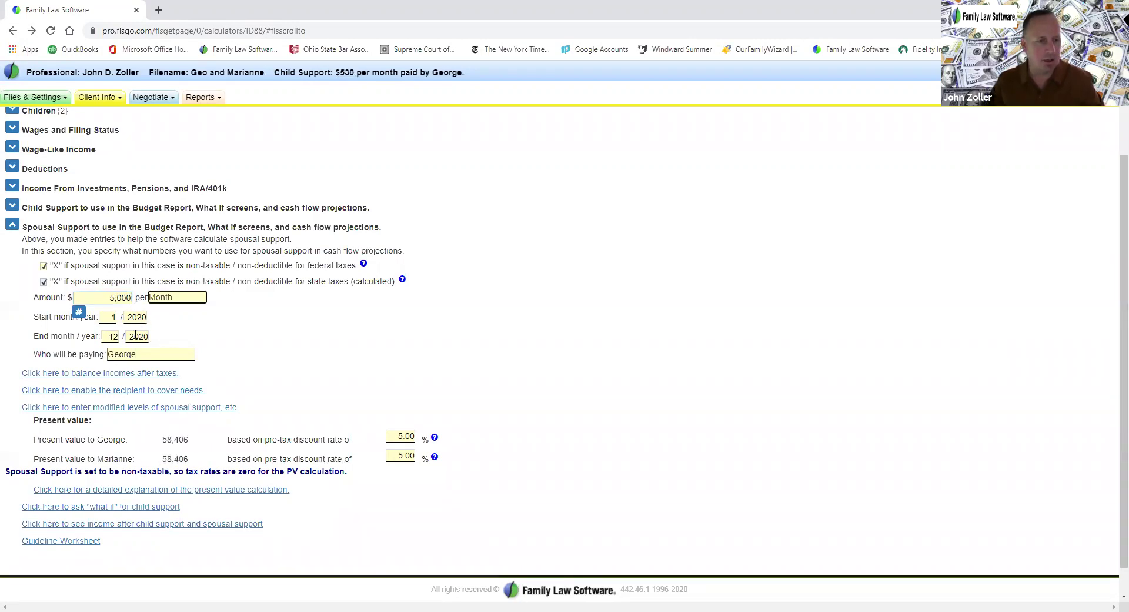
{"action": "left_click", "coordinate": [148, 336]}
{"action": "key", "text": "BackSpace"}
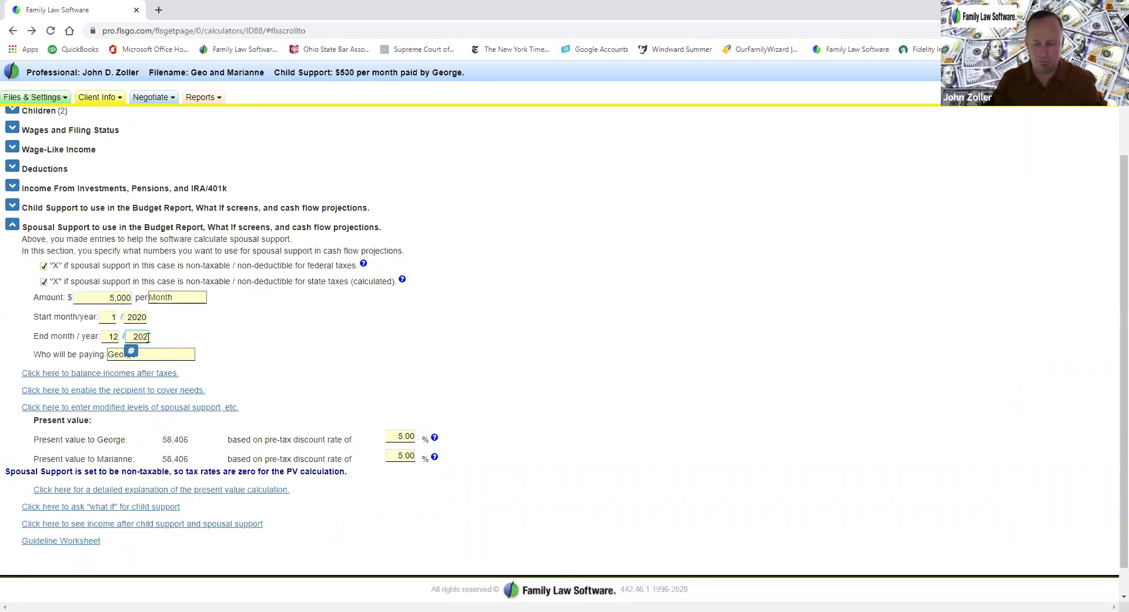
{"action": "type", "text": "5"}
{"action": "key", "text": "Tab"}
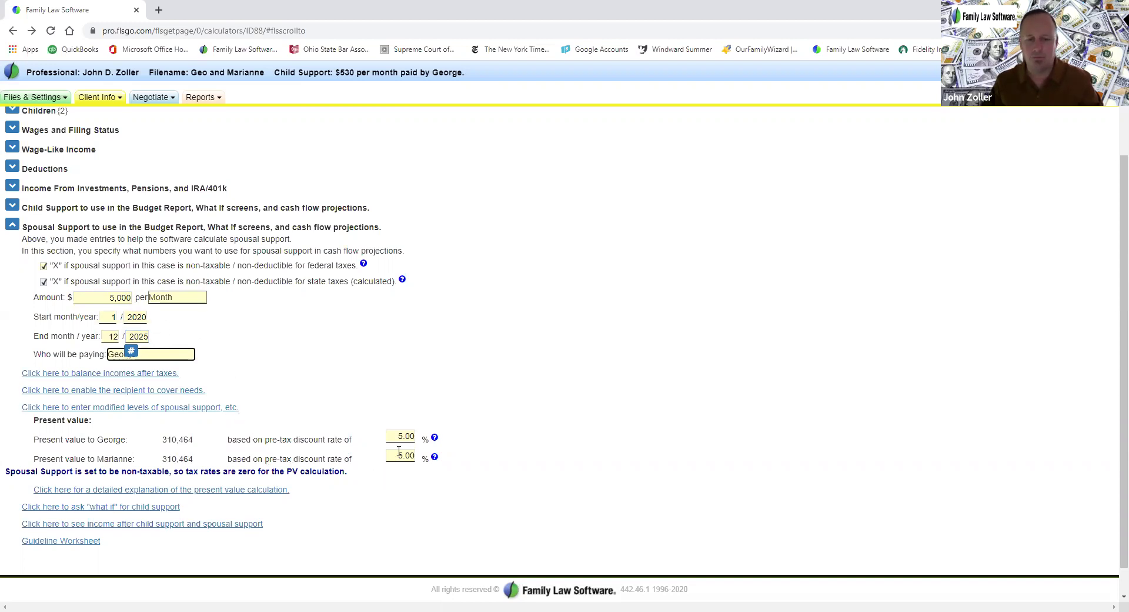
Read the help on the pre-tax discount rate, close it, and reload the Child Support Data page
{"action": "left_click", "coordinate": [435, 438]}
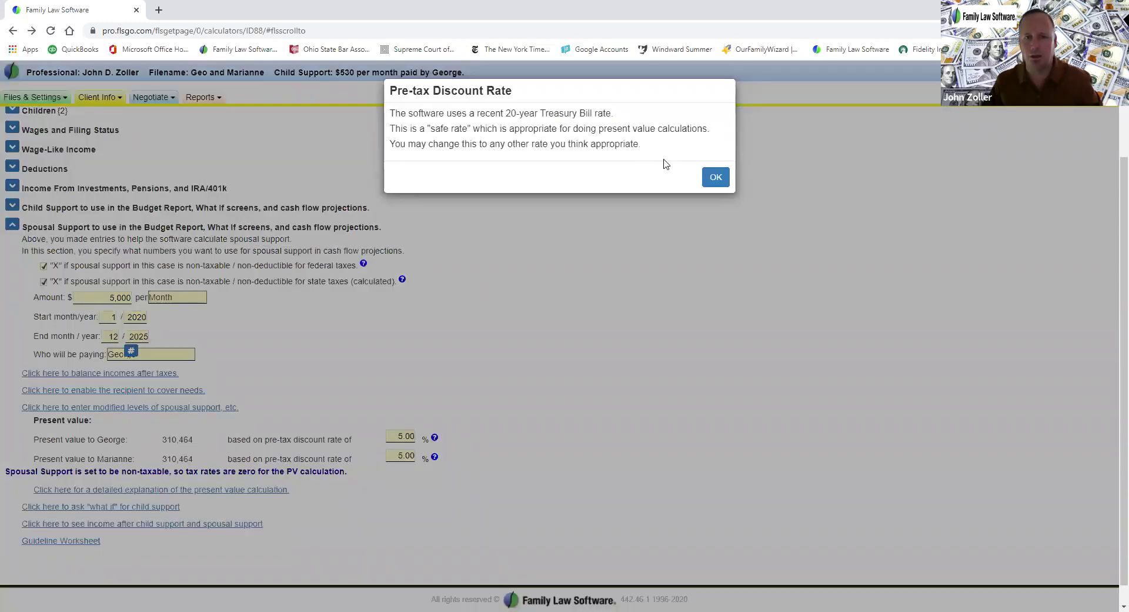
{"action": "left_click", "coordinate": [716, 178]}
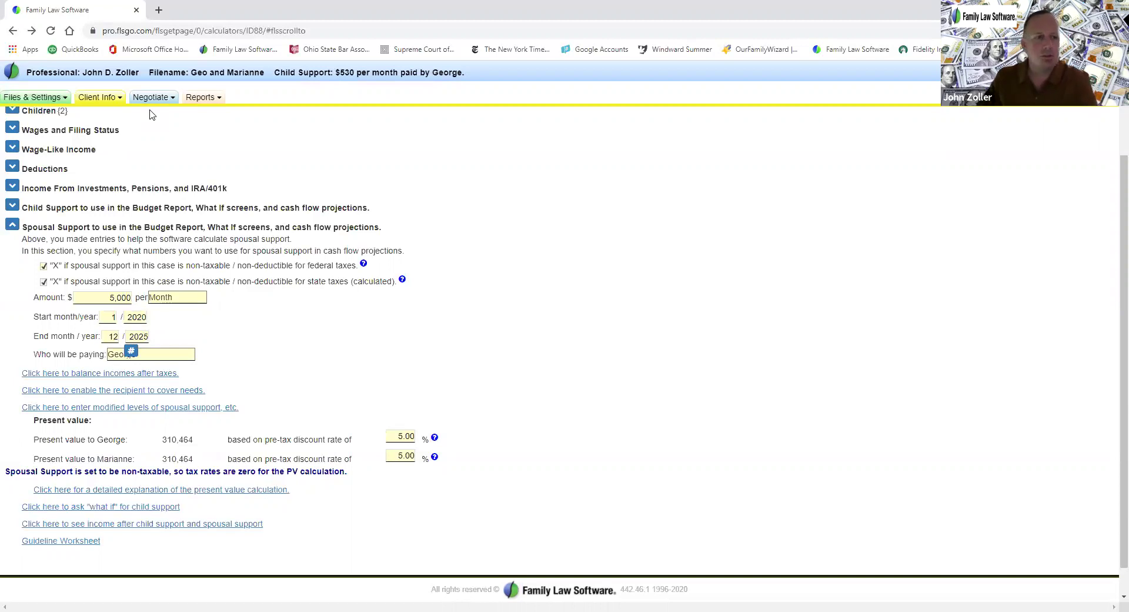
{"action": "left_click", "coordinate": [99, 98]}
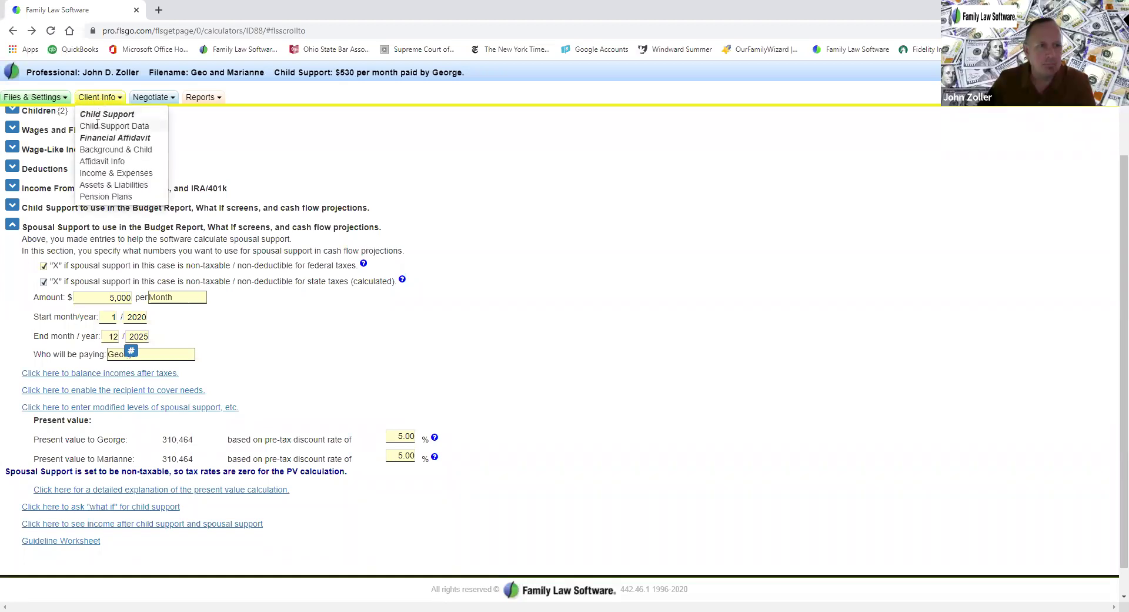
{"action": "left_click", "coordinate": [98, 125]}
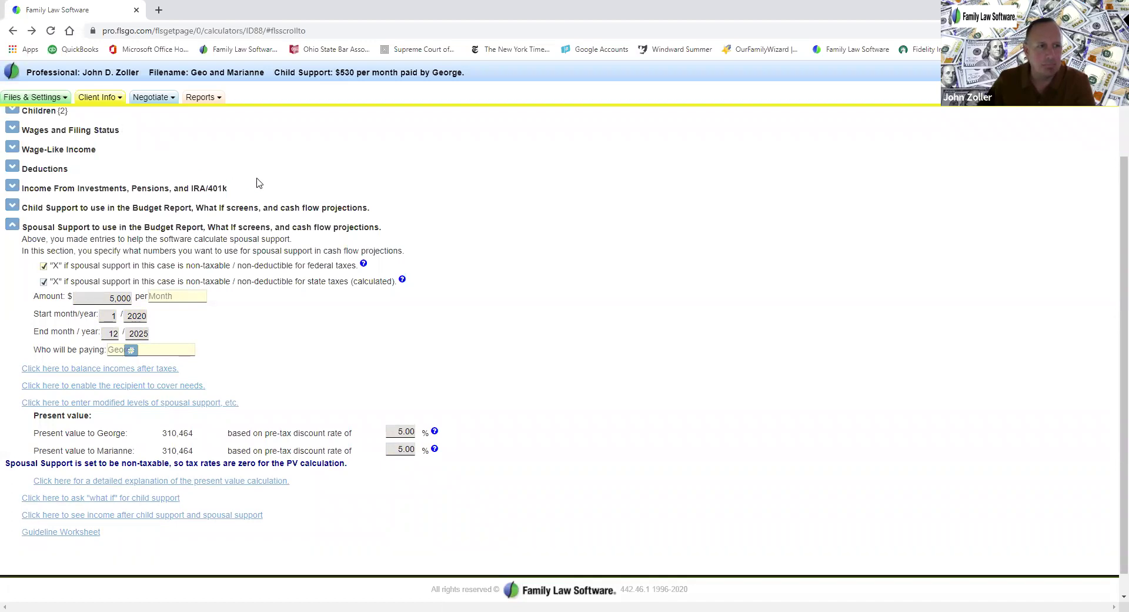
{"action": "left_click", "coordinate": [51, 31]}
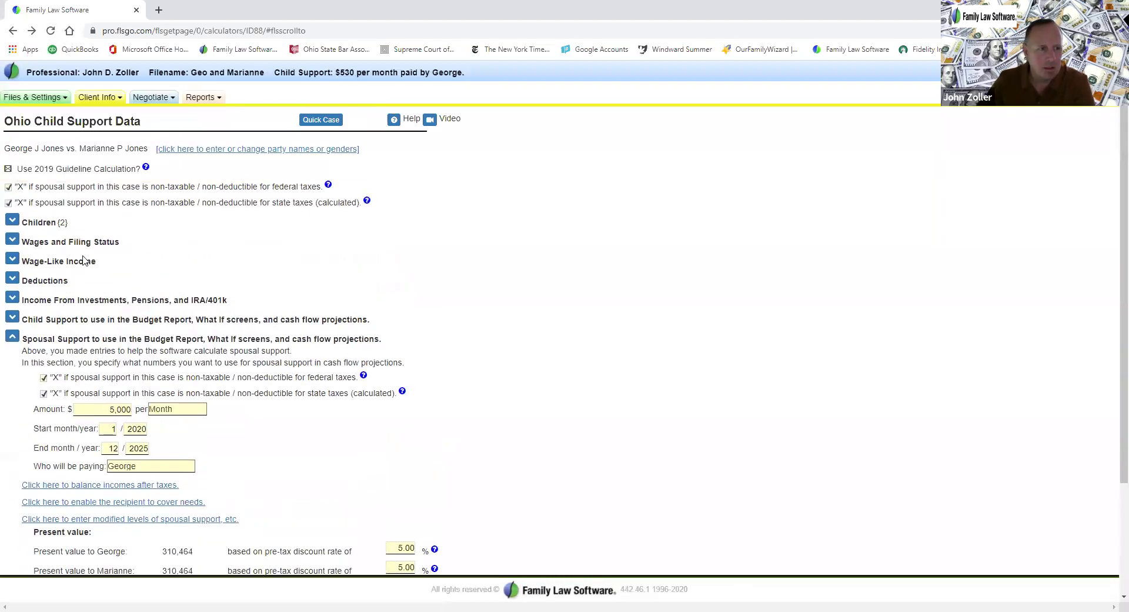
Expand Wages and Filing Status and delete the support payer's wage entry with its employer details
{"action": "left_click", "coordinate": [12, 239]}
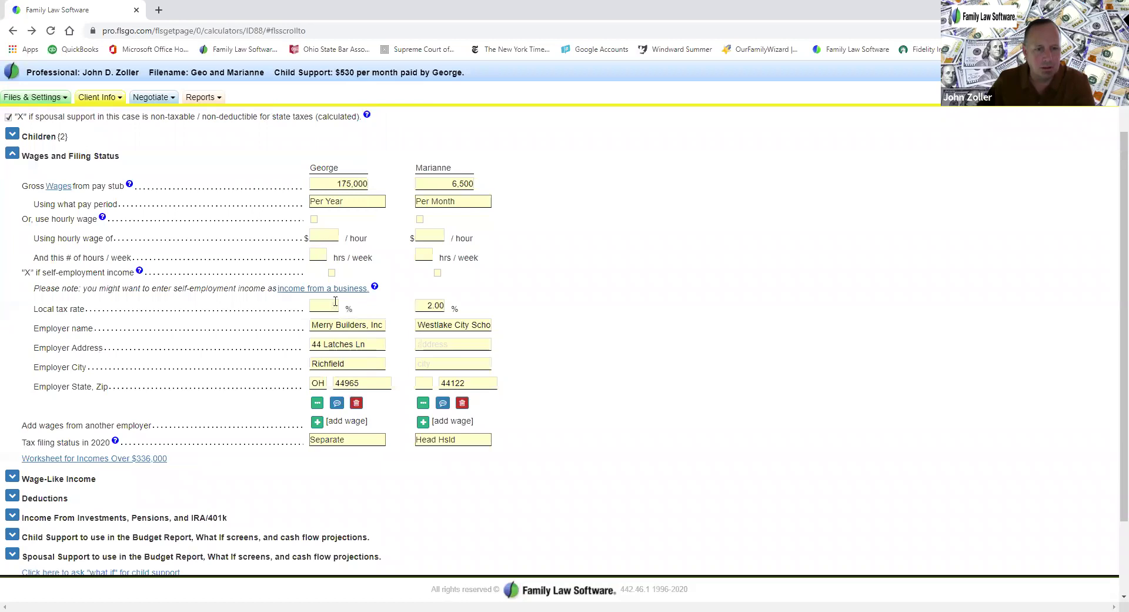
{"action": "left_click", "coordinate": [356, 405]}
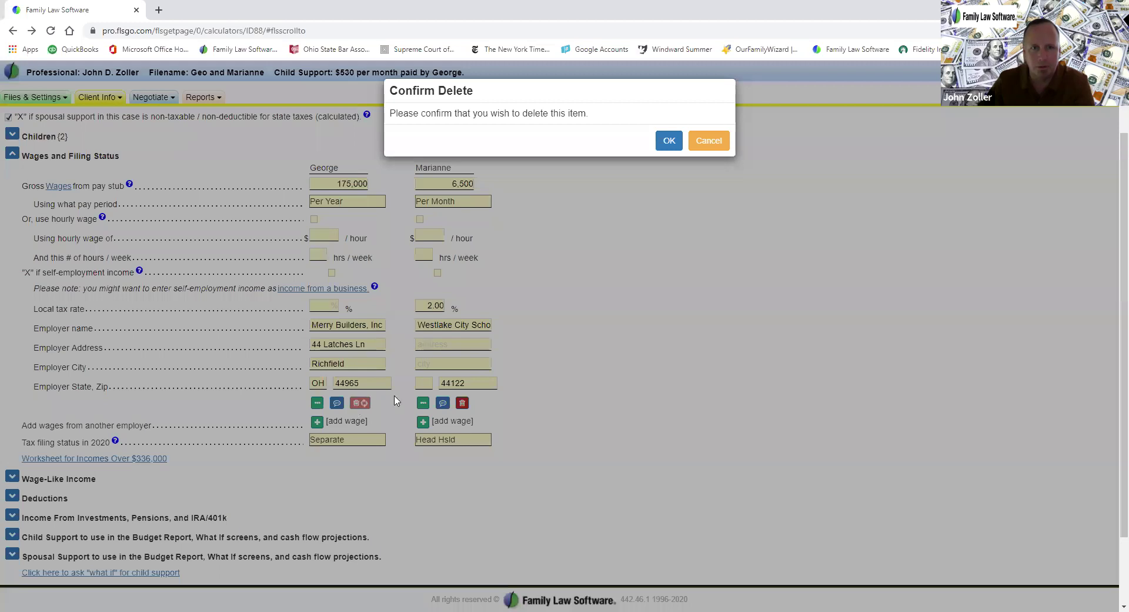
{"action": "left_click", "coordinate": [669, 140]}
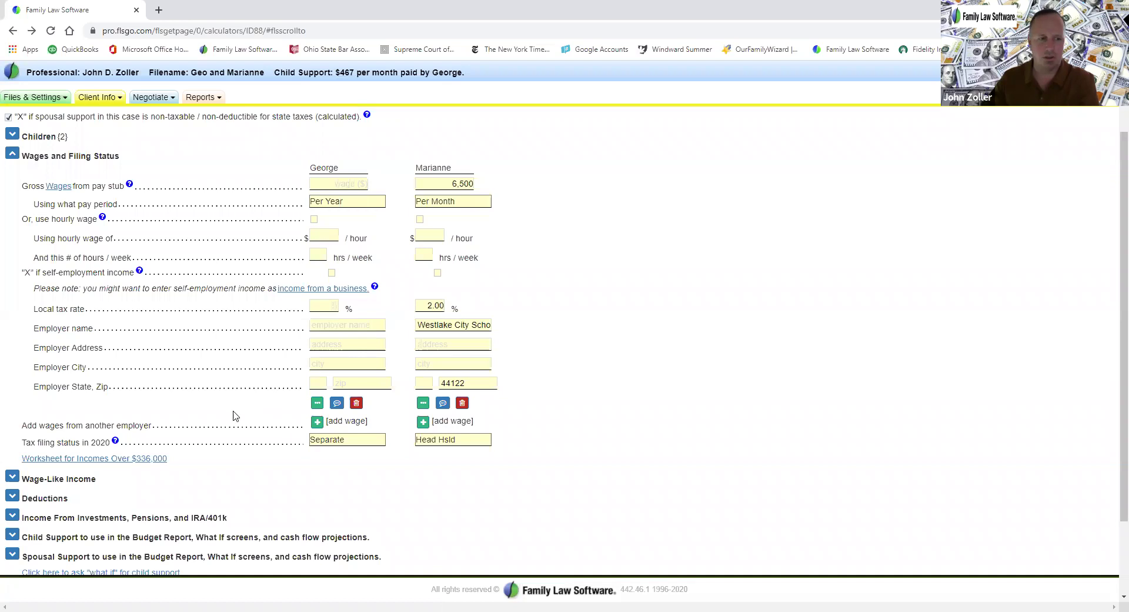
In Wage-Like Income, clear the payer's overtime, bonuses and commissions for one year ago and set those for two and three years ago to 0
{"action": "left_click", "coordinate": [12, 479]}
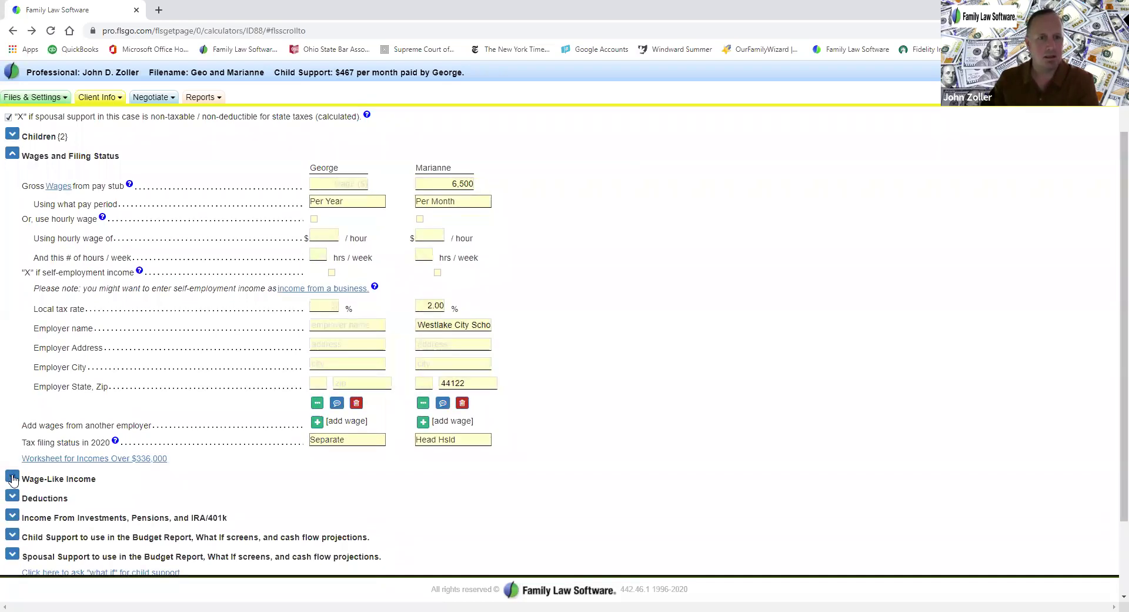
{"action": "left_click", "coordinate": [316, 305]}
{"action": "scroll", "coordinate": [328, 273], "scroll_direction": "up", "scroll_amount": 6}
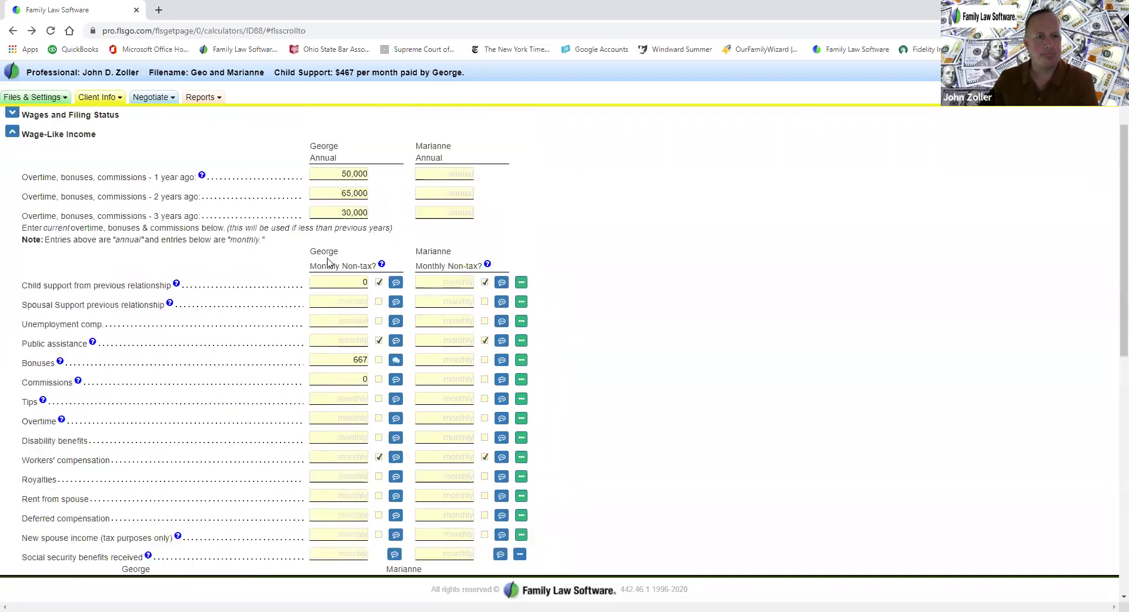
{"action": "left_click", "coordinate": [344, 223]}
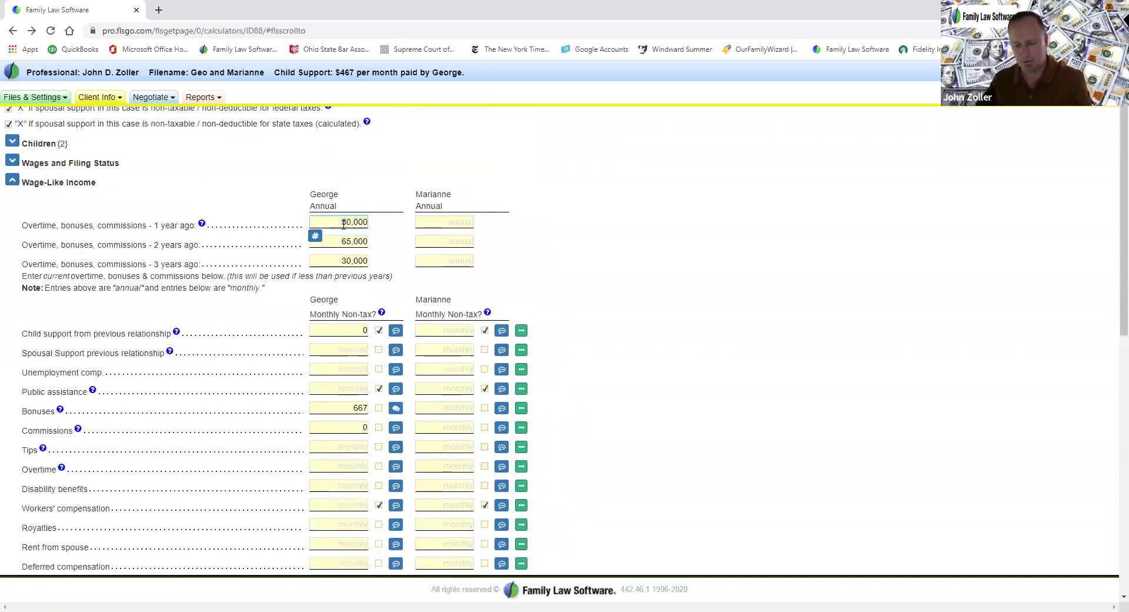
{"action": "key", "text": "BackSpace"}
{"action": "key", "text": "BackSpace"}
{"action": "key", "text": "BackSpace"}
{"action": "key", "text": "BackSpace"}
{"action": "key", "text": "BackSpace"}
{"action": "key", "text": "BackSpace"}
{"action": "left_click", "coordinate": [343, 241]}
{"action": "key", "text": "Delete"}
{"action": "key", "text": "Delete"}
{"action": "key", "text": "Delete"}
{"action": "key", "text": "Delete"}
{"action": "left_click", "coordinate": [341, 260]}
{"action": "key", "text": "Delete"}
{"action": "key", "text": "Delete"}
{"action": "key", "text": "Delete"}
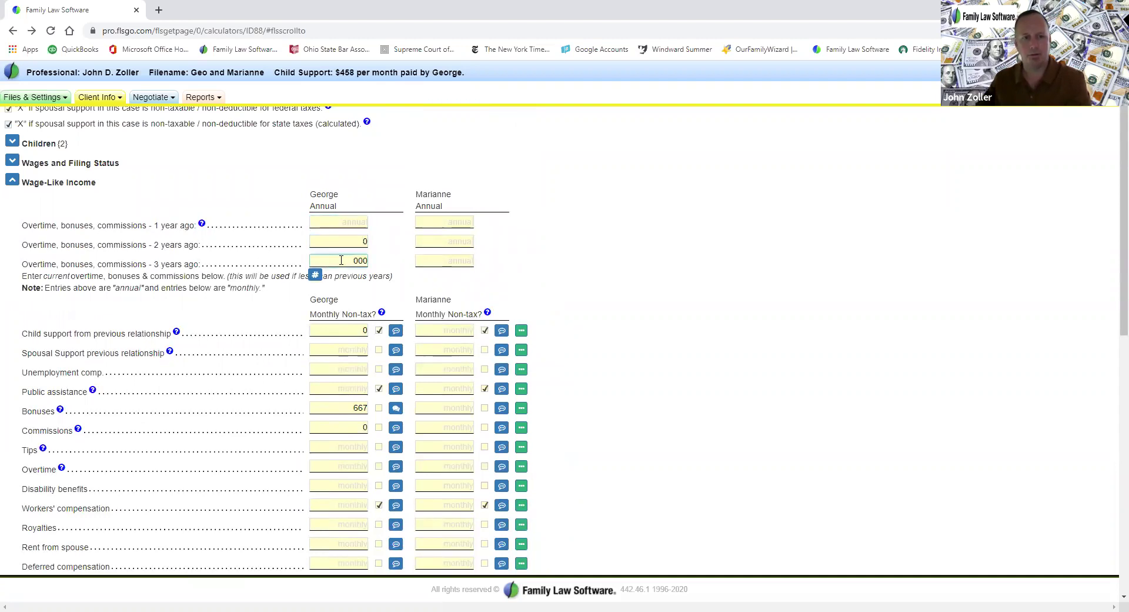
{"action": "left_click", "coordinate": [209, 160]}
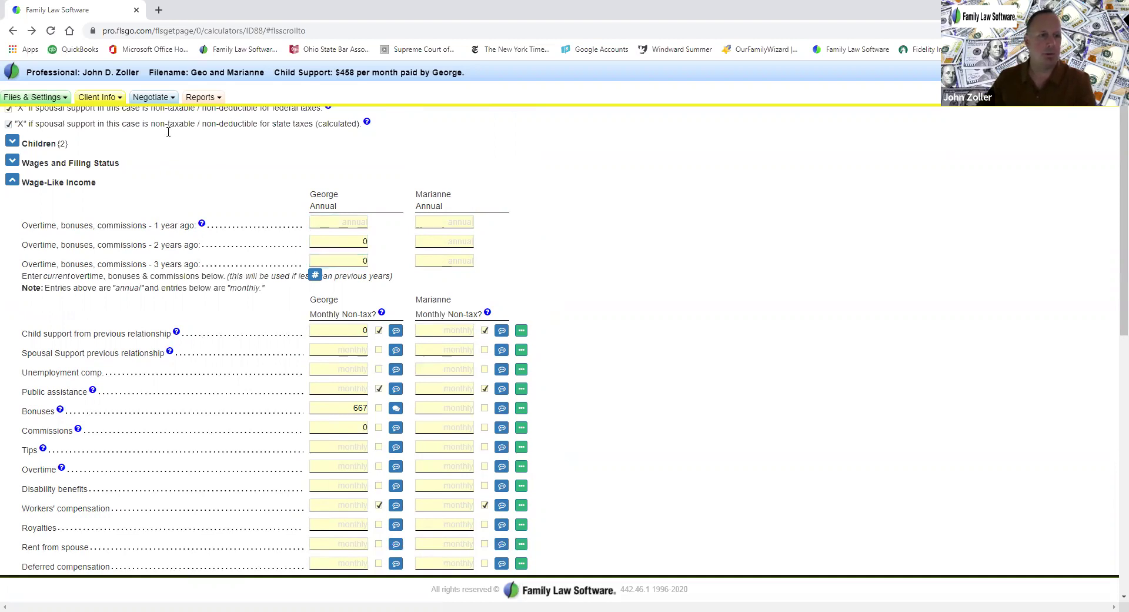
Open Assets & Liabilities and add a second business described as the payer's law practice
{"action": "left_click", "coordinate": [110, 99]}
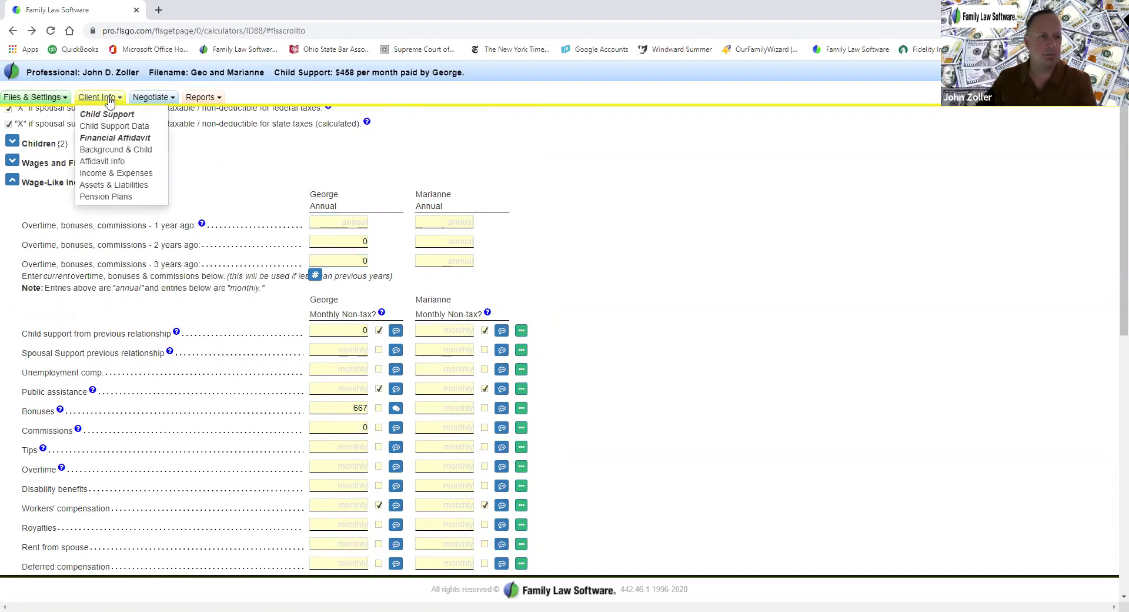
{"action": "left_click", "coordinate": [122, 185]}
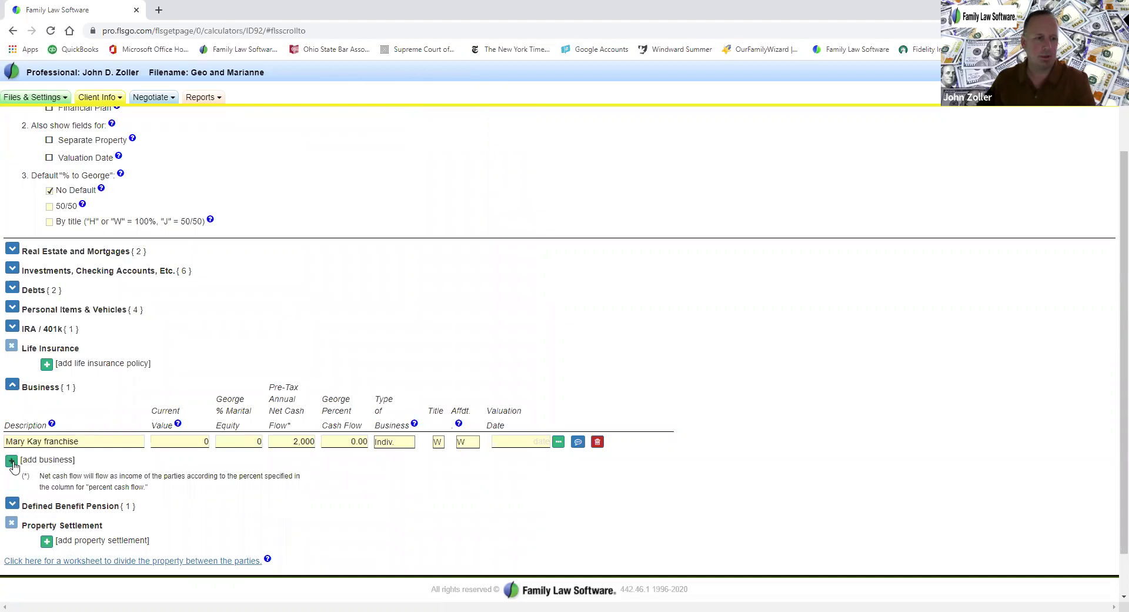
{"action": "left_click", "coordinate": [12, 461]}
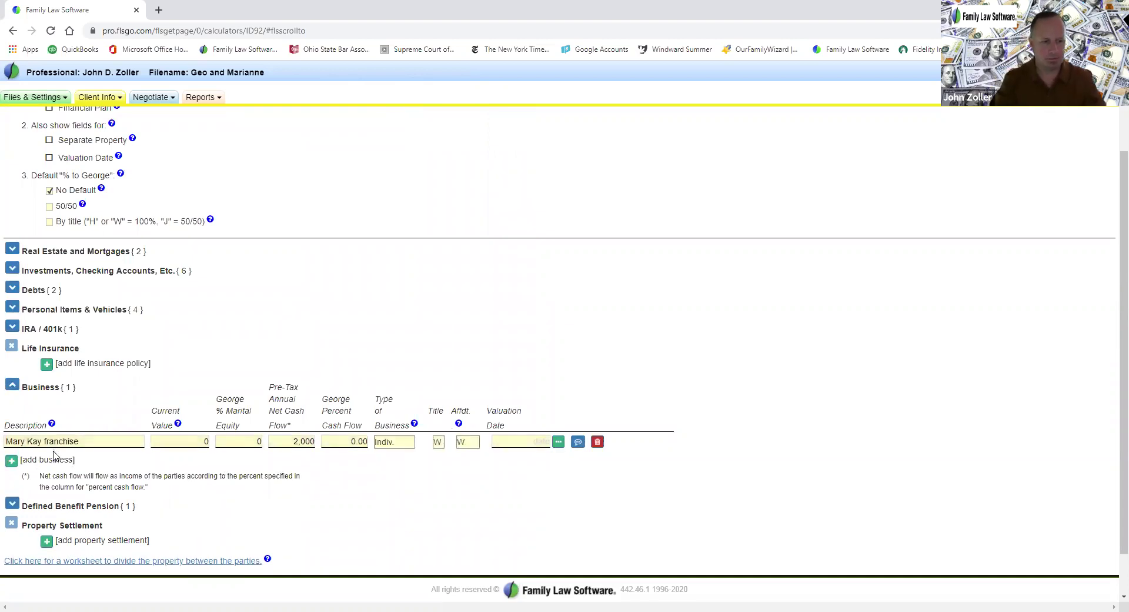
{"action": "left_click", "coordinate": [53, 456]}
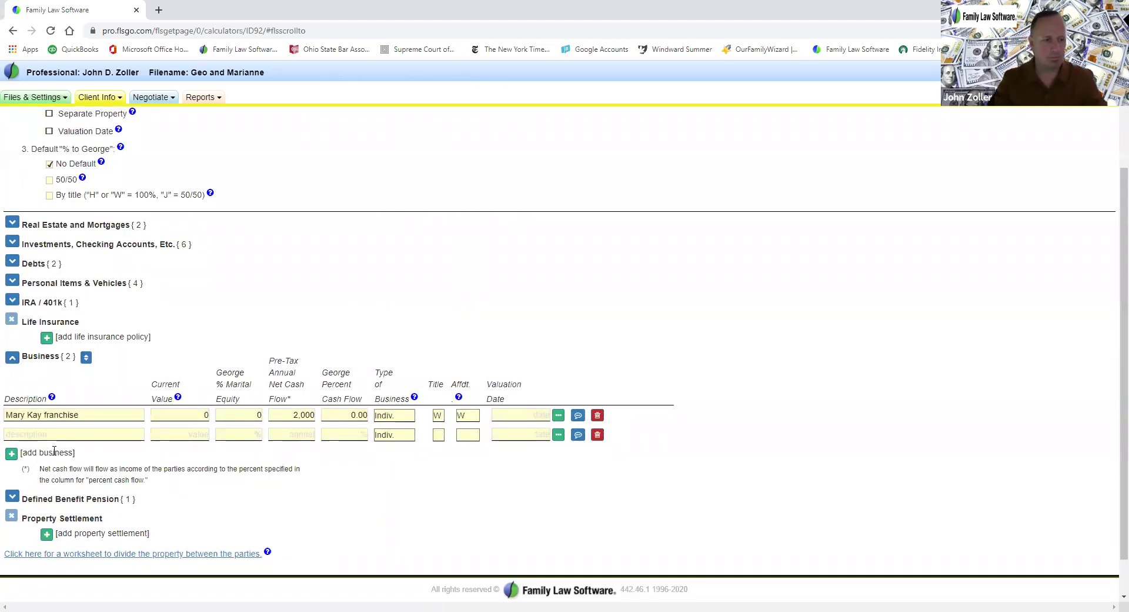
{"action": "left_click", "coordinate": [64, 435]}
{"action": "type", "text": "george's law prac"}
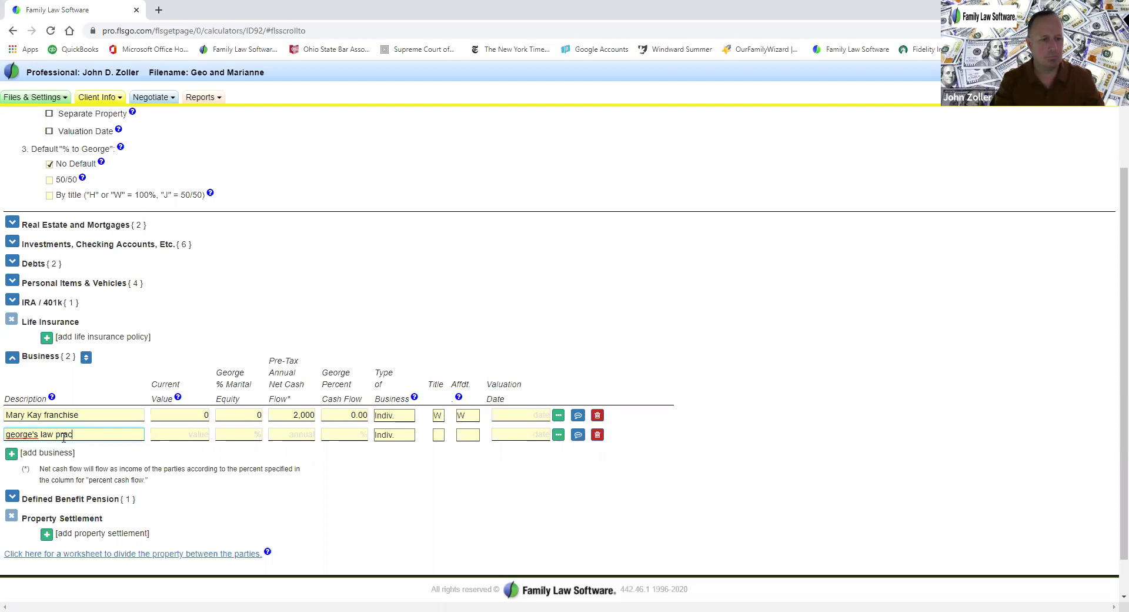
{"action": "type", "text": "tice"}
{"action": "key", "text": "Tab"}
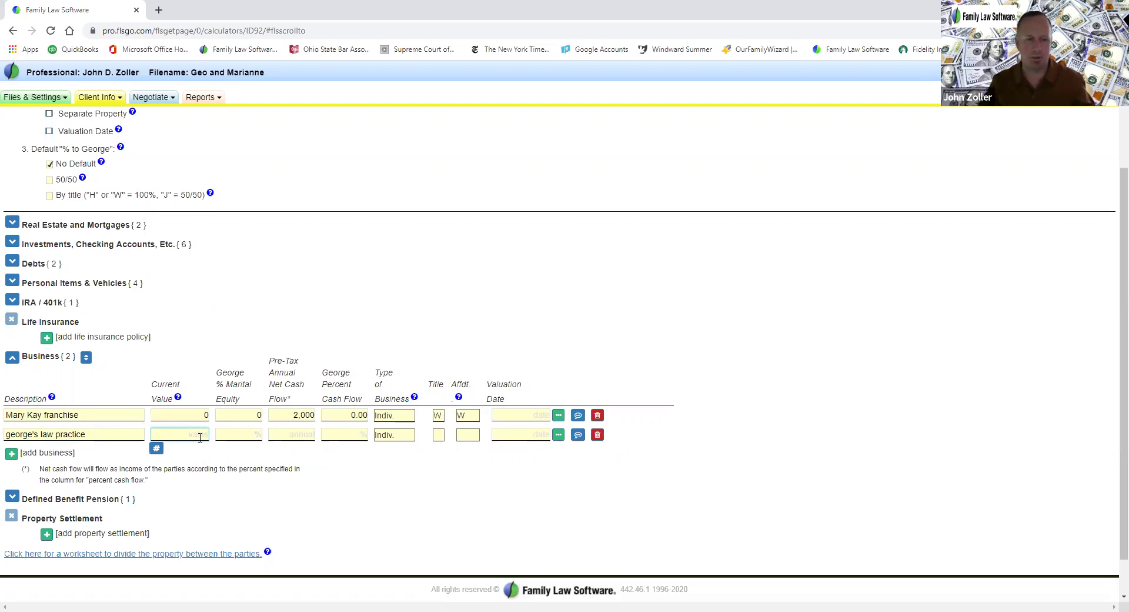
Set the payer's marital equity in the law practice to 100 percent, view its Business Data Entry Screen, and return to the business list
{"action": "key", "text": "Tab"}
{"action": "type", "text": "100"}
{"action": "key", "text": "Tab"}
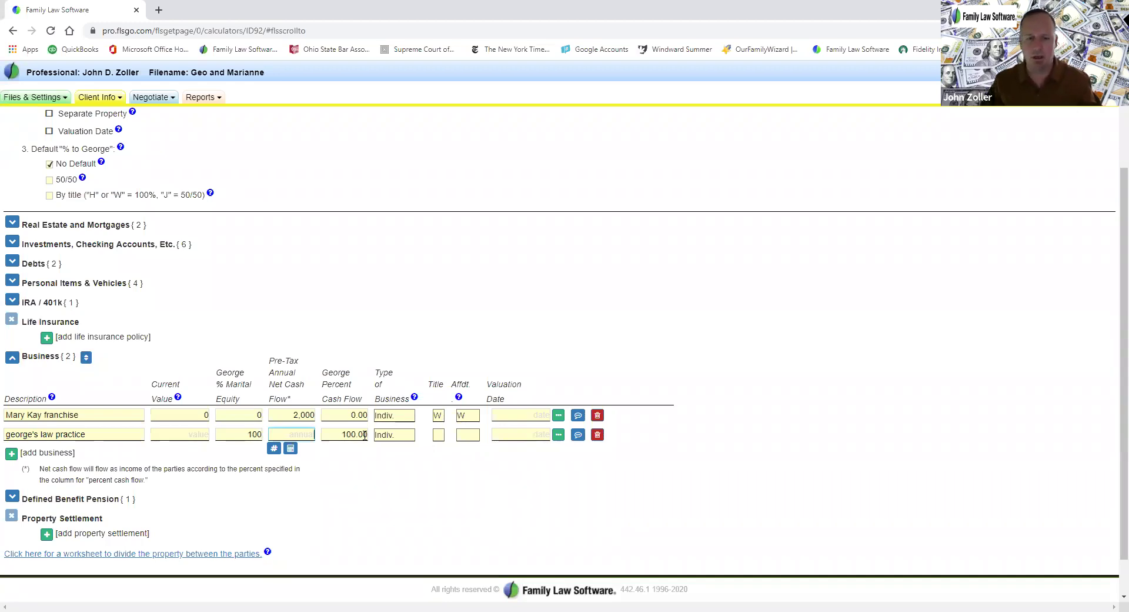
{"action": "left_click", "coordinate": [558, 434]}
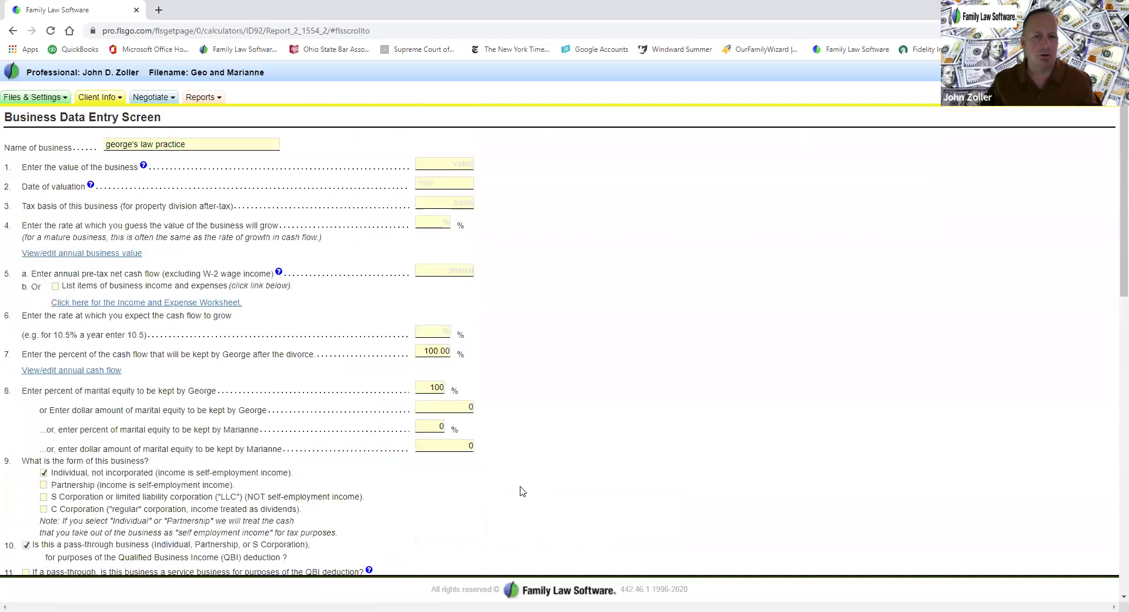
{"action": "left_click", "coordinate": [13, 33]}
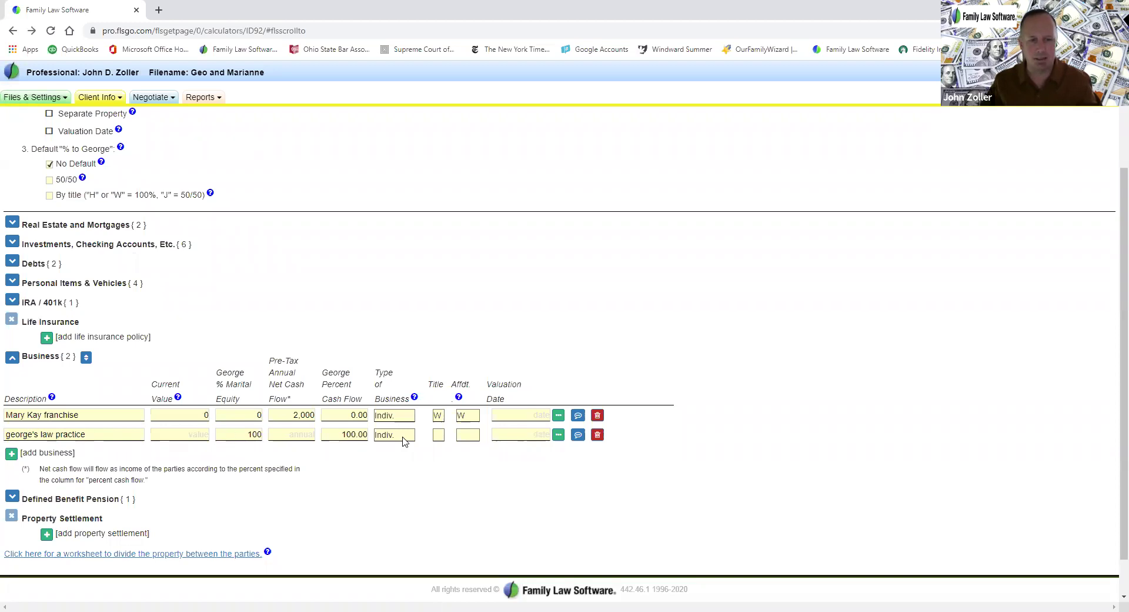
Set both the title and the affidavit designation of the payer's law practice to H
{"action": "left_click", "coordinate": [438, 435]}
{"action": "key", "text": "h"}
{"action": "left_click", "coordinate": [469, 436]}
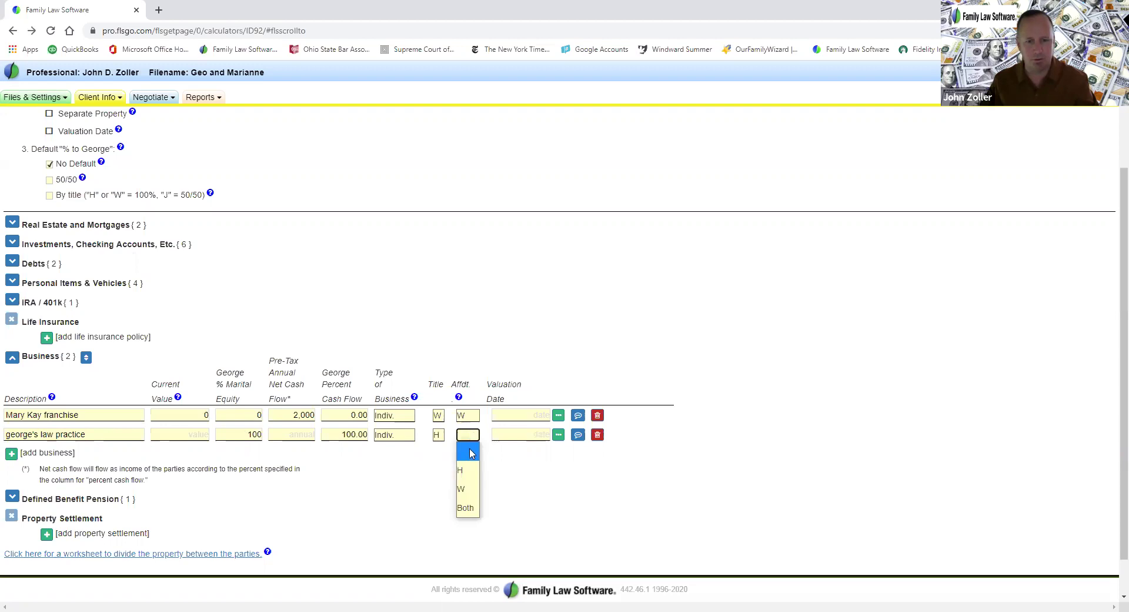
{"action": "left_click", "coordinate": [469, 469]}
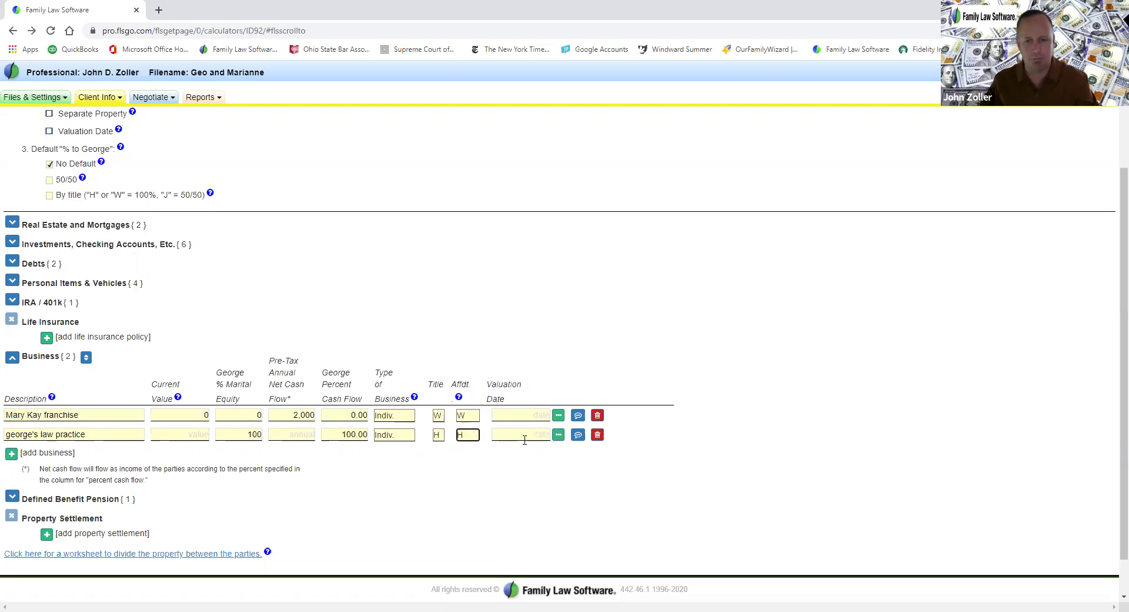
Open the law practice's Business Data Entry Screen, view its annual business value page, and return to the entry screen
{"action": "left_click", "coordinate": [559, 436]}
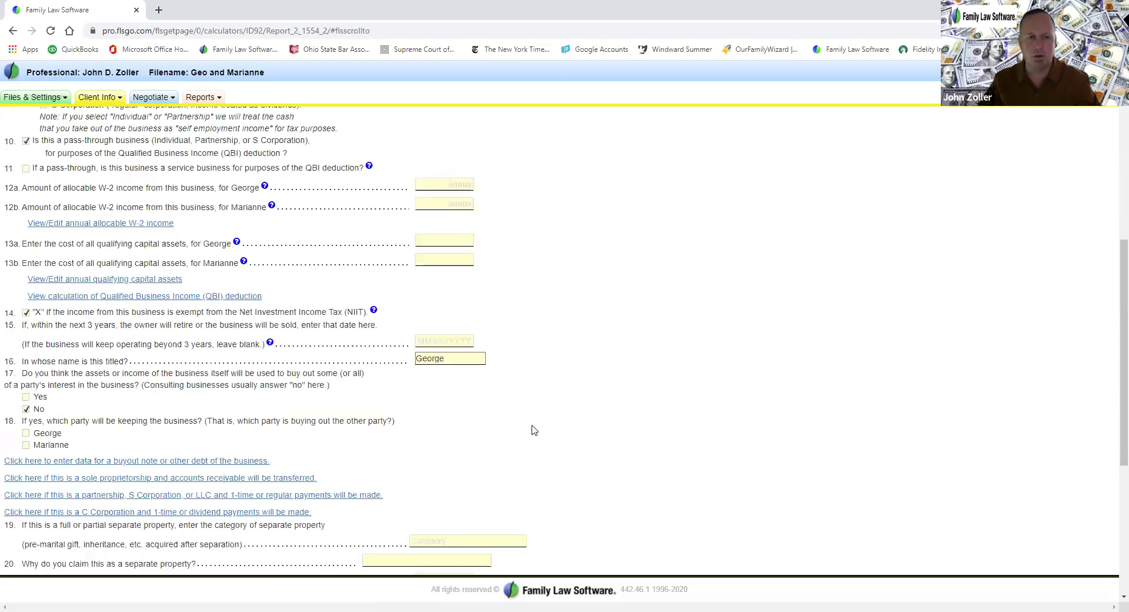
{"action": "scroll", "coordinate": [518, 429], "scroll_direction": "up", "scroll_amount": 7}
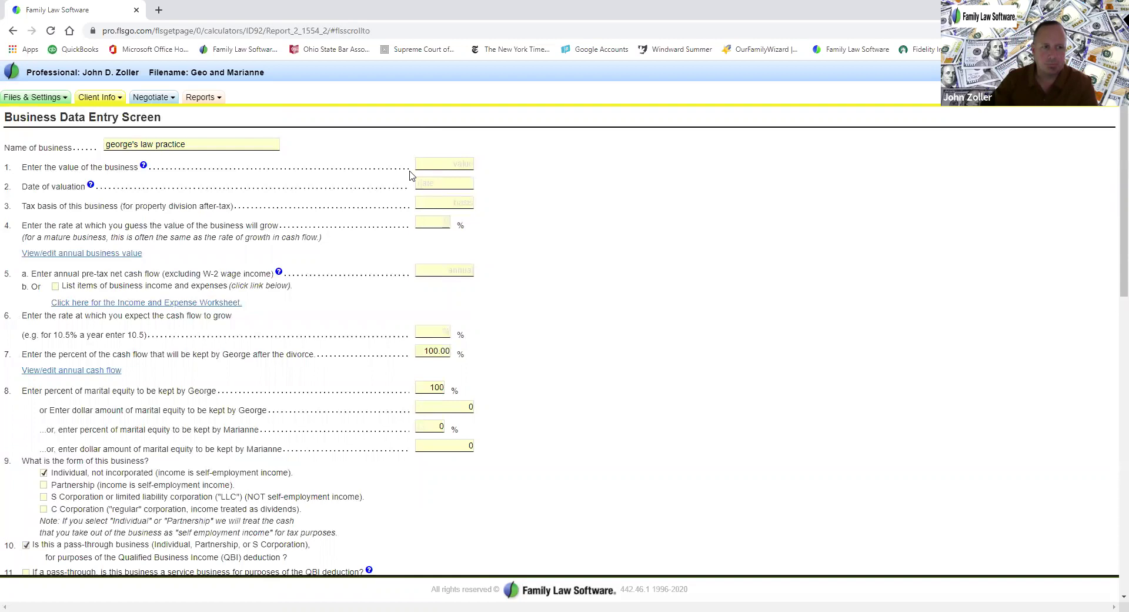
{"action": "left_click", "coordinate": [74, 253]}
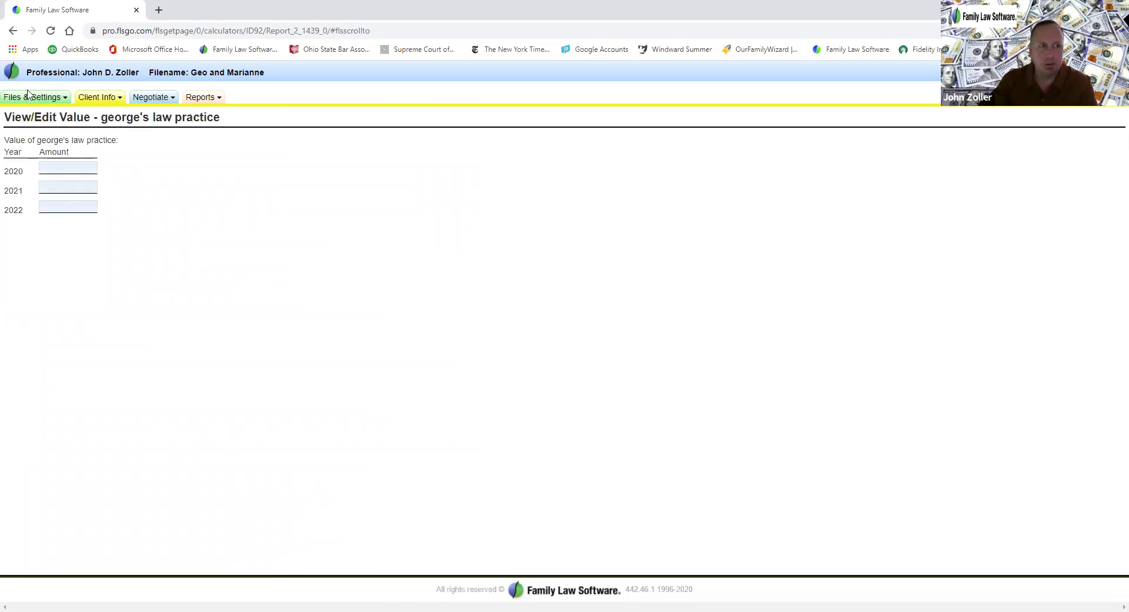
{"action": "left_click", "coordinate": [13, 31]}
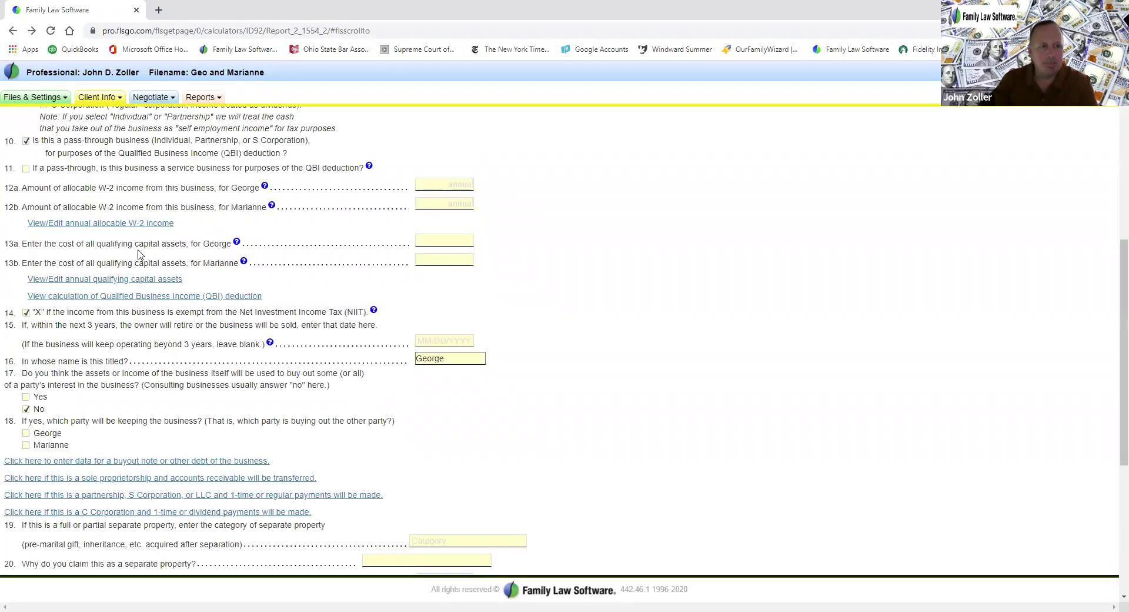
{"action": "scroll", "coordinate": [140, 254], "scroll_direction": "up", "scroll_amount": 7}
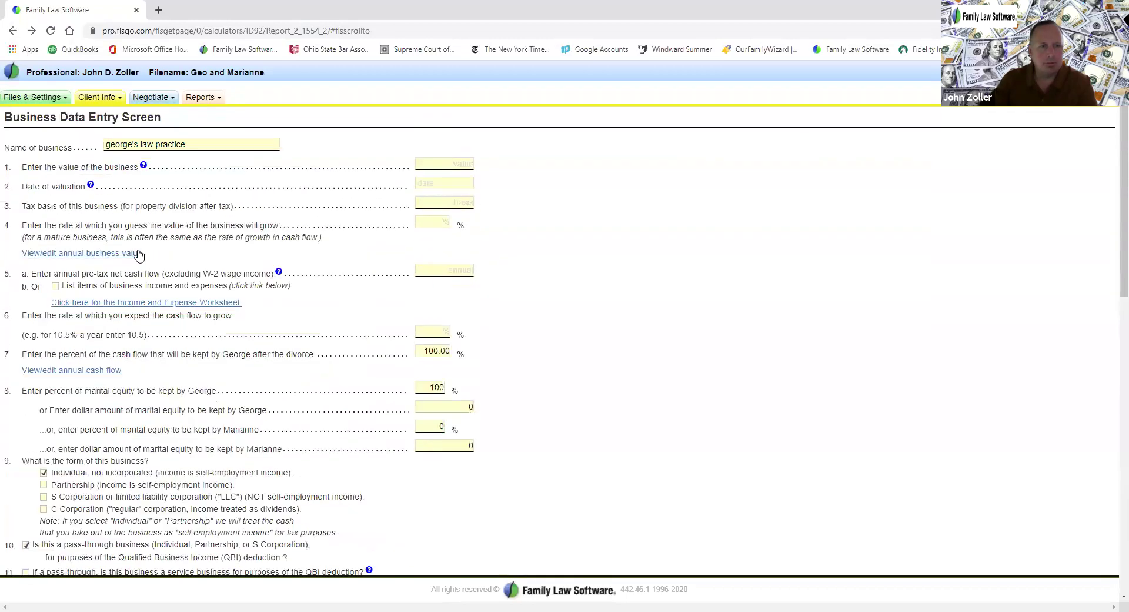
Examine the income, expense and depreciation lines of the law practice's Business Income and Expense Worksheet, and return to the entry screen
{"action": "left_click", "coordinate": [142, 304]}
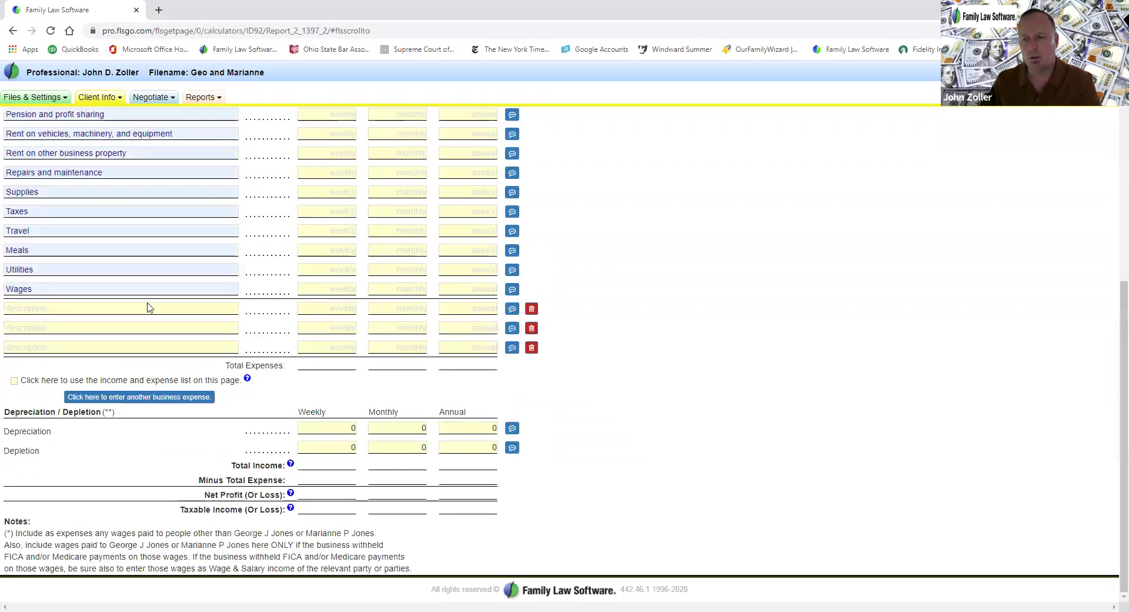
{"action": "scroll", "coordinate": [484, 387], "scroll_direction": "up", "scroll_amount": 5}
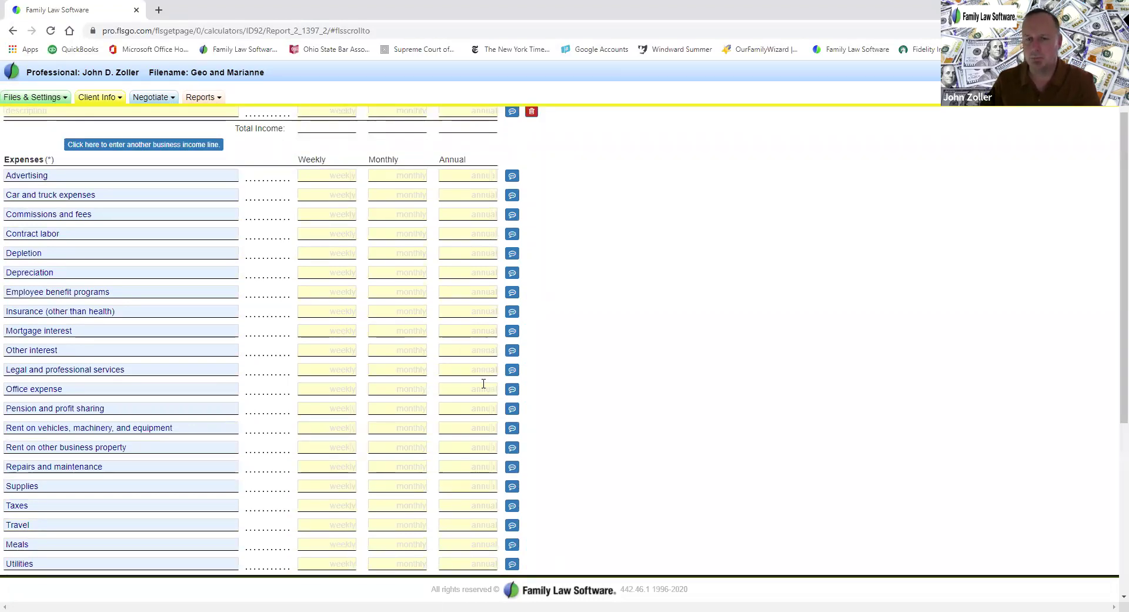
{"action": "scroll", "coordinate": [484, 383], "scroll_direction": "up", "scroll_amount": 2}
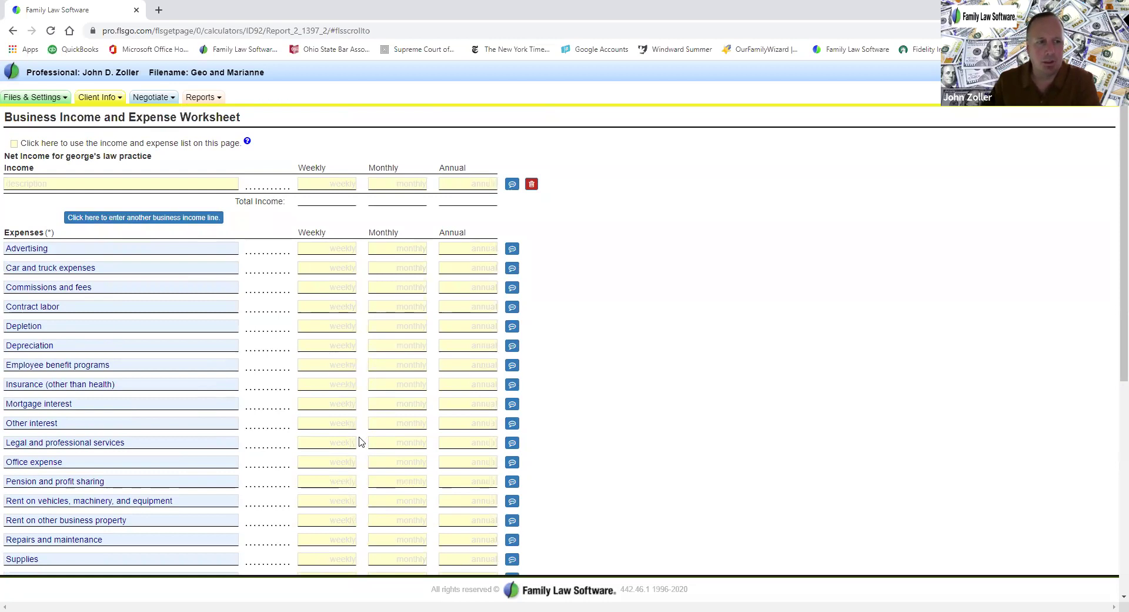
{"action": "scroll", "coordinate": [360, 441], "scroll_direction": "down", "scroll_amount": 4}
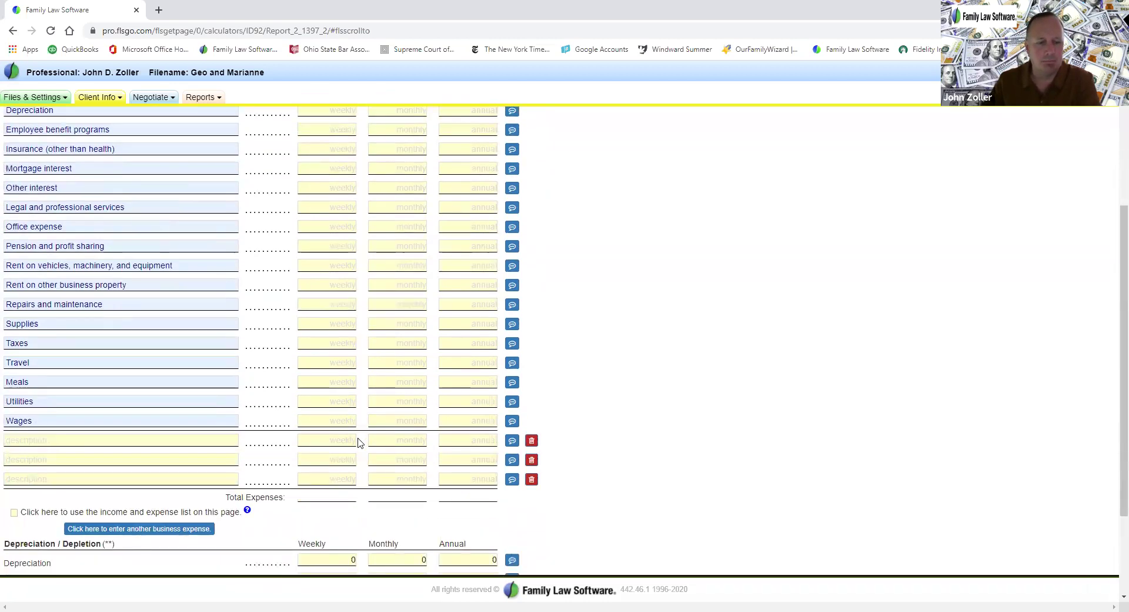
{"action": "scroll", "coordinate": [359, 442], "scroll_direction": "up", "scroll_amount": 3}
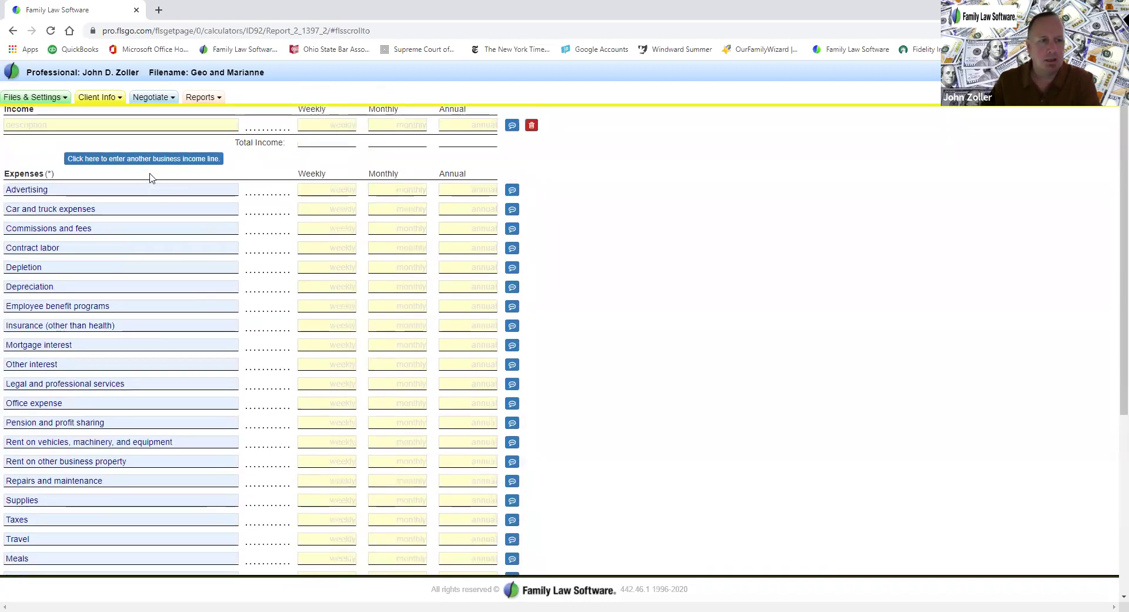
{"action": "scroll", "coordinate": [338, 382], "scroll_direction": "down", "scroll_amount": 5}
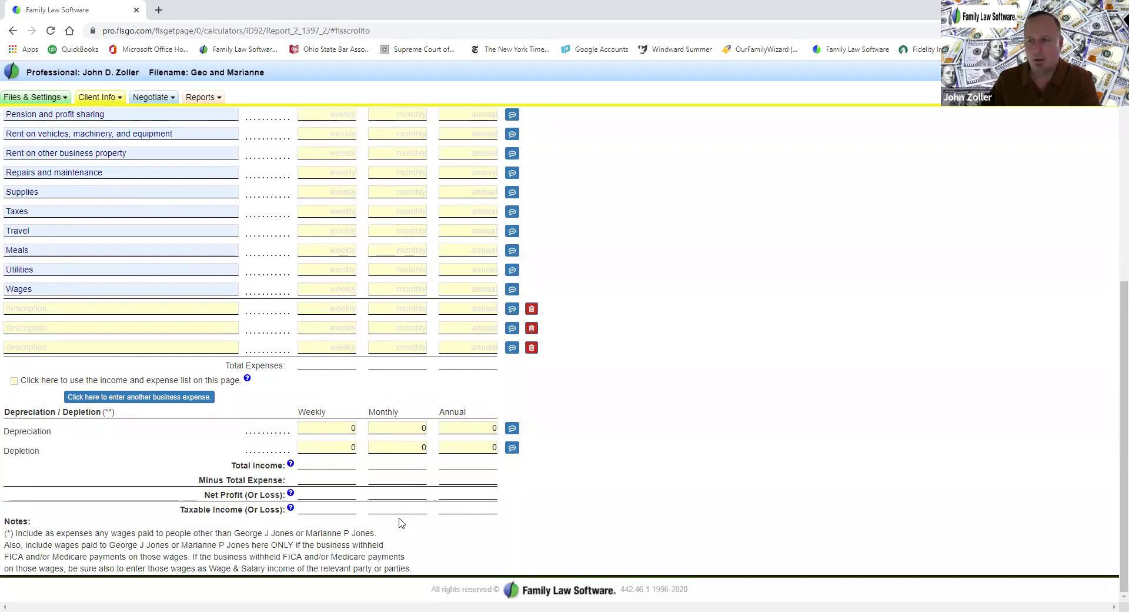
{"action": "scroll", "coordinate": [235, 294], "scroll_direction": "up", "scroll_amount": 6}
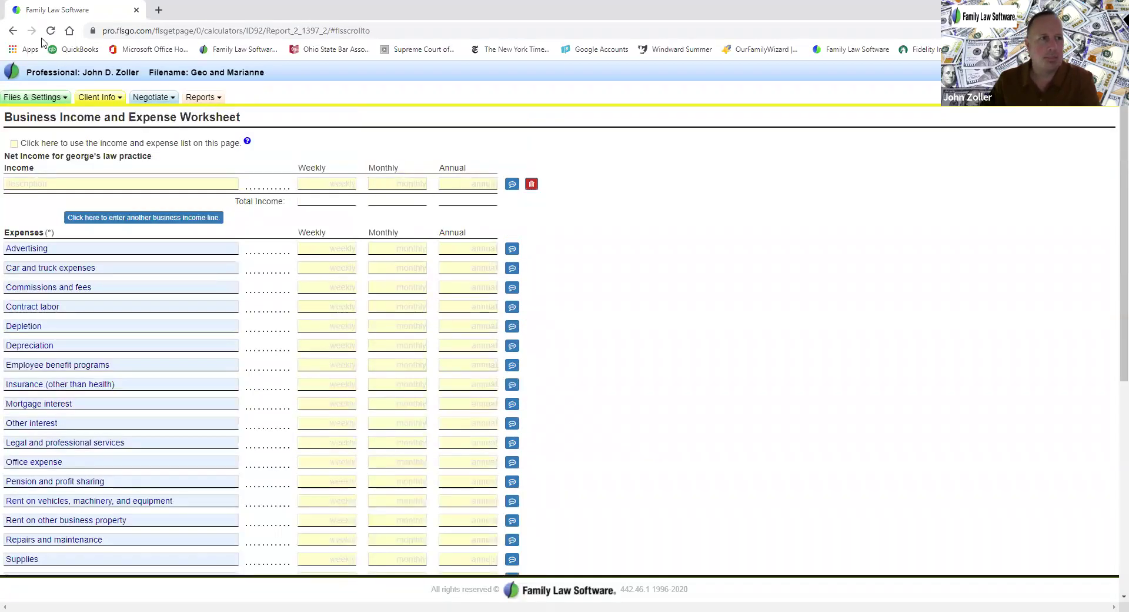
{"action": "left_click", "coordinate": [13, 31]}
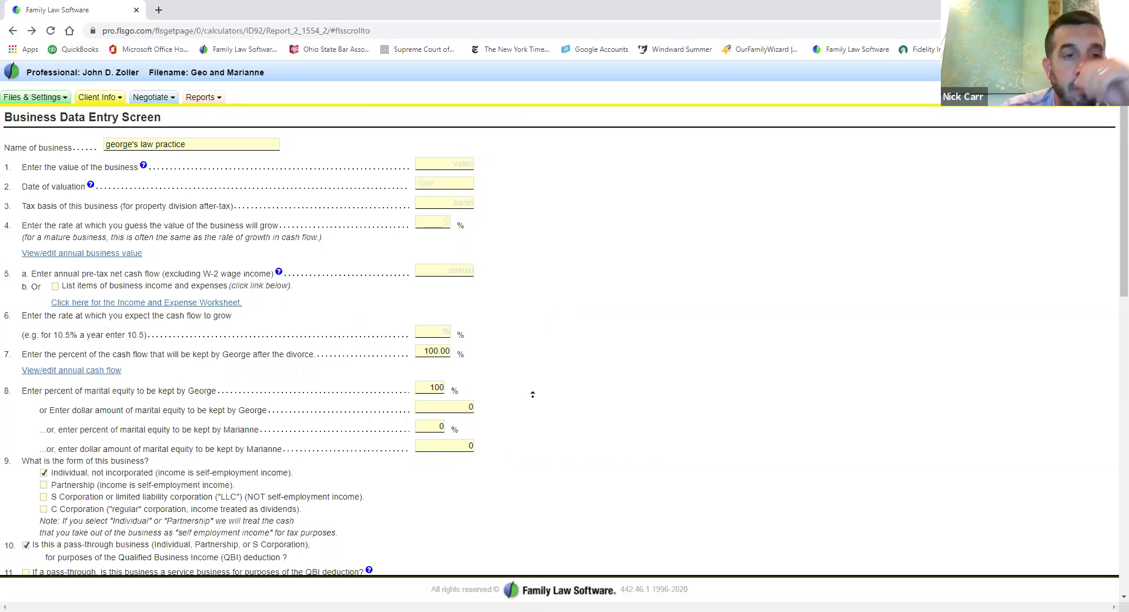
Review the law practice's remaining entry questions on business form, QBI deduction, buyout, separate property and local tax
{"action": "scroll", "coordinate": [589, 390], "scroll_direction": "down", "scroll_amount": 6}
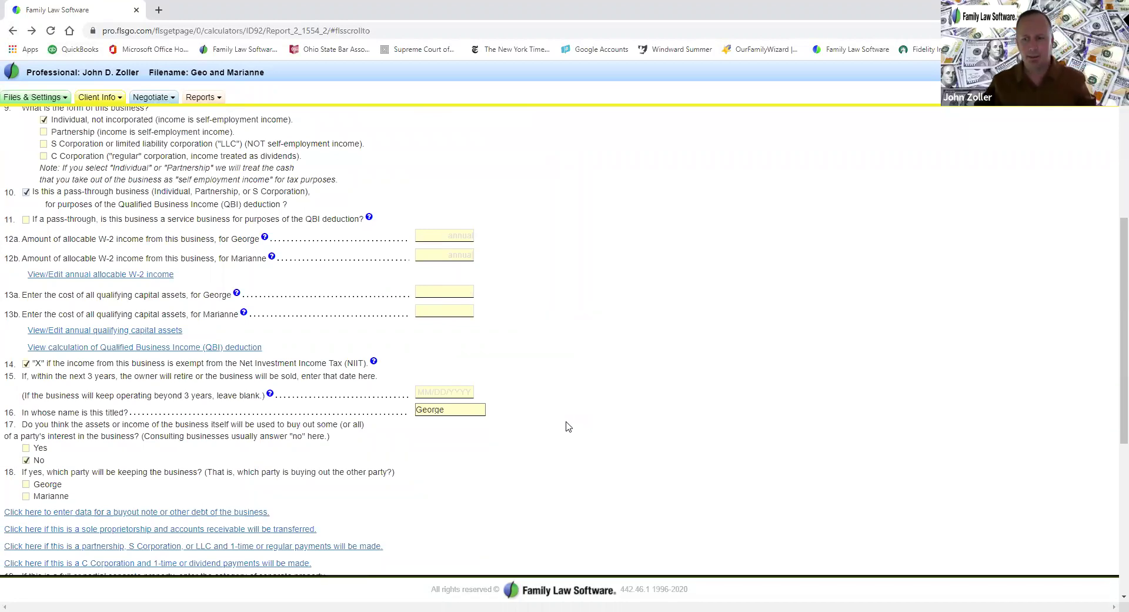
{"action": "scroll", "coordinate": [552, 471], "scroll_direction": "down", "scroll_amount": 2}
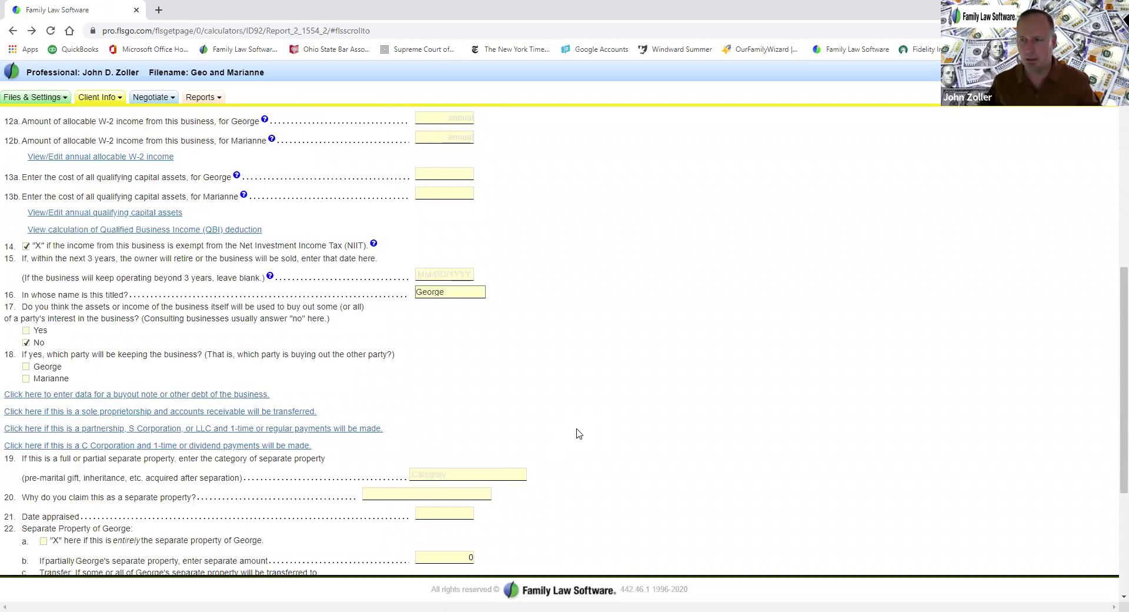
{"action": "scroll", "coordinate": [579, 433], "scroll_direction": "down", "scroll_amount": 4}
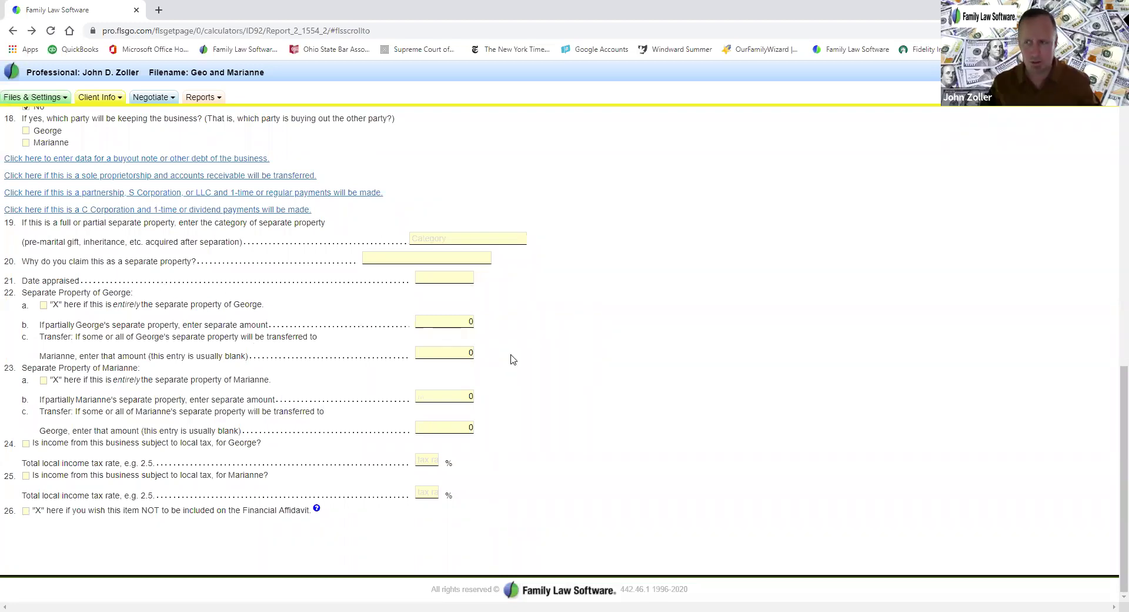
{"action": "scroll", "coordinate": [515, 435], "scroll_direction": "up", "scroll_amount": 7}
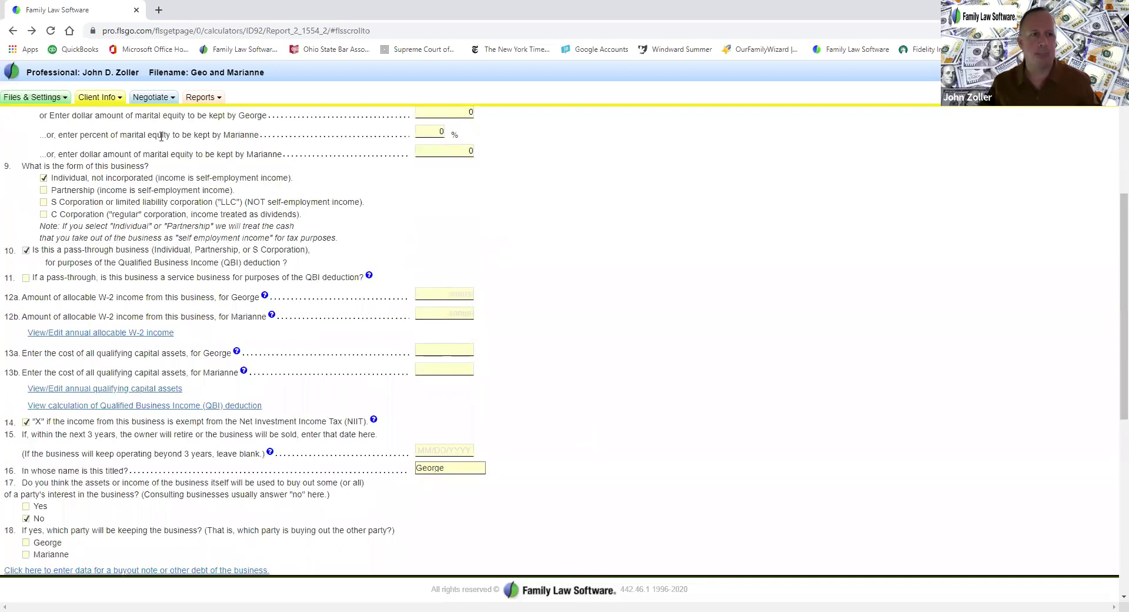
In Child Support Data, review the other wage-like income lines and view the Non Wage Income details for Summer tutoring
{"action": "left_click", "coordinate": [101, 100]}
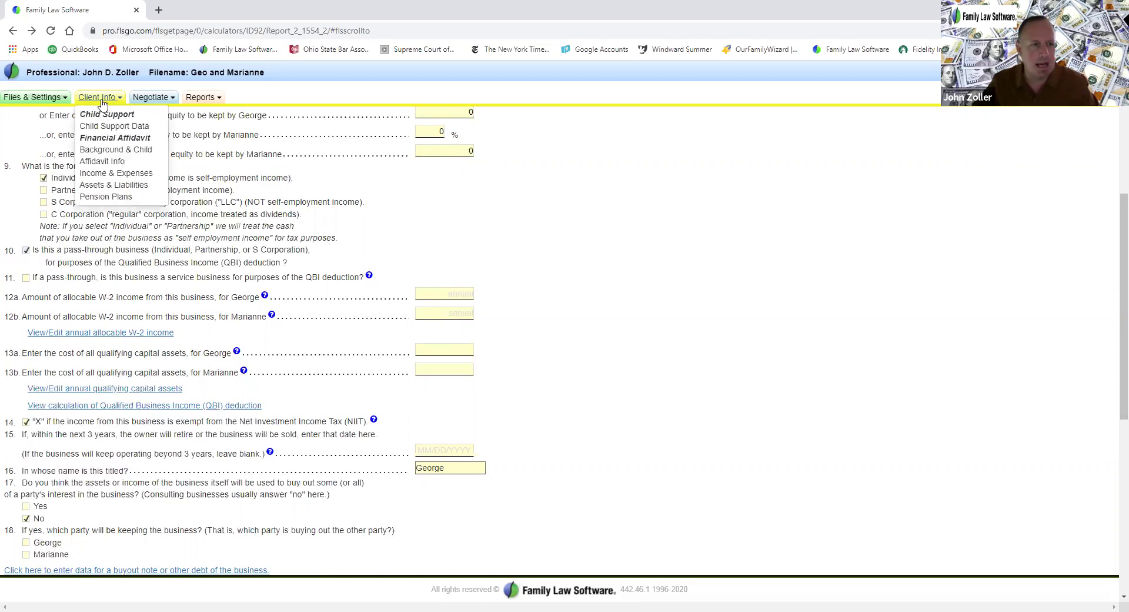
{"action": "left_click", "coordinate": [101, 126]}
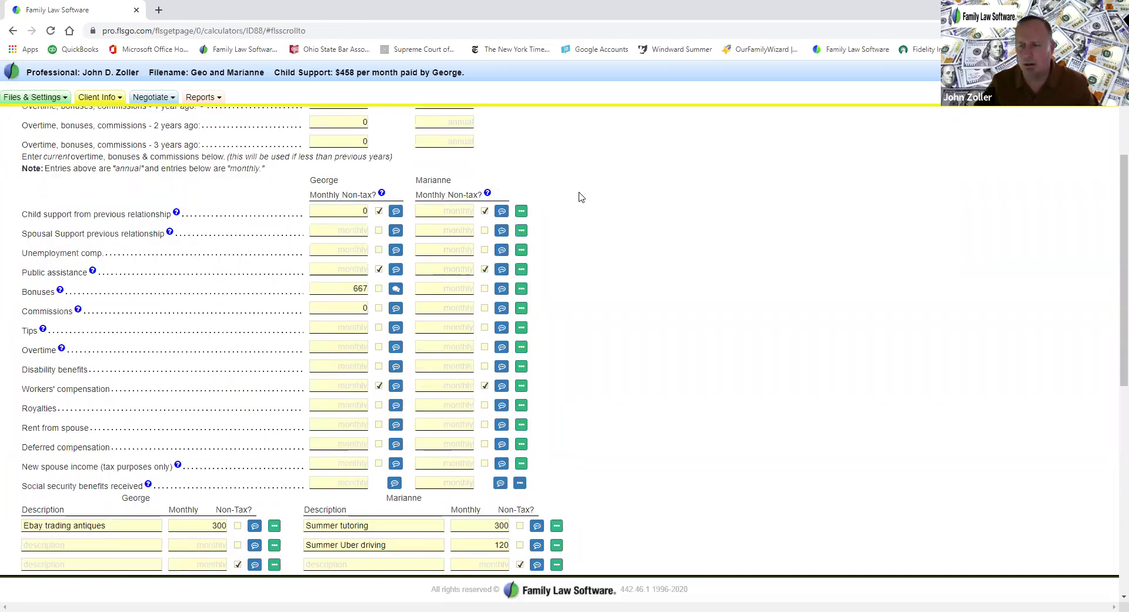
{"action": "scroll", "coordinate": [588, 259], "scroll_direction": "down", "scroll_amount": 3}
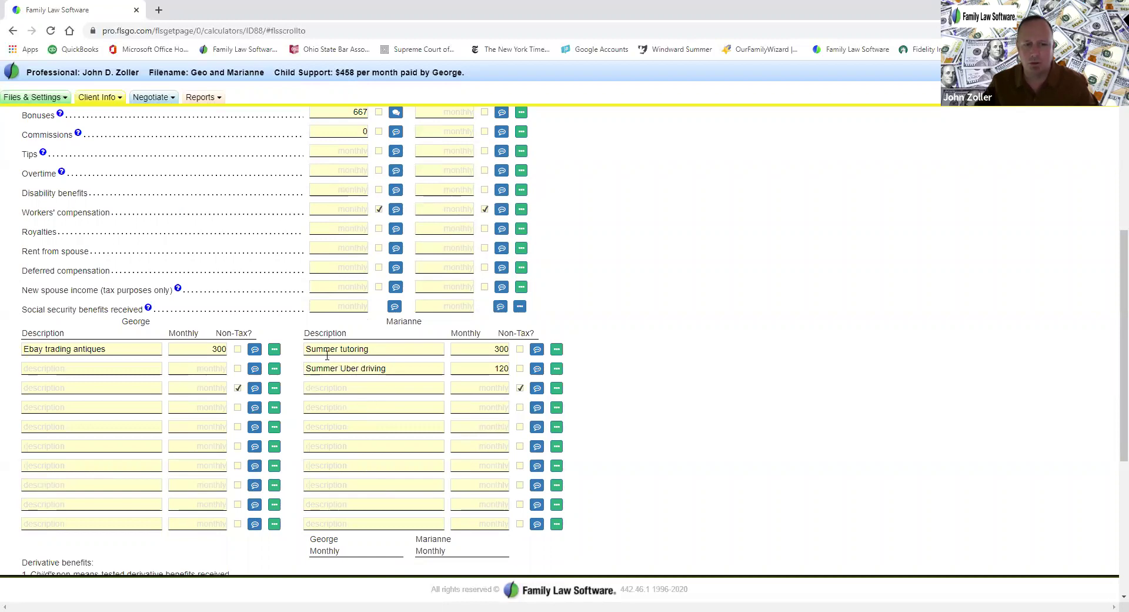
{"action": "left_click", "coordinate": [557, 349]}
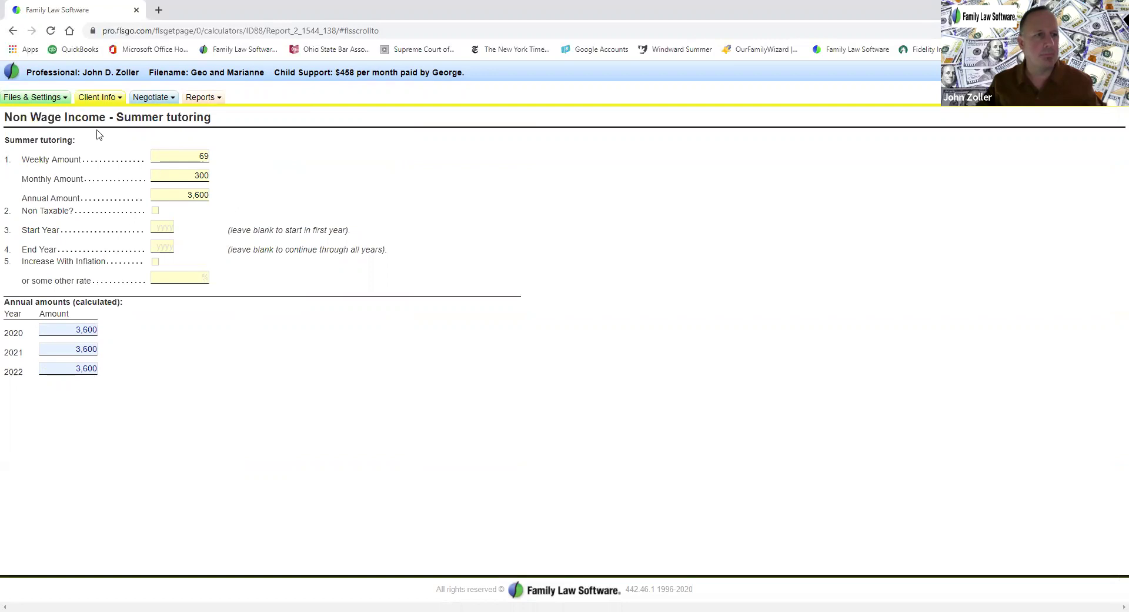
{"action": "left_click", "coordinate": [13, 32]}
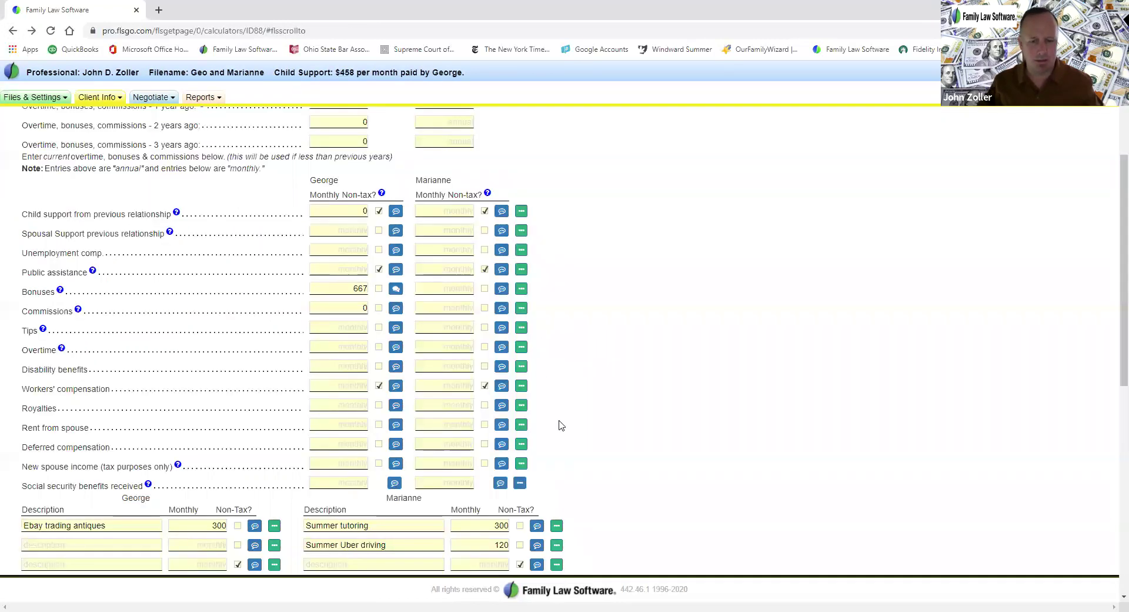
{"action": "scroll", "coordinate": [529, 422], "scroll_direction": "down", "scroll_amount": 2}
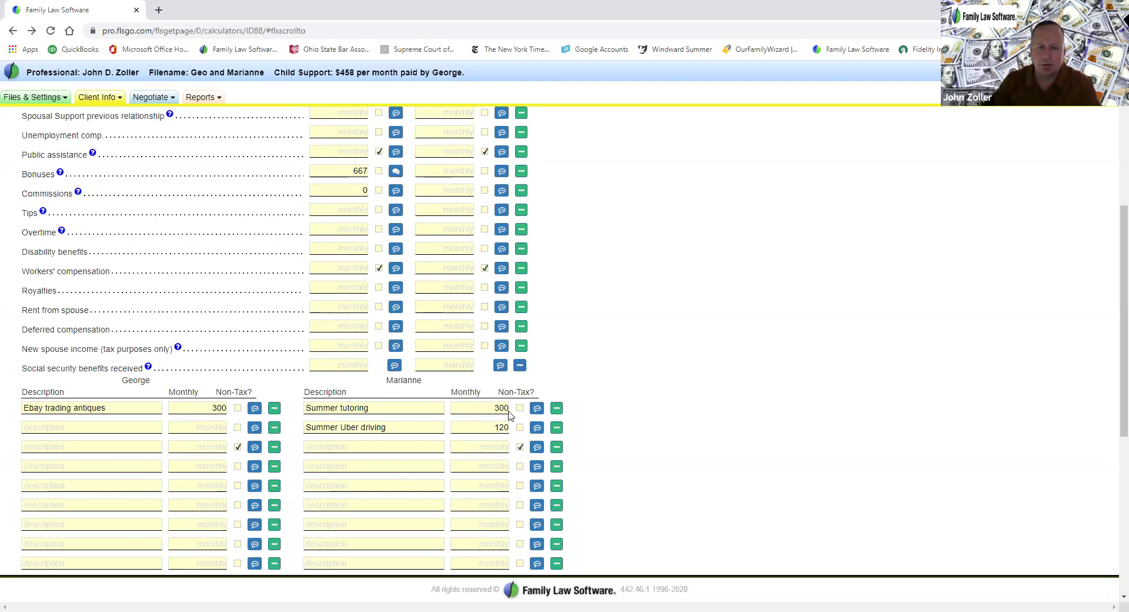
{"action": "scroll", "coordinate": [519, 415], "scroll_direction": "up", "scroll_amount": 5}
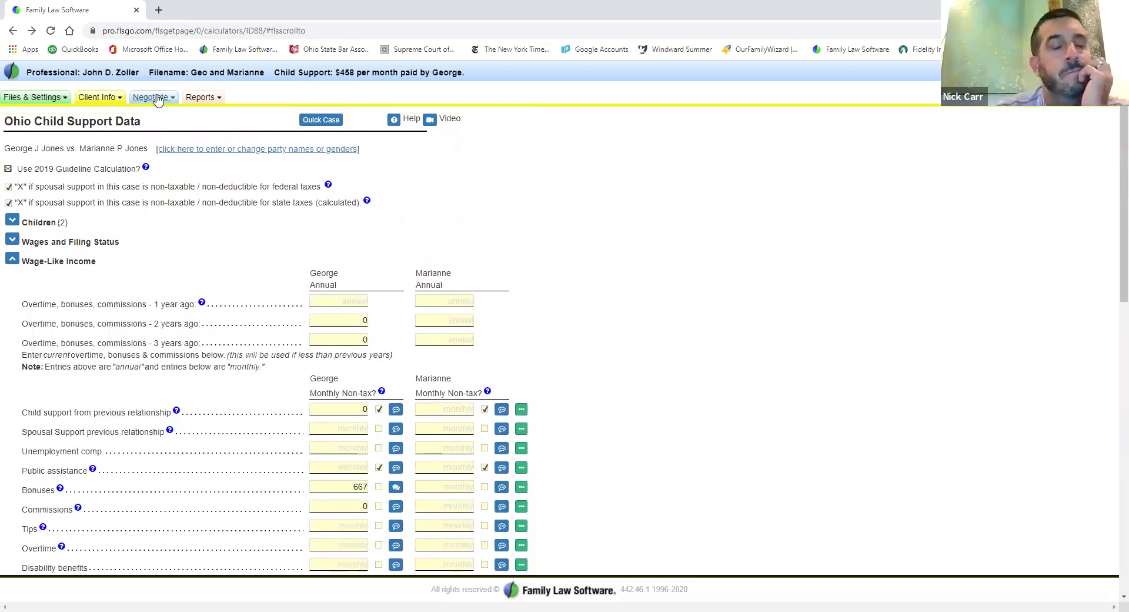
View the Support Impact Report and the Division of Marital Property worksheet
{"action": "left_click", "coordinate": [154, 98]}
{"action": "left_click", "coordinate": [153, 102]}
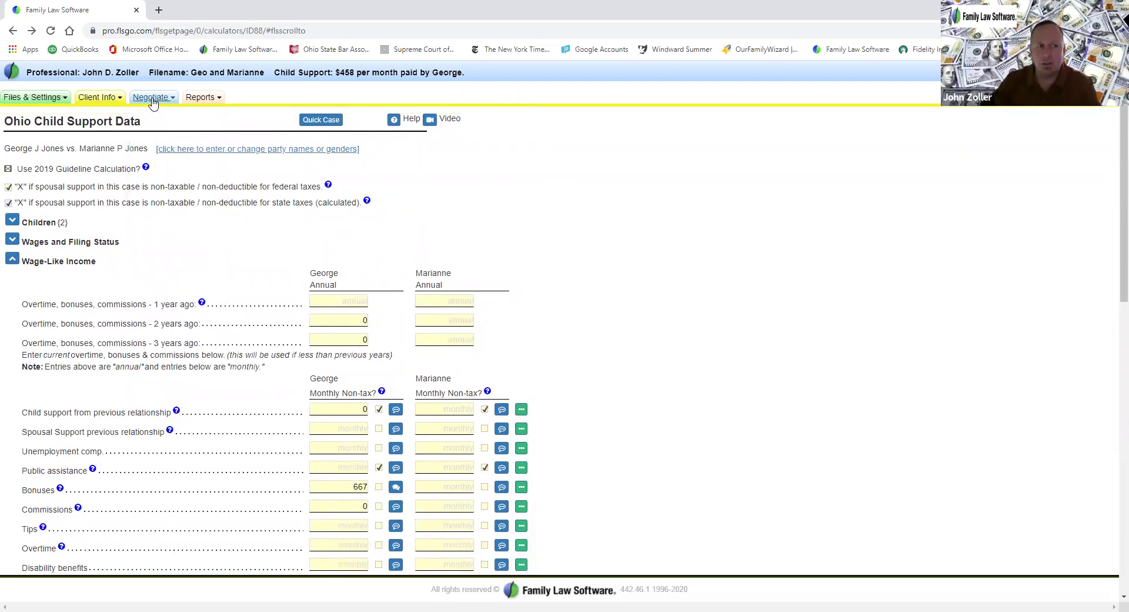
{"action": "left_click", "coordinate": [152, 102]}
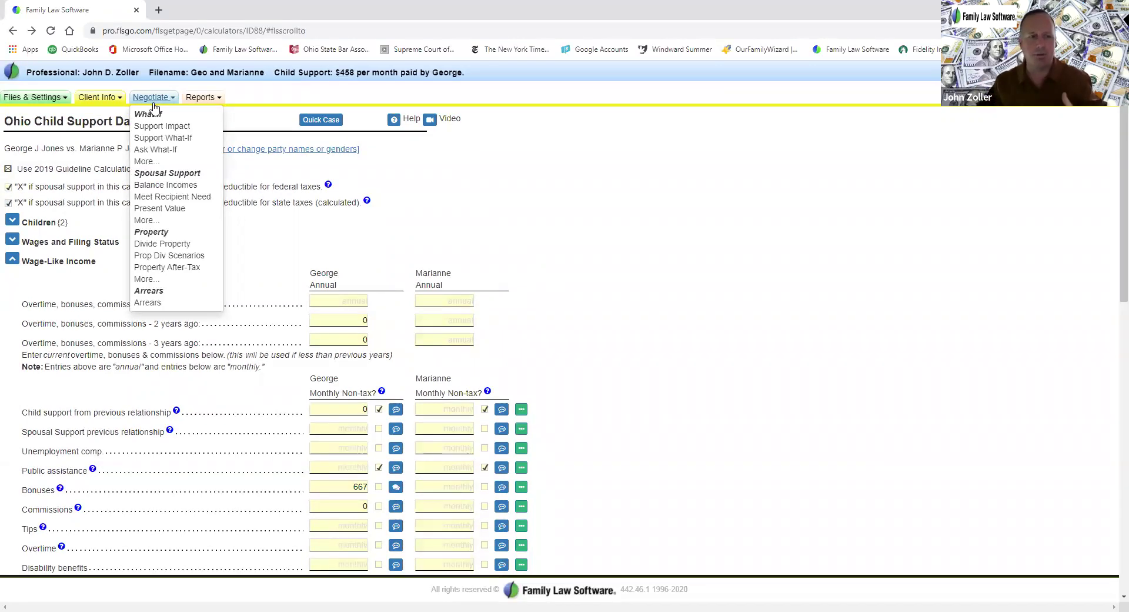
{"action": "left_click", "coordinate": [164, 128]}
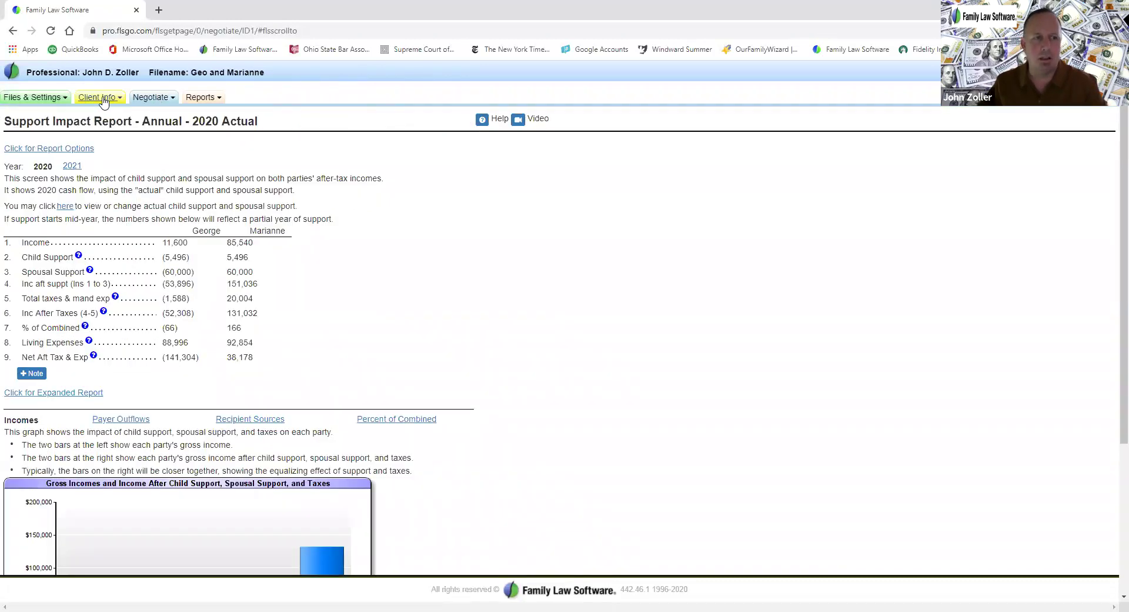
{"action": "left_click", "coordinate": [147, 99]}
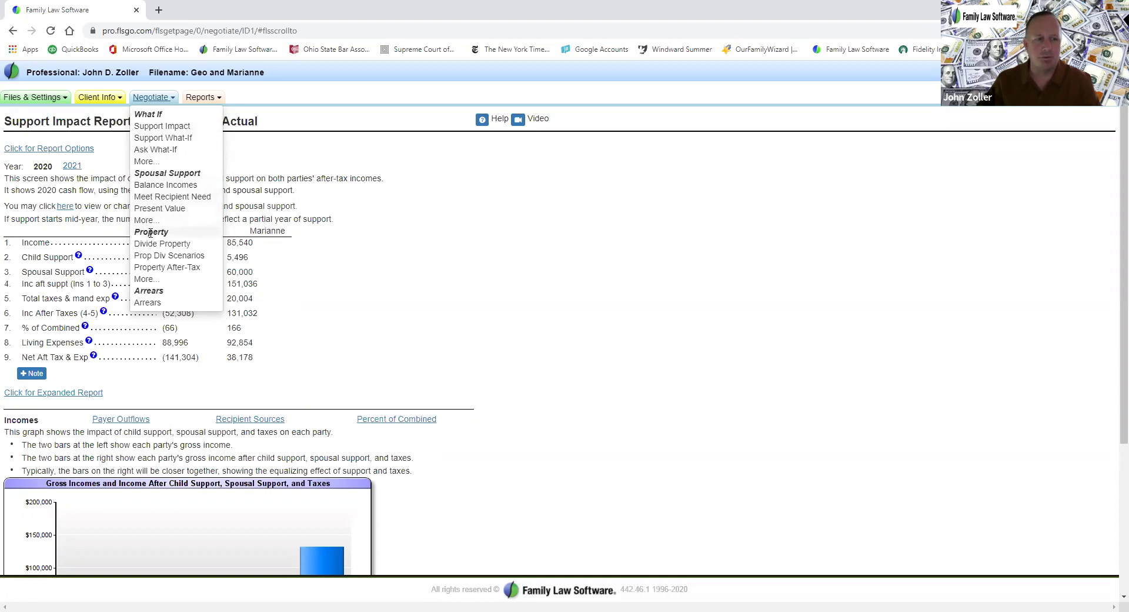
{"action": "left_click", "coordinate": [171, 245]}
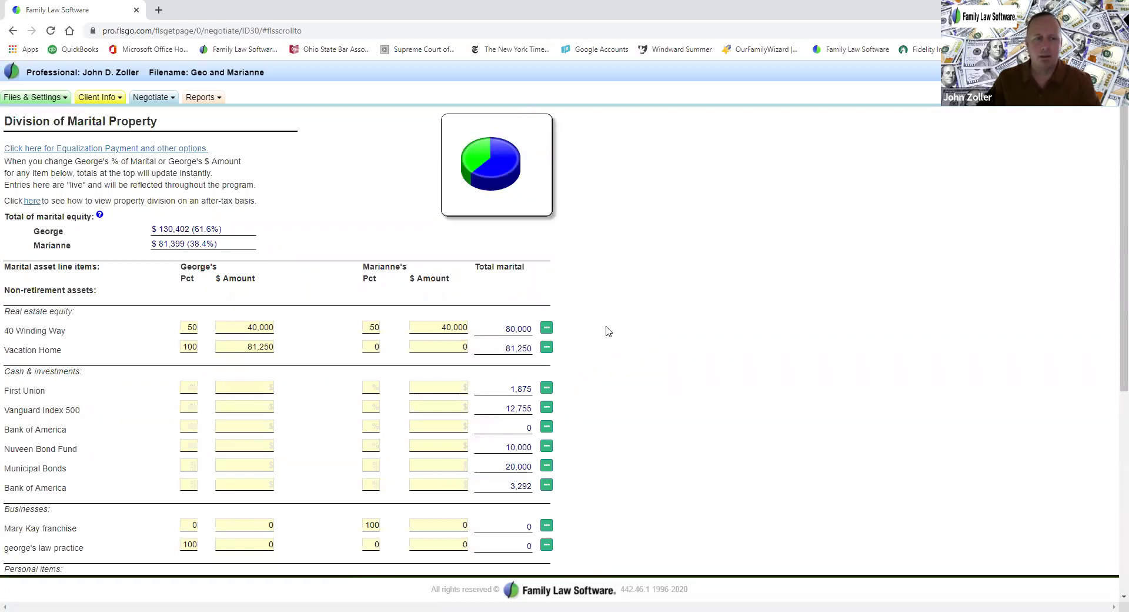
View the Pension Data Entry Screen, and open Background and Child Information
{"action": "left_click", "coordinate": [99, 102]}
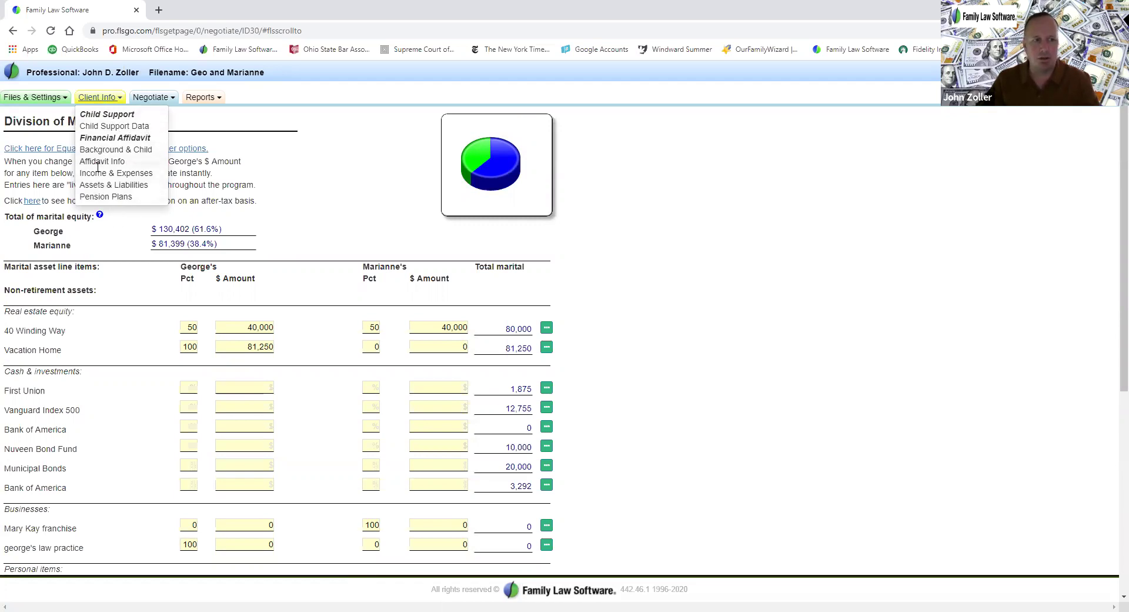
{"action": "left_click", "coordinate": [134, 198]}
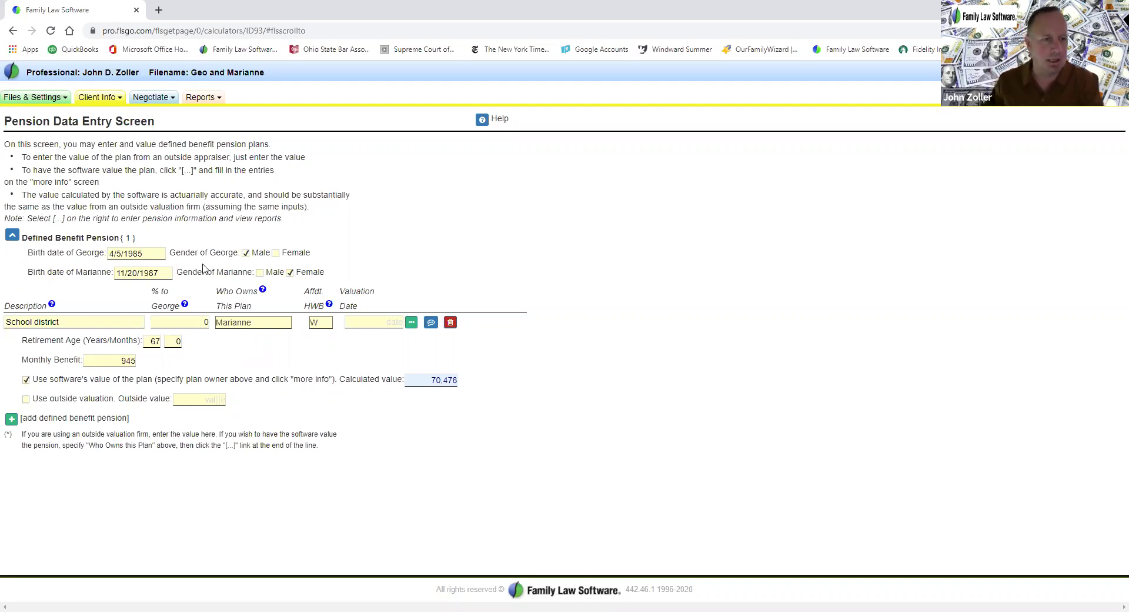
{"action": "left_click", "coordinate": [98, 101]}
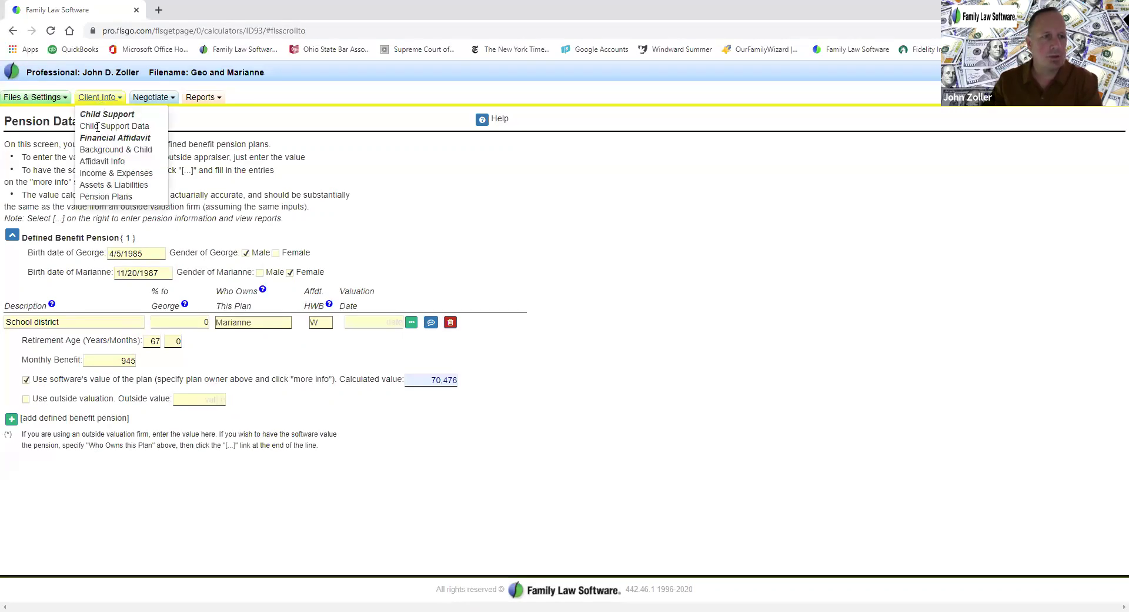
{"action": "left_click", "coordinate": [97, 152]}
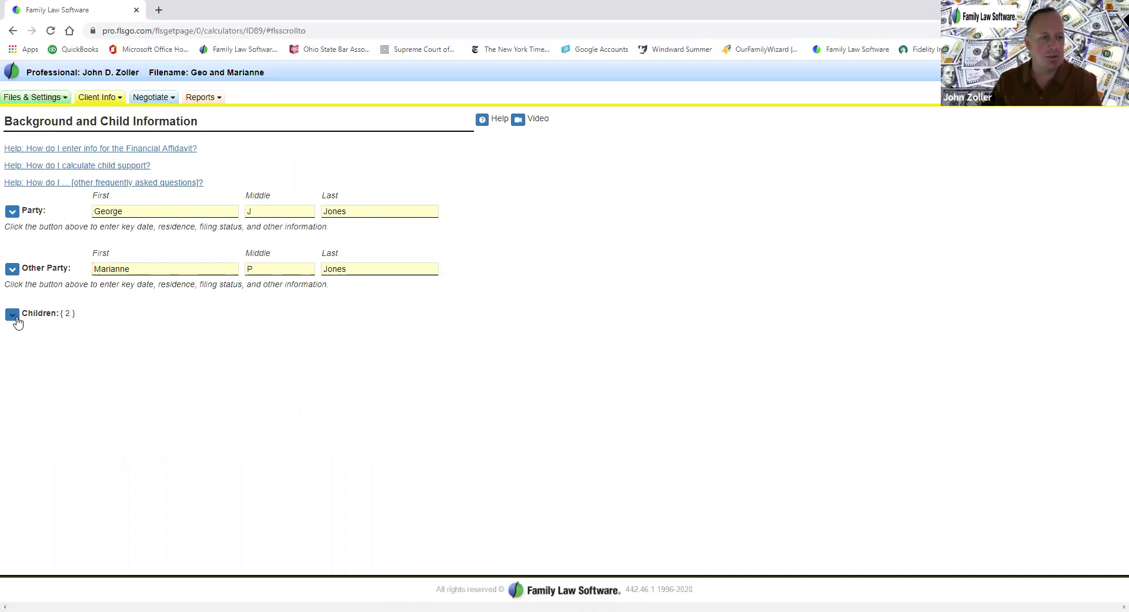
Review the husband's Affidavit #5 Temporary Orders from start to end, and view his Affidavit #1 Income and Expenses
{"action": "left_click", "coordinate": [103, 104]}
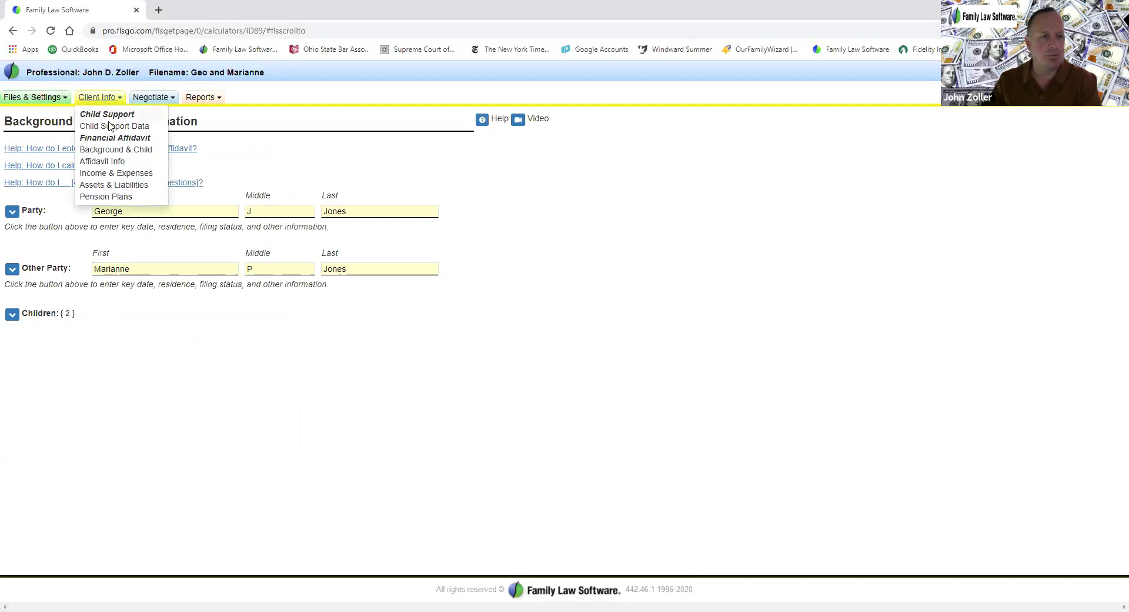
{"action": "left_click", "coordinate": [111, 160]}
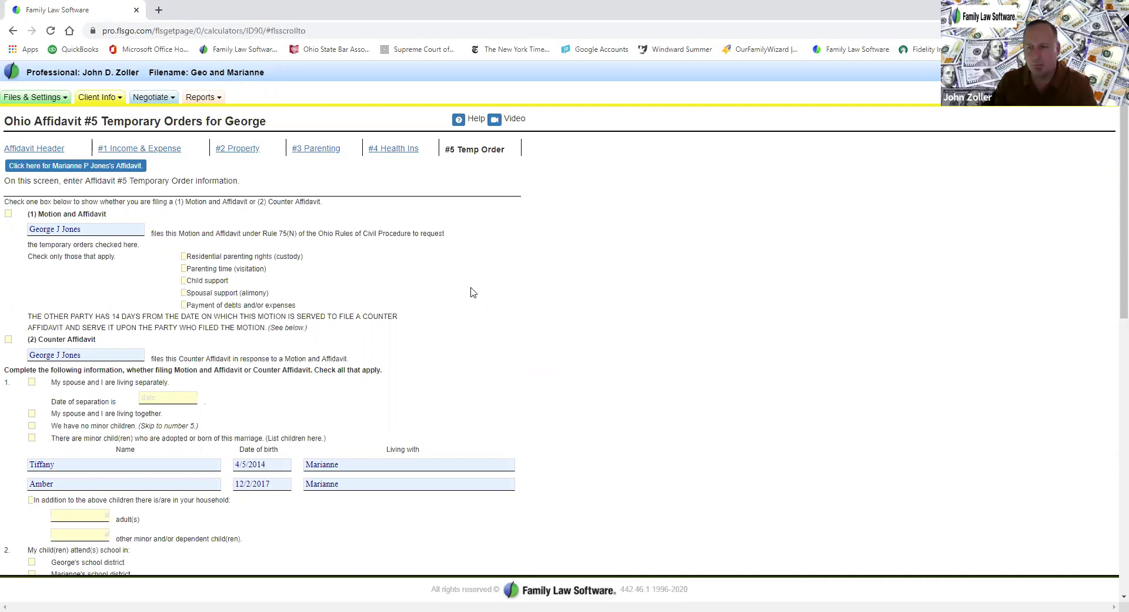
{"action": "scroll", "coordinate": [412, 393], "scroll_direction": "down", "scroll_amount": 4}
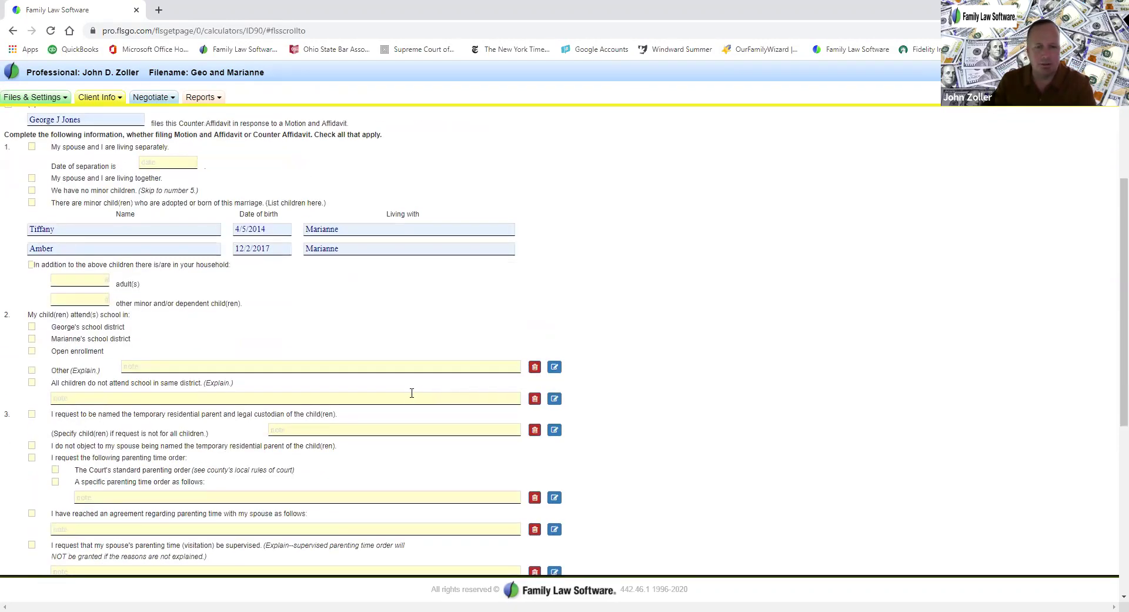
{"action": "scroll", "coordinate": [355, 419], "scroll_direction": "down", "scroll_amount": 3}
{"action": "scroll", "coordinate": [355, 419], "scroll_direction": "down", "scroll_amount": 3}
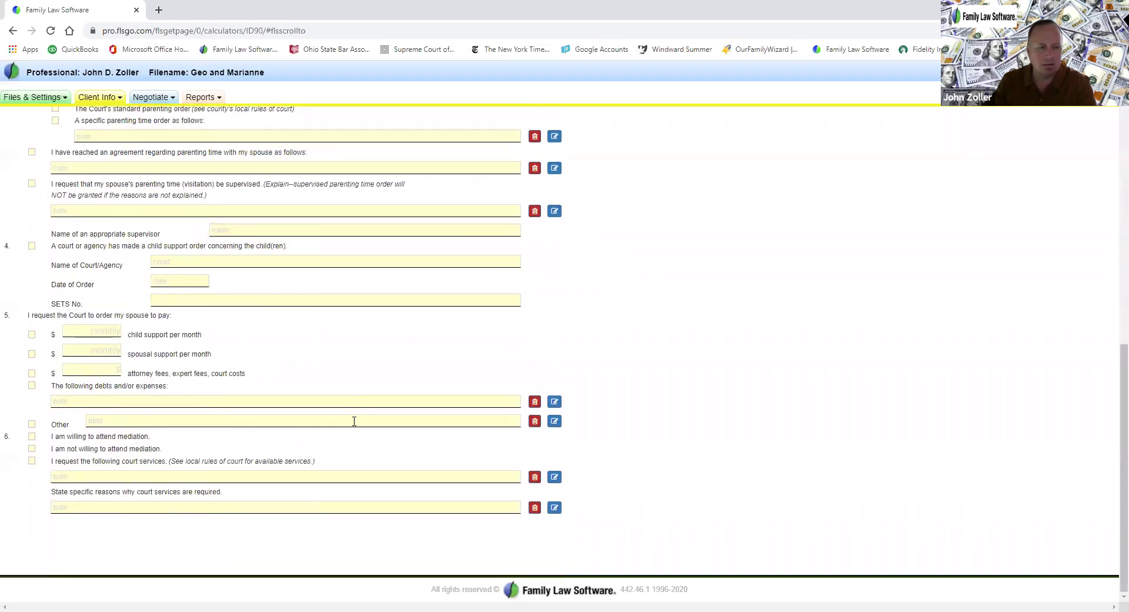
{"action": "scroll", "coordinate": [354, 421], "scroll_direction": "up", "scroll_amount": 12}
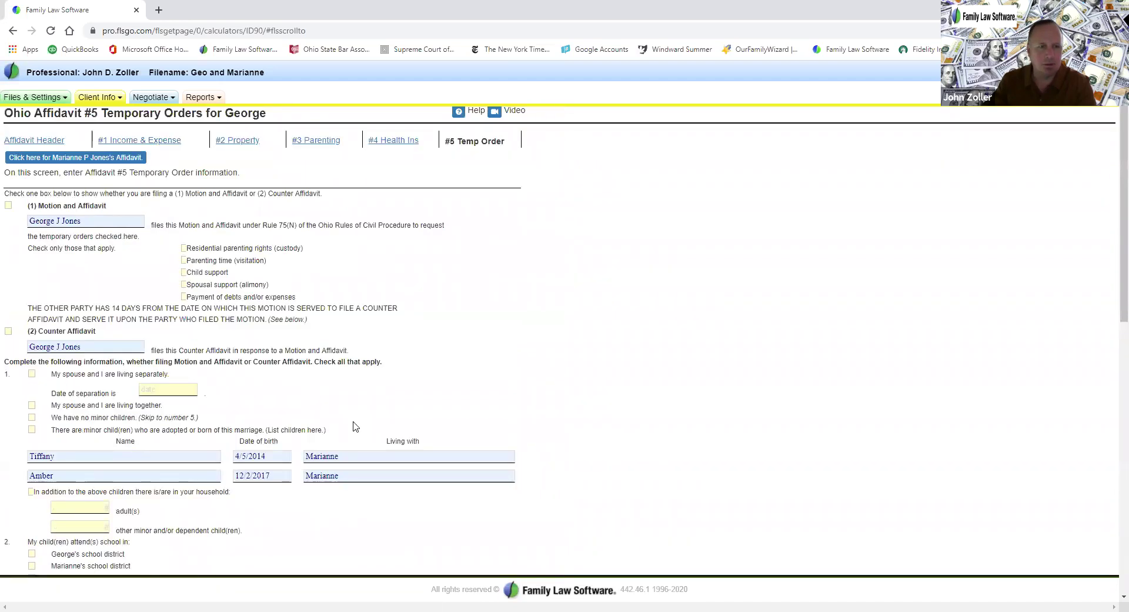
{"action": "scroll", "coordinate": [355, 421], "scroll_direction": "up", "scroll_amount": 1}
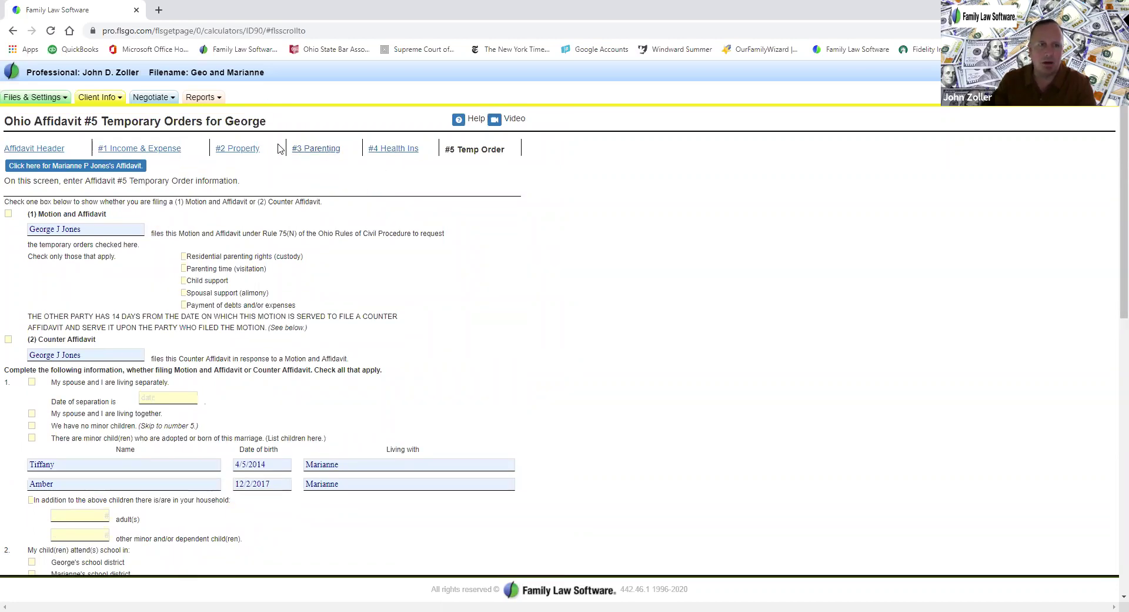
{"action": "left_click", "coordinate": [168, 149]}
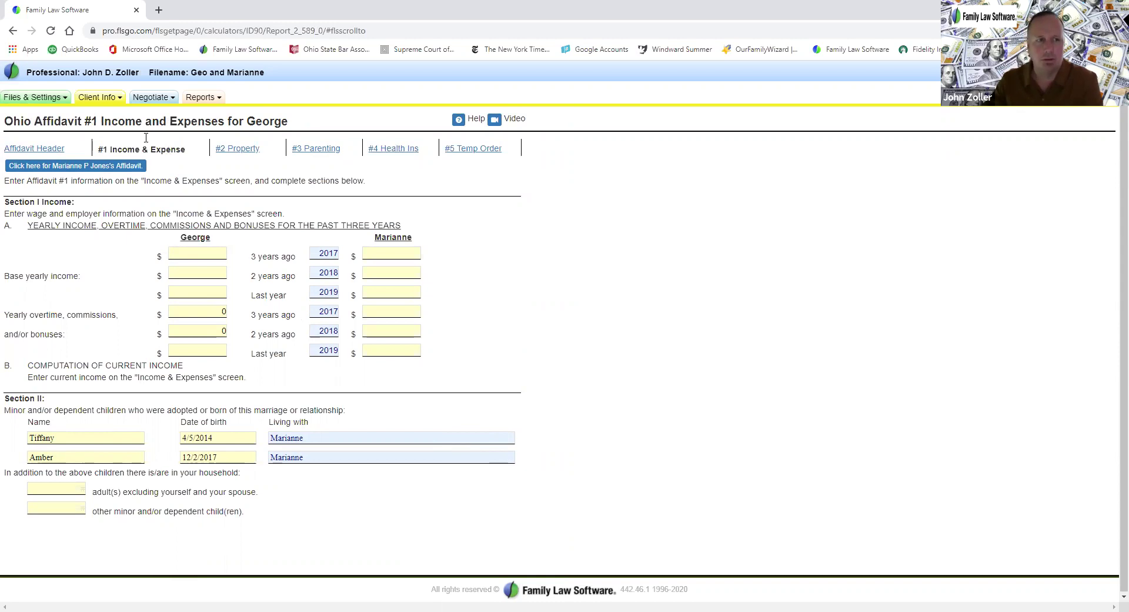
Open Income & Expenses and view the Monthly Housing Expenses section of the wife's Living Expenses
{"action": "left_click", "coordinate": [104, 104]}
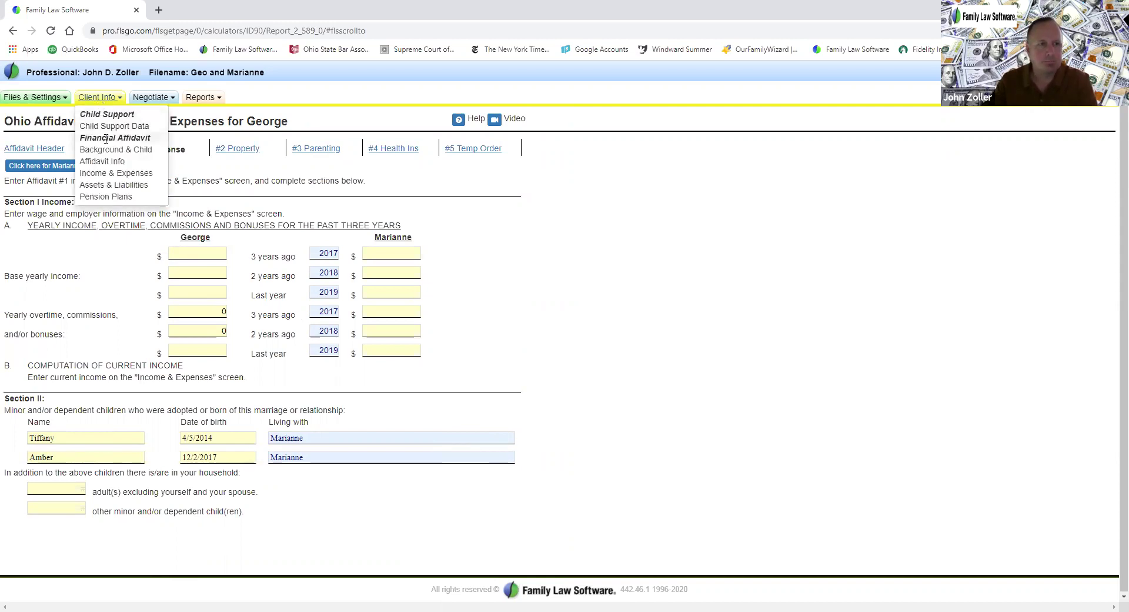
{"action": "left_click", "coordinate": [103, 177]}
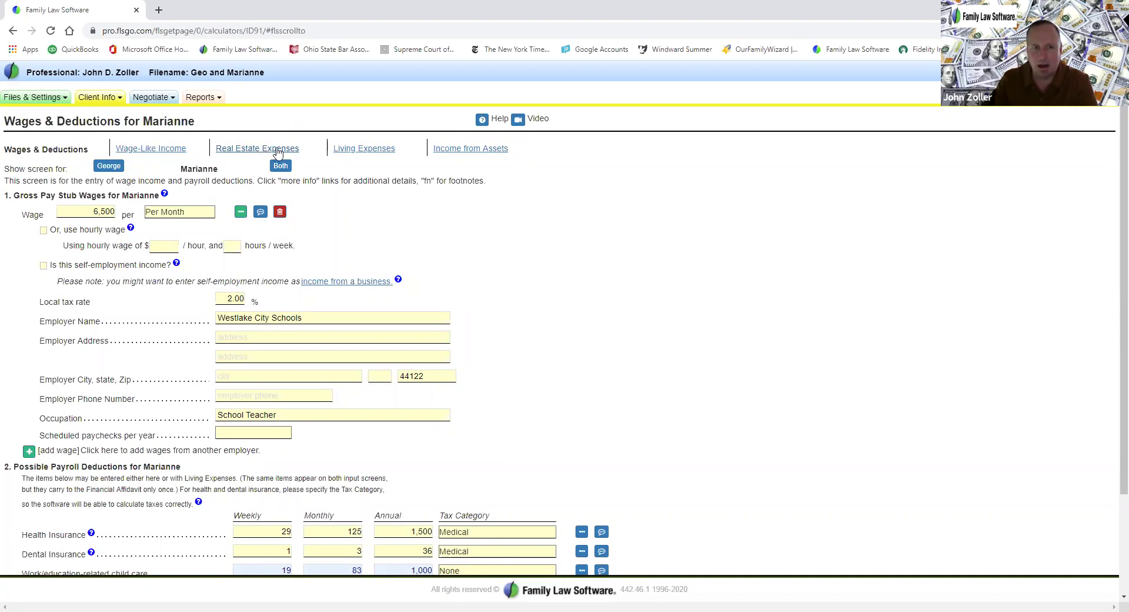
{"action": "left_click", "coordinate": [346, 152]}
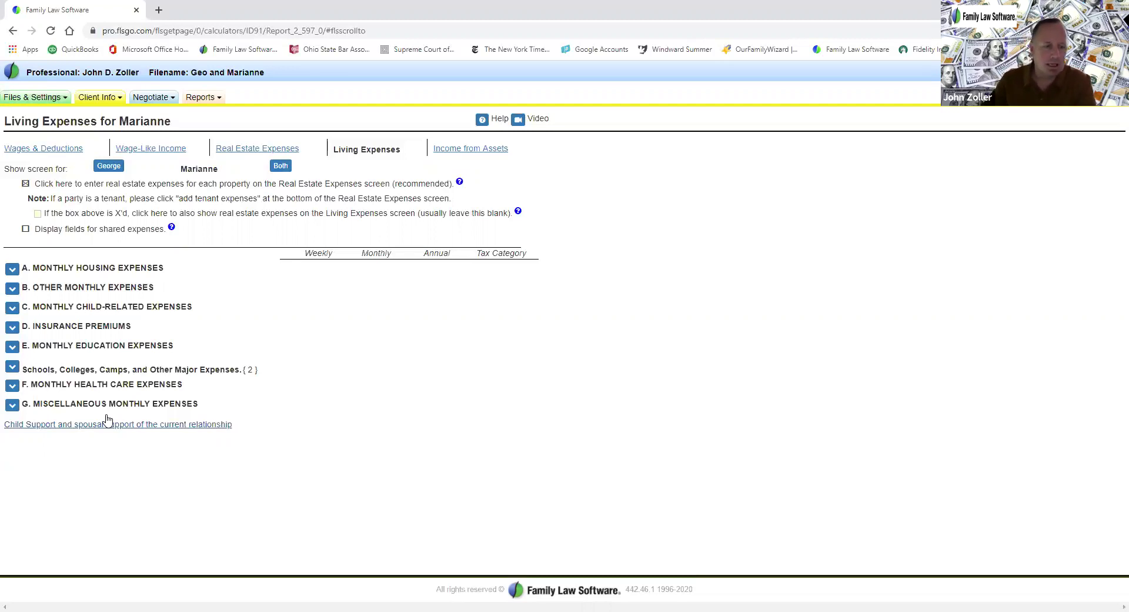
{"action": "left_click", "coordinate": [11, 268]}
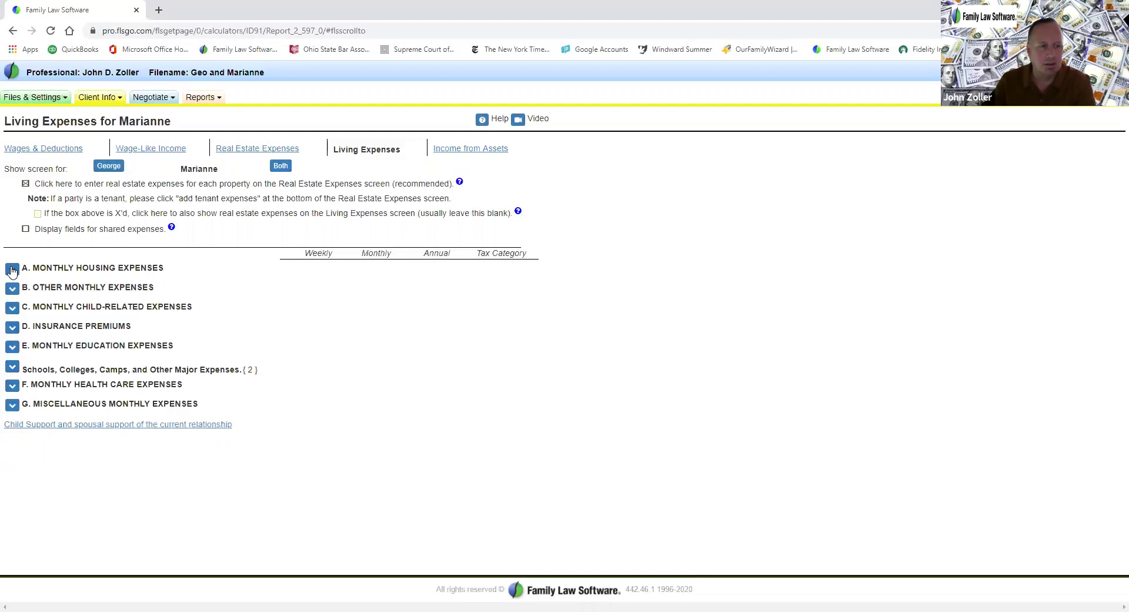
{"action": "left_click", "coordinate": [11, 268]}
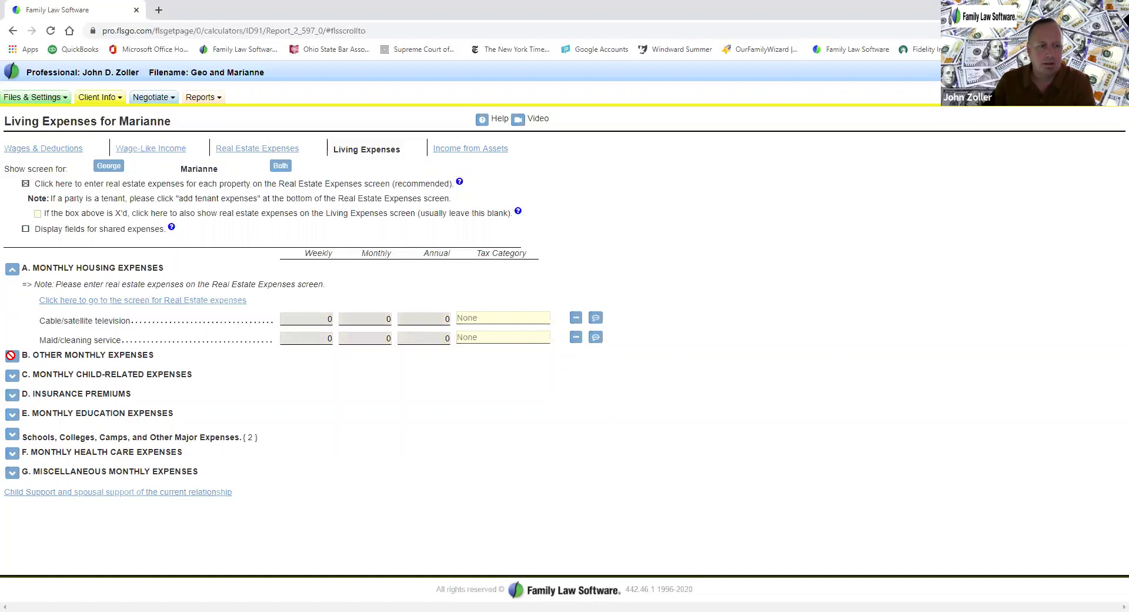
Review the wife's Other Monthly Expenses, covering food, transportation, clothing and personal grooming, and collapse the section
{"action": "left_click", "coordinate": [12, 356]}
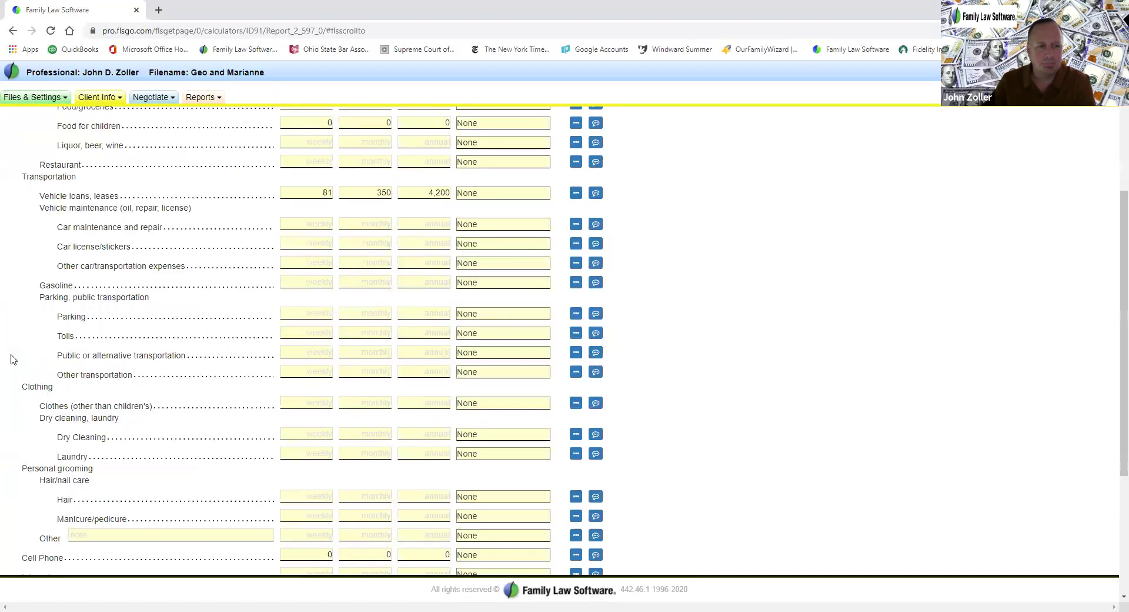
{"action": "scroll", "coordinate": [216, 412], "scroll_direction": "up", "scroll_amount": 3}
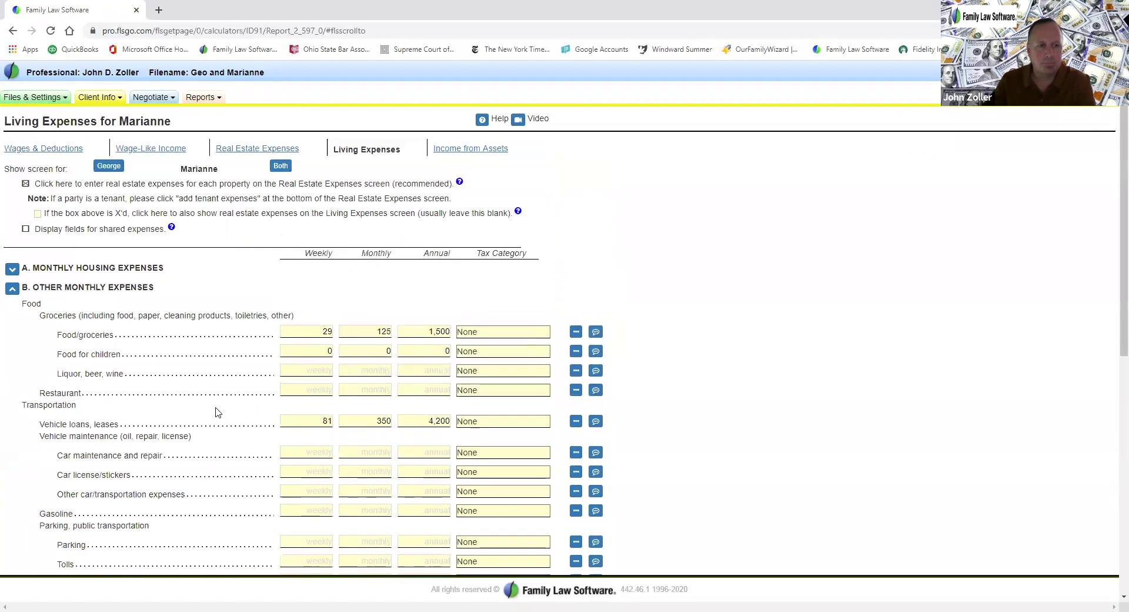
{"action": "scroll", "coordinate": [216, 412], "scroll_direction": "down", "scroll_amount": 2}
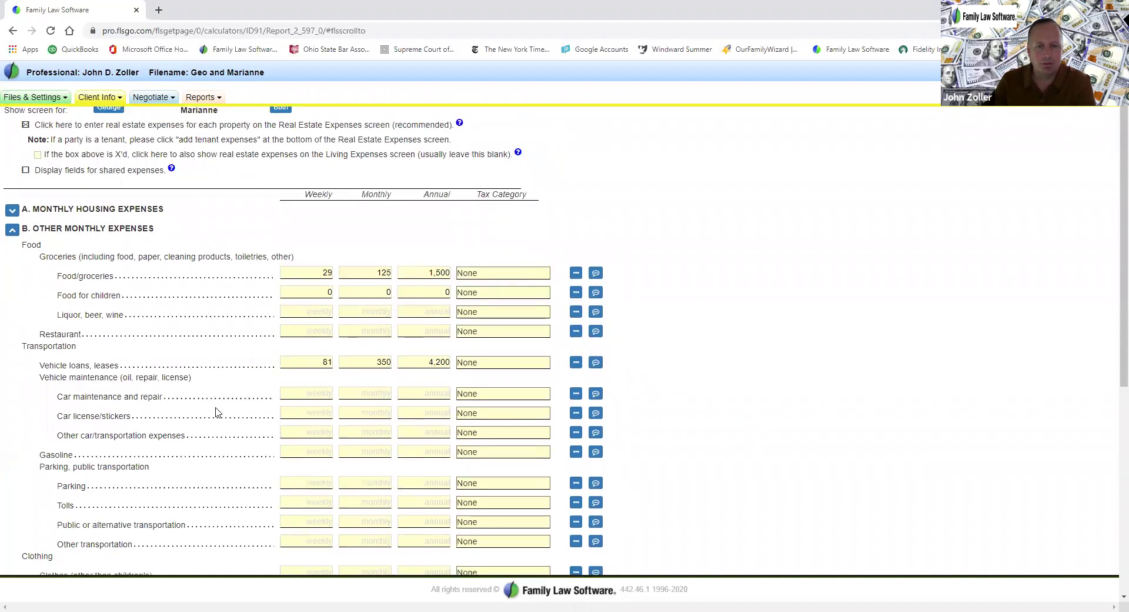
{"action": "scroll", "coordinate": [216, 412], "scroll_direction": "down", "scroll_amount": 5}
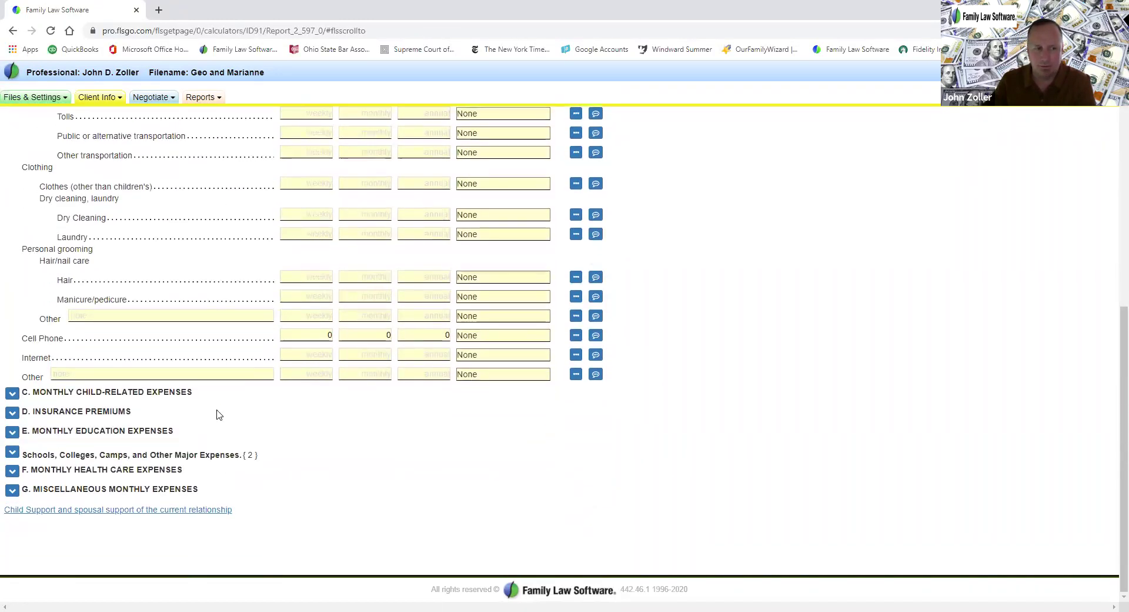
{"action": "scroll", "coordinate": [217, 411], "scroll_direction": "up", "scroll_amount": 3}
{"action": "scroll", "coordinate": [113, 291], "scroll_direction": "up", "scroll_amount": 3}
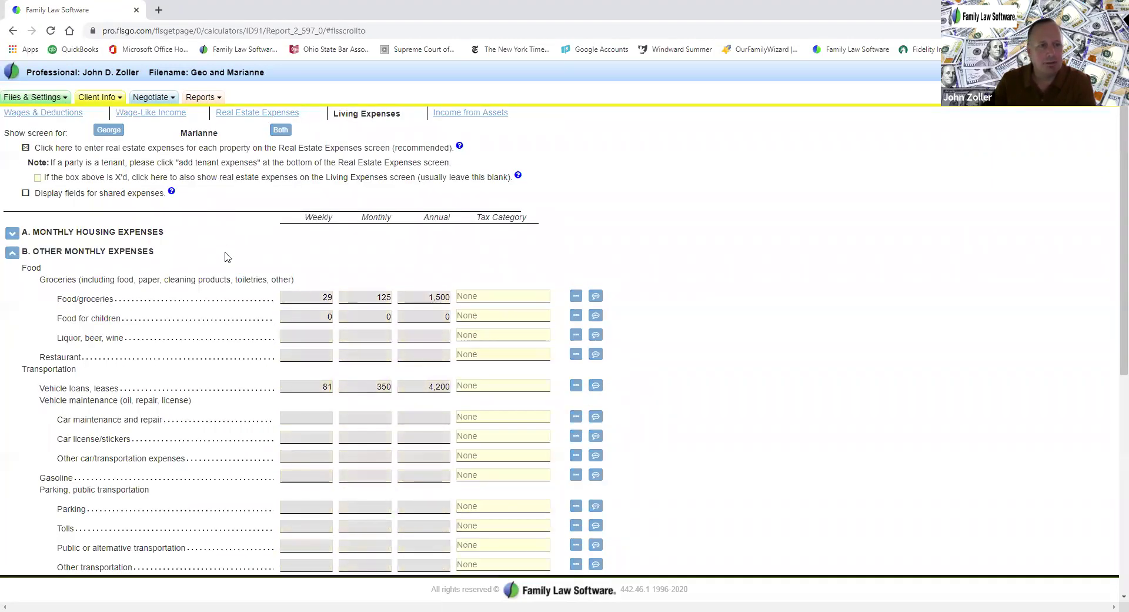
{"action": "scroll", "coordinate": [226, 256], "scroll_direction": "up", "scroll_amount": 1}
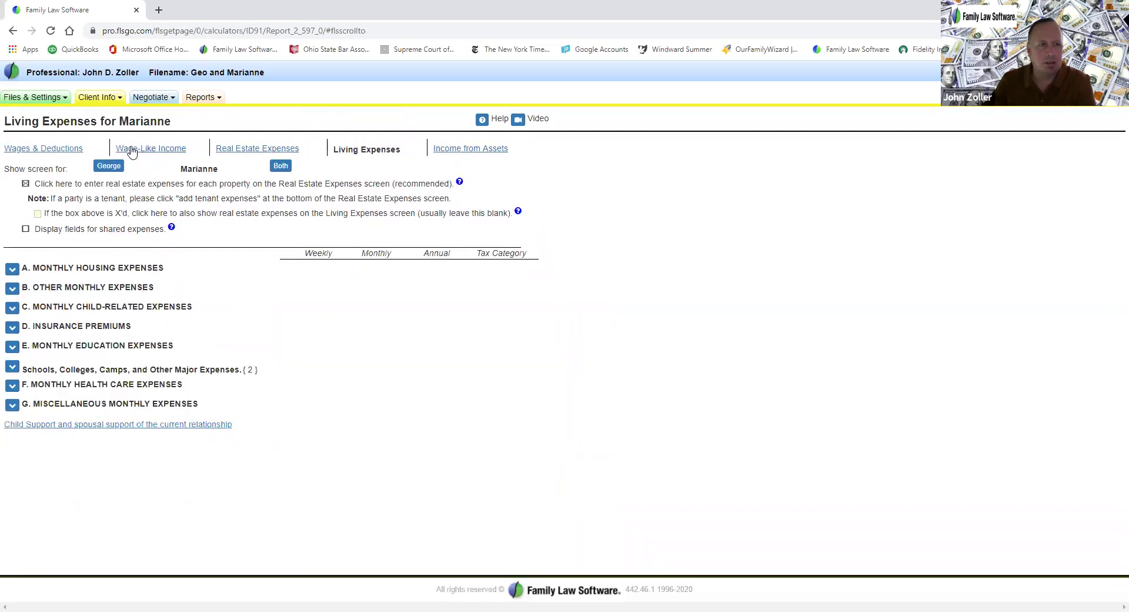
In Divide Property, set the husband's share to 100% for First Union and 50% for Vanguard Index 500
{"action": "left_click", "coordinate": [104, 100]}
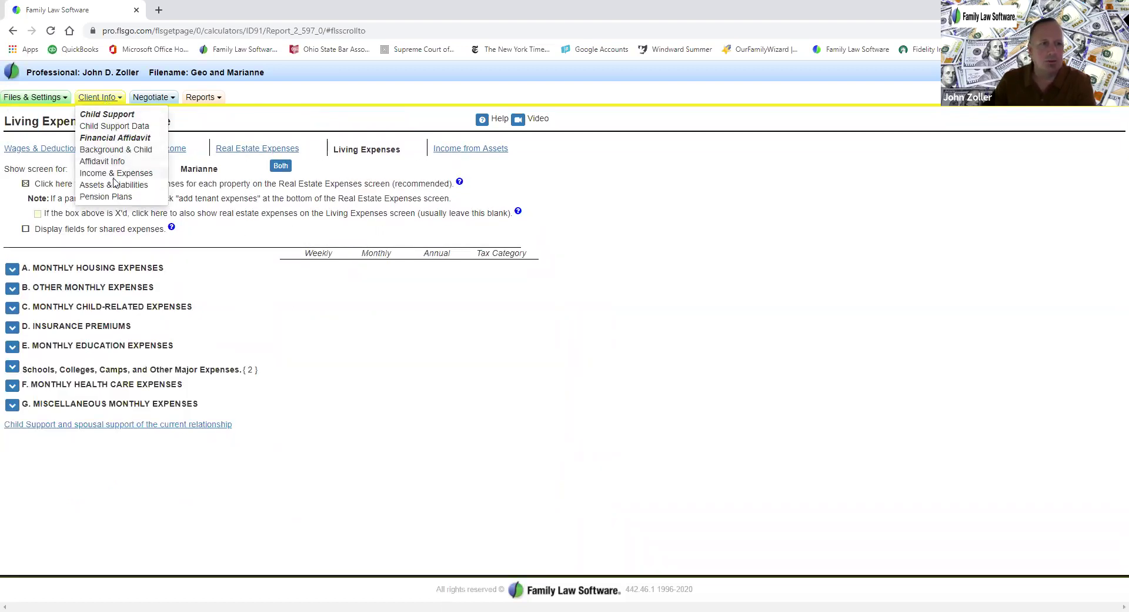
{"action": "left_click", "coordinate": [151, 97]}
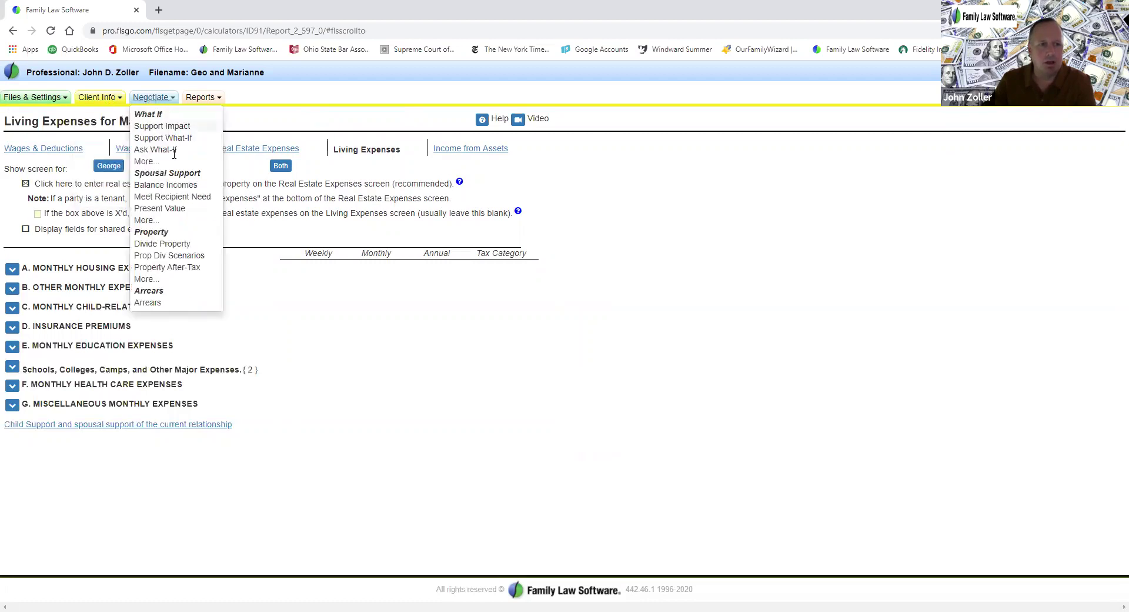
{"action": "left_click", "coordinate": [176, 246]}
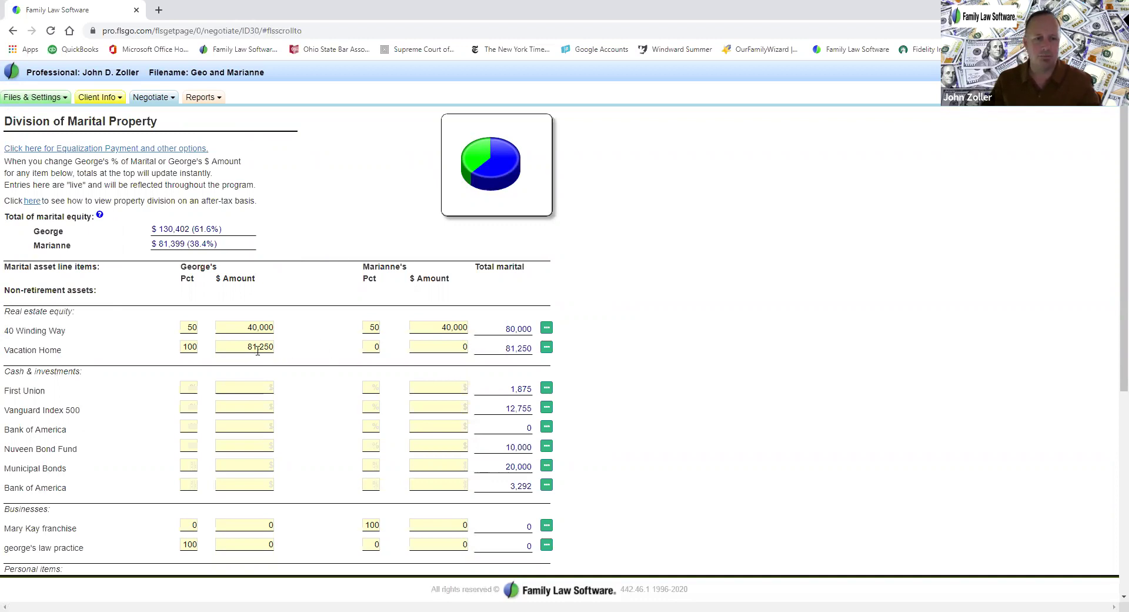
{"action": "left_click", "coordinate": [189, 389]}
{"action": "type", "text": "100"}
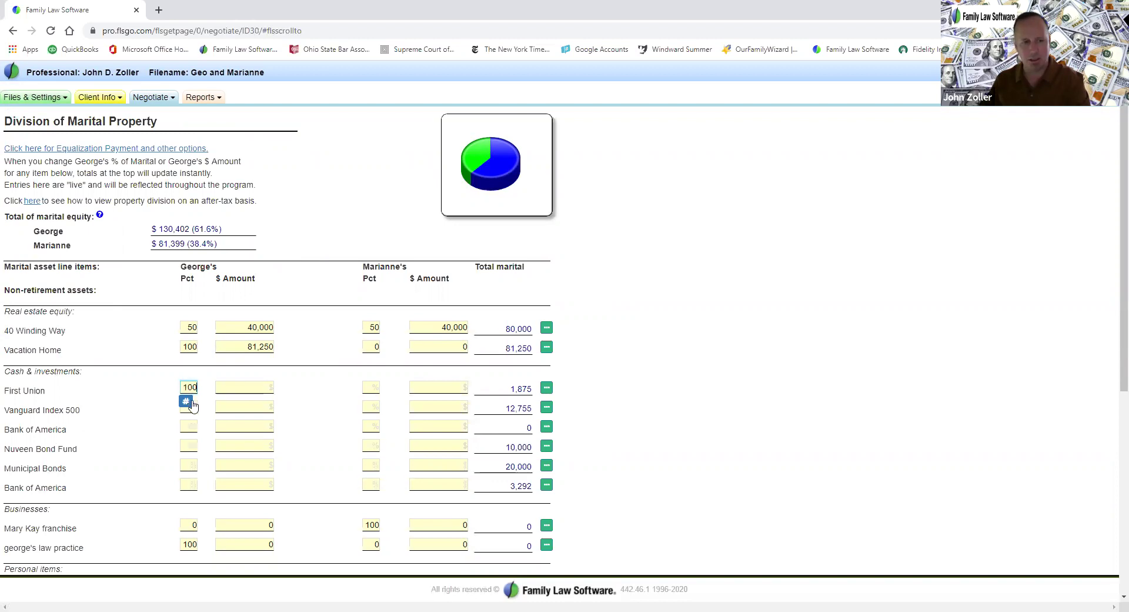
{"action": "left_click", "coordinate": [195, 407]}
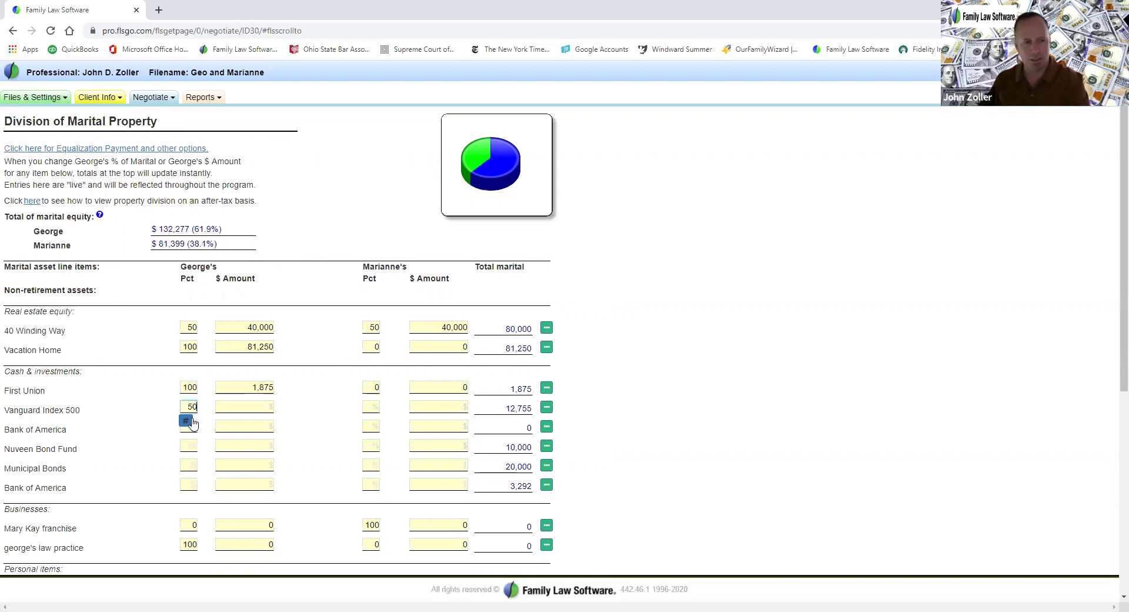
{"action": "type", "text": "50"}
{"action": "left_click", "coordinate": [186, 419]}
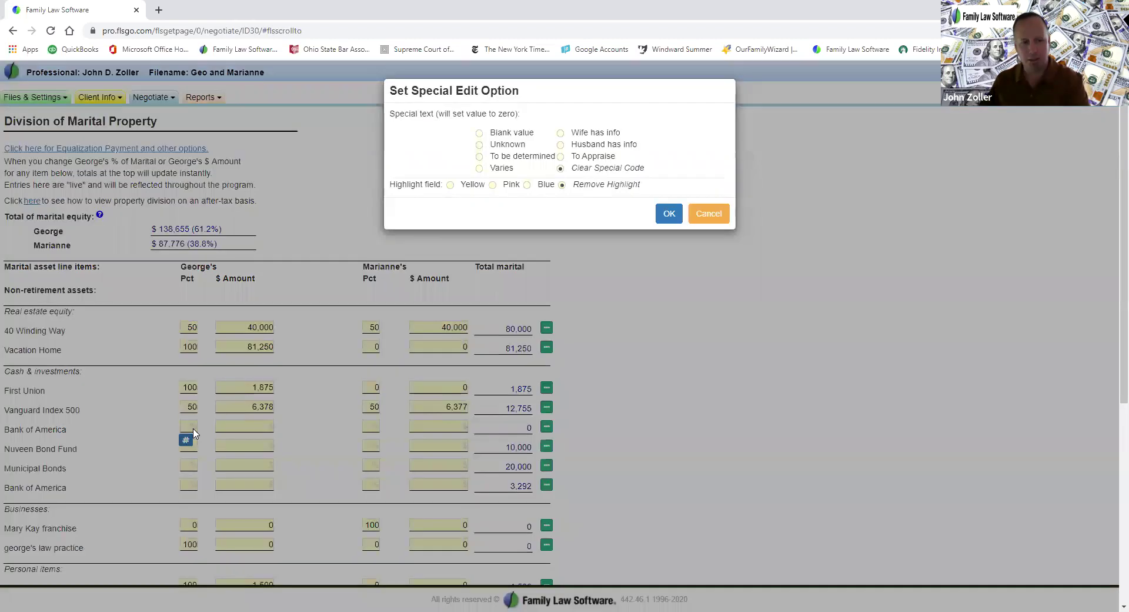
{"action": "left_click", "coordinate": [709, 213]}
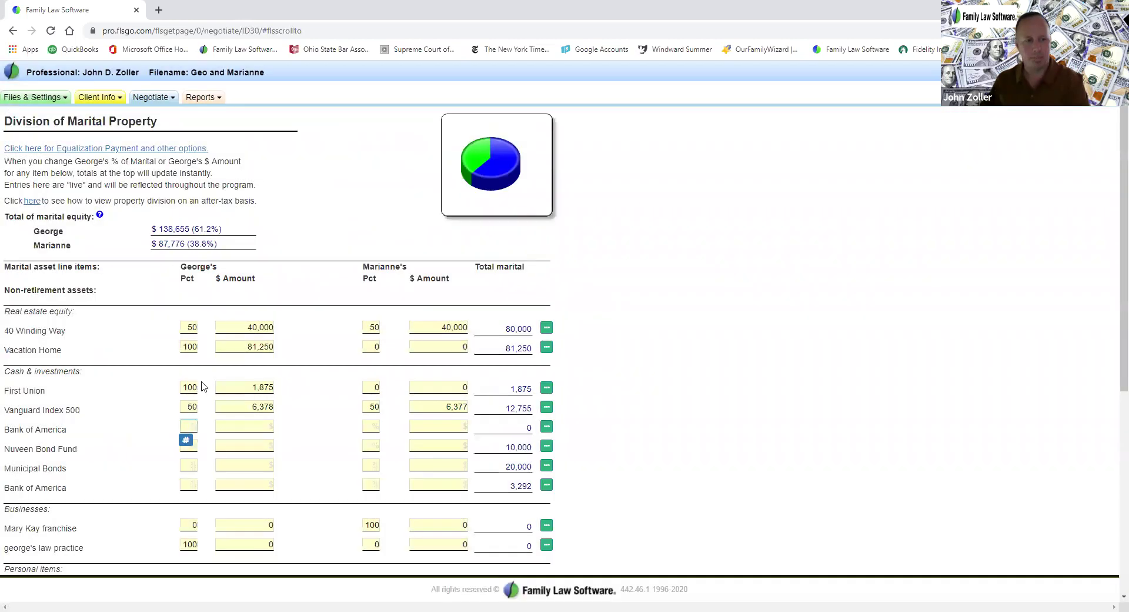
Set the husband's share to 50% for both Bank of America accounts, Nuveen Bond Fund and Municipal Bonds
{"action": "scroll", "coordinate": [204, 393], "scroll_direction": "down", "scroll_amount": 5}
{"action": "left_click", "coordinate": [192, 161]}
{"action": "type", "text": "50"}
{"action": "left_click", "coordinate": [190, 202]}
{"action": "type", "text": "50"}
{"action": "left_click", "coordinate": [190, 180]}
{"action": "type", "text": "50"}
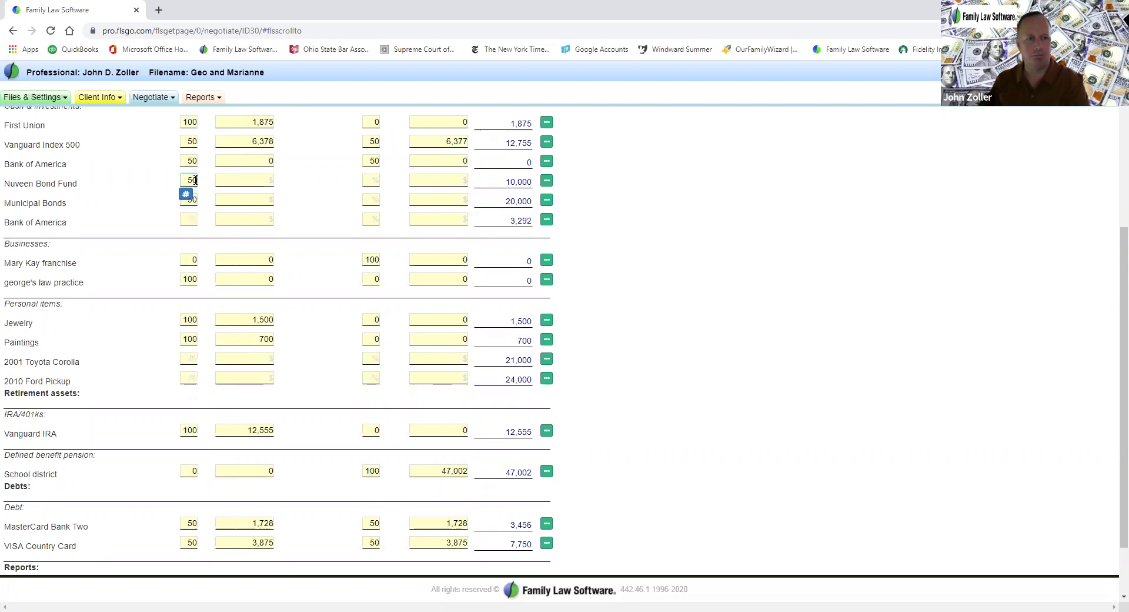
{"action": "left_click", "coordinate": [192, 219]}
{"action": "type", "text": "50"}
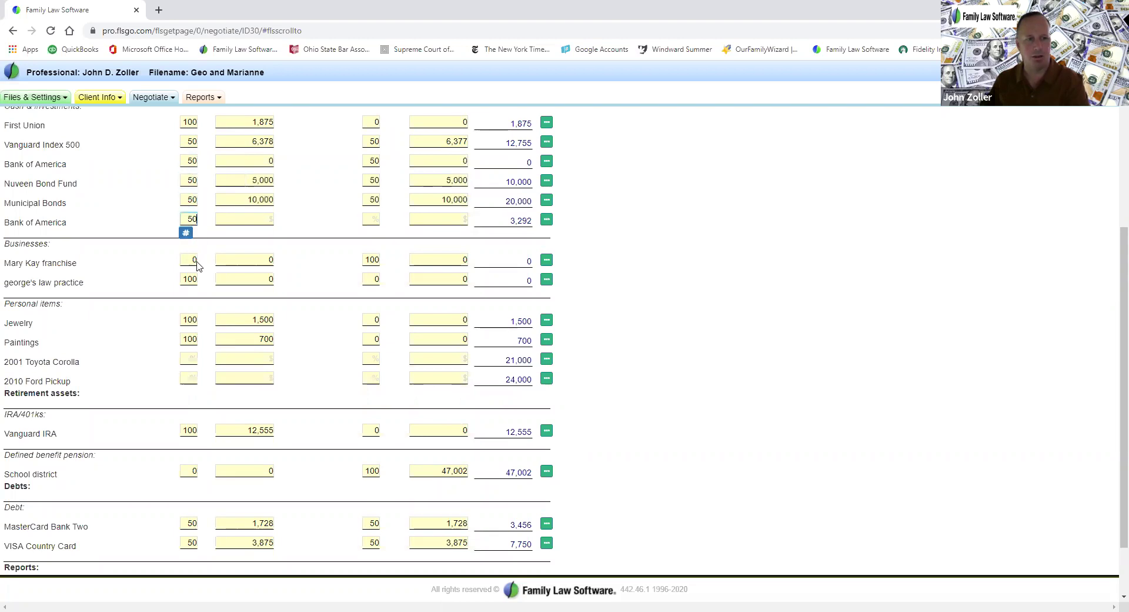
Set the husband's share to 0% for the 2001 Toyota Corolla and 100%, $24,000, for the 2010 Ford Pickup
{"action": "left_click", "coordinate": [185, 358]}
{"action": "type", "text": "0"}
{"action": "left_click", "coordinate": [191, 379]}
{"action": "type", "text": "100"}
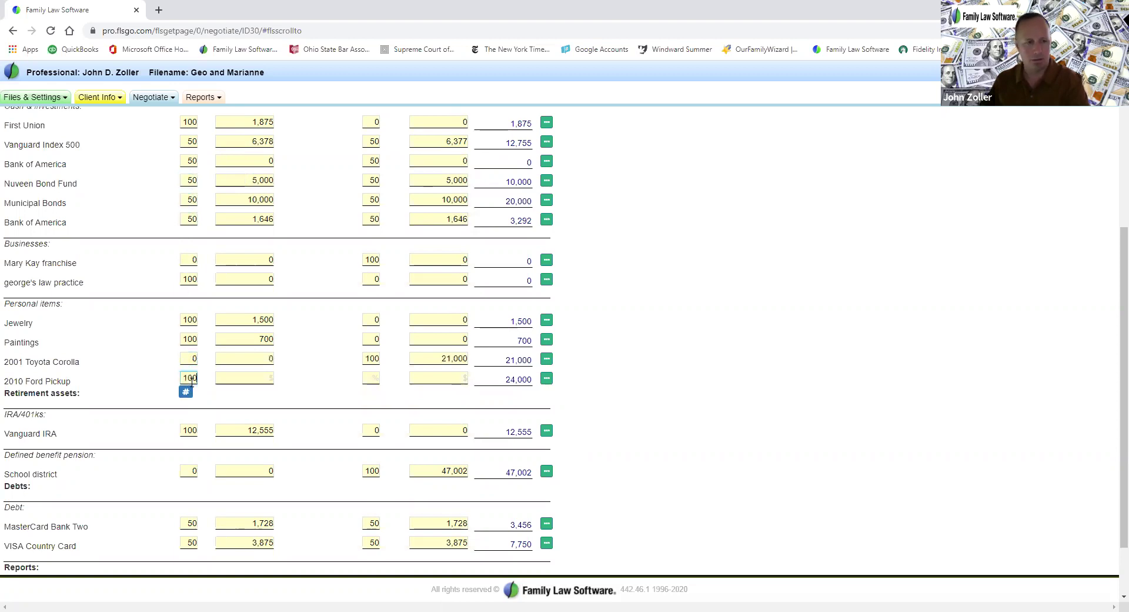
{"action": "key", "text": "Tab"}
{"action": "type", "text": "24000"}
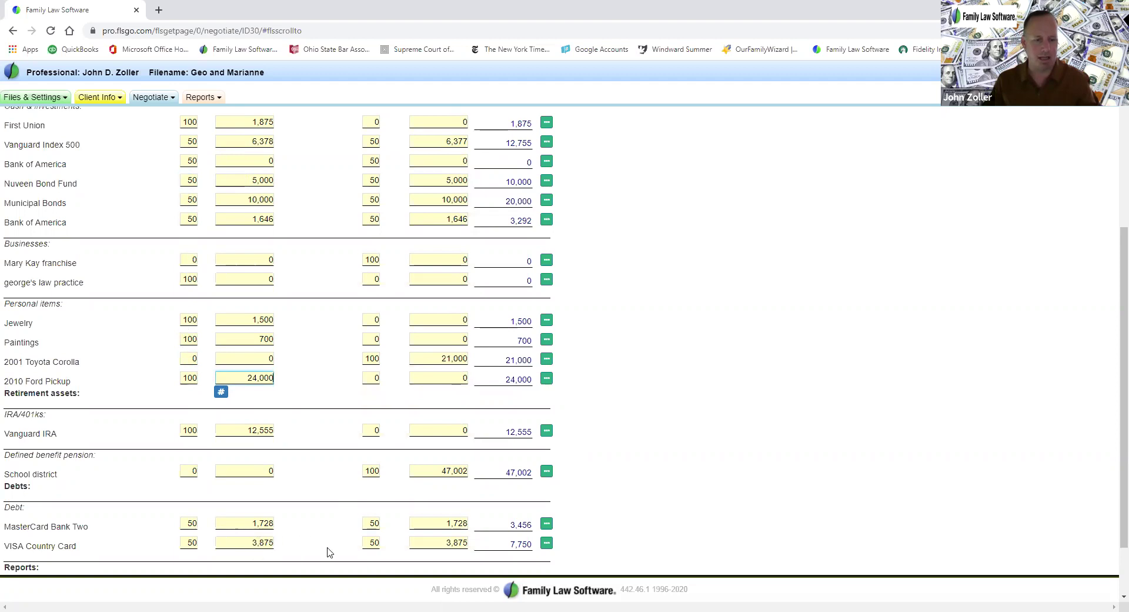
Set the property division options to show how far the parties are from 50/50 and include asset-class subtotals, and review the equalization amount
{"action": "scroll", "coordinate": [364, 517], "scroll_direction": "up", "scroll_amount": 5}
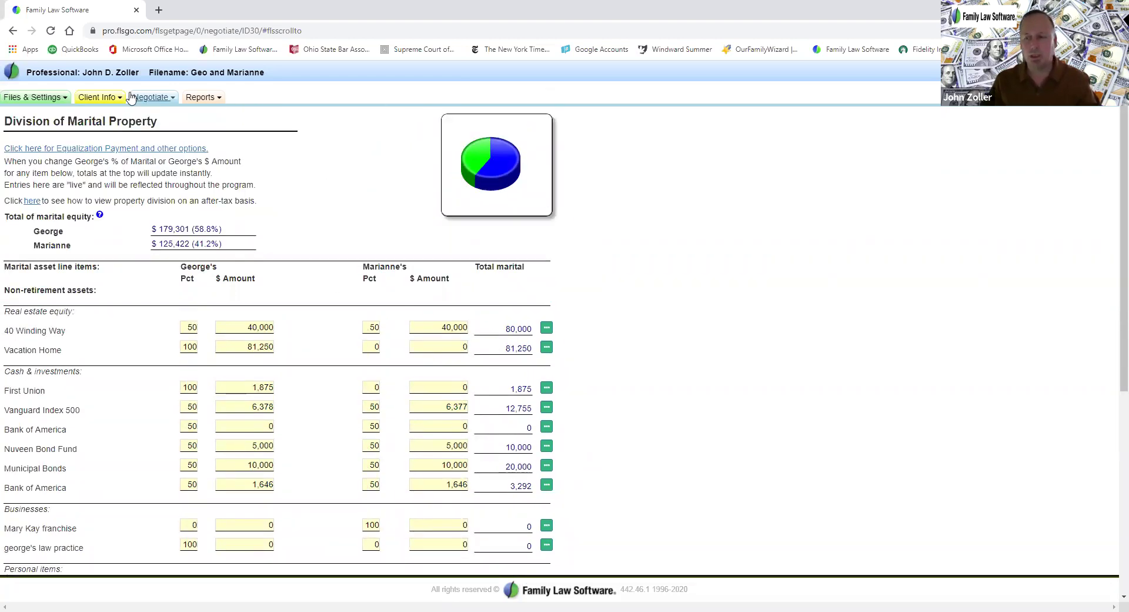
{"action": "left_click", "coordinate": [78, 151]}
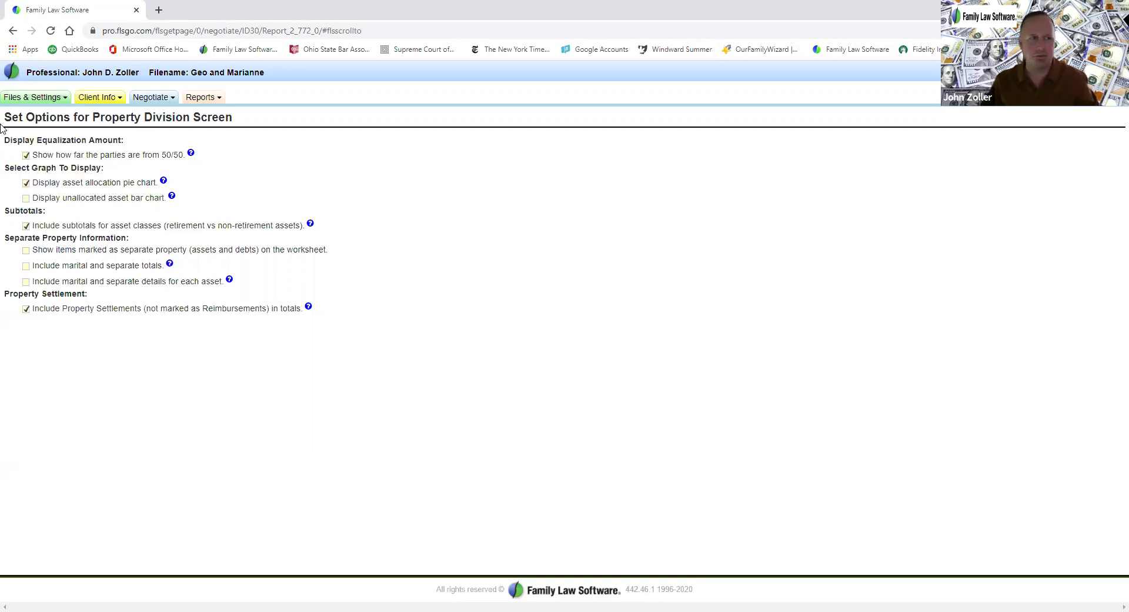
{"action": "left_click", "coordinate": [13, 31]}
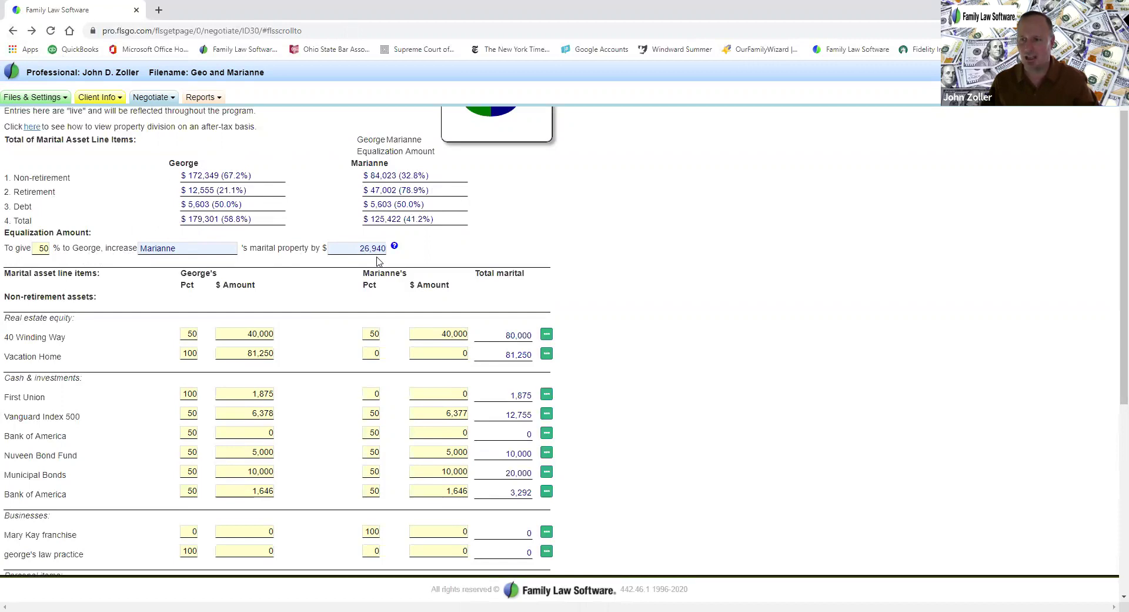
{"action": "scroll", "coordinate": [394, 341], "scroll_direction": "up", "scroll_amount": 1}
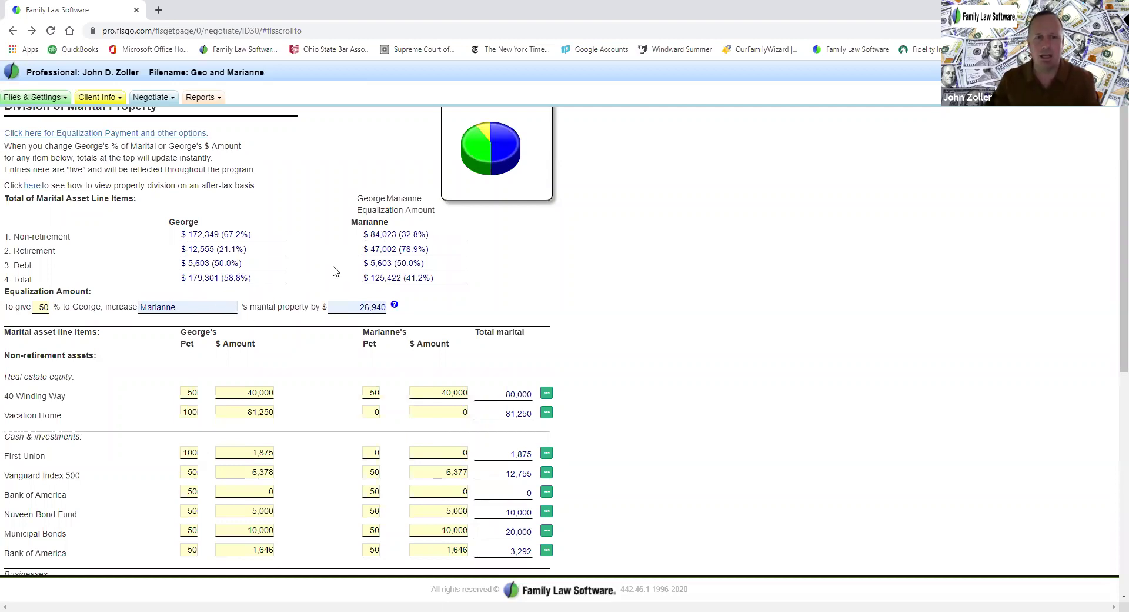
Set the husband's share to 50% for the Vanguard IRA and the School district pension, and review the equalization amount
{"action": "scroll", "coordinate": [350, 269], "scroll_direction": "down", "scroll_amount": 1}
{"action": "scroll", "coordinate": [350, 268], "scroll_direction": "down", "scroll_amount": 5}
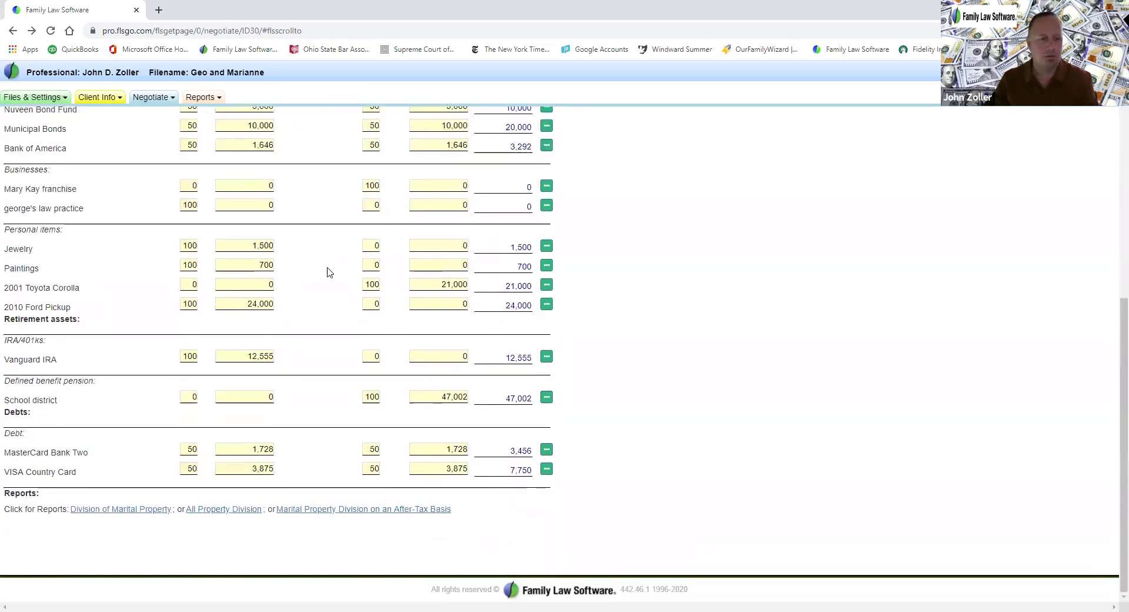
{"action": "left_click", "coordinate": [197, 353]}
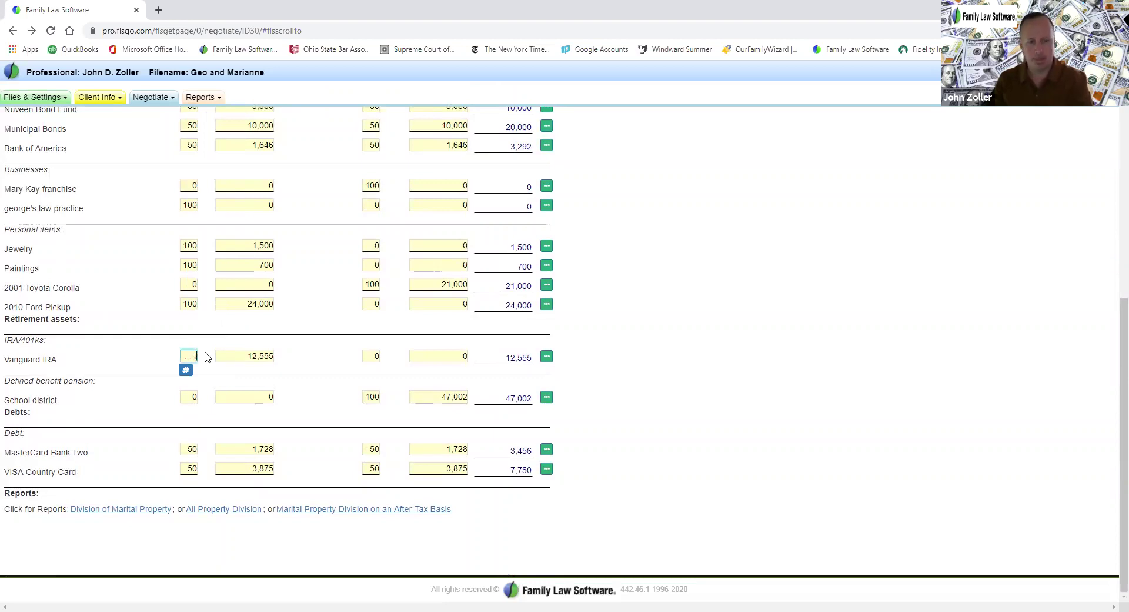
{"action": "type", "text": "50"}
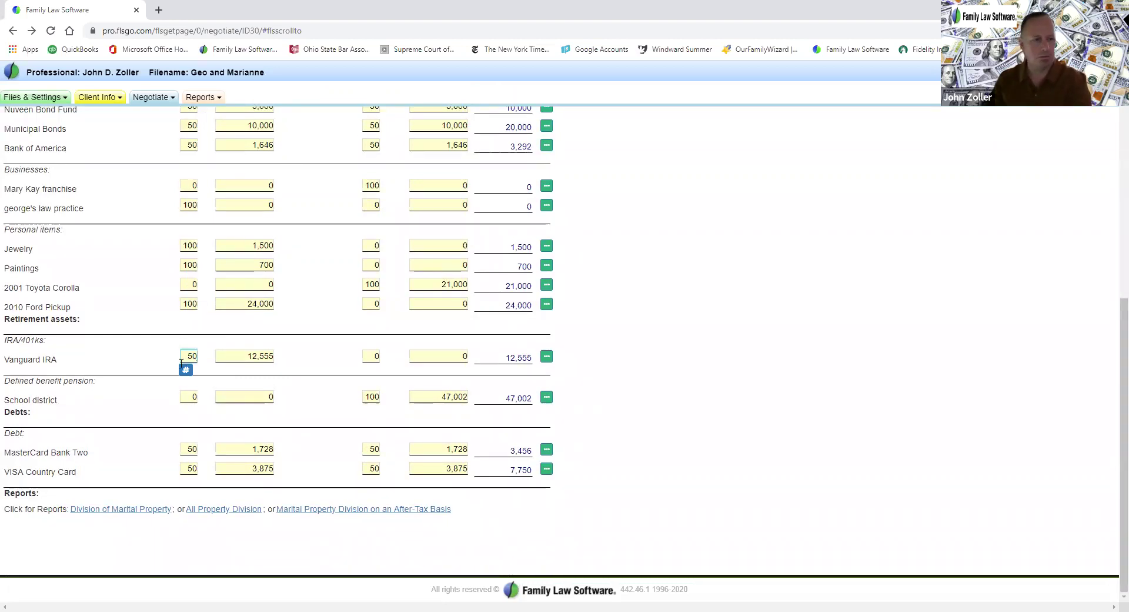
{"action": "left_click", "coordinate": [188, 396]}
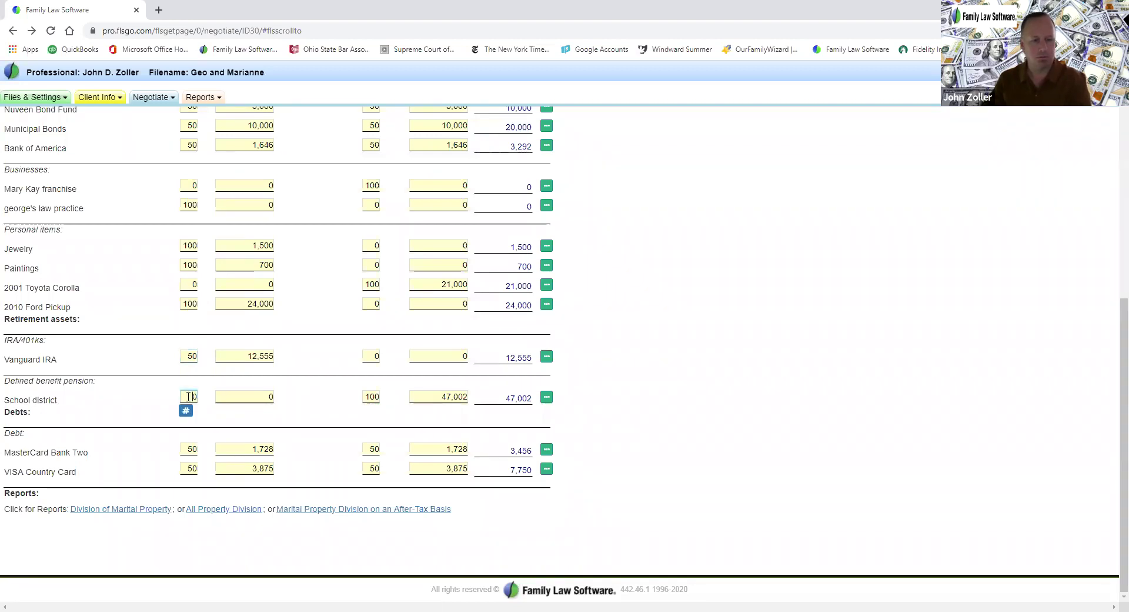
{"action": "type", "text": "5"}
{"action": "key", "text": "Tab"}
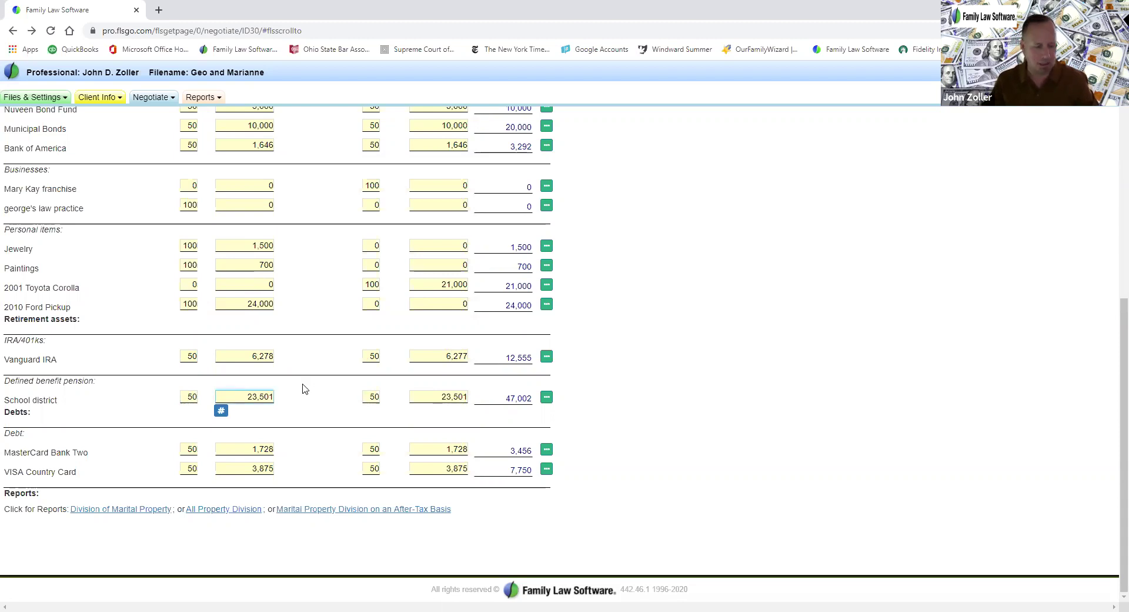
{"action": "key", "text": "Tab"}
{"action": "scroll", "coordinate": [305, 388], "scroll_direction": "up", "scroll_amount": 7}
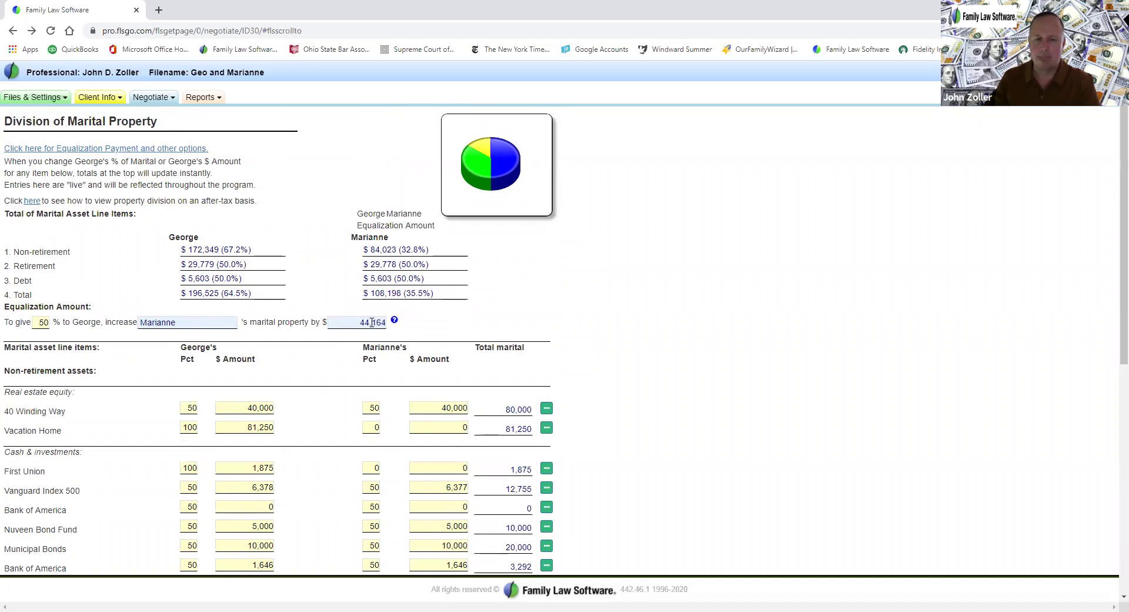
Set the husband's share of the Nuveen Bond Fund to 100% and check the updated division totals
{"action": "scroll", "coordinate": [410, 447], "scroll_direction": "down", "scroll_amount": 3}
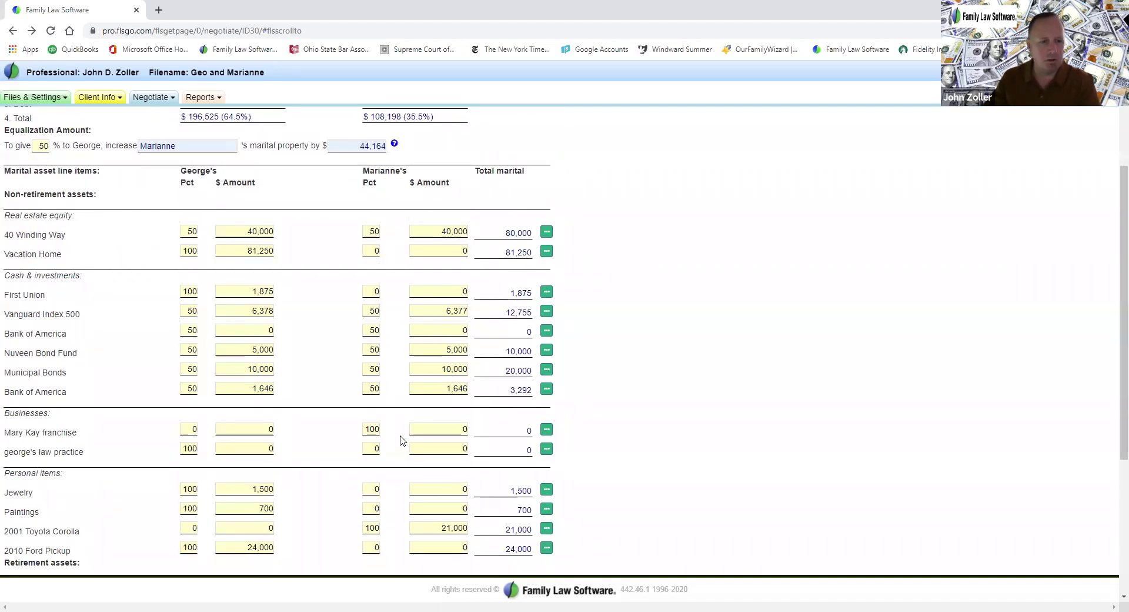
{"action": "left_click", "coordinate": [190, 352]}
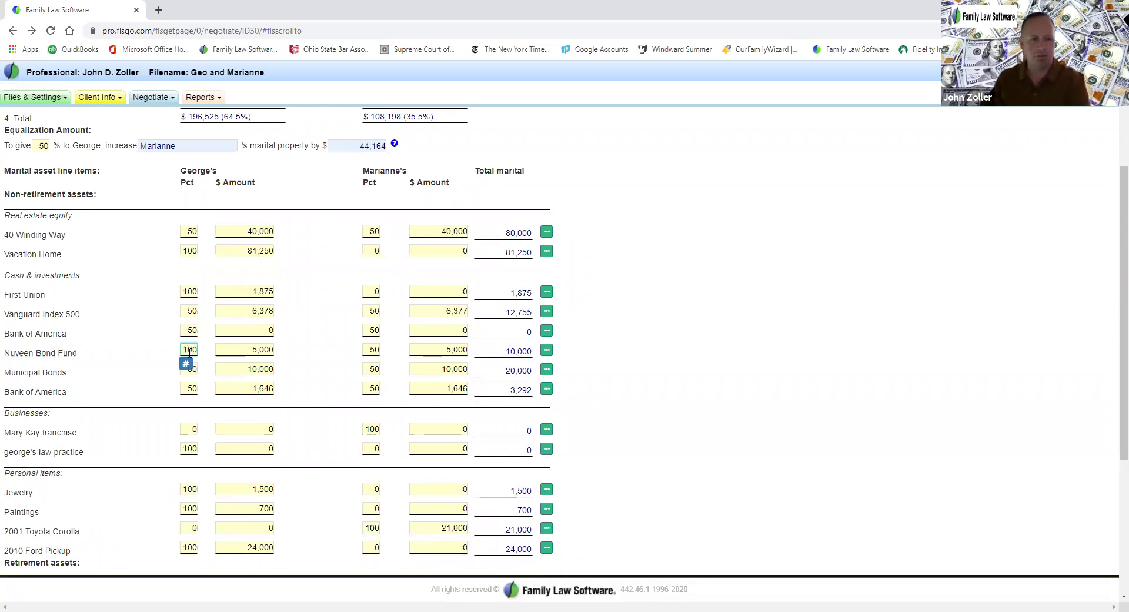
{"action": "type", "text": "100"}
{"action": "key", "text": "Tab"}
{"action": "scroll", "coordinate": [214, 348], "scroll_direction": "up", "scroll_amount": 3}
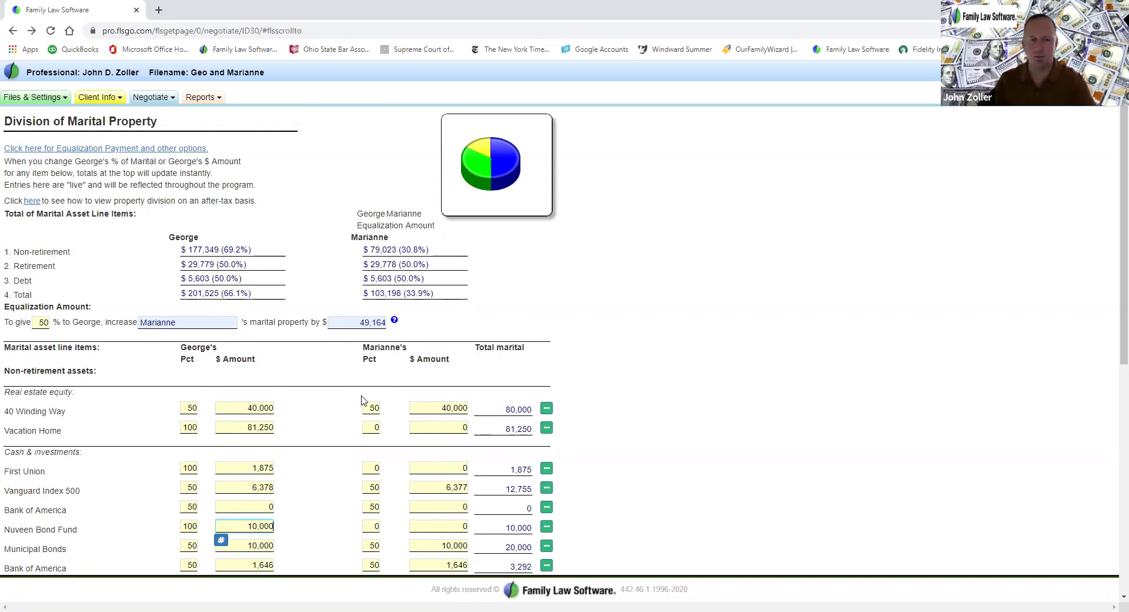
Look over the additional property tools and open the Spousal Support Breakeven report from the additional spousal support tools
{"action": "left_click", "coordinate": [154, 100]}
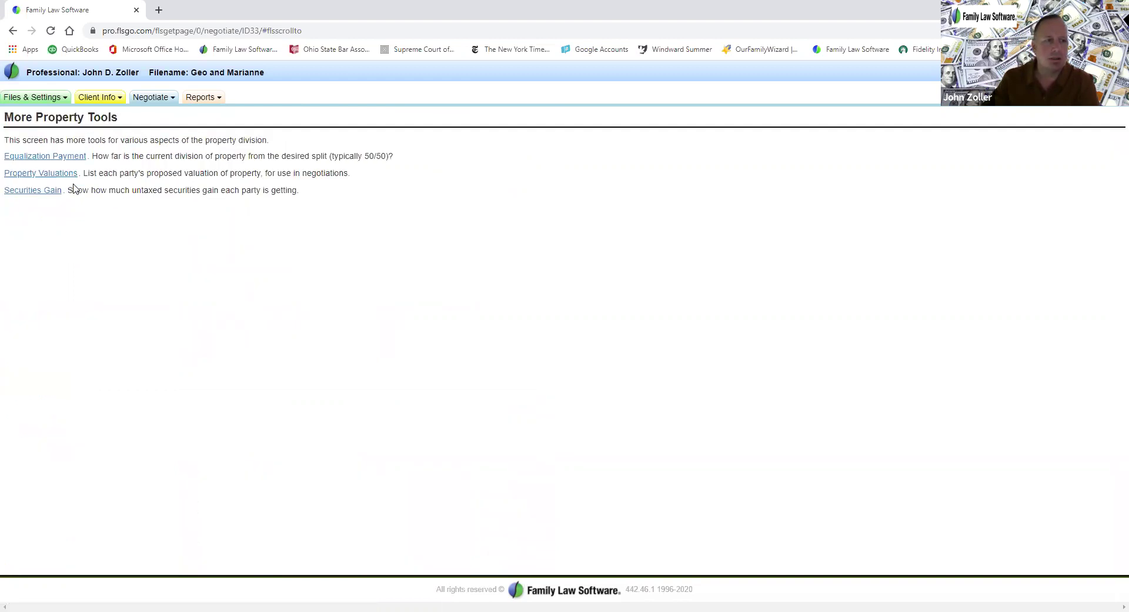
{"action": "left_click", "coordinate": [147, 97]}
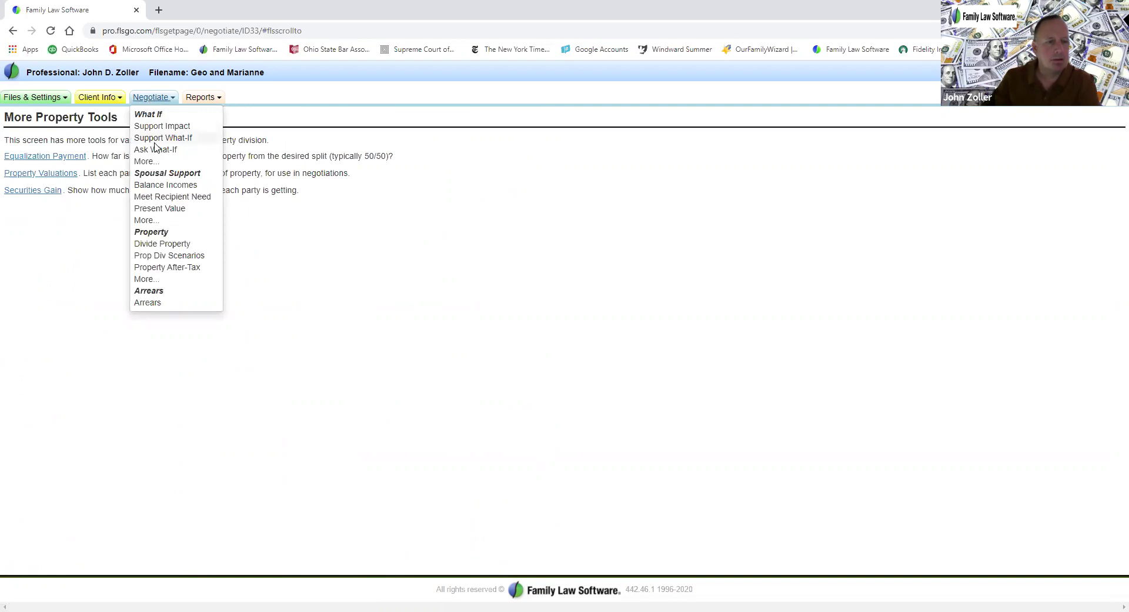
{"action": "left_click", "coordinate": [142, 221]}
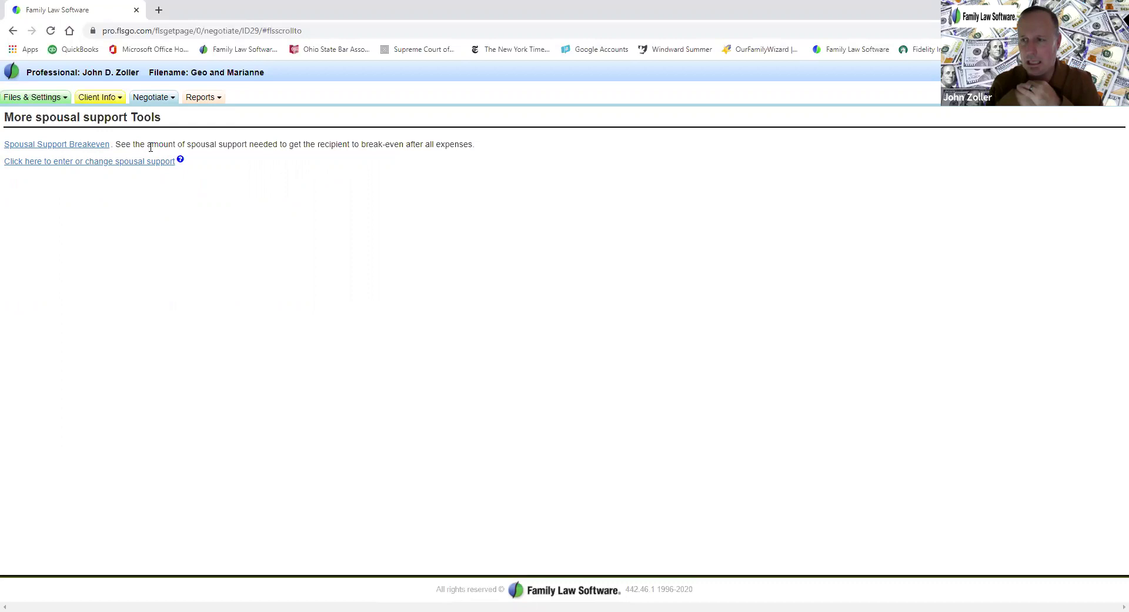
{"action": "left_click", "coordinate": [82, 145]}
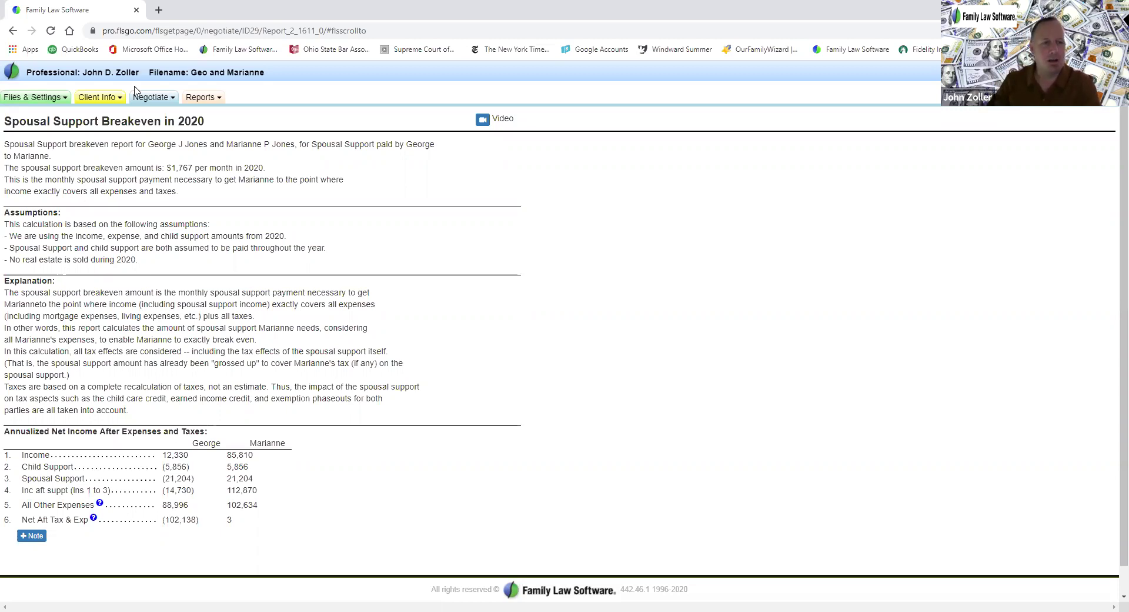
Open the child support guideline worksheet and read it through to the recommended monthly orders for decree
{"action": "left_click", "coordinate": [211, 98]}
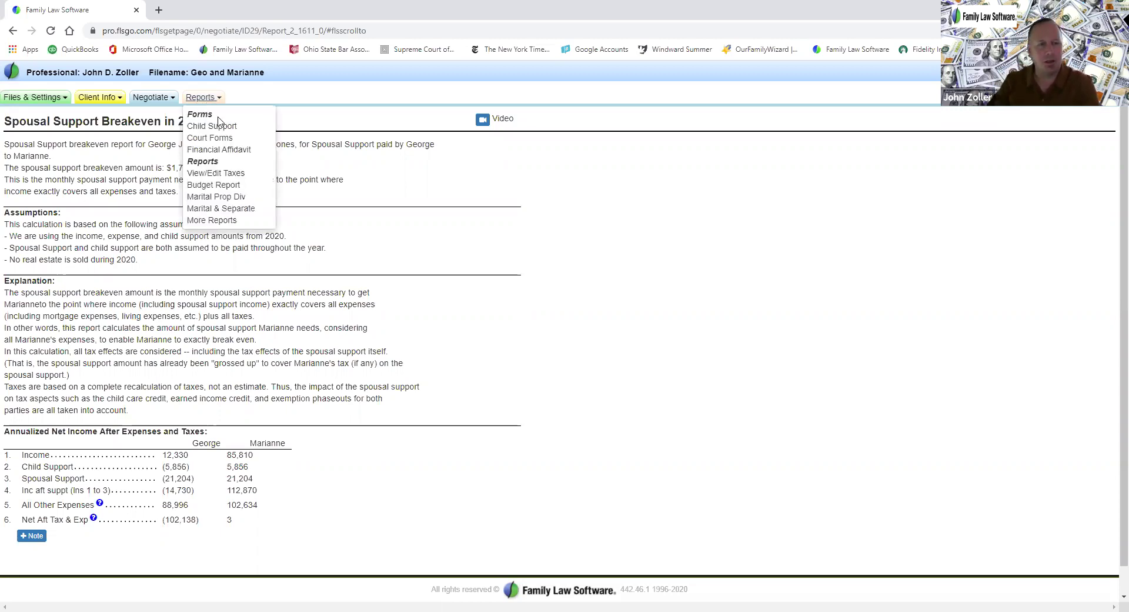
{"action": "left_click", "coordinate": [221, 126]}
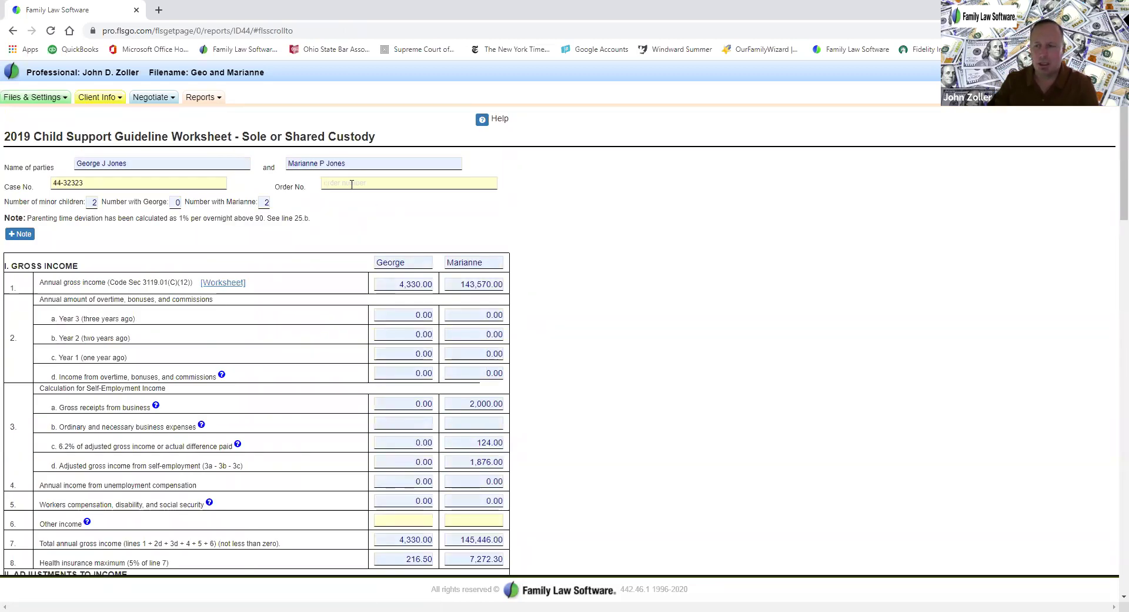
{"action": "scroll", "coordinate": [402, 328], "scroll_direction": "down", "scroll_amount": 7}
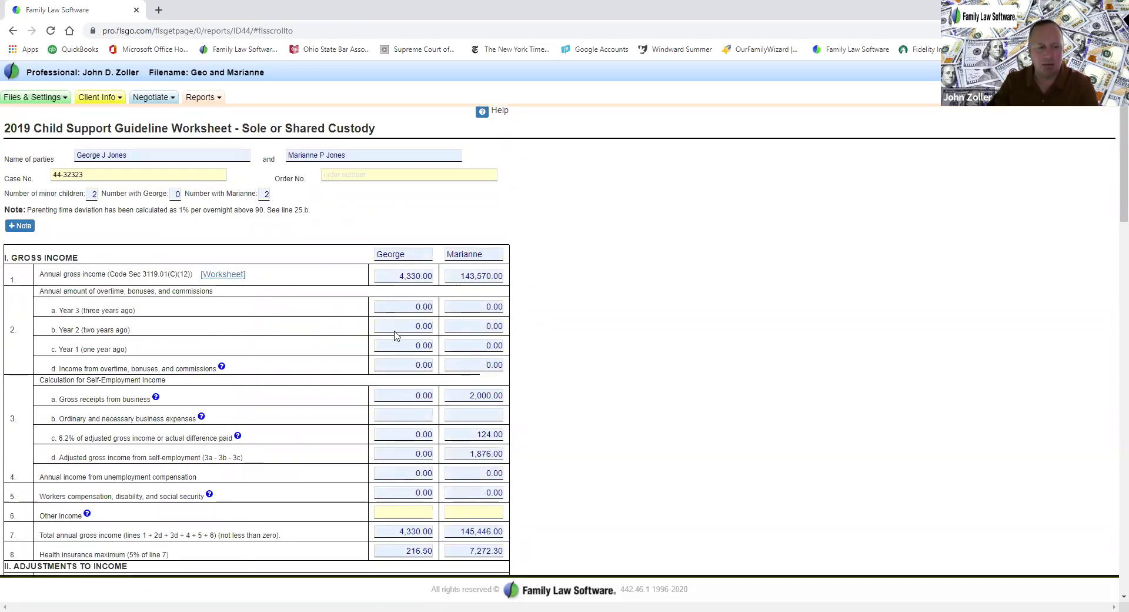
{"action": "scroll", "coordinate": [383, 333], "scroll_direction": "down", "scroll_amount": 7}
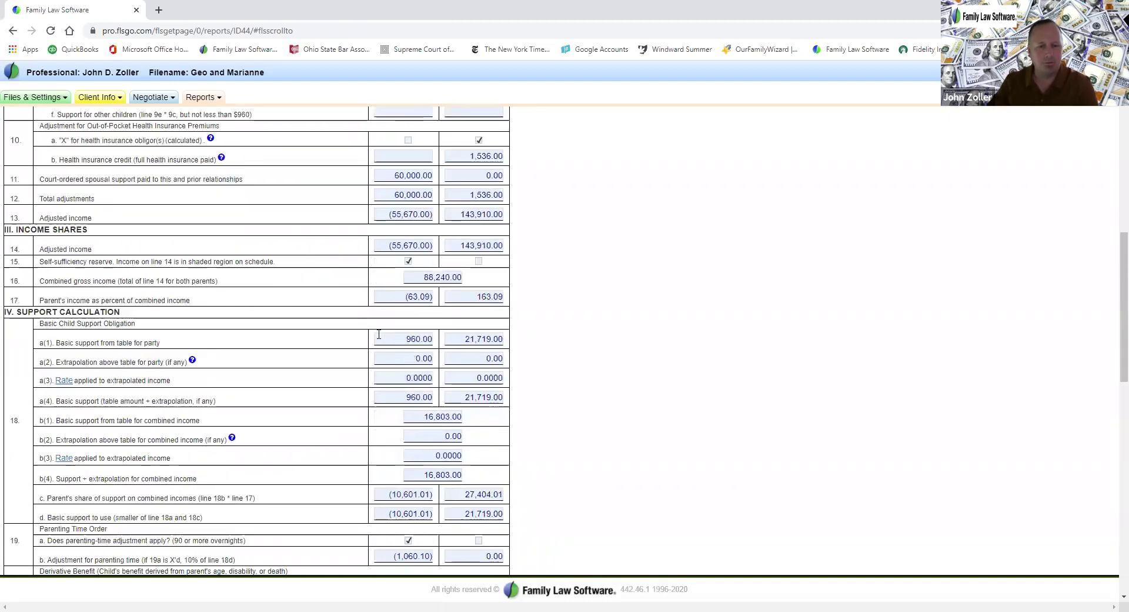
{"action": "scroll", "coordinate": [377, 337], "scroll_direction": "down", "scroll_amount": 2}
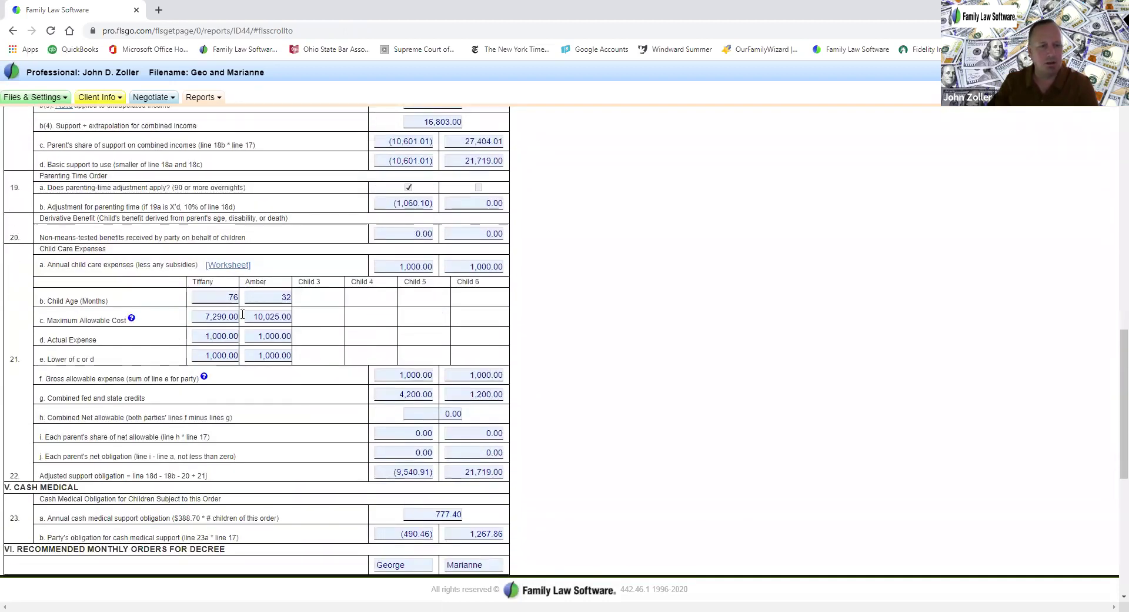
{"action": "scroll", "coordinate": [297, 459], "scroll_direction": "down", "scroll_amount": 3}
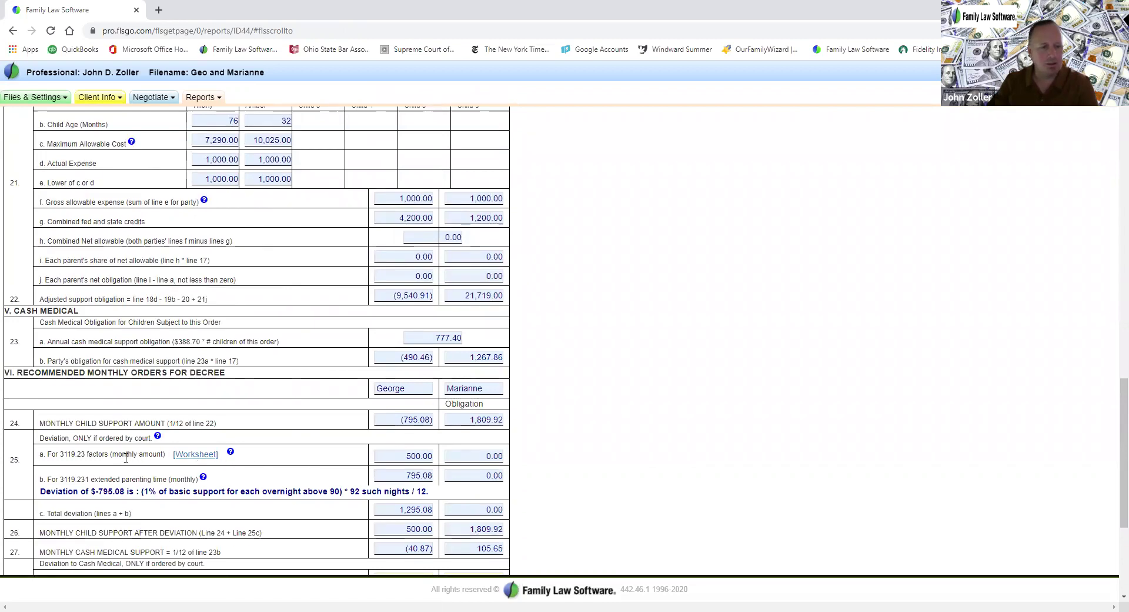
Examine the deviations worksheet behind line 25a, and return to the gross income section of the child support worksheet
{"action": "left_click", "coordinate": [200, 454]}
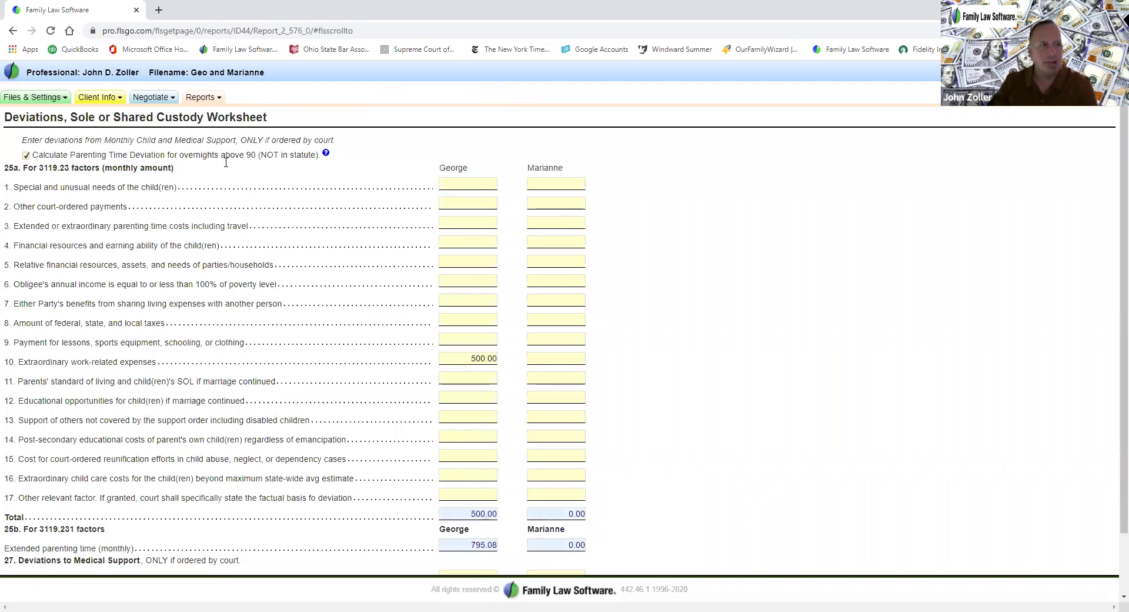
{"action": "left_click", "coordinate": [11, 31]}
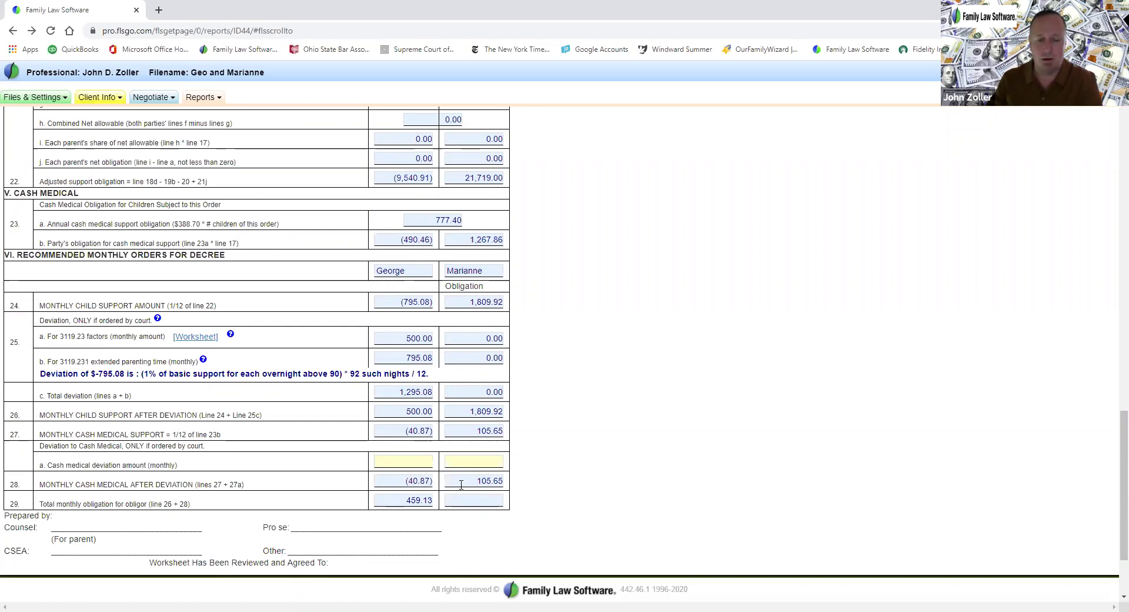
{"action": "scroll", "coordinate": [460, 483], "scroll_direction": "up", "scroll_amount": 9}
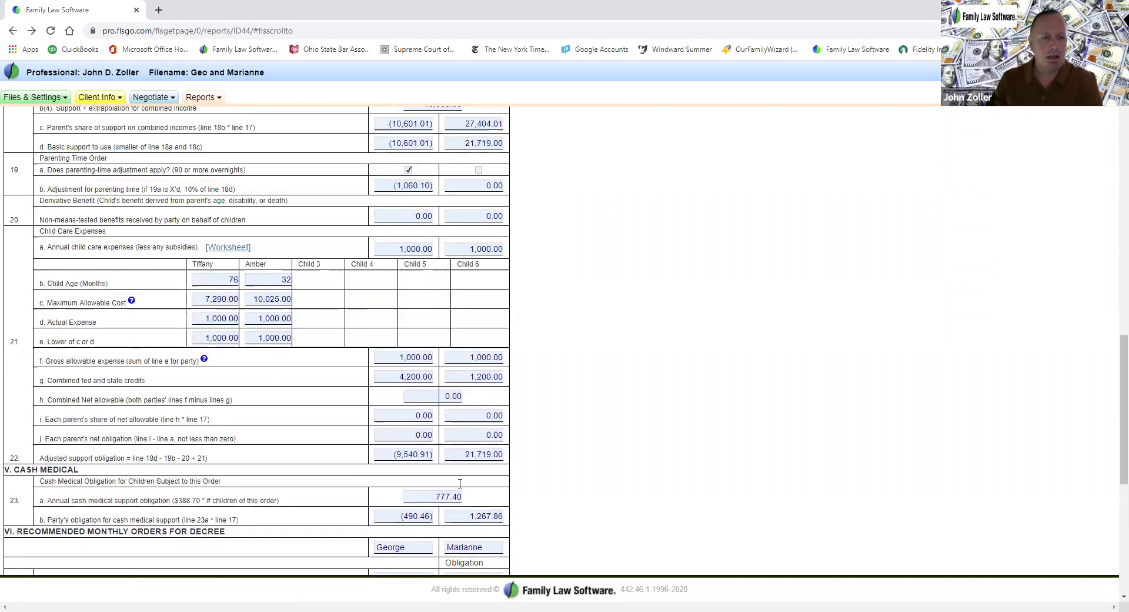
{"action": "scroll", "coordinate": [460, 482], "scroll_direction": "up", "scroll_amount": 15}
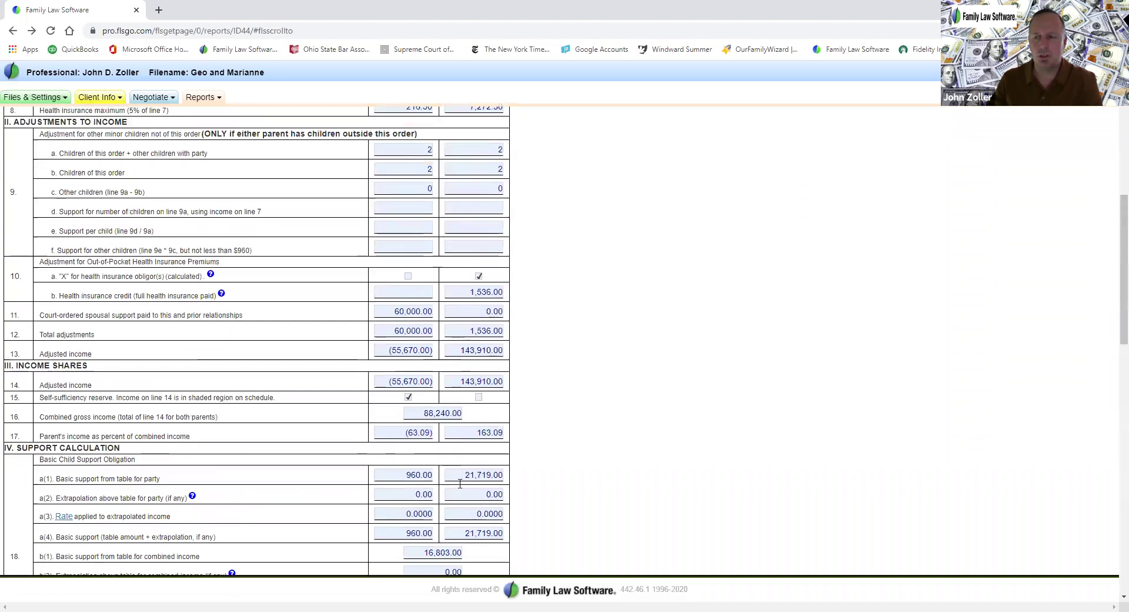
{"action": "scroll", "coordinate": [459, 488], "scroll_direction": "up", "scroll_amount": 3}
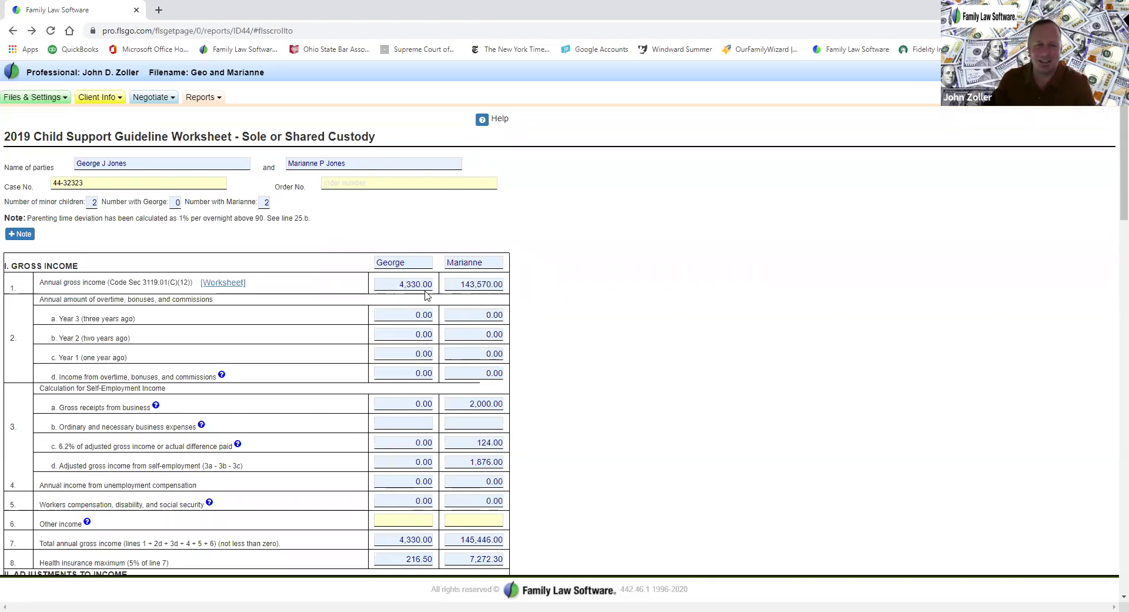
Open the Gross Income Worksheet behind line 1 and inspect both parties' wage income entries
{"action": "left_click", "coordinate": [227, 287]}
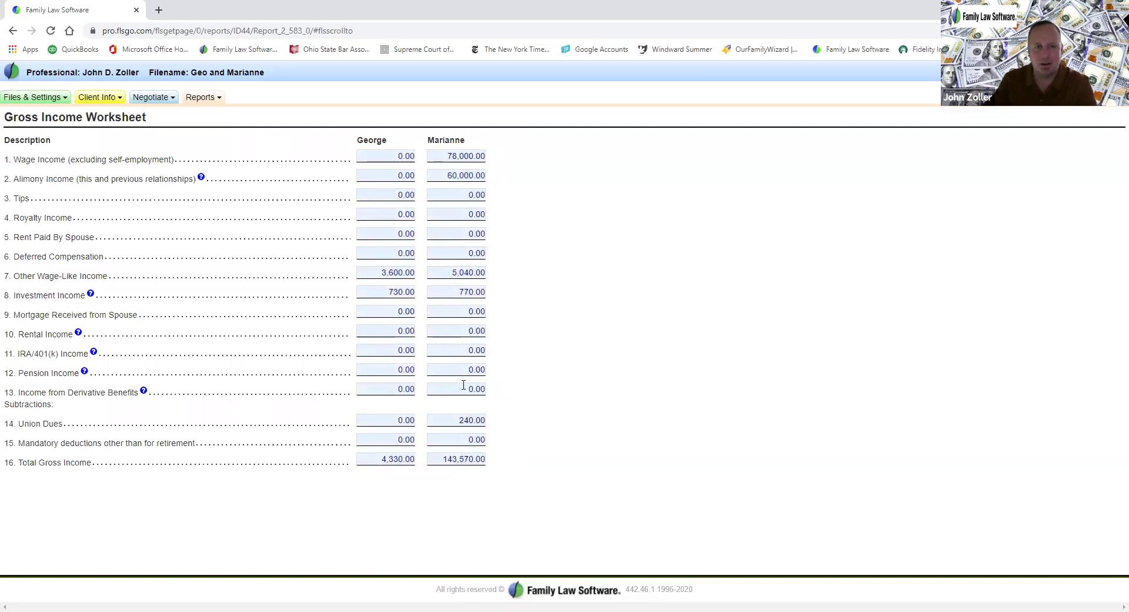
{"action": "left_click", "coordinate": [397, 154]}
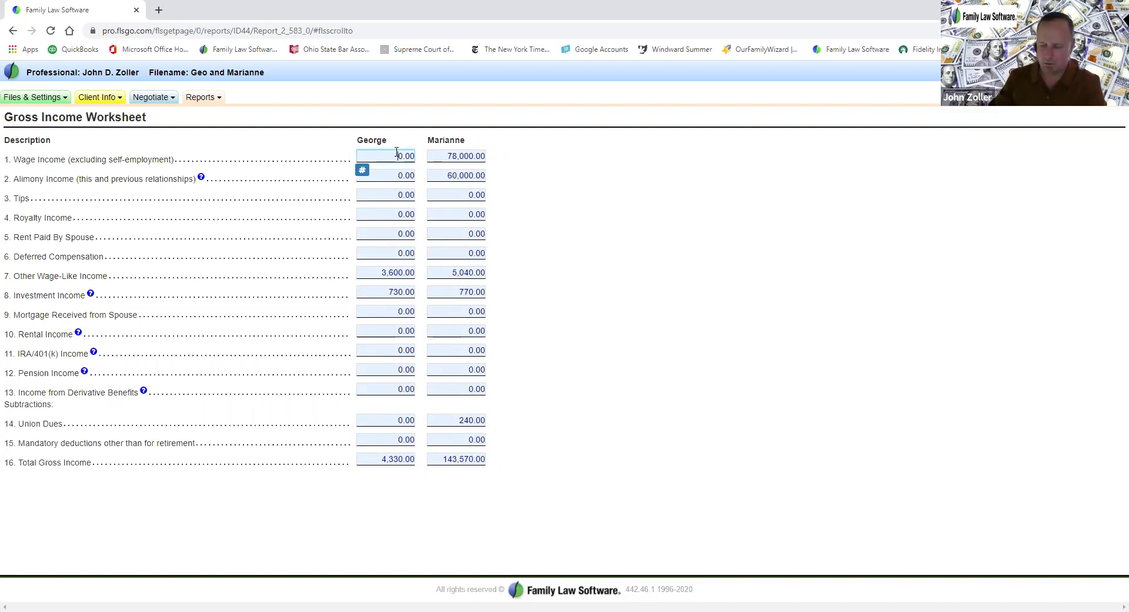
{"action": "key", "text": "Tab"}
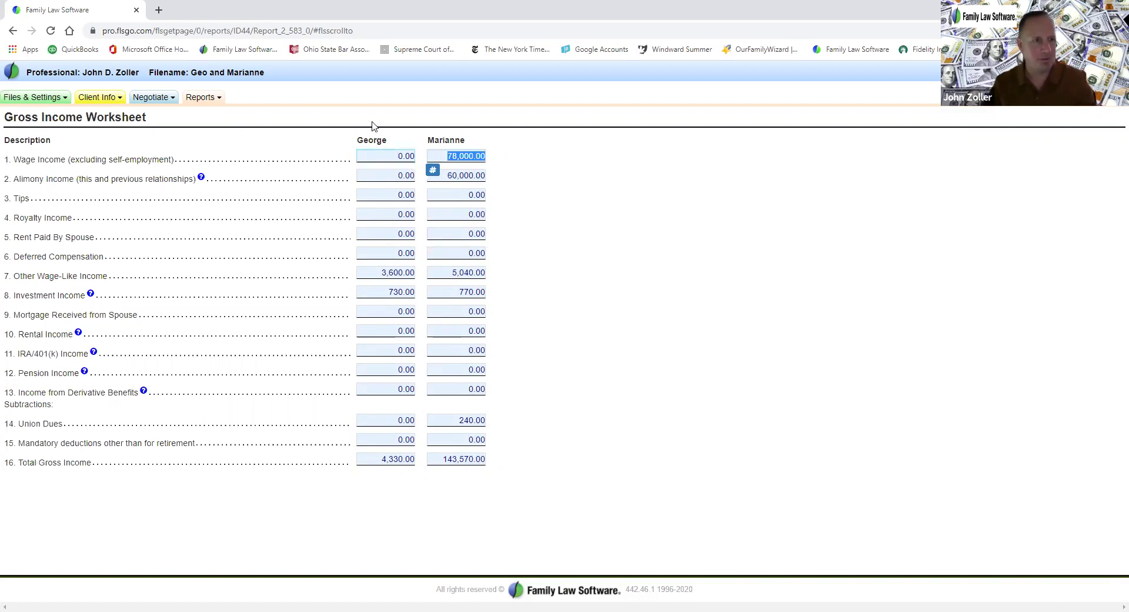
In Child Support Data, set the husband's gross wages from pay stub to 180,000 per year
{"action": "left_click", "coordinate": [104, 101]}
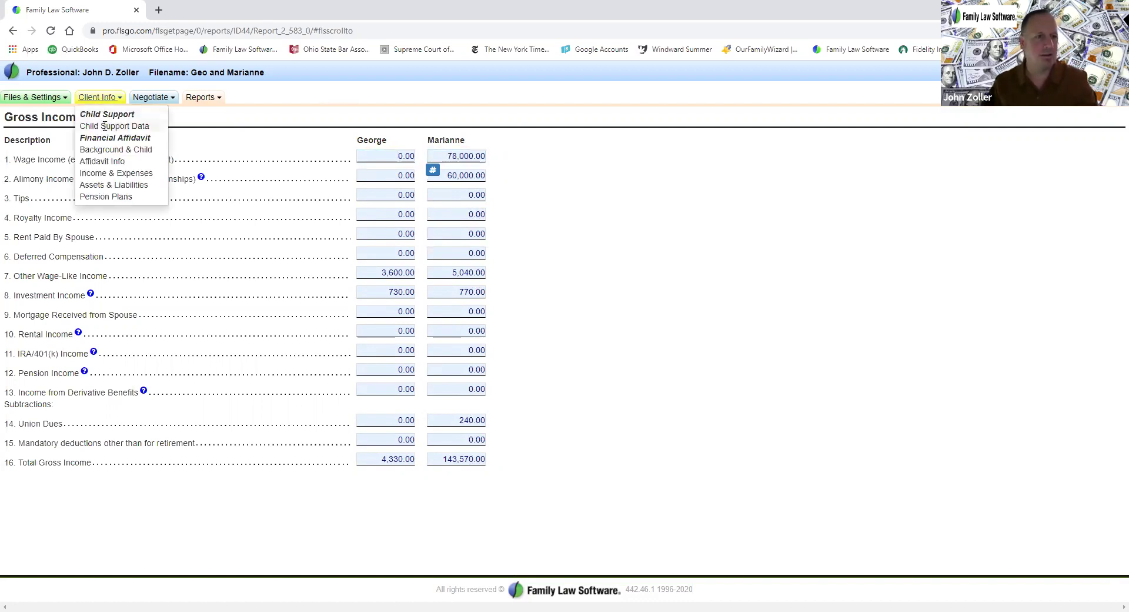
{"action": "left_click", "coordinate": [108, 126]}
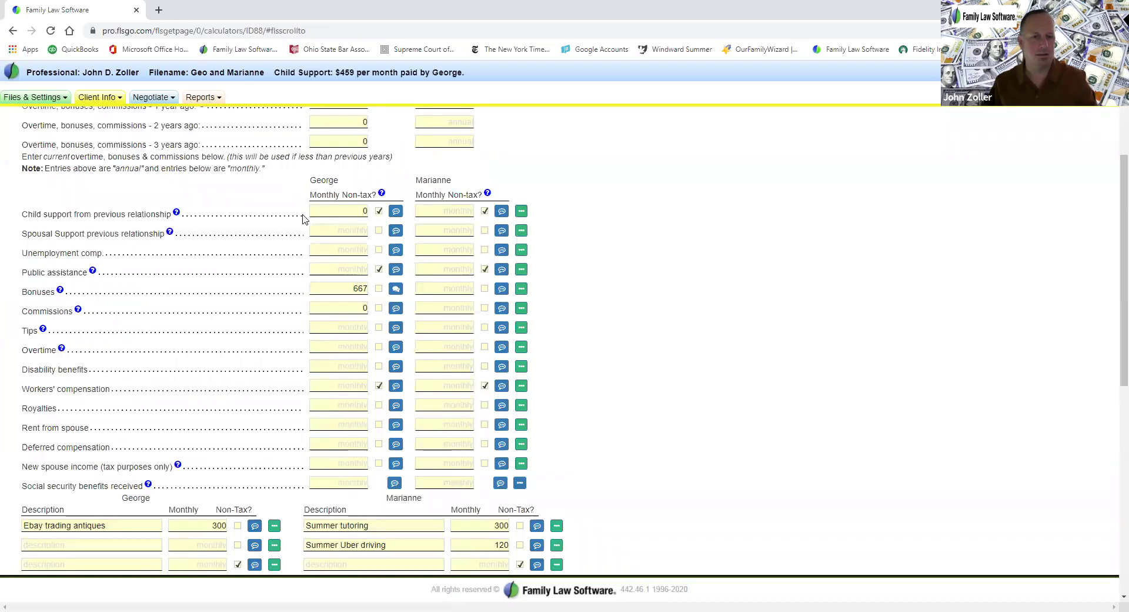
{"action": "scroll", "coordinate": [304, 212], "scroll_direction": "up", "scroll_amount": 3}
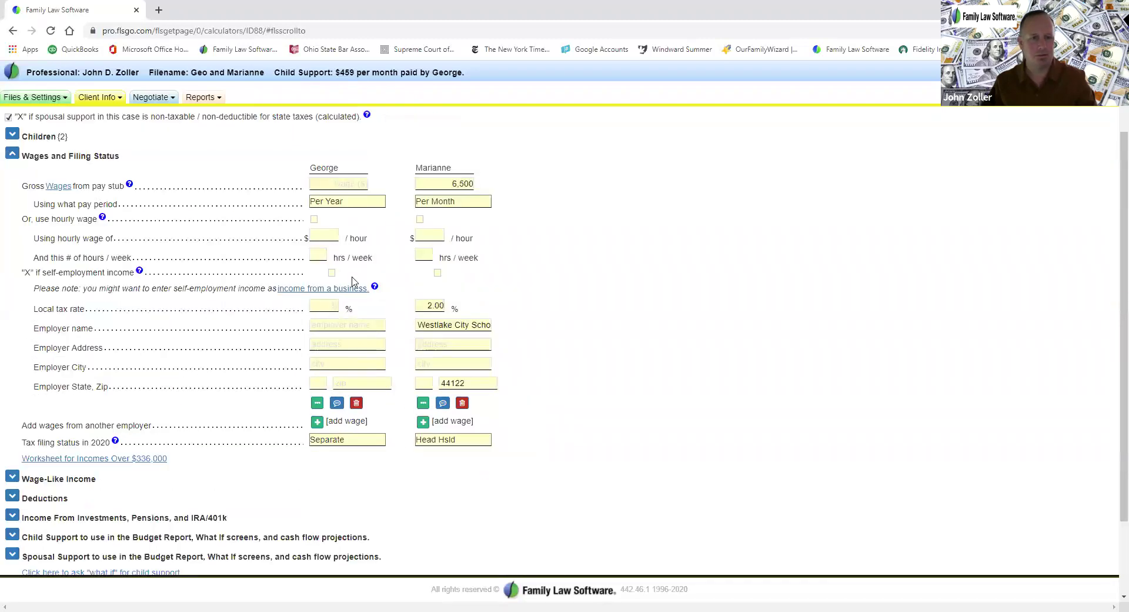
{"action": "left_click", "coordinate": [335, 184]}
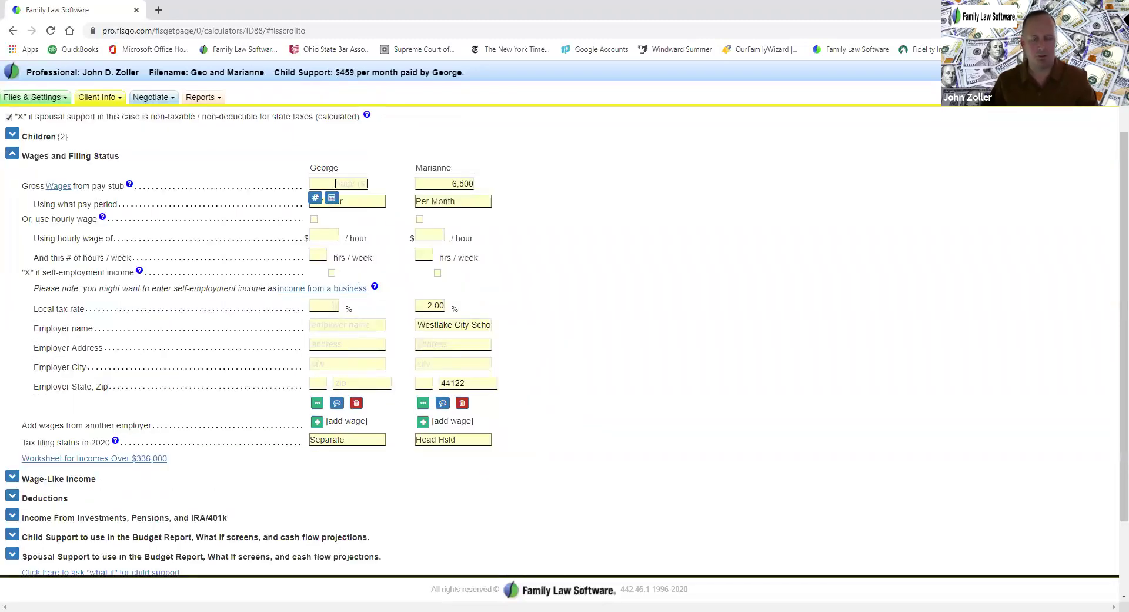
{"action": "type", "text": "180,000"}
{"action": "key", "text": "Tab"}
{"action": "key", "text": "Tab"}
{"action": "key", "text": "Tab"}
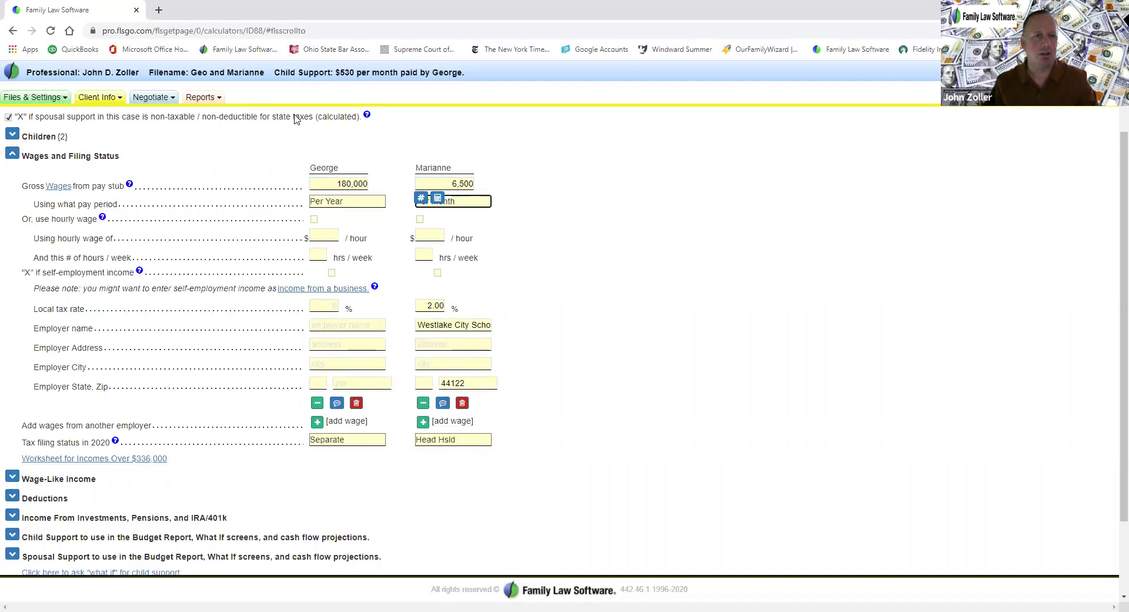
Reopen the child support guideline worksheet to check the husband's updated annual gross income
{"action": "left_click", "coordinate": [156, 101]}
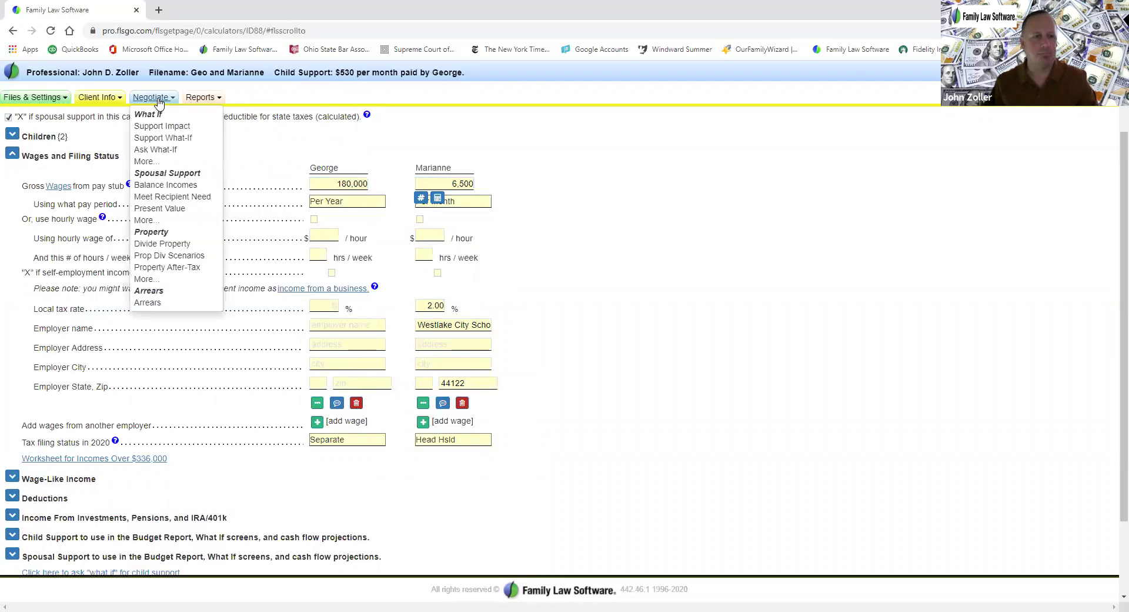
{"action": "left_click", "coordinate": [202, 97]}
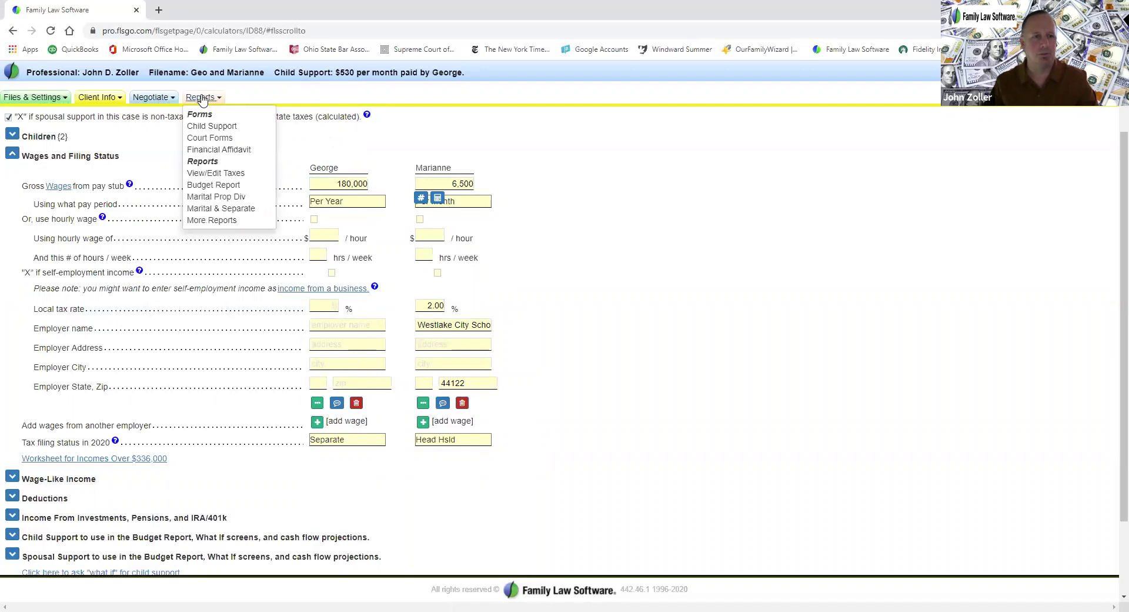
{"action": "left_click", "coordinate": [219, 126]}
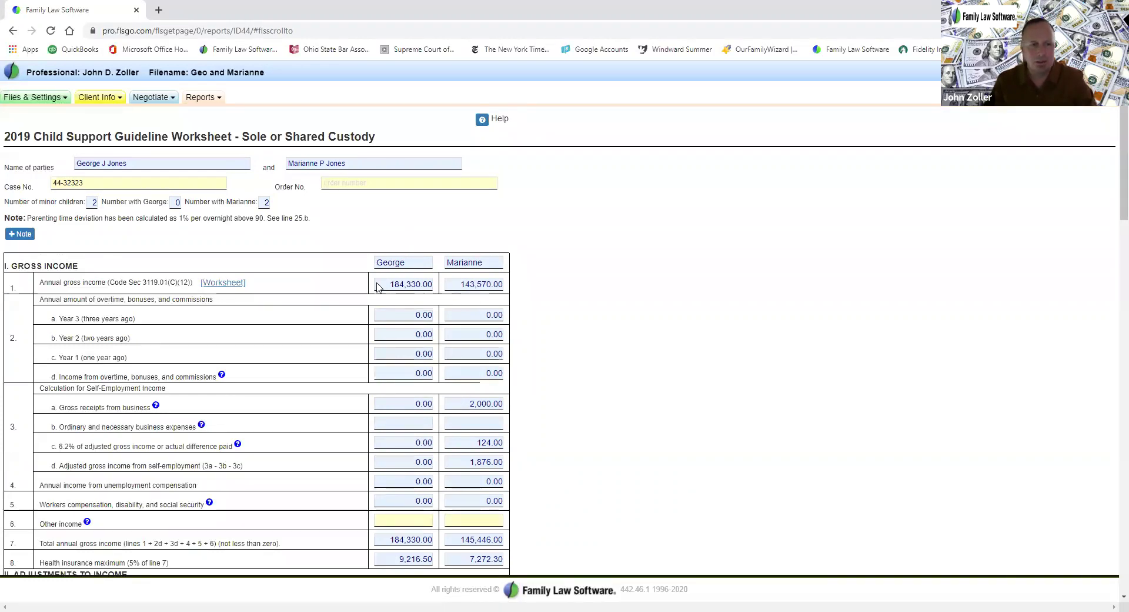
Check the Gross Income Worksheet behind line 1, and examine the adjustments to income section of the child support worksheet
{"action": "left_click", "coordinate": [222, 286]}
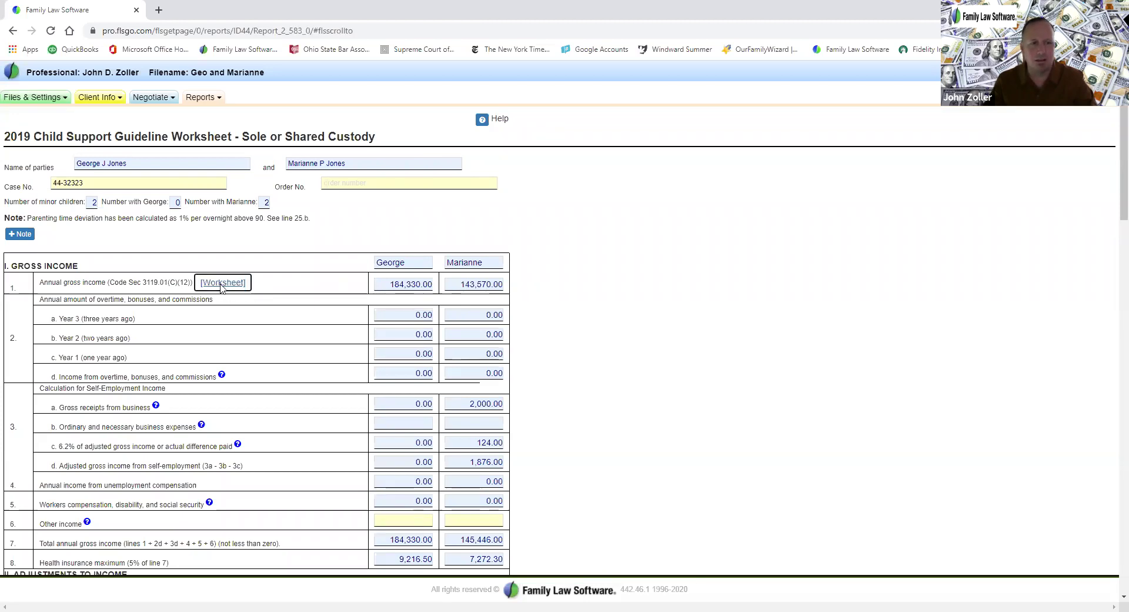
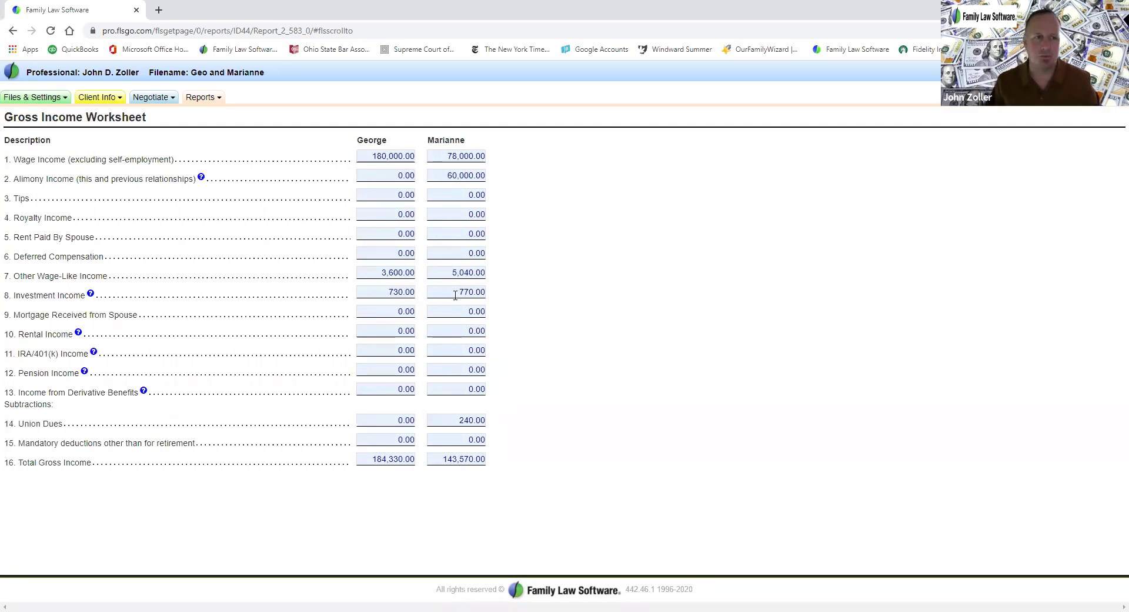
{"action": "left_click", "coordinate": [12, 30]}
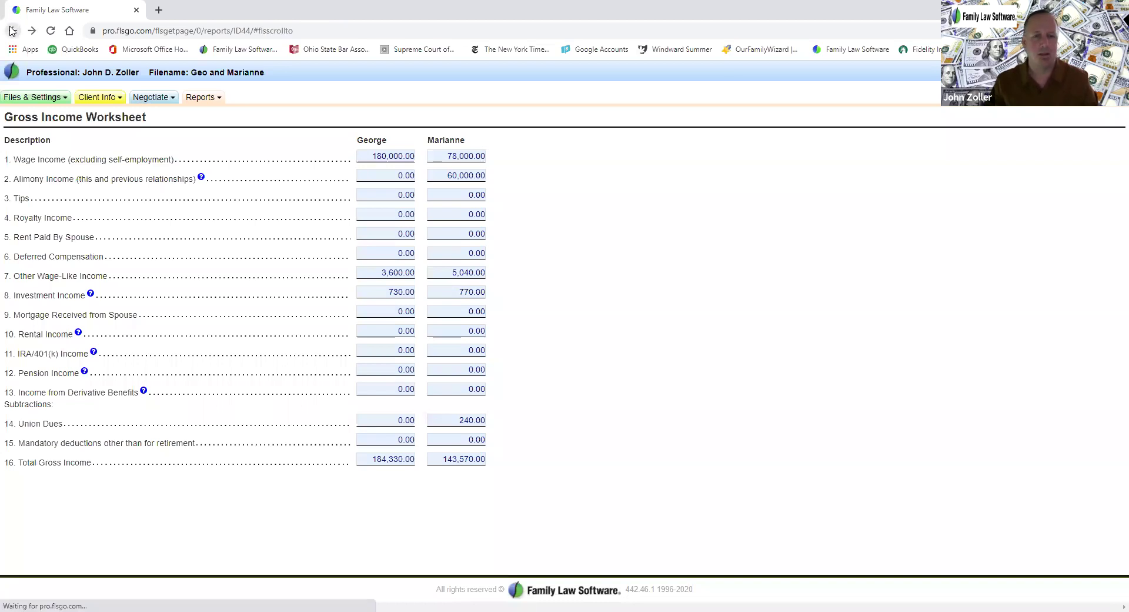
{"action": "scroll", "coordinate": [317, 318], "scroll_direction": "down", "scroll_amount": 1}
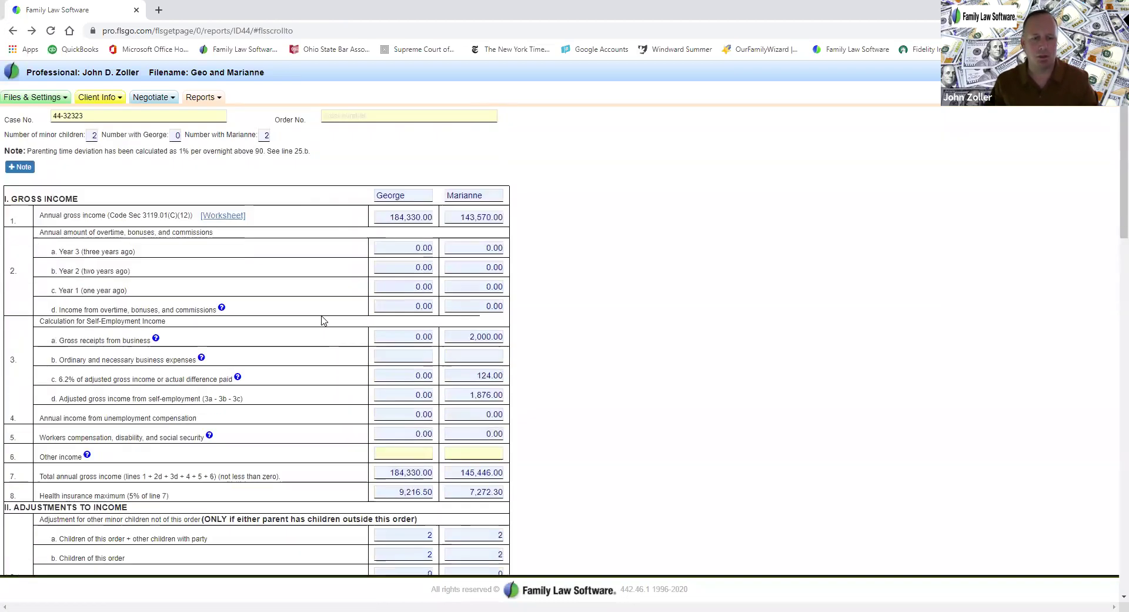
{"action": "scroll", "coordinate": [321, 320], "scroll_direction": "down", "scroll_amount": 4}
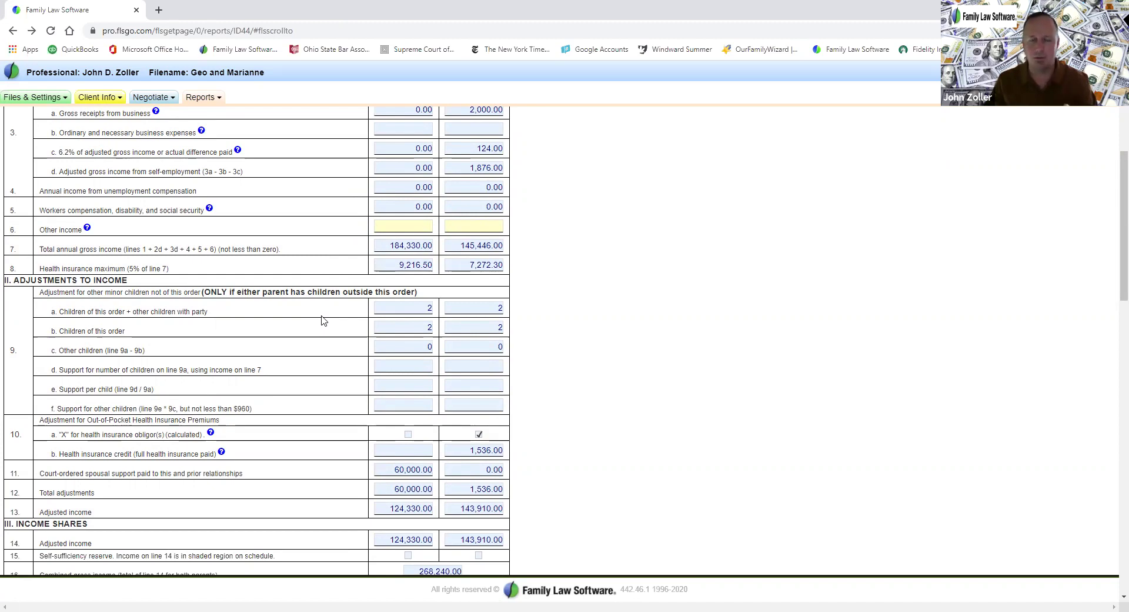
{"action": "scroll", "coordinate": [322, 320], "scroll_direction": "down", "scroll_amount": 1}
{"action": "scroll", "coordinate": [298, 320], "scroll_direction": "up", "scroll_amount": 4}
{"action": "scroll", "coordinate": [294, 313], "scroll_direction": "down", "scroll_amount": 8}
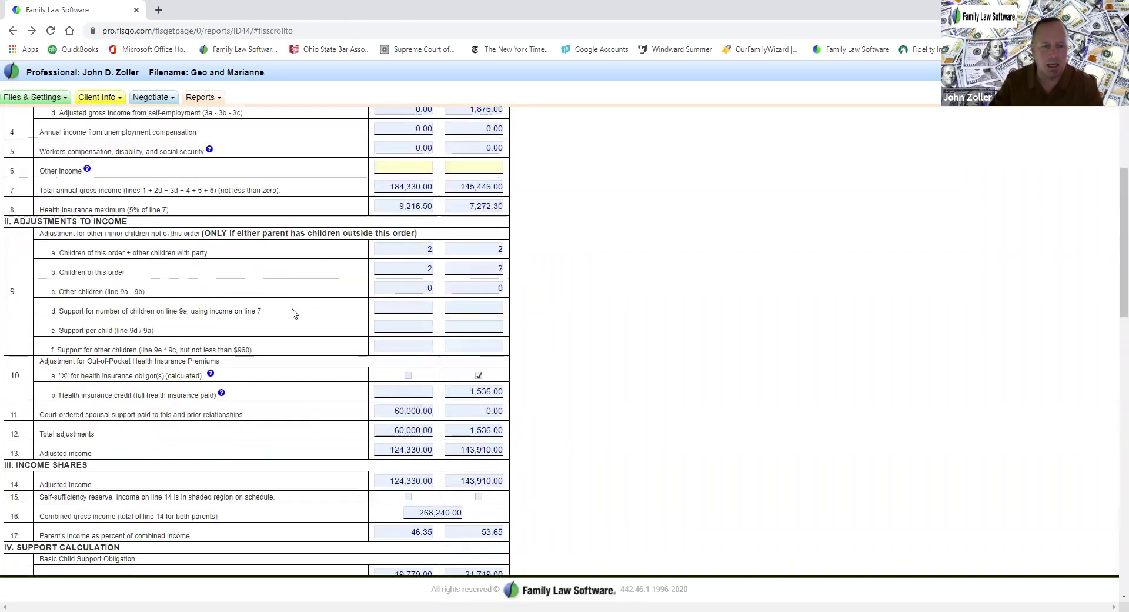
Inspect the Child Care Worksheet behind line 21a, and return to the child support guideline worksheet
{"action": "scroll", "coordinate": [294, 313], "scroll_direction": "down", "scroll_amount": 4}
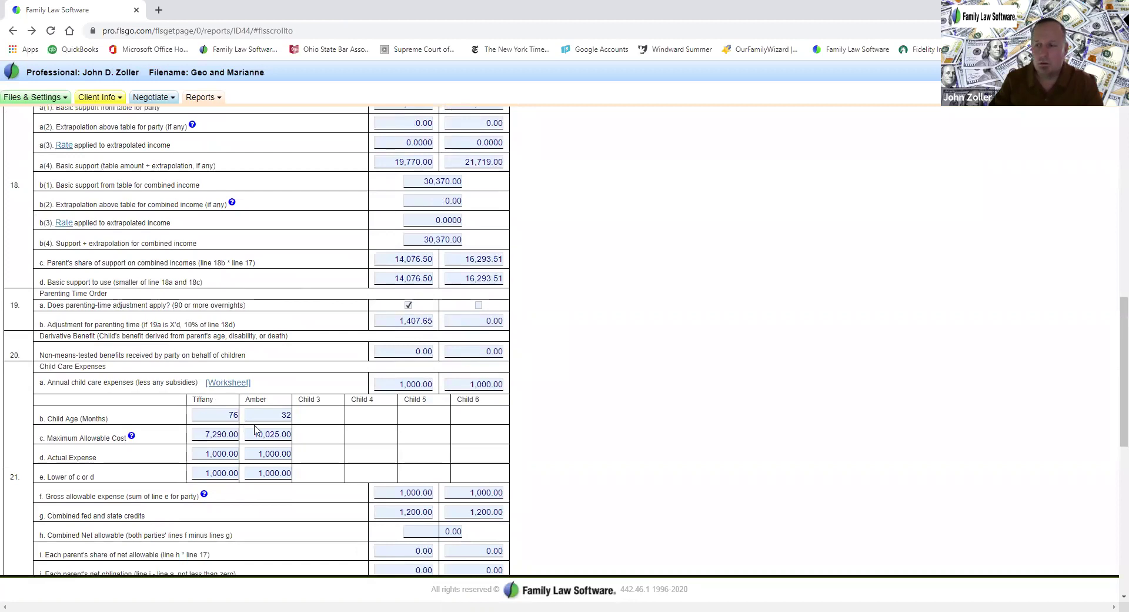
{"action": "left_click", "coordinate": [226, 383]}
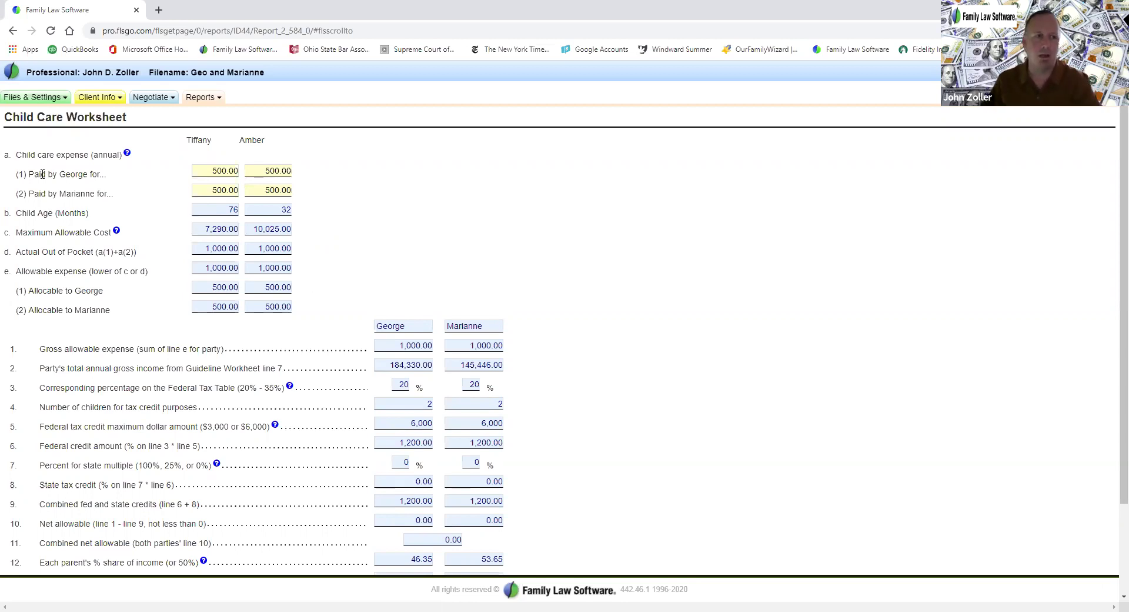
{"action": "left_click", "coordinate": [12, 30]}
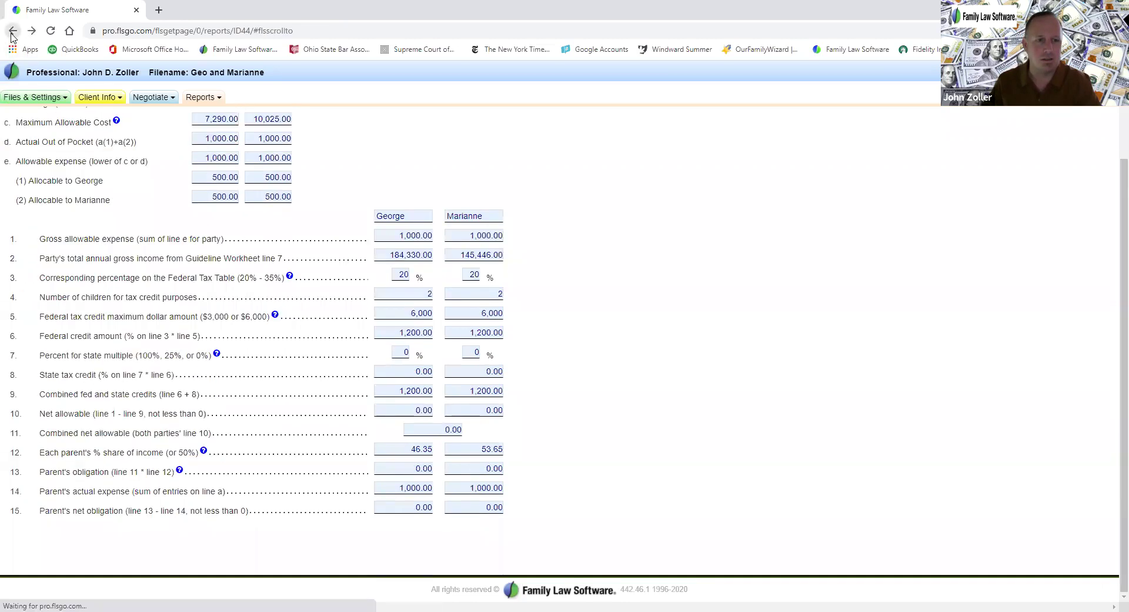
Open the deviations worksheet behind line 25a and review its 3119.23 factors, extended parenting time and medical support deviations
{"action": "scroll", "coordinate": [349, 331], "scroll_direction": "down", "scroll_amount": 10}
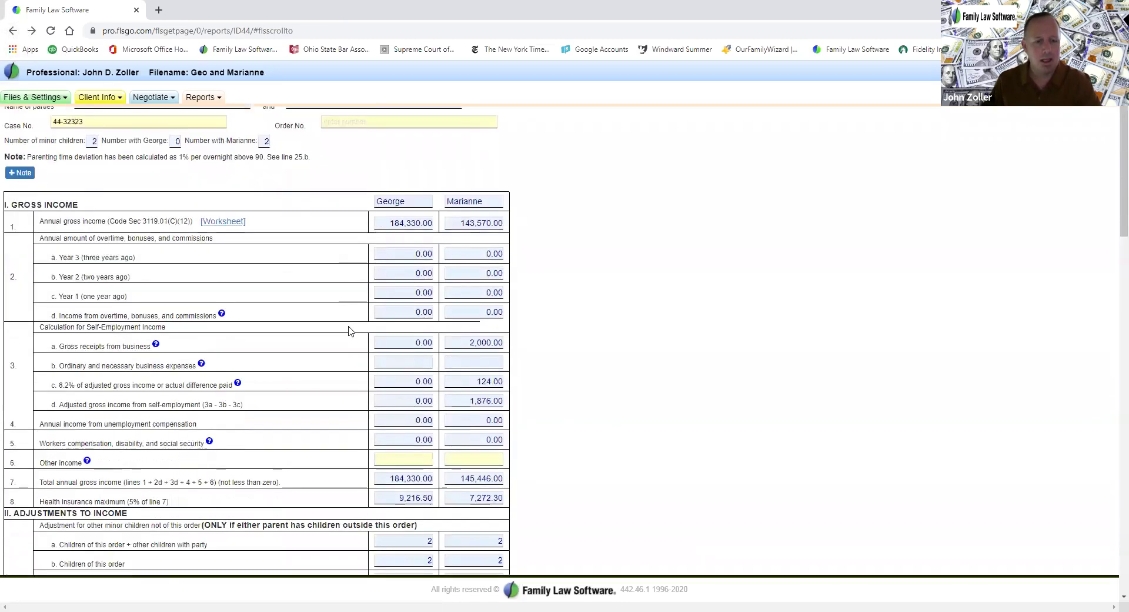
{"action": "scroll", "coordinate": [349, 331], "scroll_direction": "down", "scroll_amount": 5}
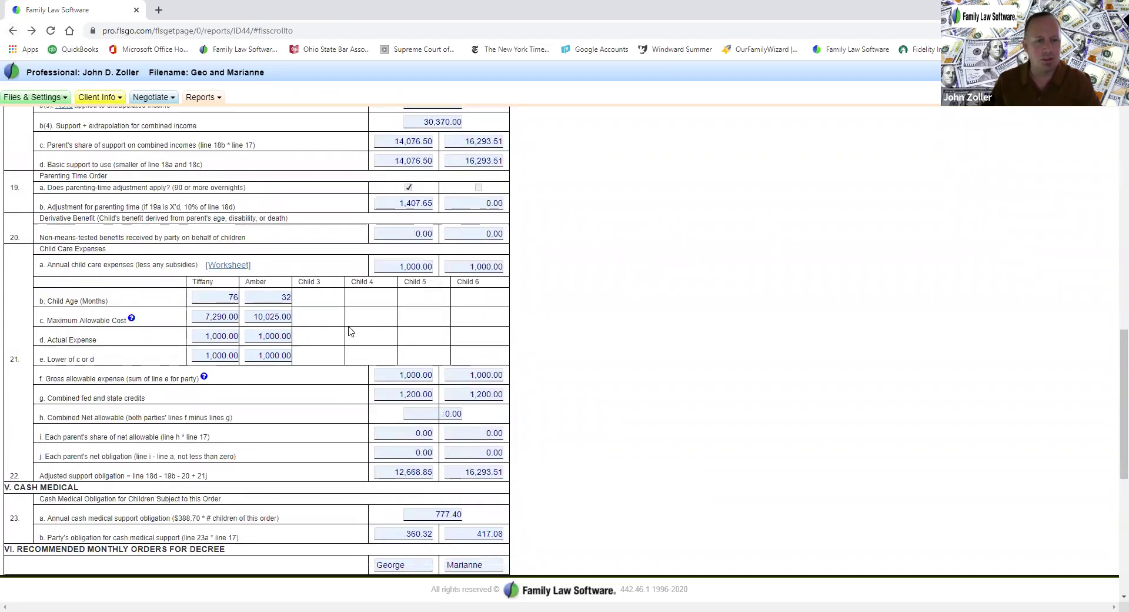
{"action": "scroll", "coordinate": [348, 331], "scroll_direction": "down", "scroll_amount": 6}
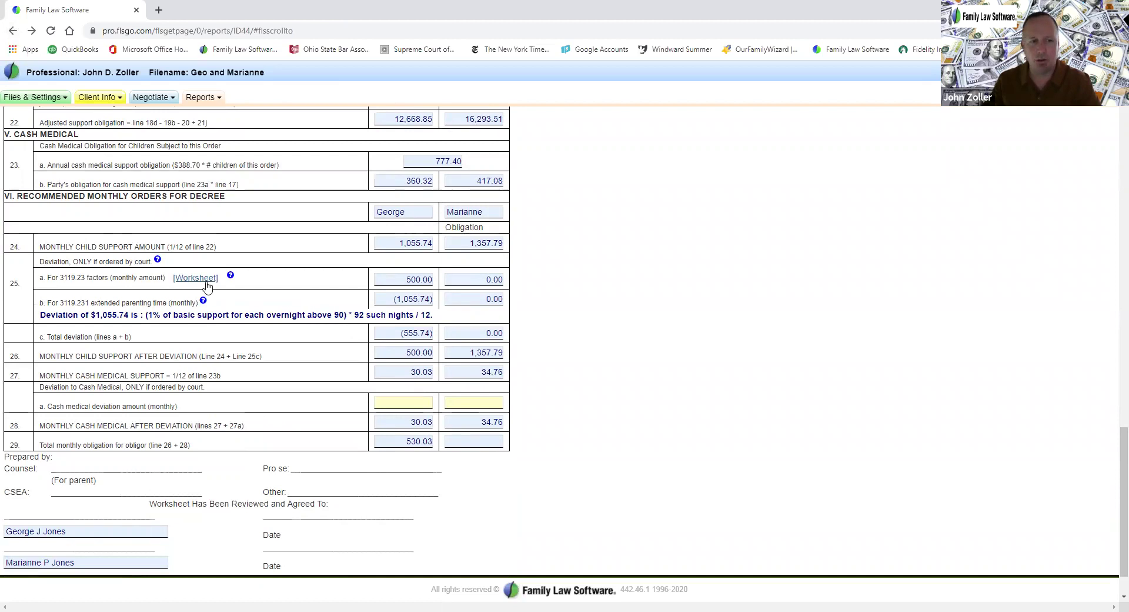
{"action": "left_click", "coordinate": [206, 282]}
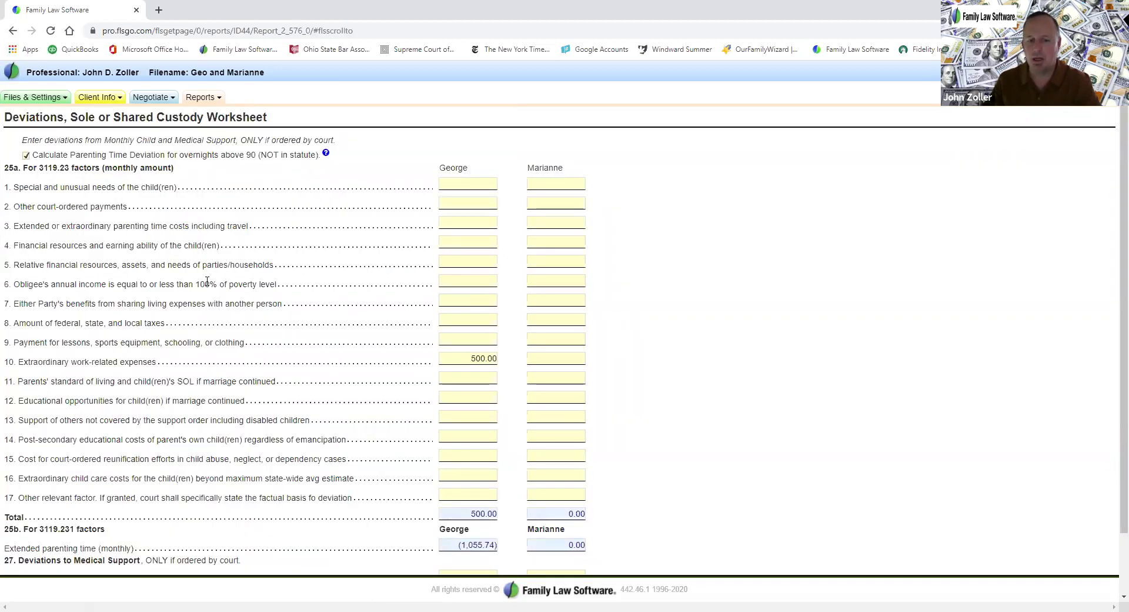
{"action": "scroll", "coordinate": [206, 282], "scroll_direction": "down", "scroll_amount": 3}
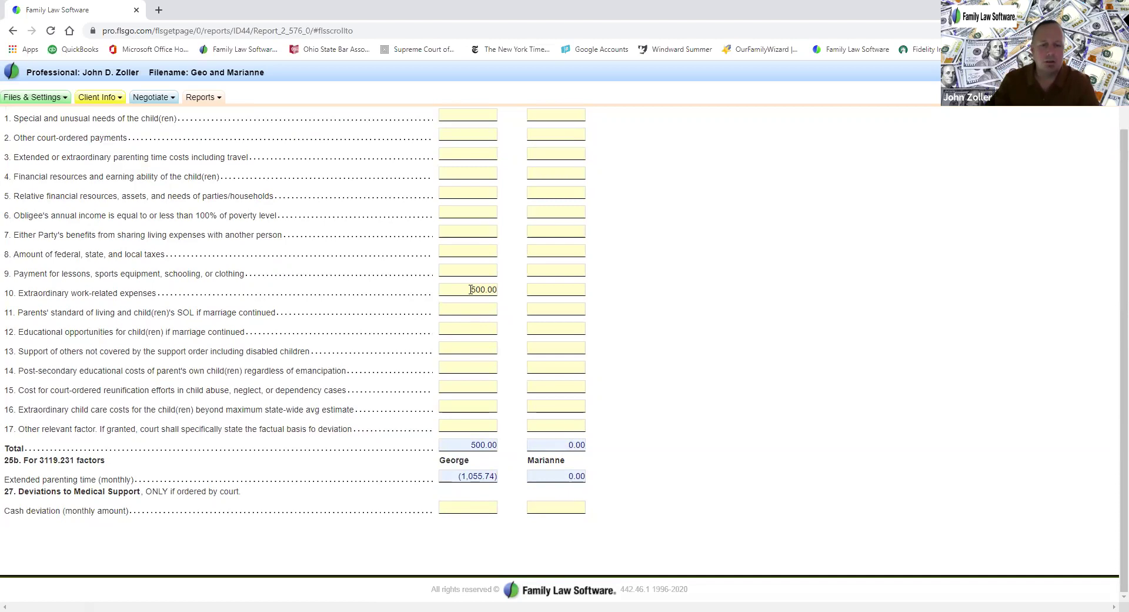
{"action": "scroll", "coordinate": [479, 404], "scroll_direction": "up", "scroll_amount": 2}
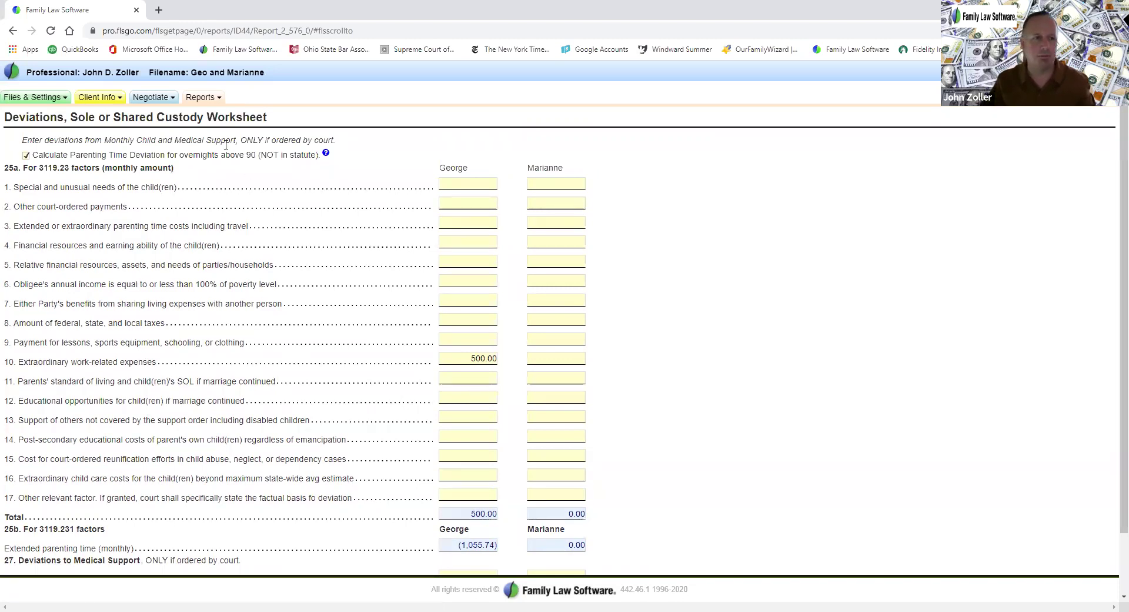
Open the 2020 Budget Report and skim it from the income section through to the footnotes
{"action": "left_click", "coordinate": [200, 102]}
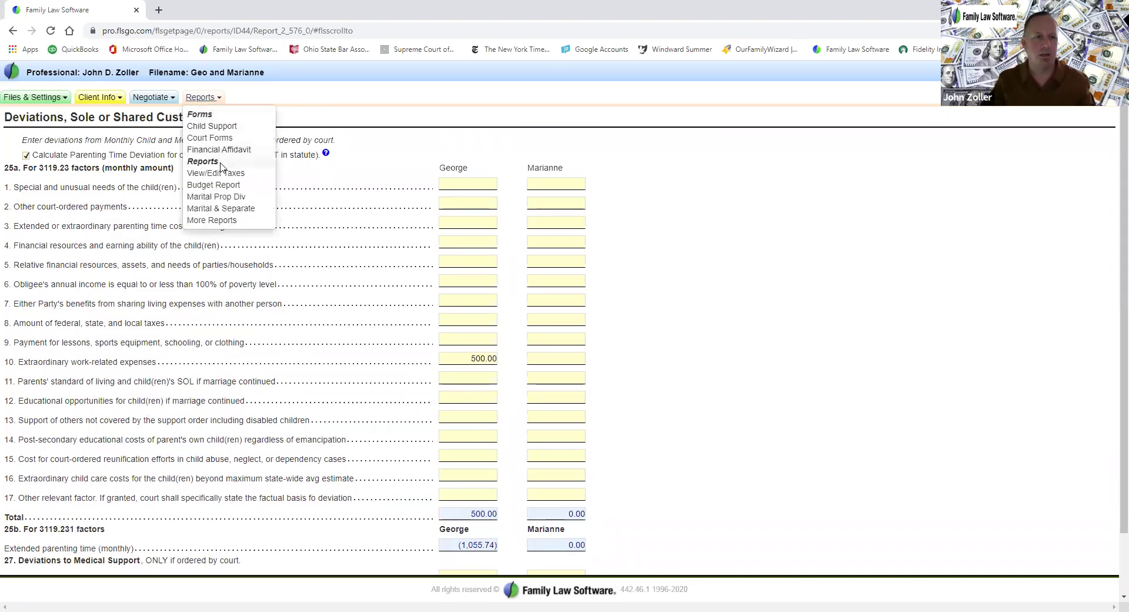
{"action": "left_click", "coordinate": [225, 185]}
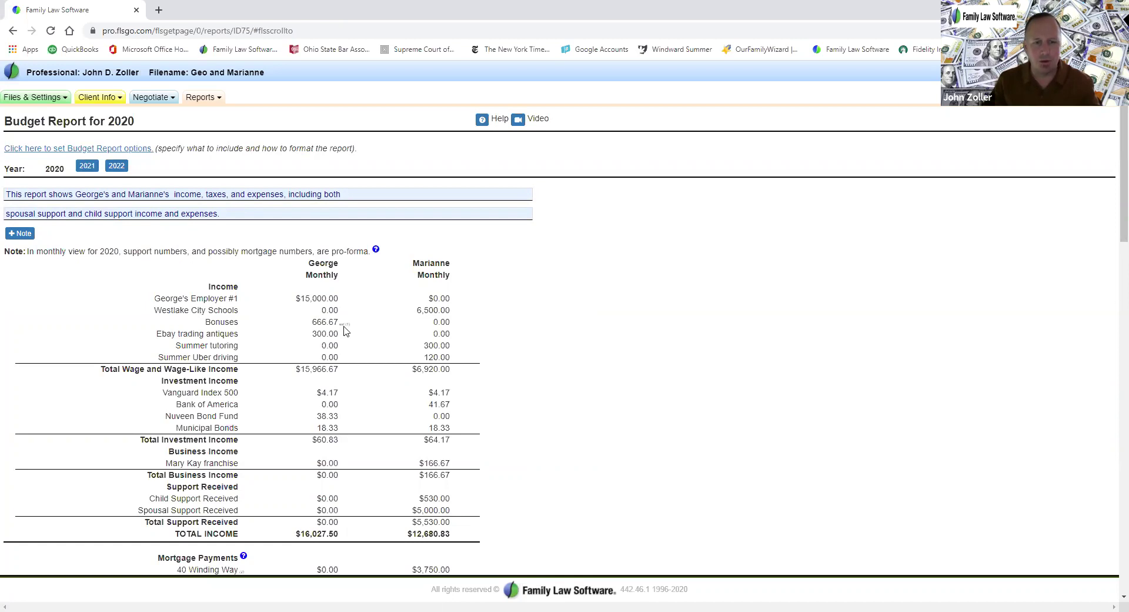
{"action": "scroll", "coordinate": [345, 331], "scroll_direction": "down", "scroll_amount": 15}
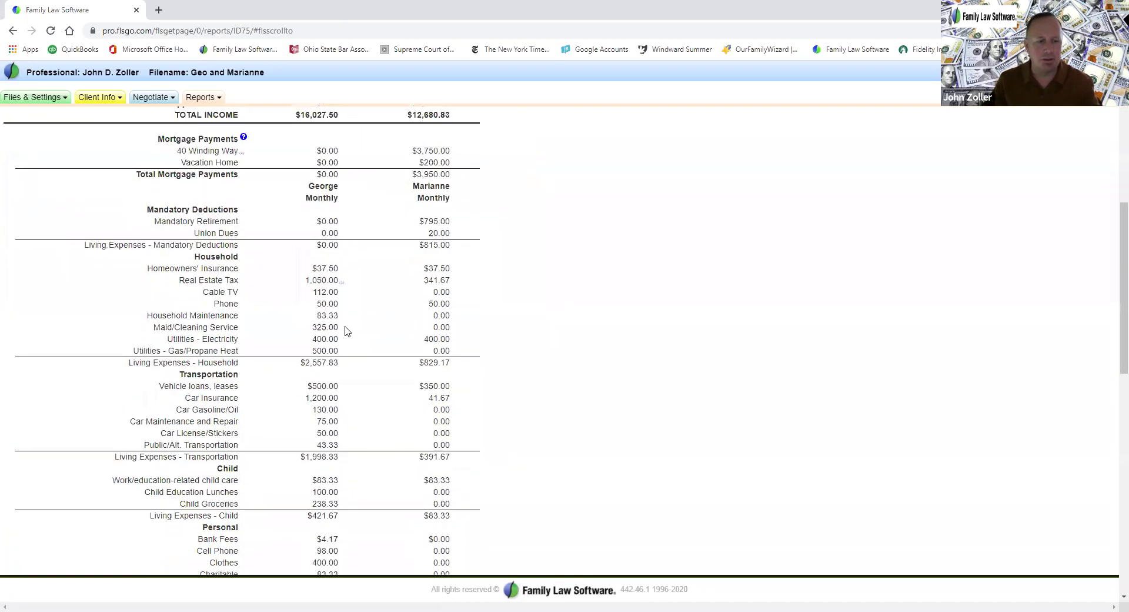
{"action": "scroll", "coordinate": [345, 331], "scroll_direction": "down", "scroll_amount": 6}
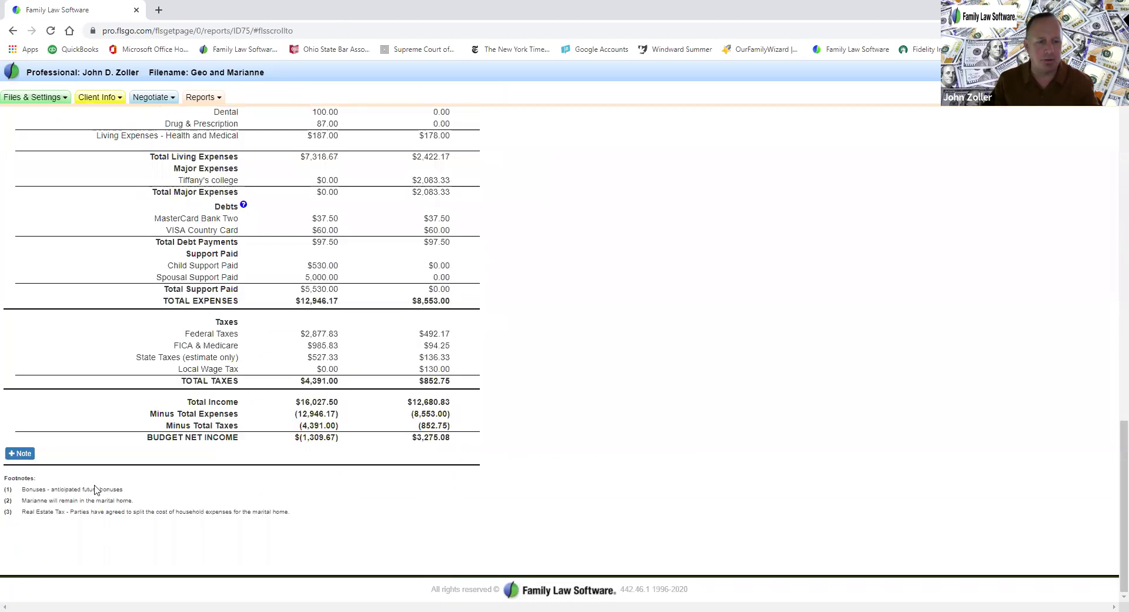
{"action": "scroll", "coordinate": [365, 326], "scroll_direction": "up", "scroll_amount": 20}
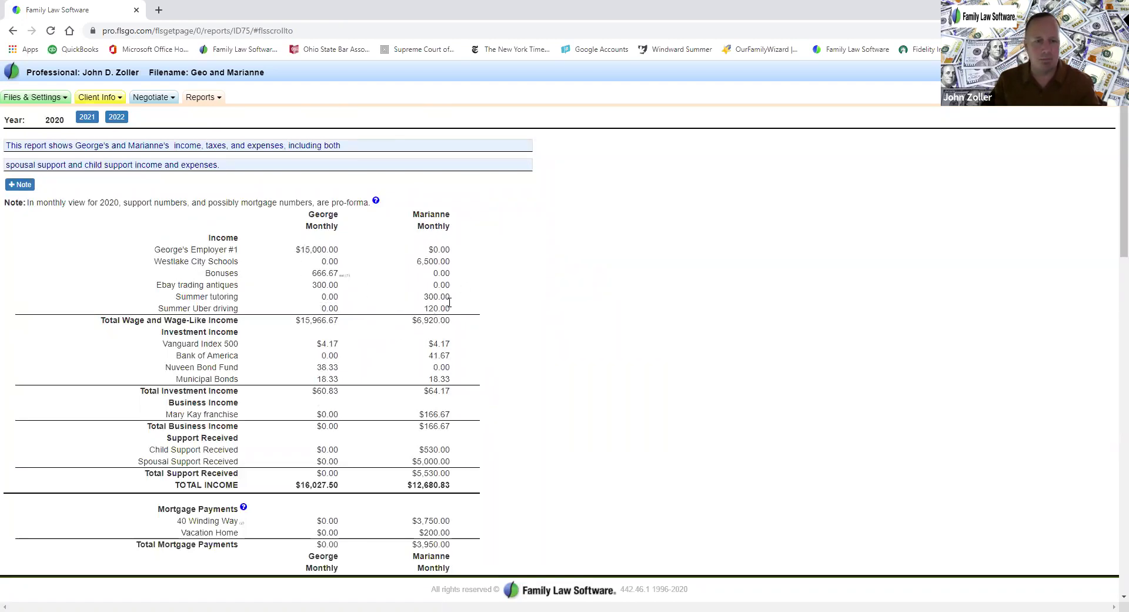
Examine both parties' monthly income, mortgage payments and living expenses by category in the Budget Report
{"action": "scroll", "coordinate": [450, 297], "scroll_direction": "down", "scroll_amount": 2}
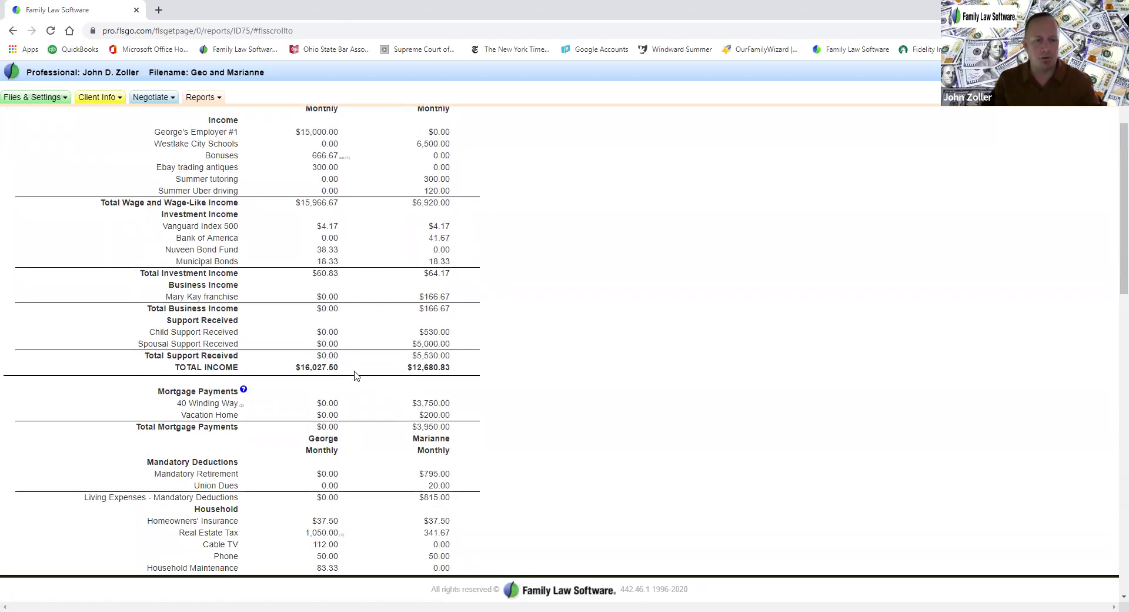
{"action": "scroll", "coordinate": [448, 368], "scroll_direction": "down", "scroll_amount": 1}
{"action": "scroll", "coordinate": [448, 368], "scroll_direction": "down", "scroll_amount": 3}
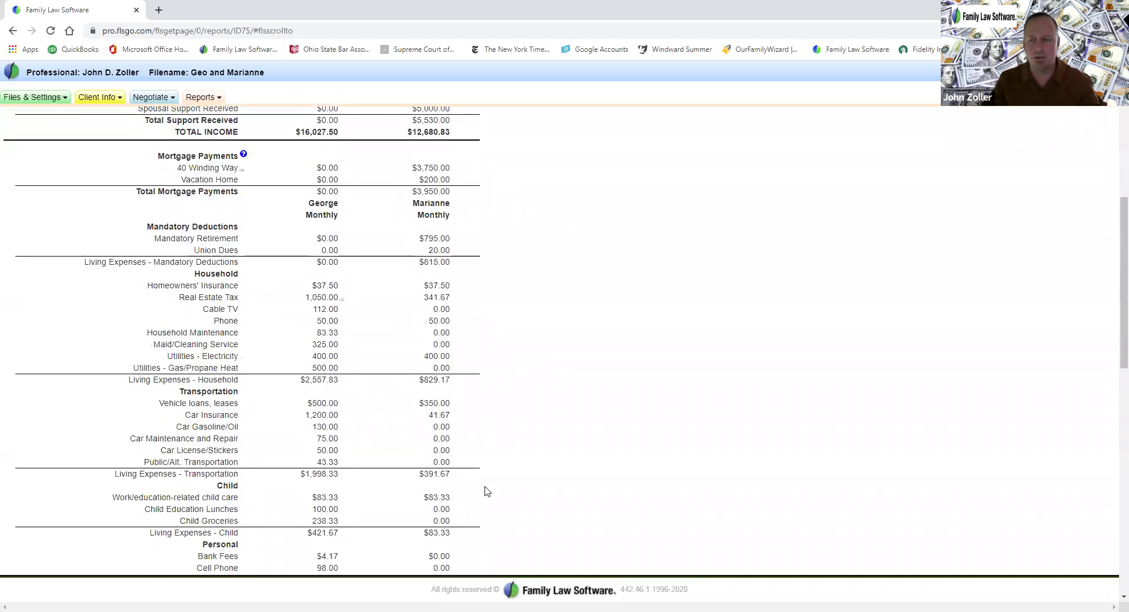
{"action": "scroll", "coordinate": [485, 490], "scroll_direction": "down", "scroll_amount": 2}
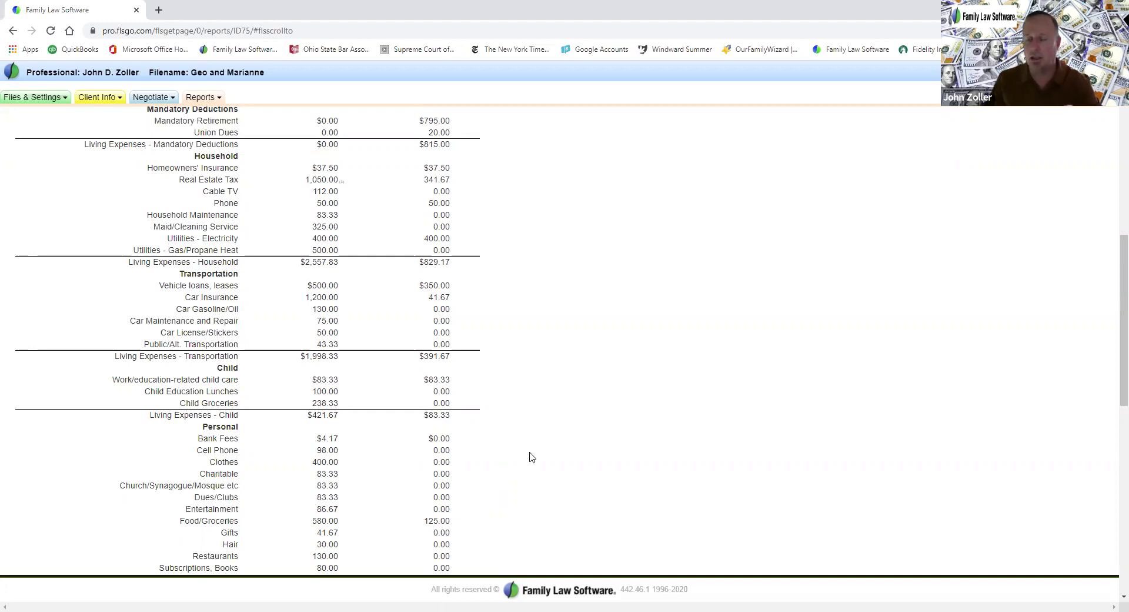
{"action": "scroll", "coordinate": [531, 457], "scroll_direction": "down", "scroll_amount": 2}
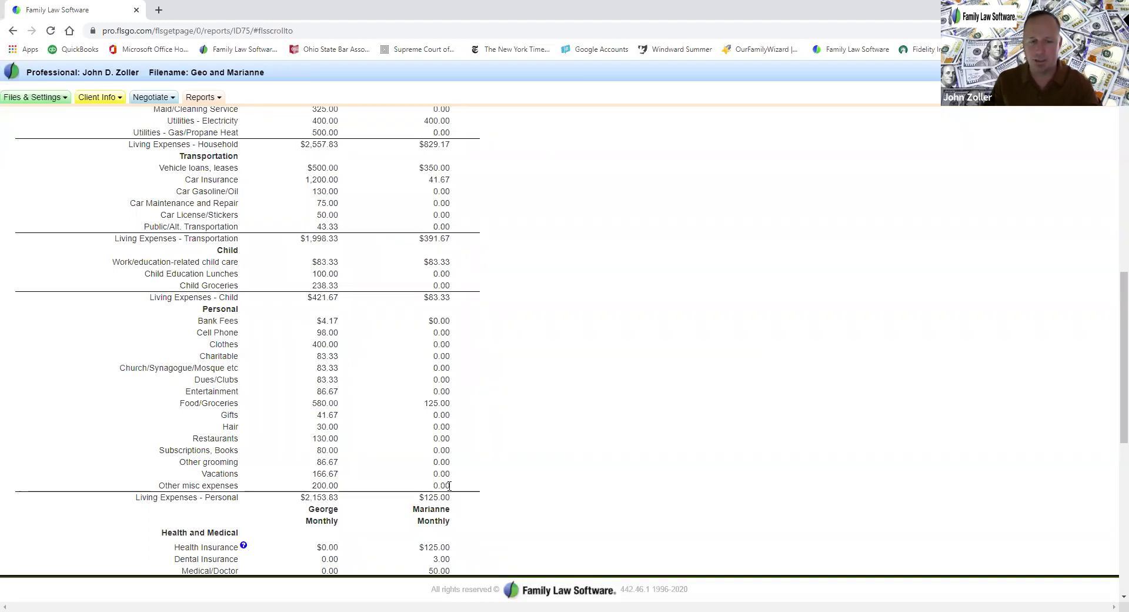
{"action": "scroll", "coordinate": [449, 486], "scroll_direction": "down", "scroll_amount": 8}
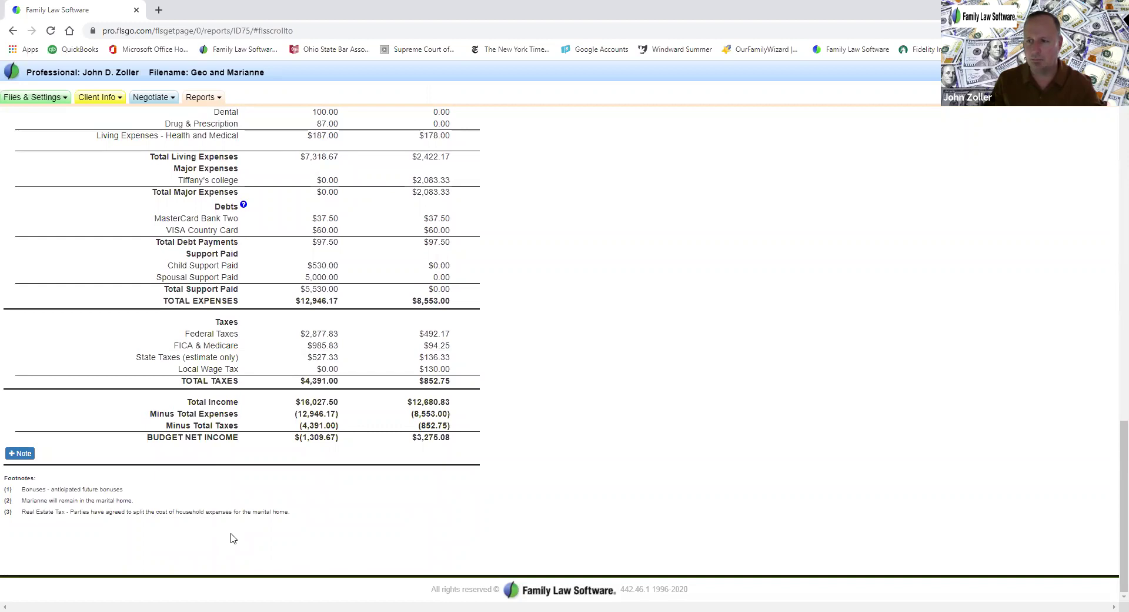
Compare both parties' total expenses, support paid, taxes and budget net income in the Budget Report
{"action": "scroll", "coordinate": [437, 269], "scroll_direction": "up", "scroll_amount": 2}
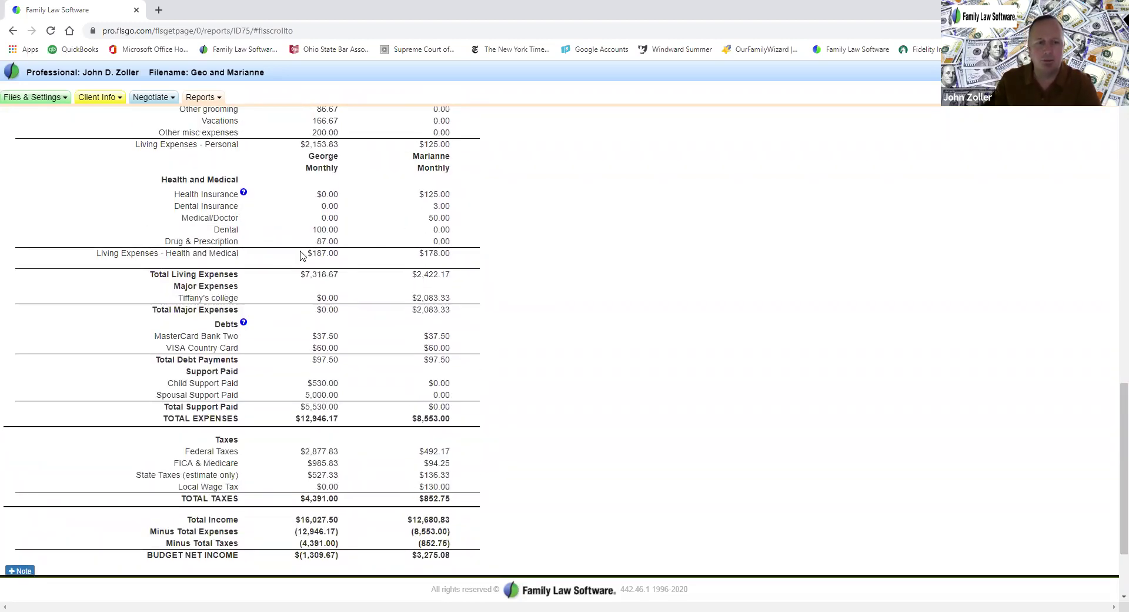
{"action": "scroll", "coordinate": [319, 253], "scroll_direction": "down", "scroll_amount": 2}
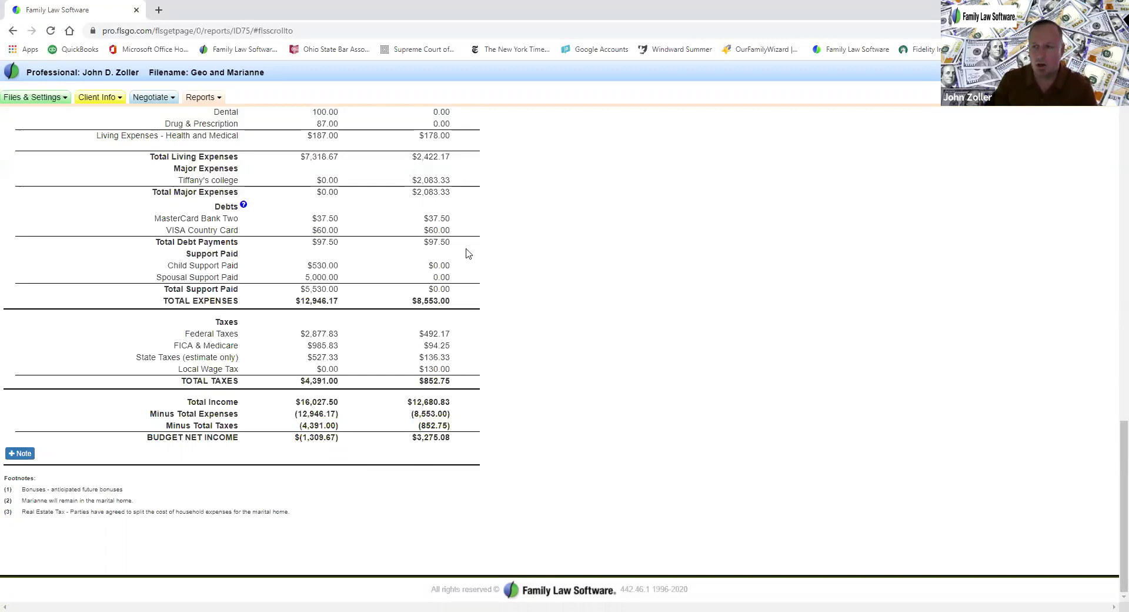
{"action": "scroll", "coordinate": [473, 257], "scroll_direction": "up", "scroll_amount": 3}
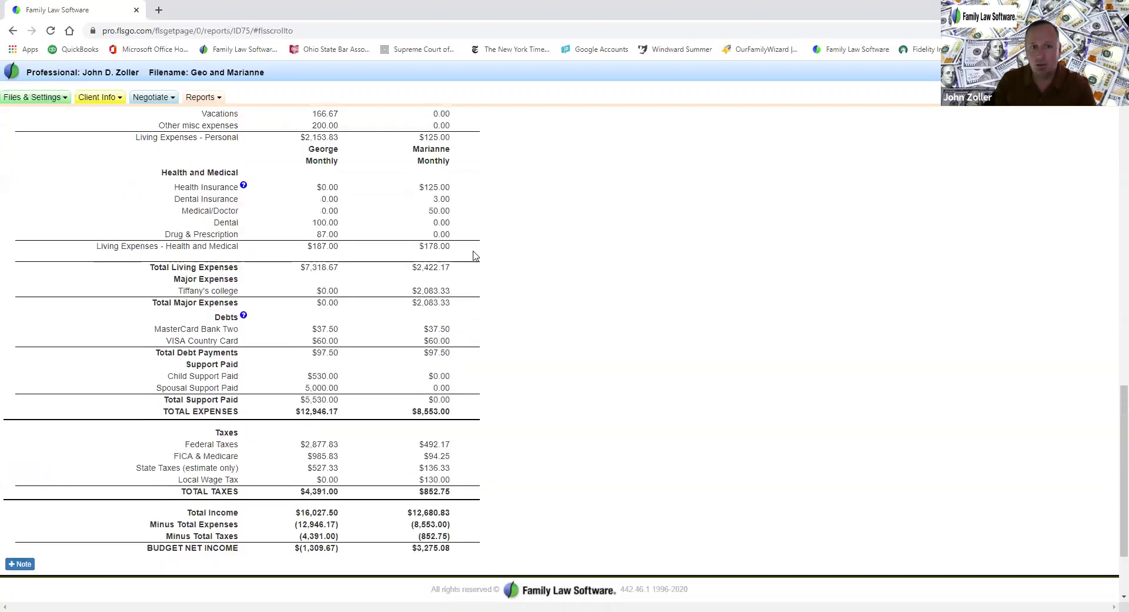
{"action": "scroll", "coordinate": [474, 256], "scroll_direction": "up", "scroll_amount": 3}
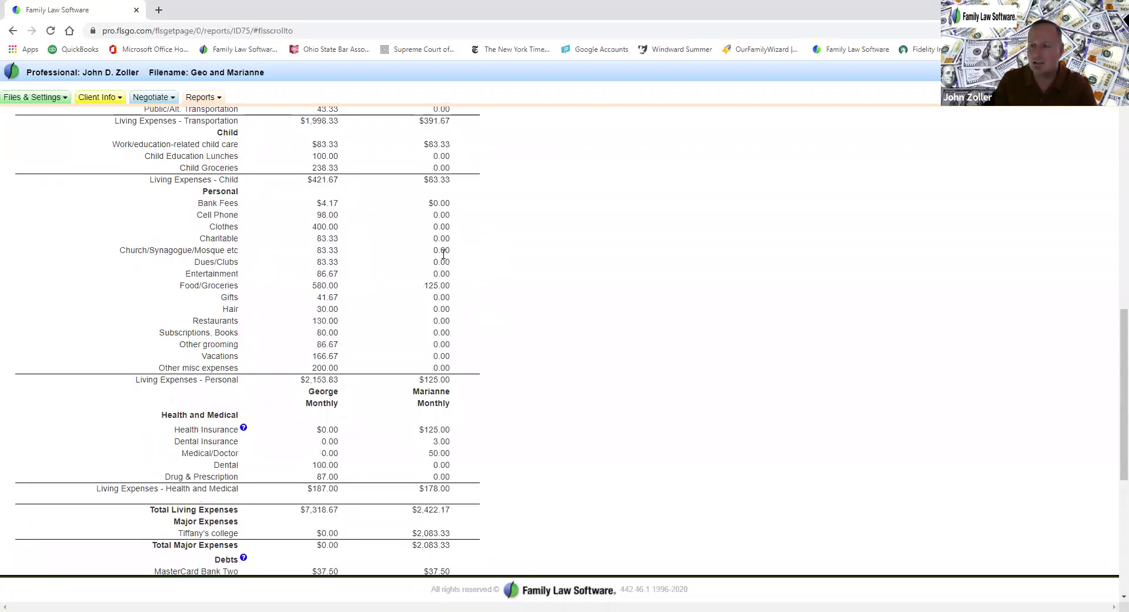
{"action": "scroll", "coordinate": [443, 254], "scroll_direction": "down", "scroll_amount": 1}
{"action": "scroll", "coordinate": [443, 254], "scroll_direction": "down", "scroll_amount": 5}
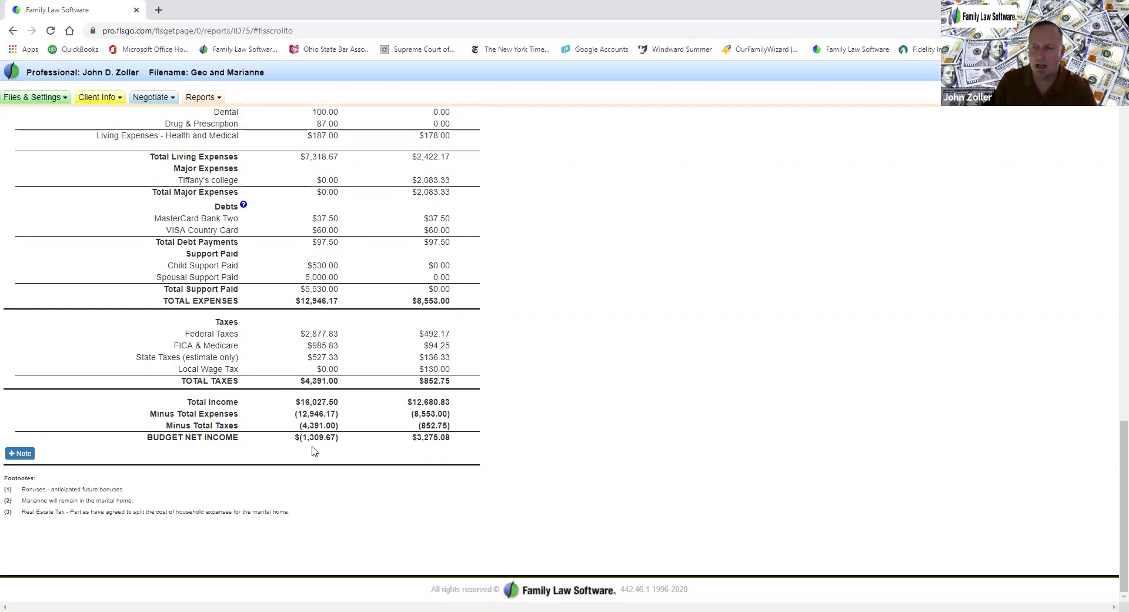
{"action": "scroll", "coordinate": [312, 451], "scroll_direction": "up", "scroll_amount": 8}
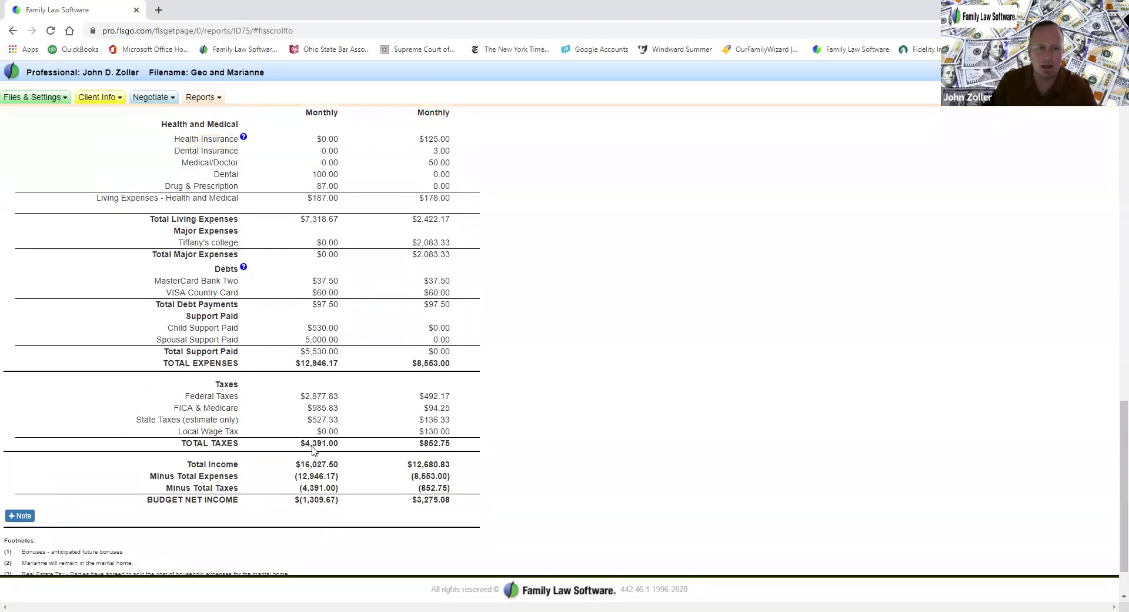
{"action": "scroll", "coordinate": [312, 449], "scroll_direction": "up", "scroll_amount": 10}
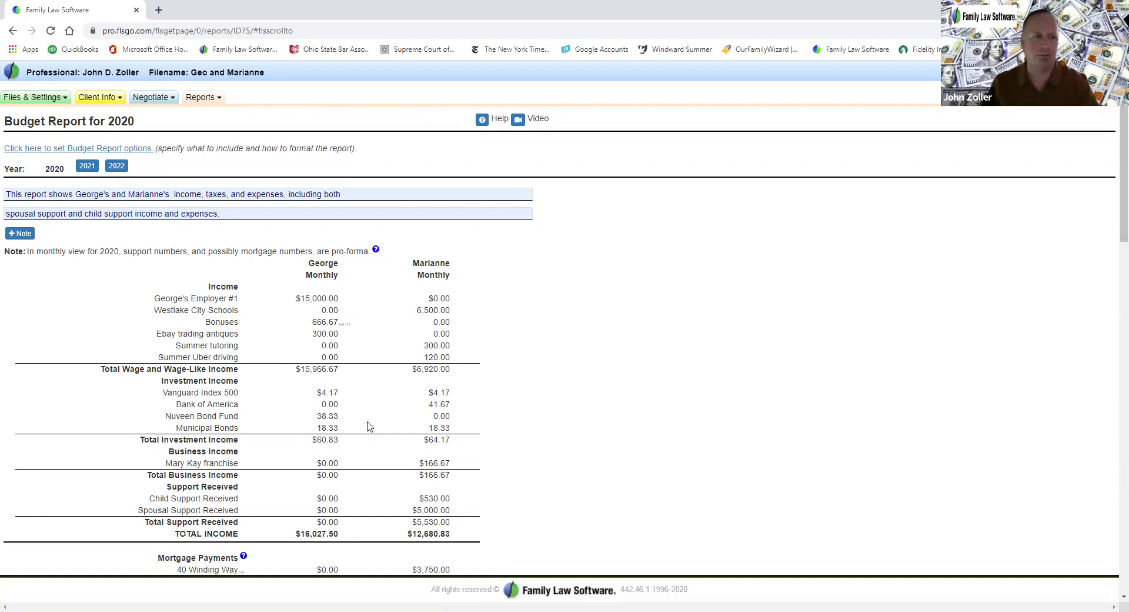
Open the Ohio court forms for the husband and expand the JFSCS Child Support Services group
{"action": "left_click", "coordinate": [206, 99]}
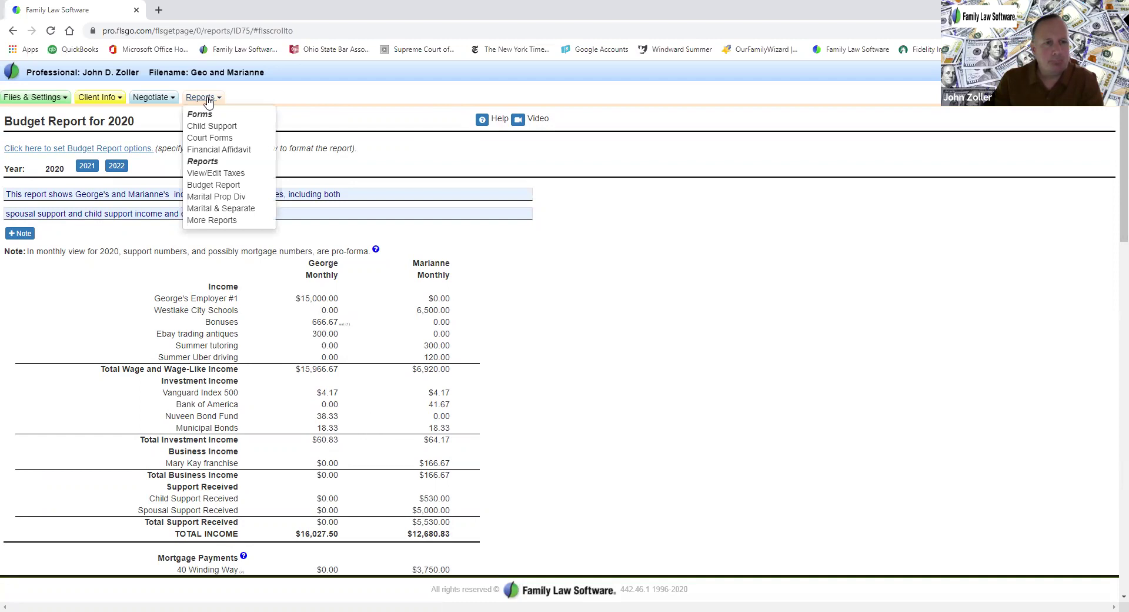
{"action": "left_click", "coordinate": [211, 138]}
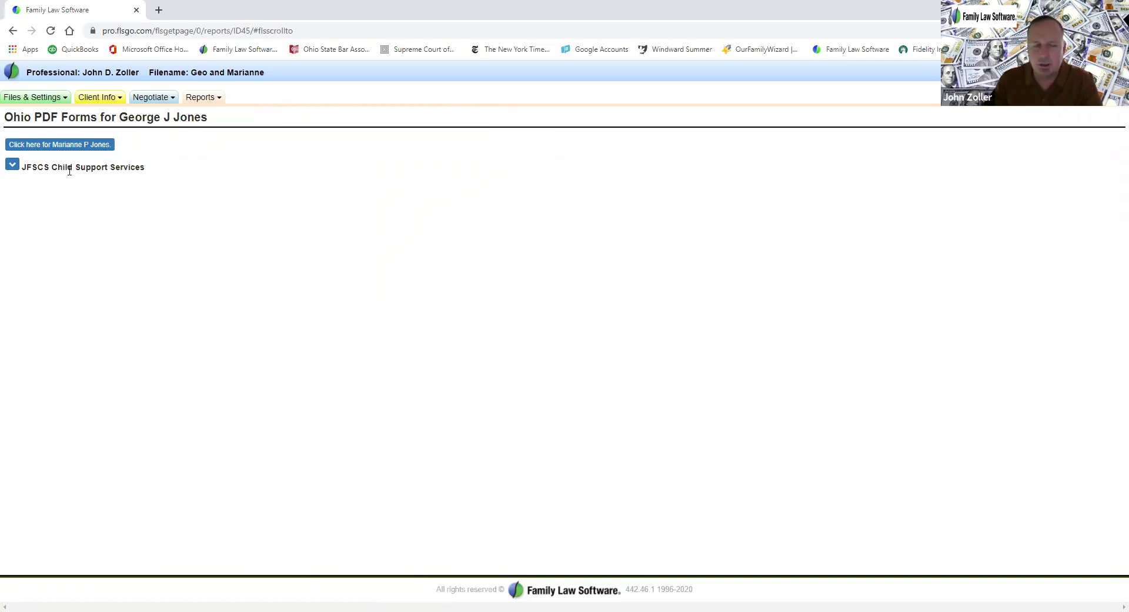
{"action": "left_click", "coordinate": [12, 165]}
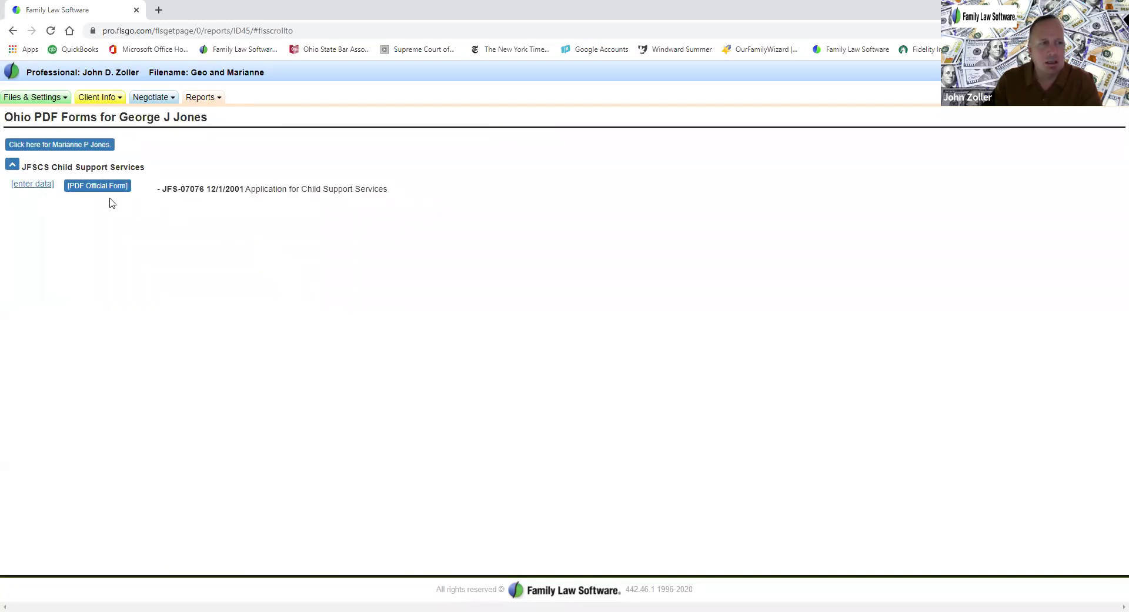
Open the data entry screen for JFS-07076 Application for Child Support Services and skim its applicant, employer and child sections
{"action": "left_click", "coordinate": [36, 187]}
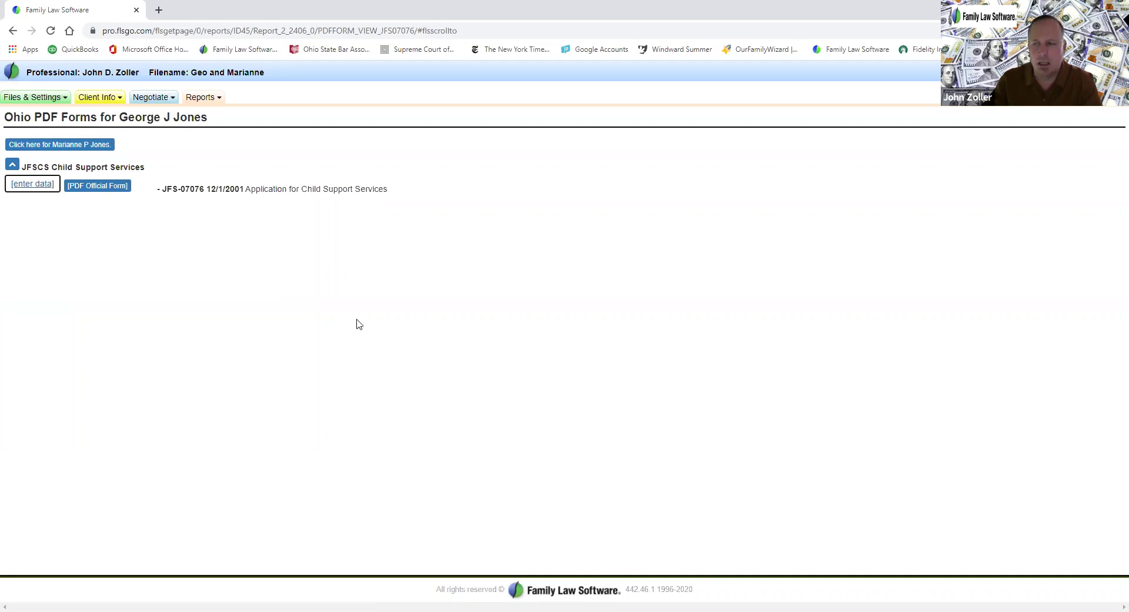
{"action": "scroll", "coordinate": [382, 390], "scroll_direction": "down", "scroll_amount": 20}
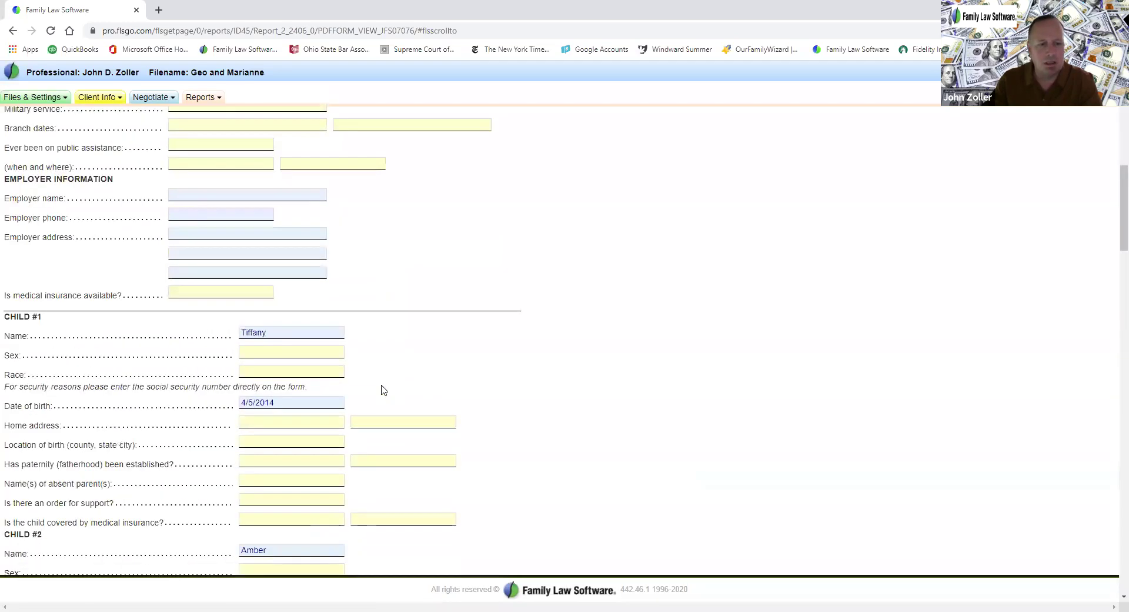
{"action": "scroll", "coordinate": [383, 390], "scroll_direction": "down", "scroll_amount": 4}
{"action": "scroll", "coordinate": [378, 383], "scroll_direction": "up", "scroll_amount": 20}
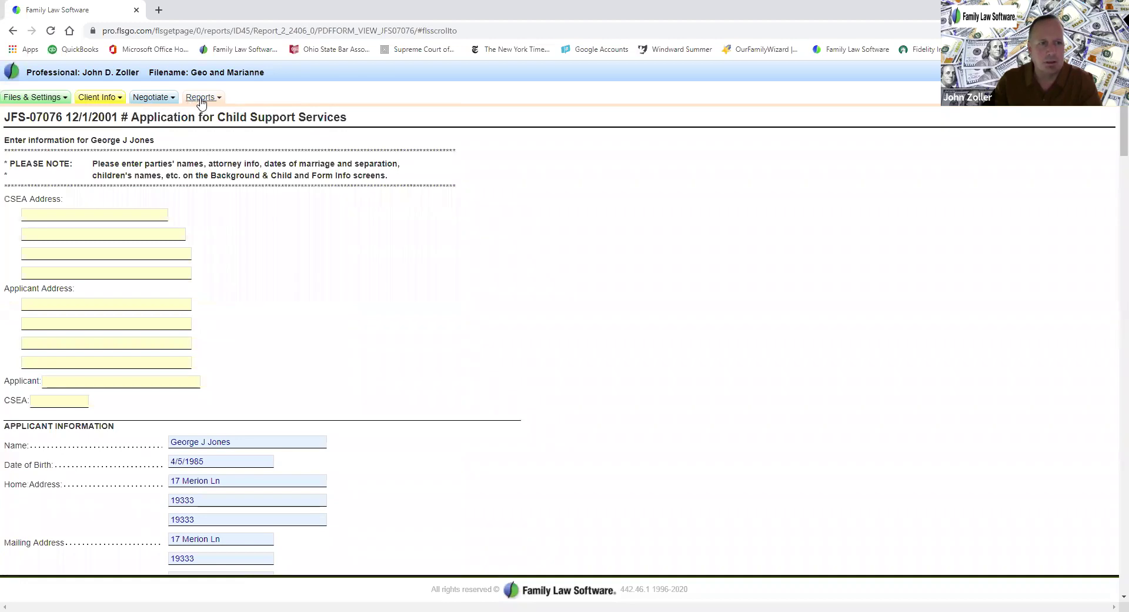
Generate a PDF of the husband's Ohio Affidavit 1 (Affidavit of Income and Expenses) with footnotes and open the downloaded file
{"action": "left_click", "coordinate": [199, 99]}
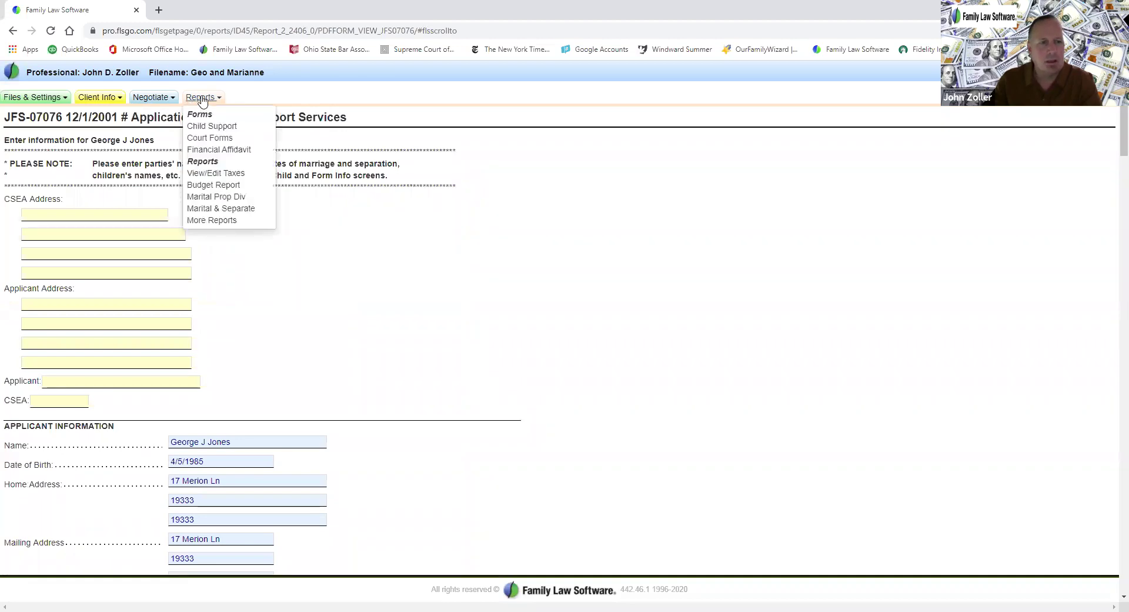
{"action": "left_click", "coordinate": [206, 149]}
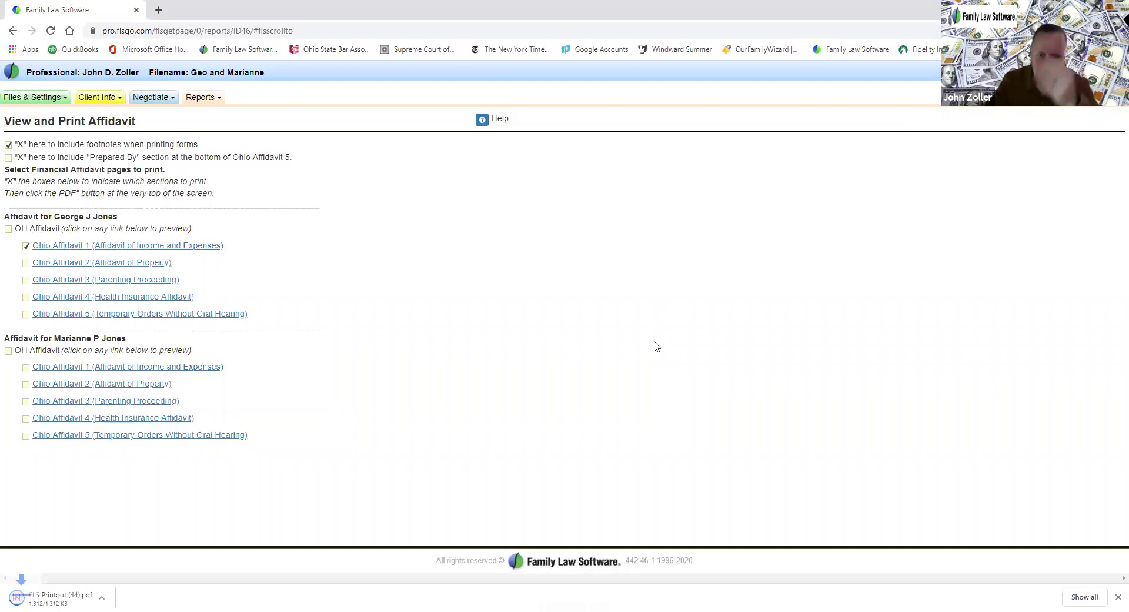
{"action": "left_click", "coordinate": [48, 598]}
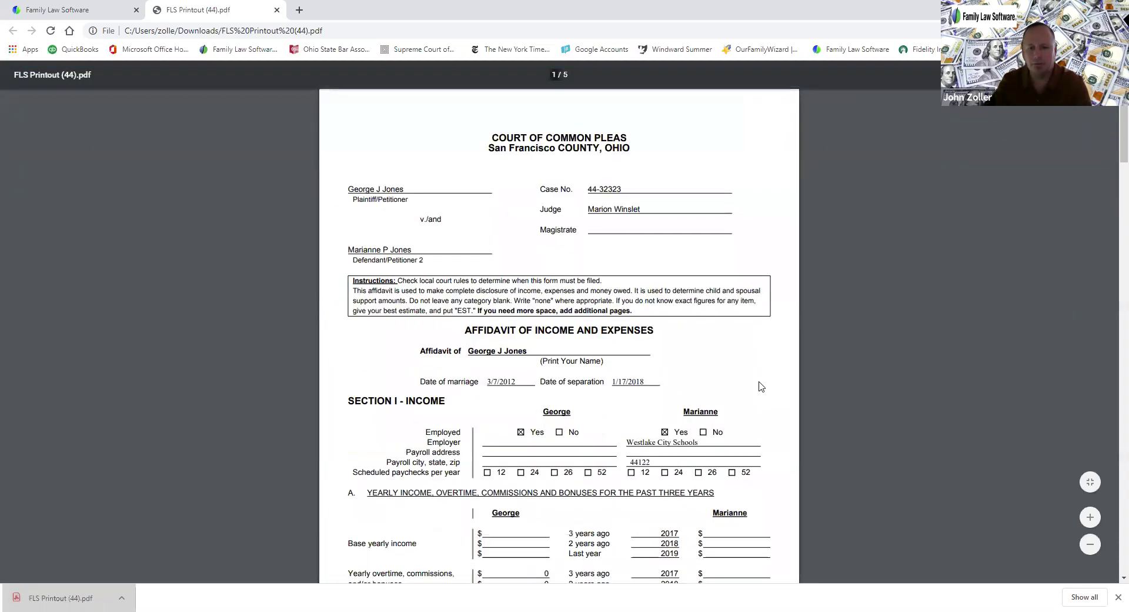
Examine the affidavit's income section, from the past three years' earnings to the computation of current income
{"action": "scroll", "coordinate": [761, 387], "scroll_direction": "down", "scroll_amount": 3}
{"action": "scroll", "coordinate": [761, 387], "scroll_direction": "down", "scroll_amount": 2}
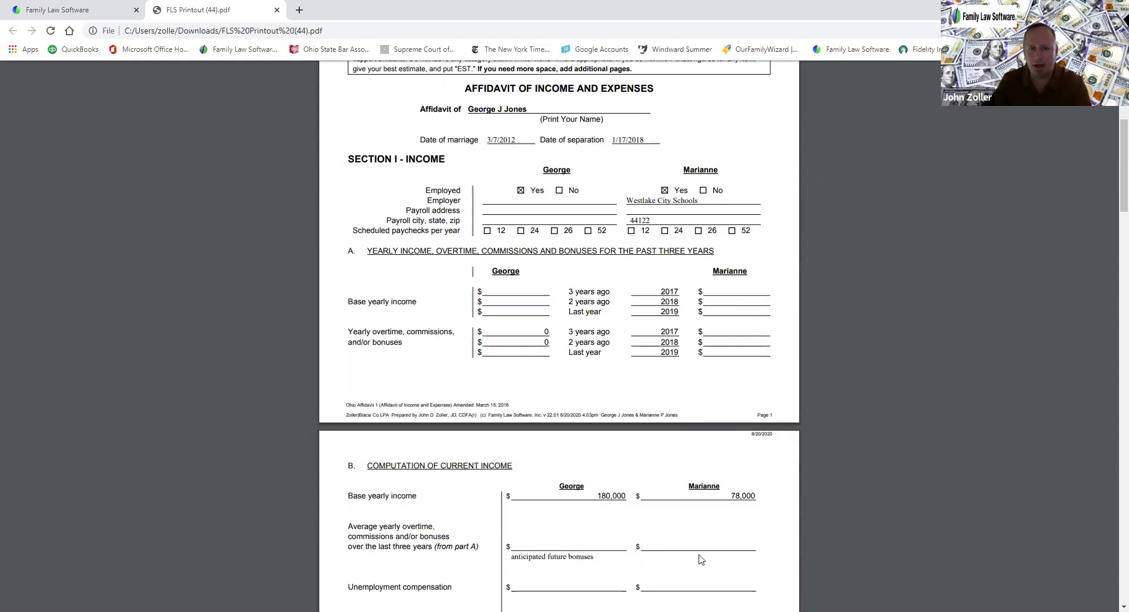
{"action": "scroll", "coordinate": [682, 547], "scroll_direction": "down", "scroll_amount": 1}
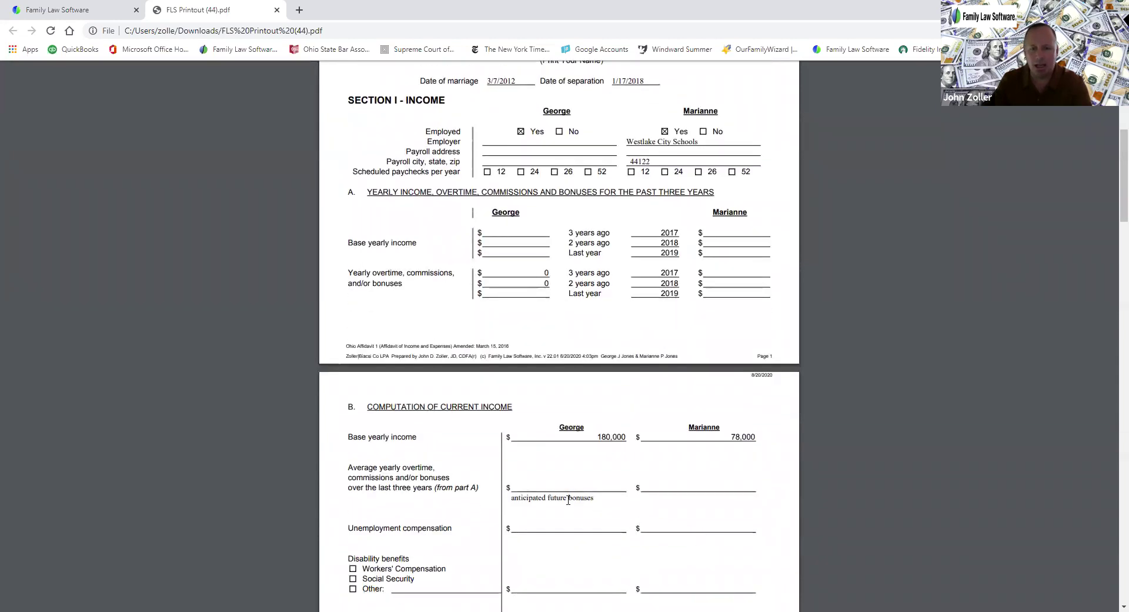
{"action": "scroll", "coordinate": [679, 538], "scroll_direction": "down", "scroll_amount": 6}
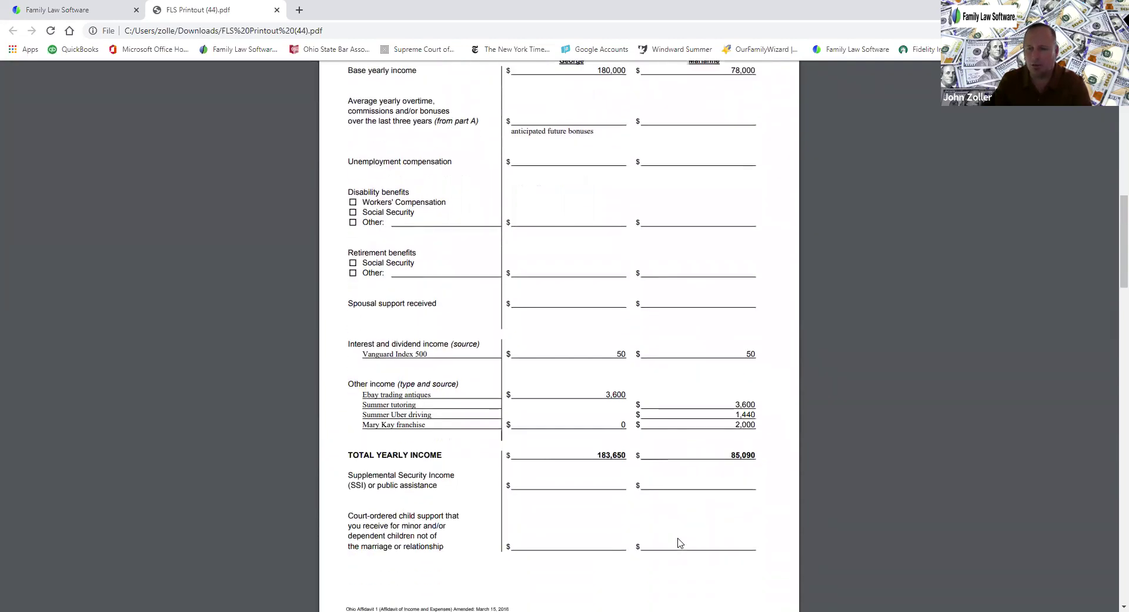
Skim the affidavit's monthly expense categories, installment payments and closing oath
{"action": "scroll", "coordinate": [678, 542], "scroll_direction": "down", "scroll_amount": 10}
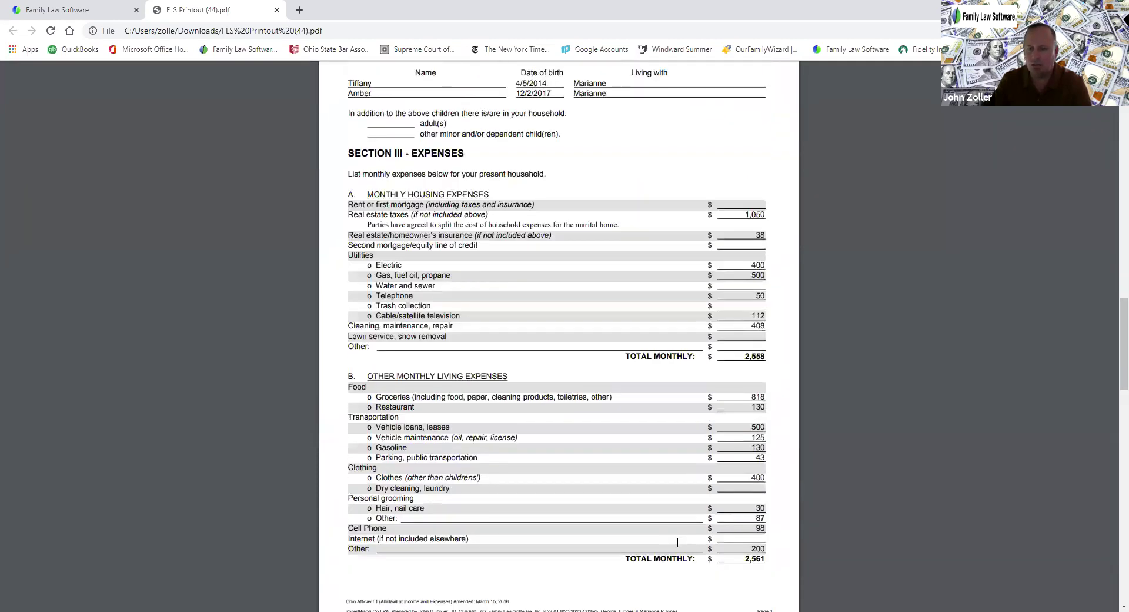
{"action": "scroll", "coordinate": [678, 543], "scroll_direction": "down", "scroll_amount": 1}
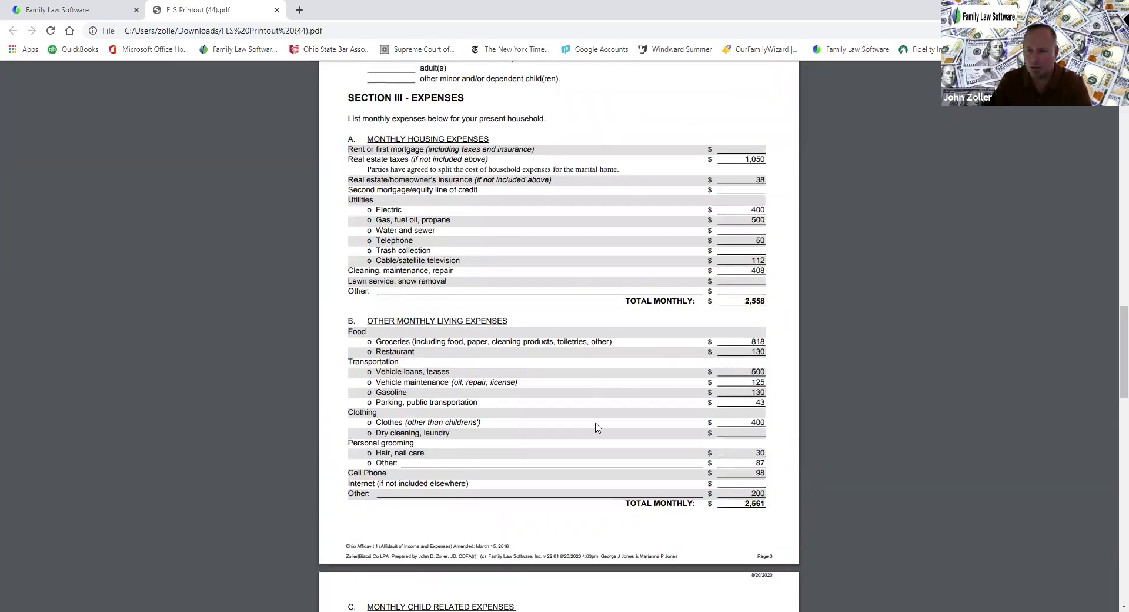
{"action": "scroll", "coordinate": [598, 426], "scroll_direction": "down", "scroll_amount": 17}
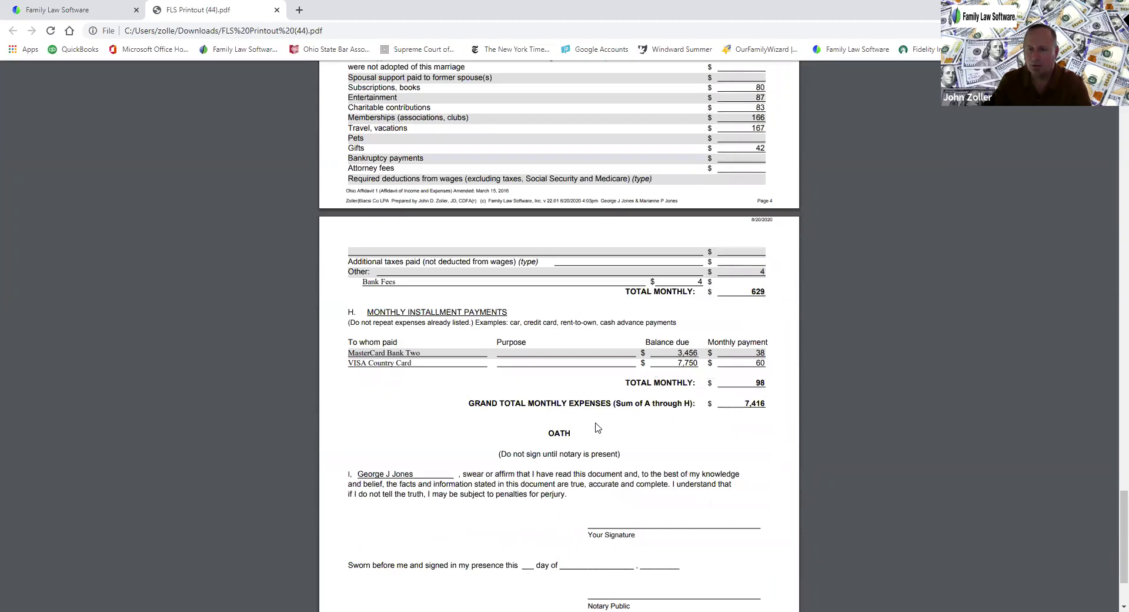
{"action": "scroll", "coordinate": [598, 426], "scroll_direction": "down", "scroll_amount": 3}
{"action": "scroll", "coordinate": [596, 426], "scroll_direction": "up", "scroll_amount": 8}
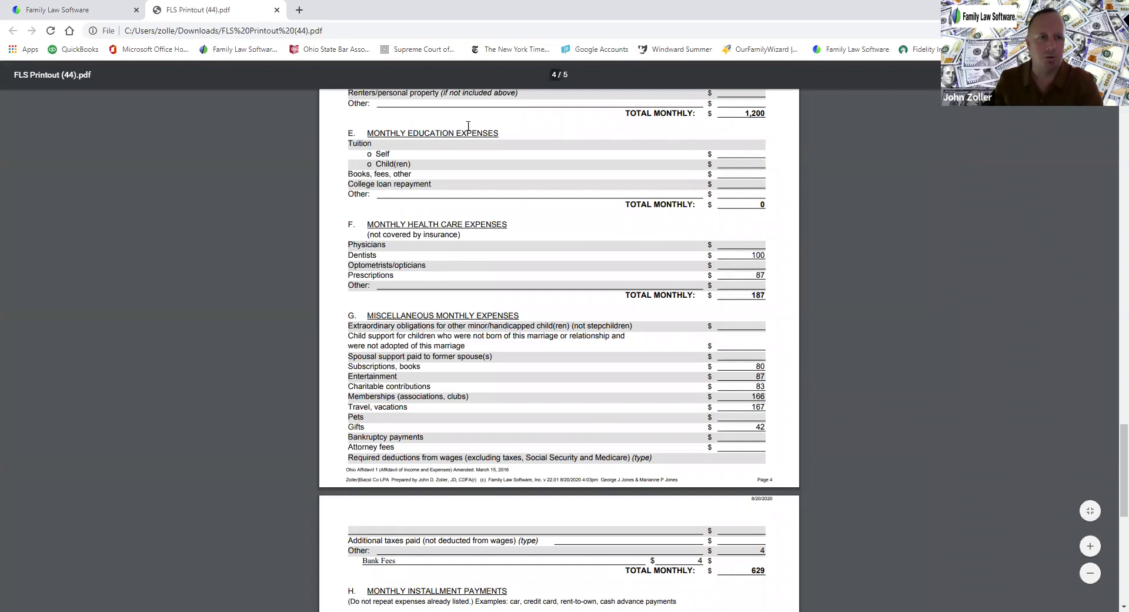
Return to Family Law Software, open the Marital and Separate Property report and check its report options
{"action": "left_click", "coordinate": [65, 11]}
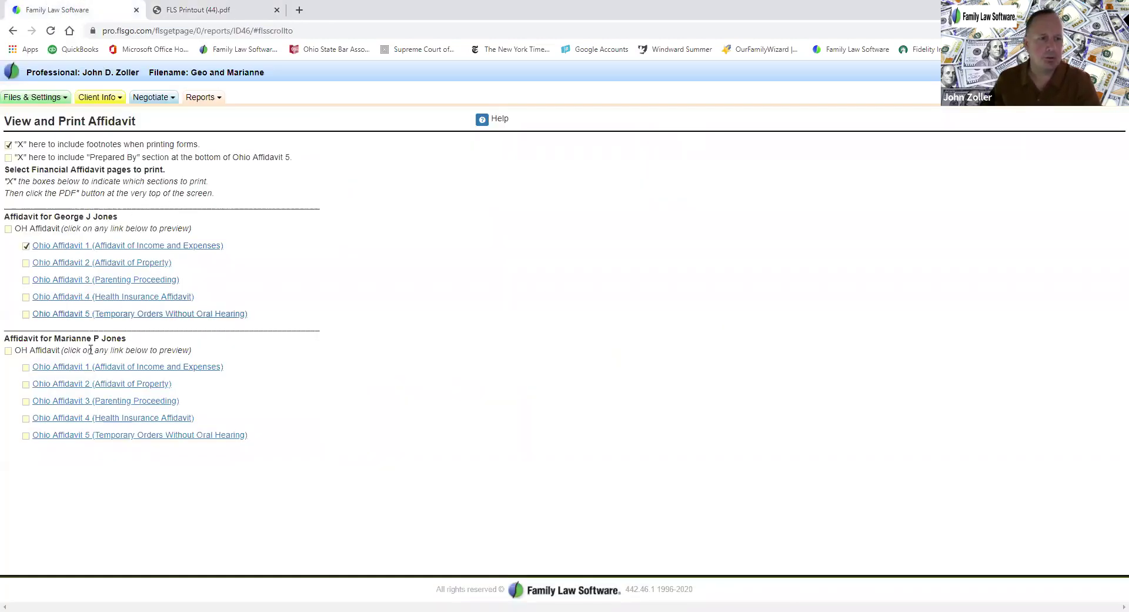
{"action": "left_click", "coordinate": [203, 100]}
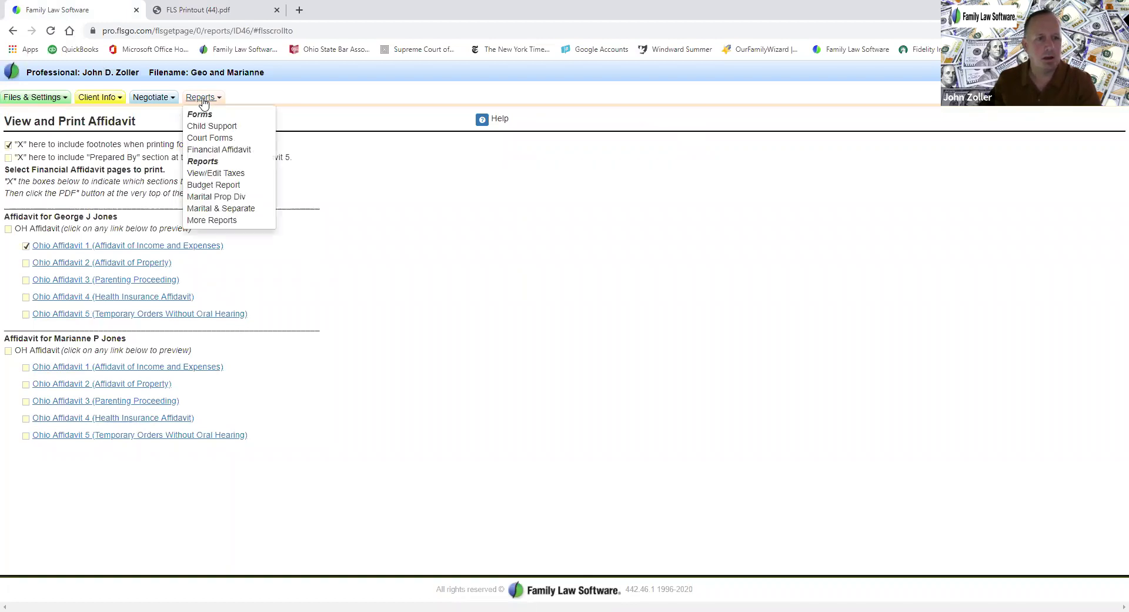
{"action": "left_click", "coordinate": [211, 207]}
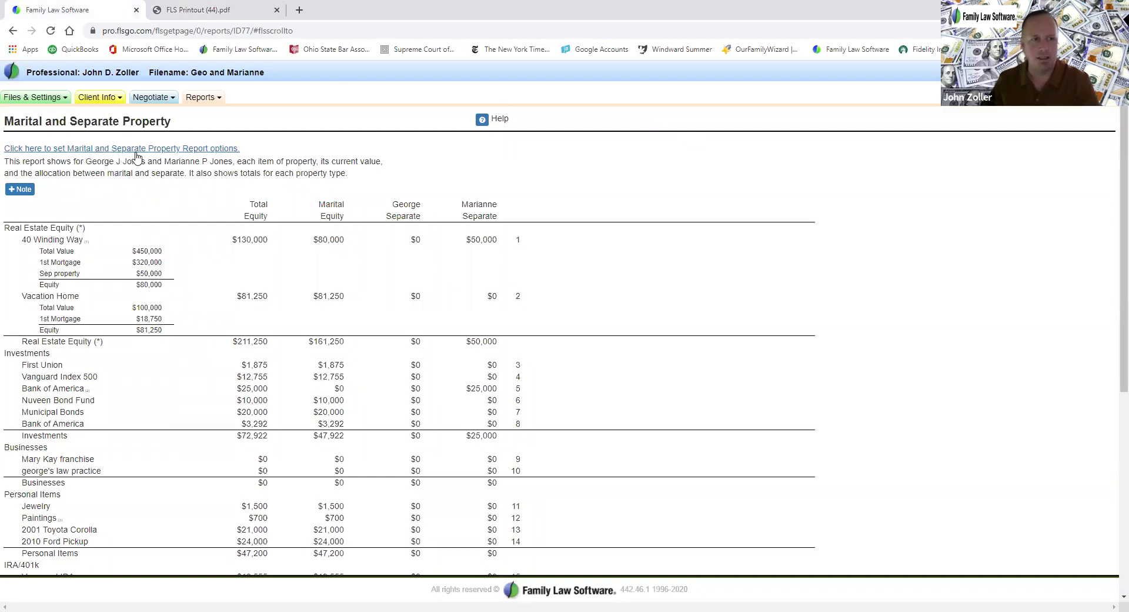
{"action": "left_click", "coordinate": [167, 150]}
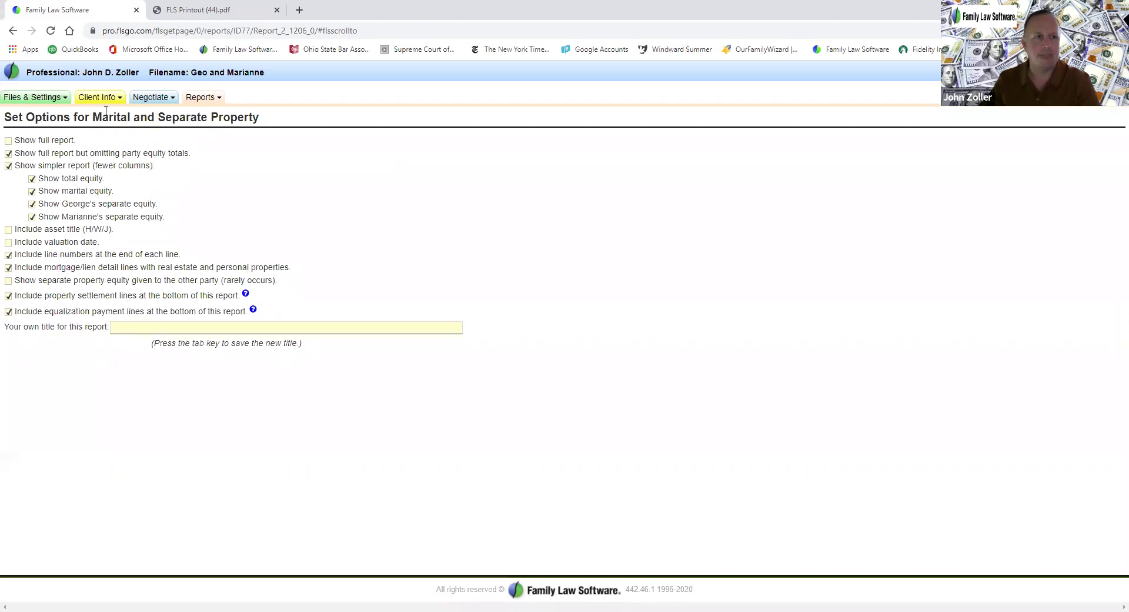
{"action": "left_click", "coordinate": [13, 31]}
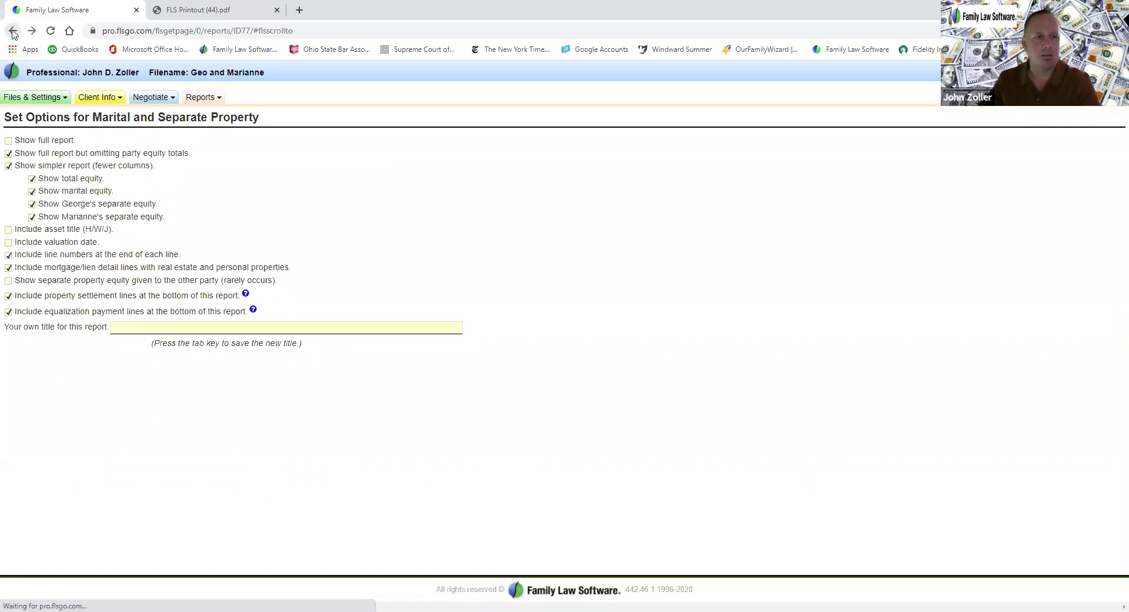
Open More Reports and skim the planners' list down to the net worth and property backup reports
{"action": "left_click", "coordinate": [200, 97]}
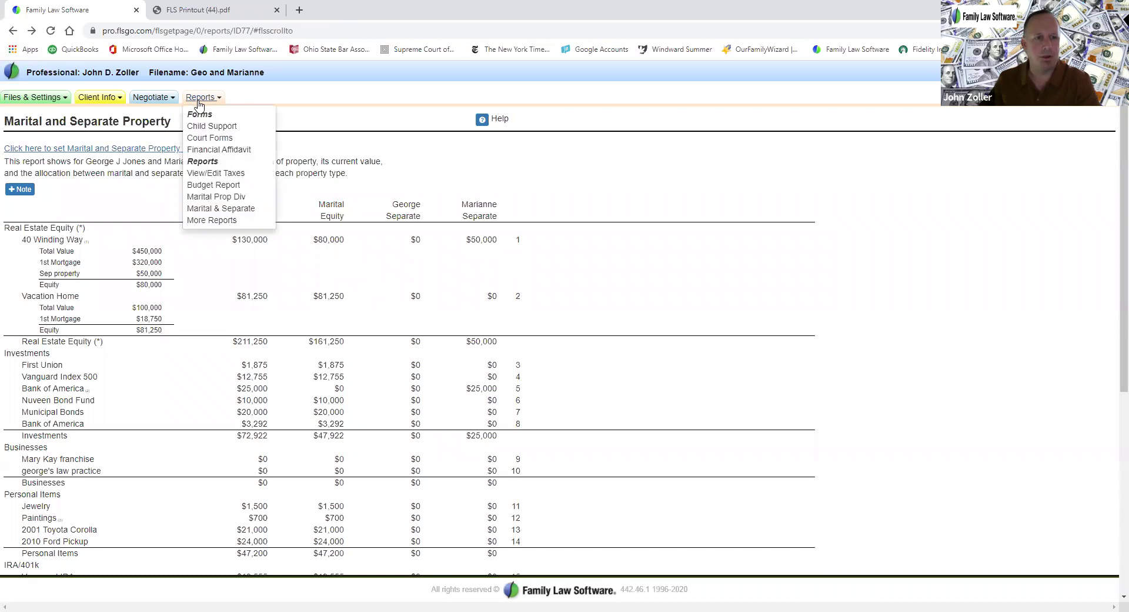
{"action": "left_click", "coordinate": [214, 220]}
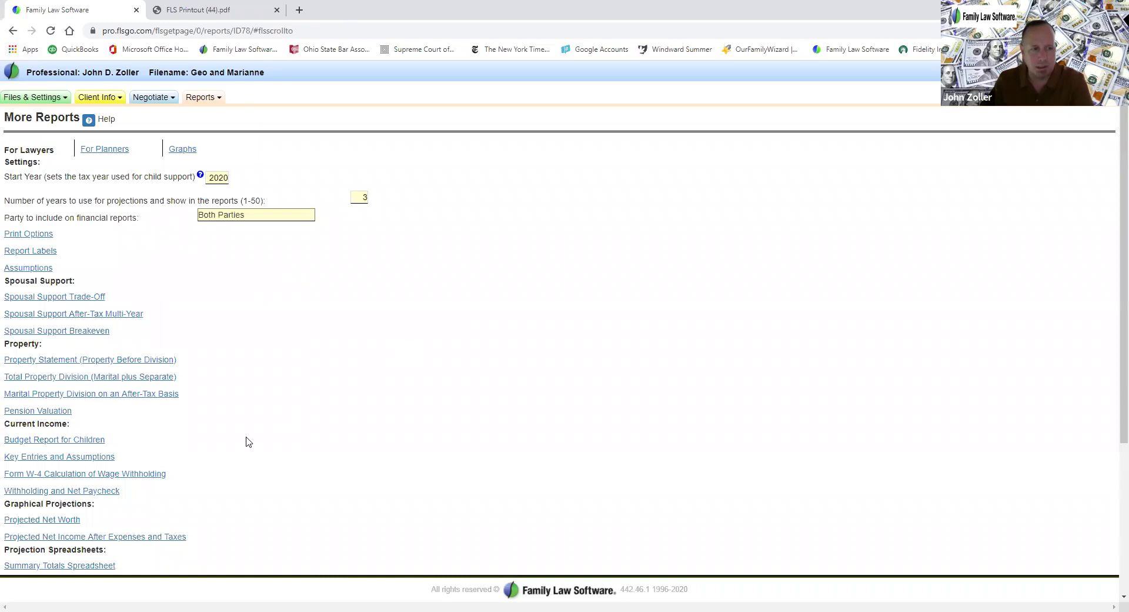
{"action": "left_click", "coordinate": [113, 151]}
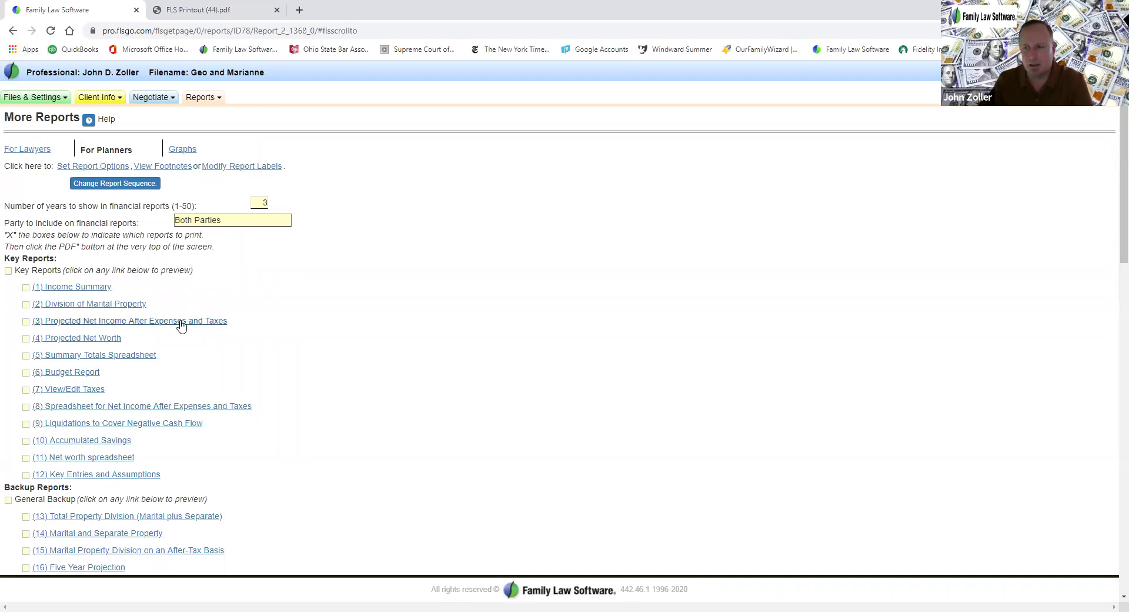
{"action": "scroll", "coordinate": [181, 325], "scroll_direction": "down", "scroll_amount": 10}
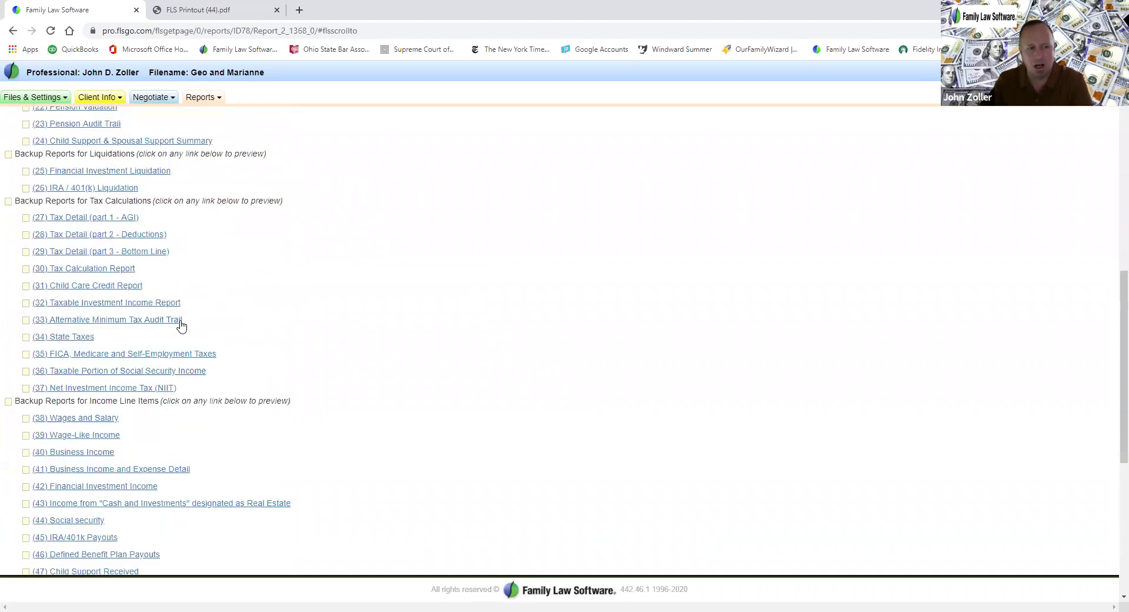
{"action": "scroll", "coordinate": [181, 325], "scroll_direction": "down", "scroll_amount": 6}
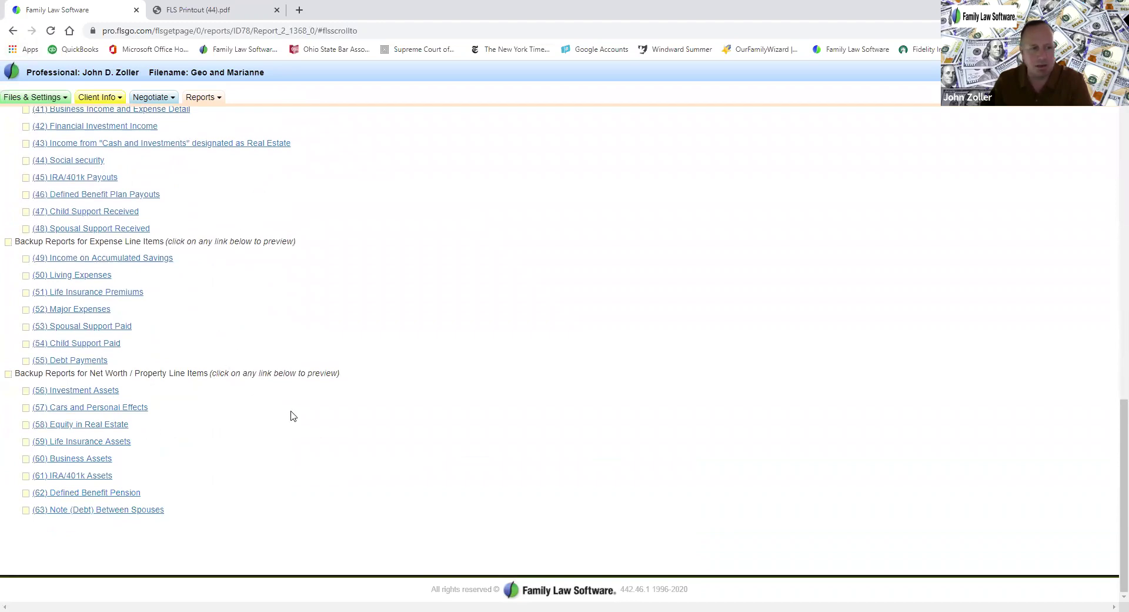
Go back up the planners' list to the key reports and open the Projected Net Worth report
{"action": "scroll", "coordinate": [293, 416], "scroll_direction": "up", "scroll_amount": 9}
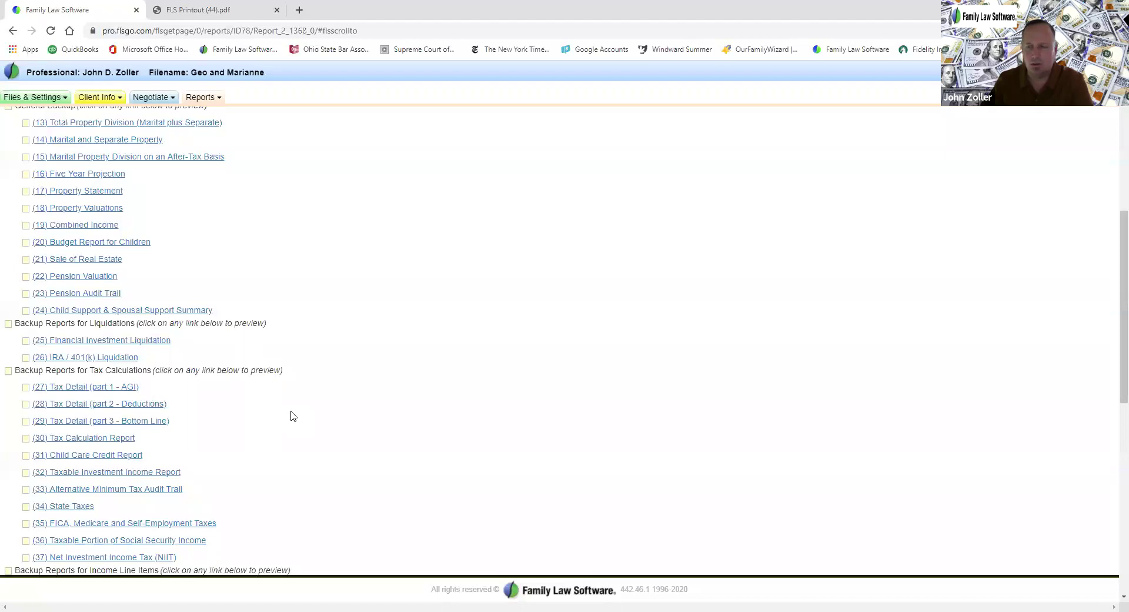
{"action": "scroll", "coordinate": [293, 416], "scroll_direction": "up", "scroll_amount": 2}
{"action": "scroll", "coordinate": [293, 416], "scroll_direction": "up", "scroll_amount": 1}
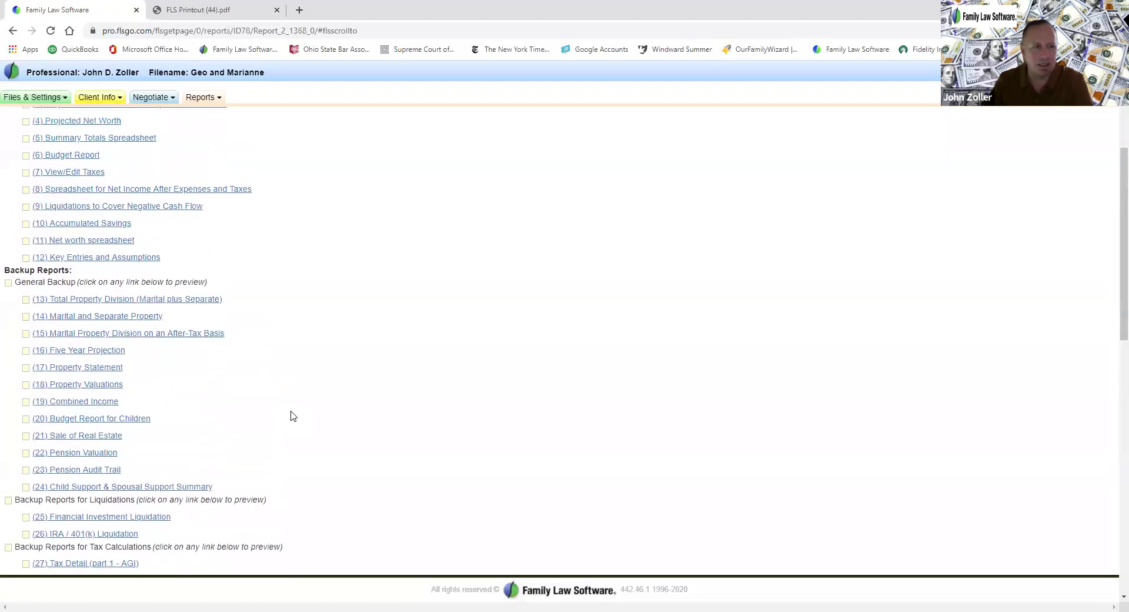
{"action": "scroll", "coordinate": [293, 415], "scroll_direction": "up", "scroll_amount": 2}
{"action": "left_click", "coordinate": [99, 235]}
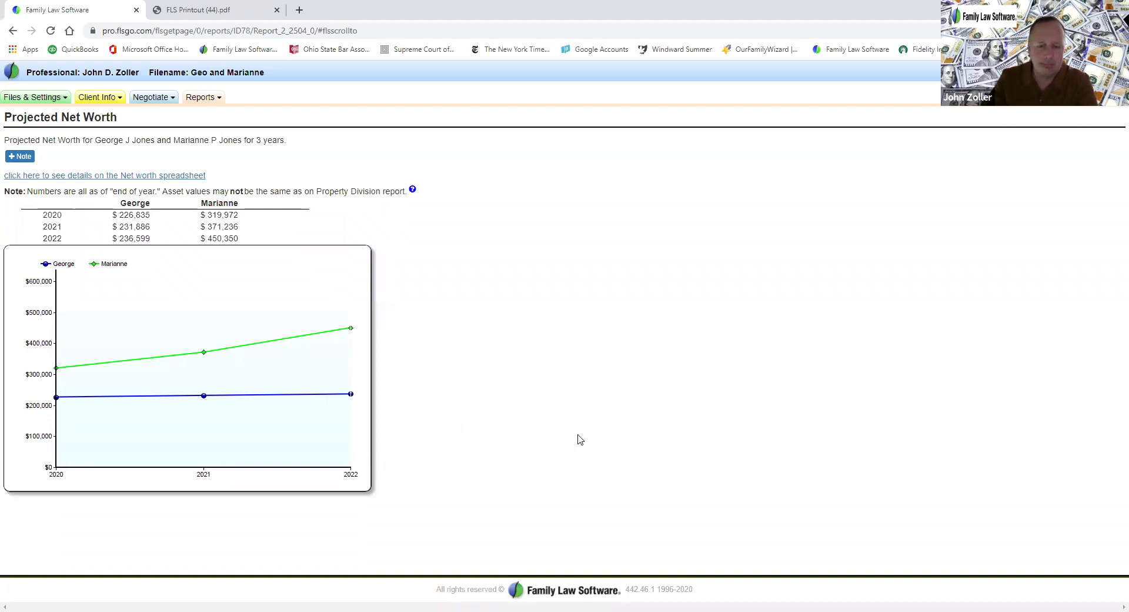
{"action": "left_click", "coordinate": [202, 101]}
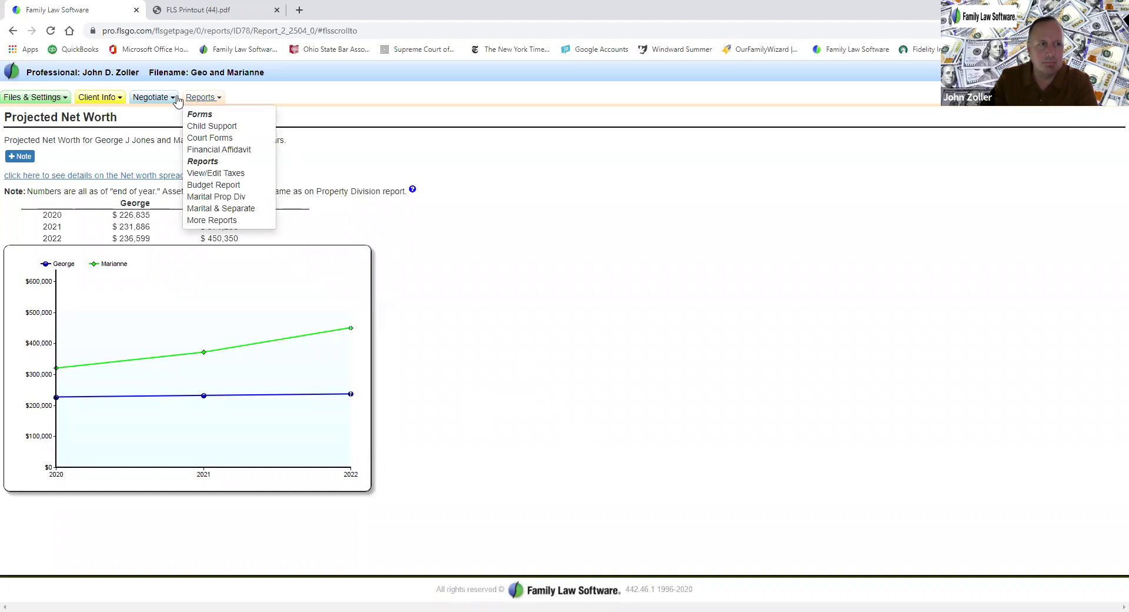
{"action": "left_click", "coordinate": [101, 100]}
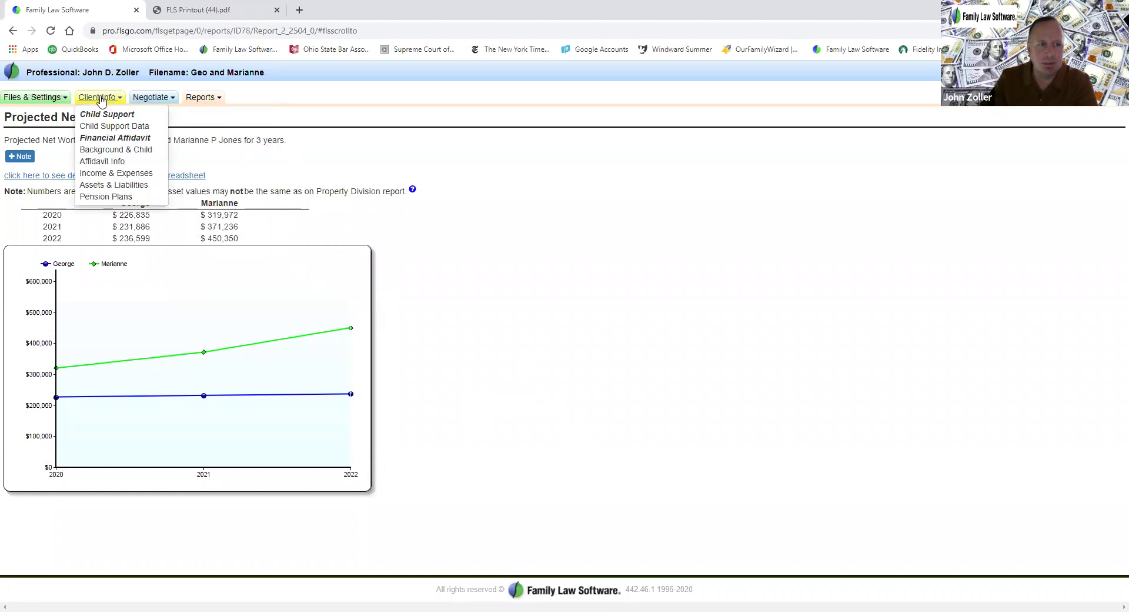
{"action": "left_click", "coordinate": [145, 101]}
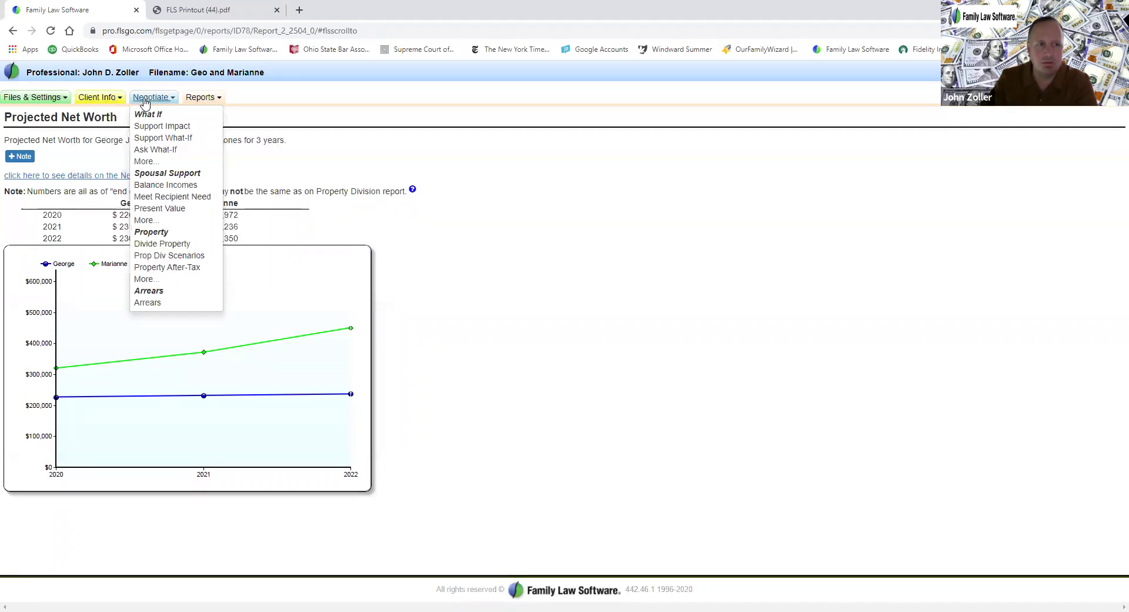